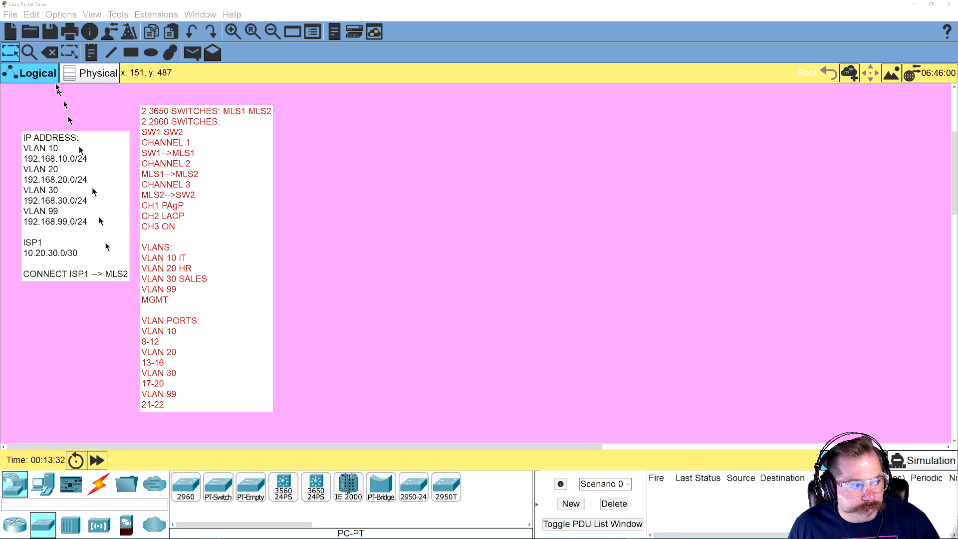
Add a text note below the IP address note, starting with the line "VTP DOMAIN CISCO.COM"
left_click(91, 51)
left_click(26, 311)
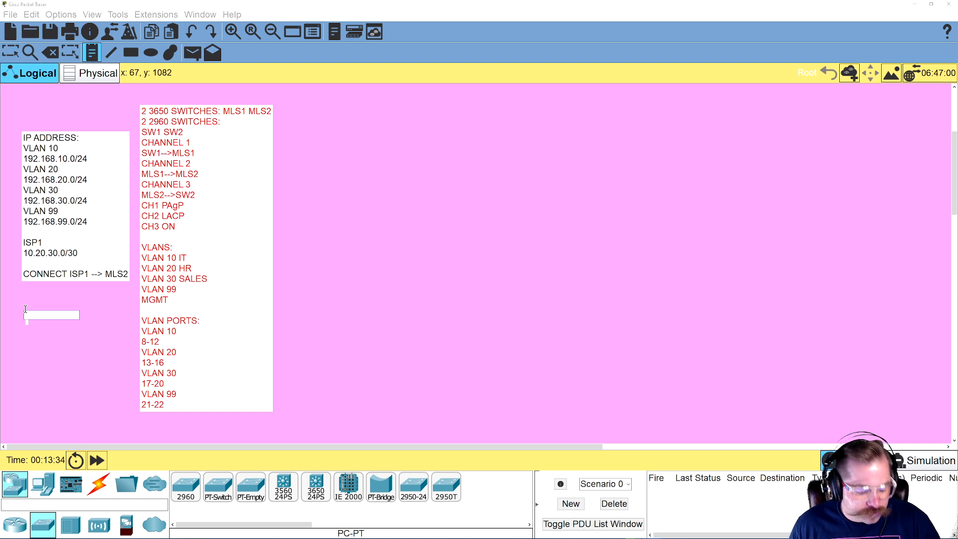
type("VTP DOMAIN CISCO.COM")
key("Return")
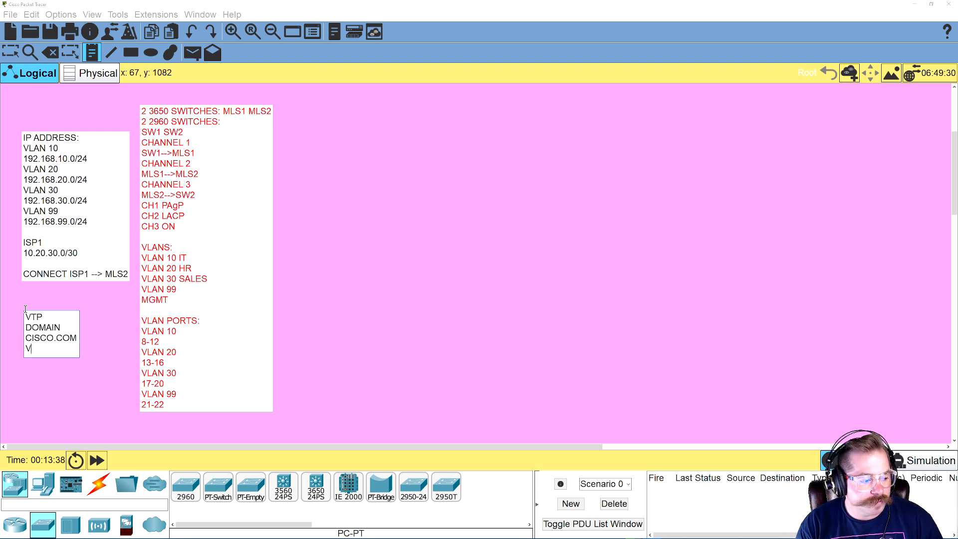
Add the line "VTP MODE SERVER ON MLS1 AND MLS2" to the VTP note
type("VTP MODE")
key("Return")
type("SERVER ON")
key("Return")
type("MLS")
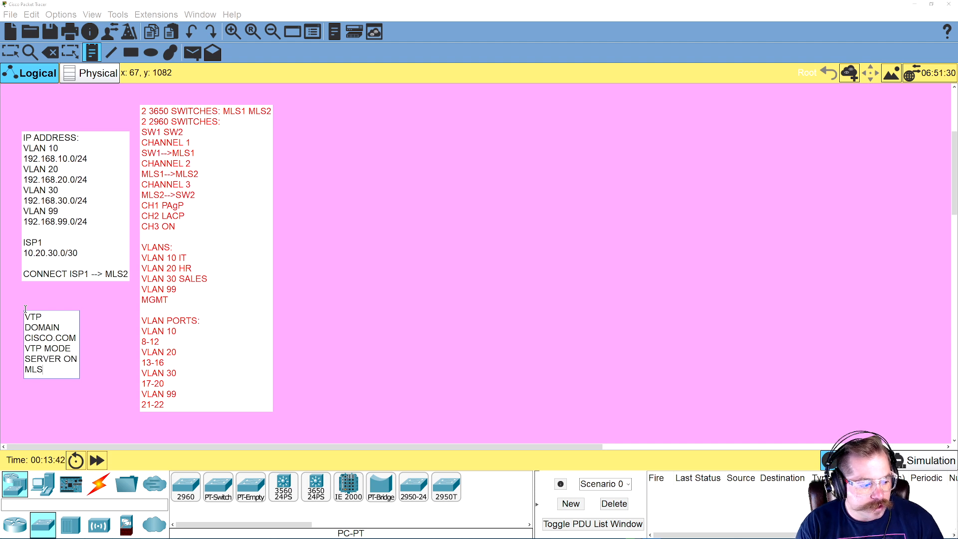
type("1 AND")
key("Return")
type("MLS")
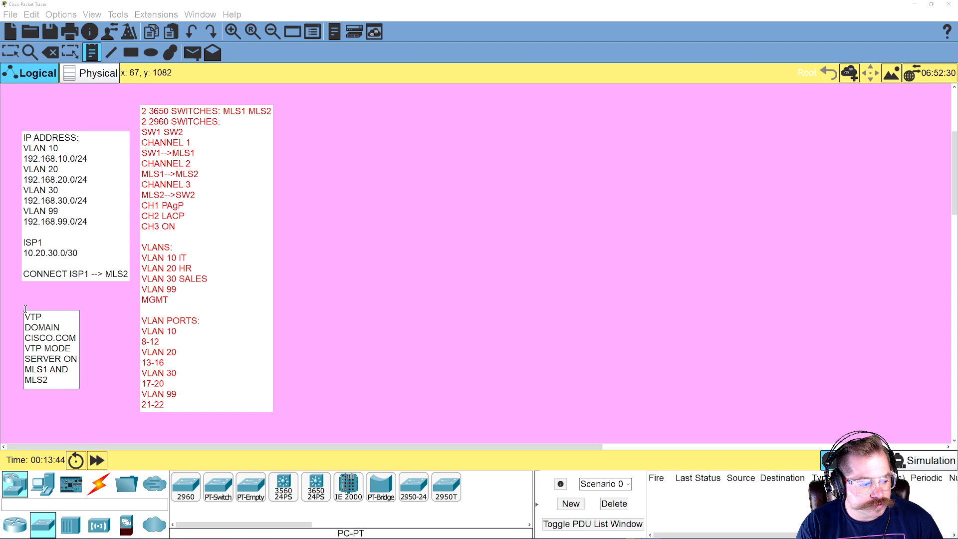
type("2")
key("Return")
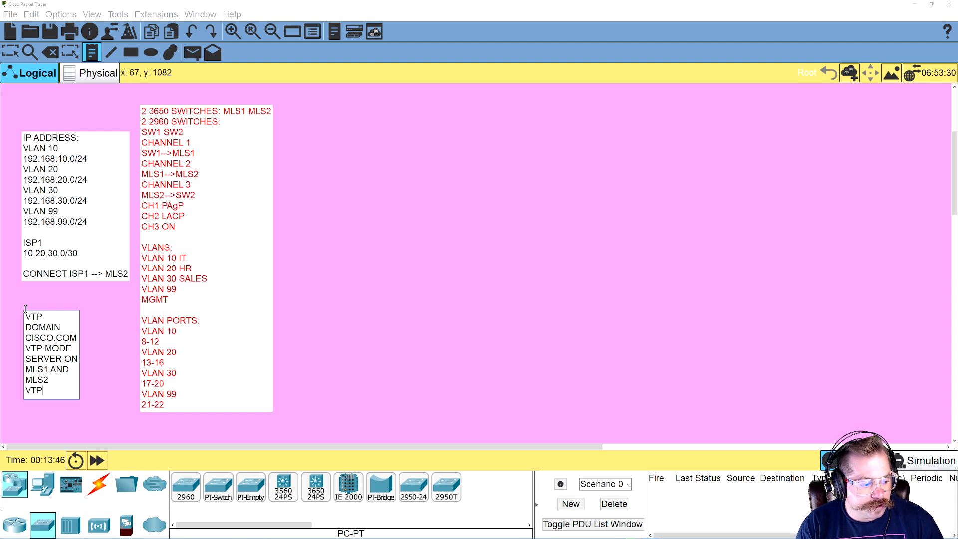
Add the line "VTP MODE CLIENT ON SW1 AND SW2" to the VTP note
type("VTP MODE")
key("Return")
type("LC")
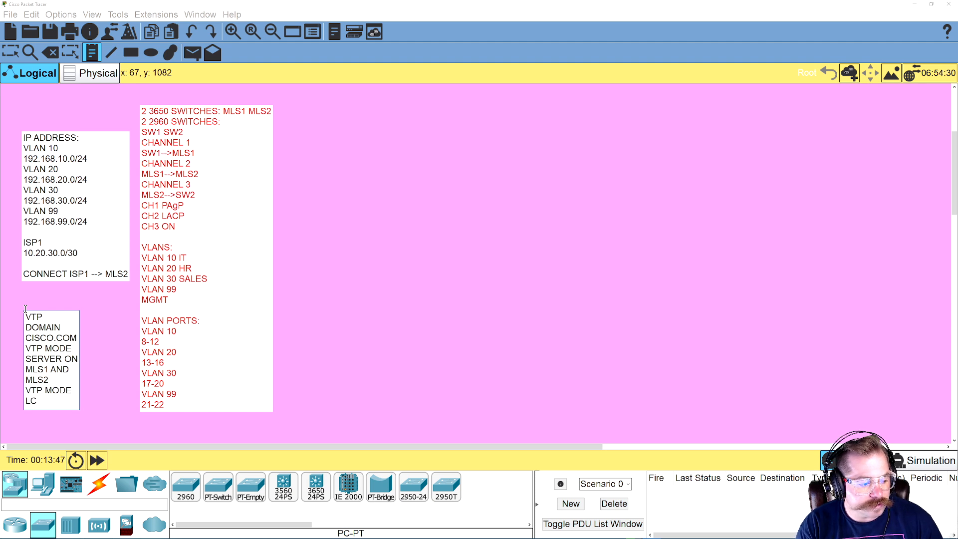
key("BackSpace")
type("CLIENT ON")
key("Return")
type("SW1 AND")
key("Return")
type("SW")
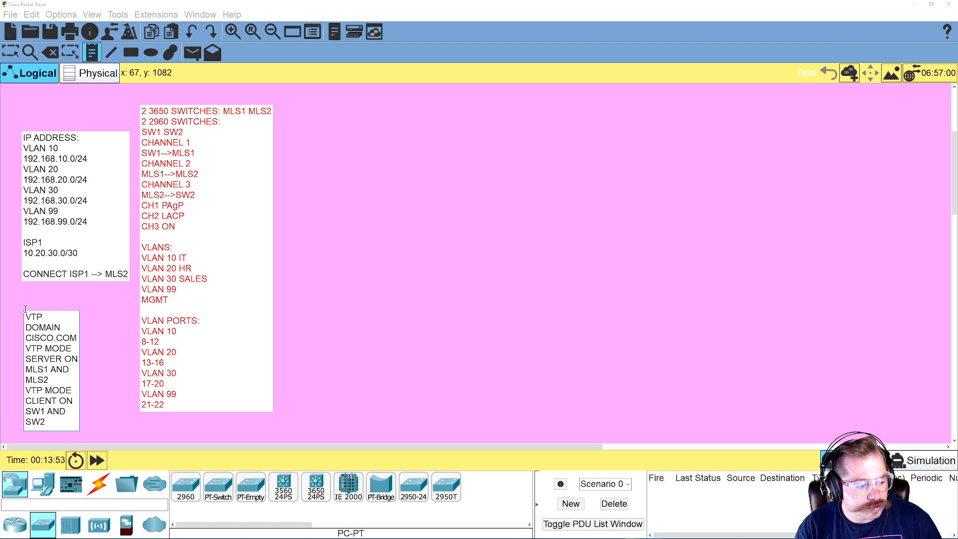
type("2")
key("Return")
Finish the VTP note with the line "VTP VERSION 2"
type("V")
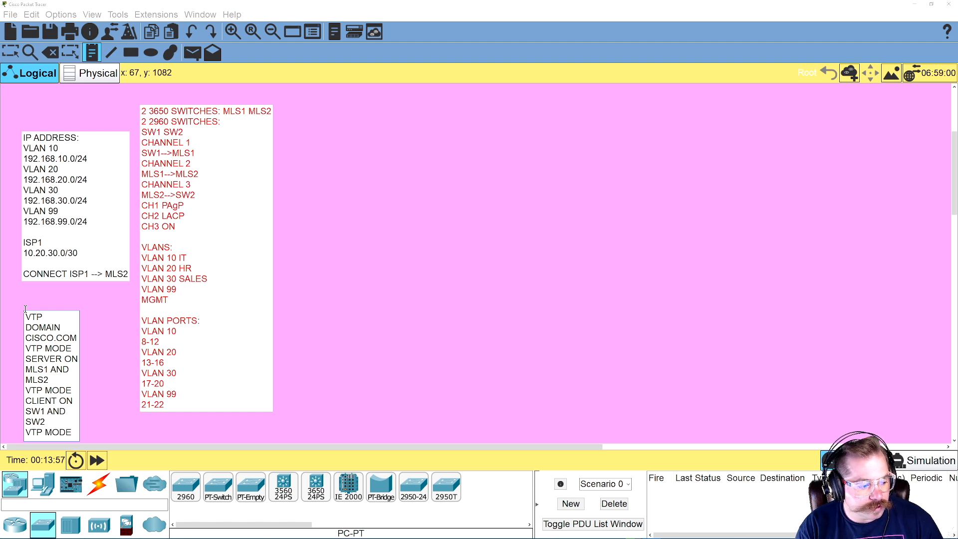
type("TP VERSION 2")
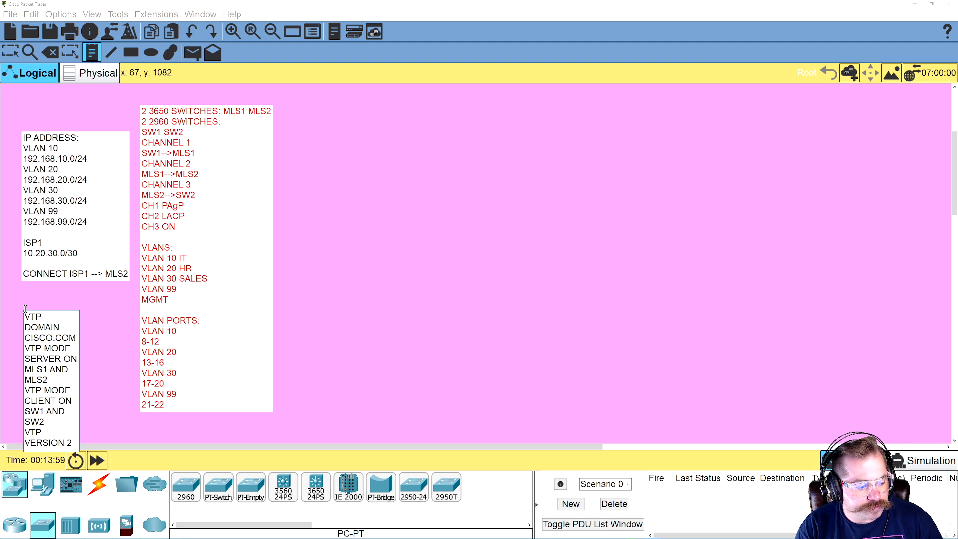
left_click(399, 256)
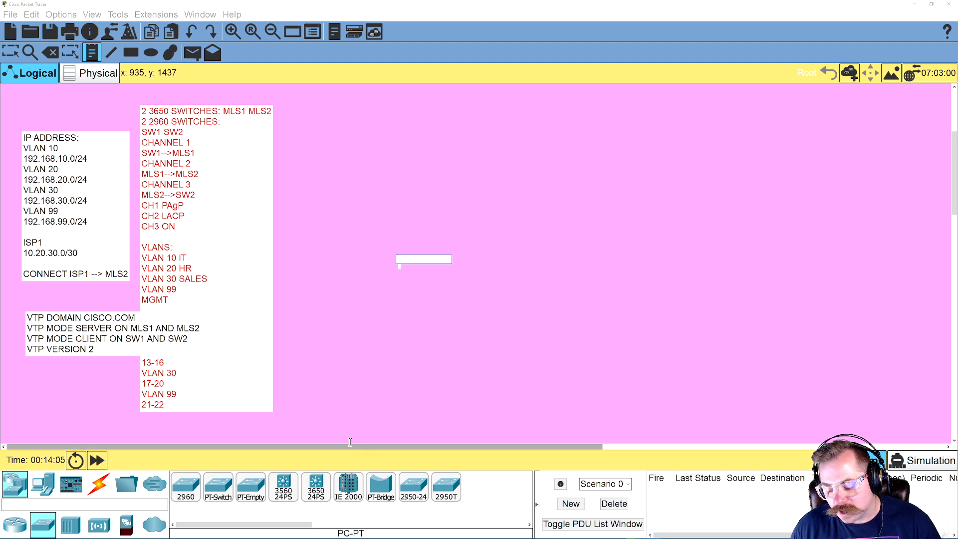
Place a new note beside the switch and VLAN note reading "MLS 2 ROOT BRIDGE FOR VLAN 10"
left_click(290, 109)
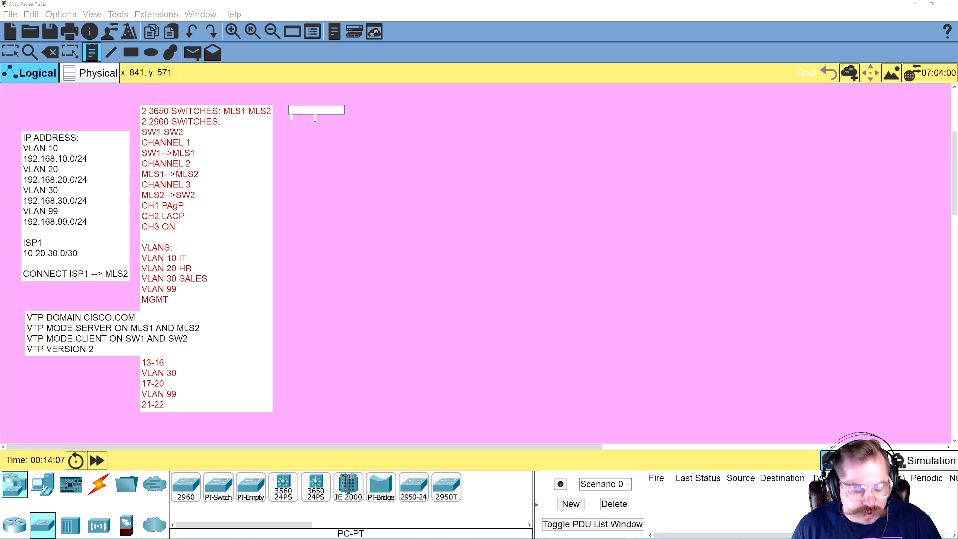
type("MLS")
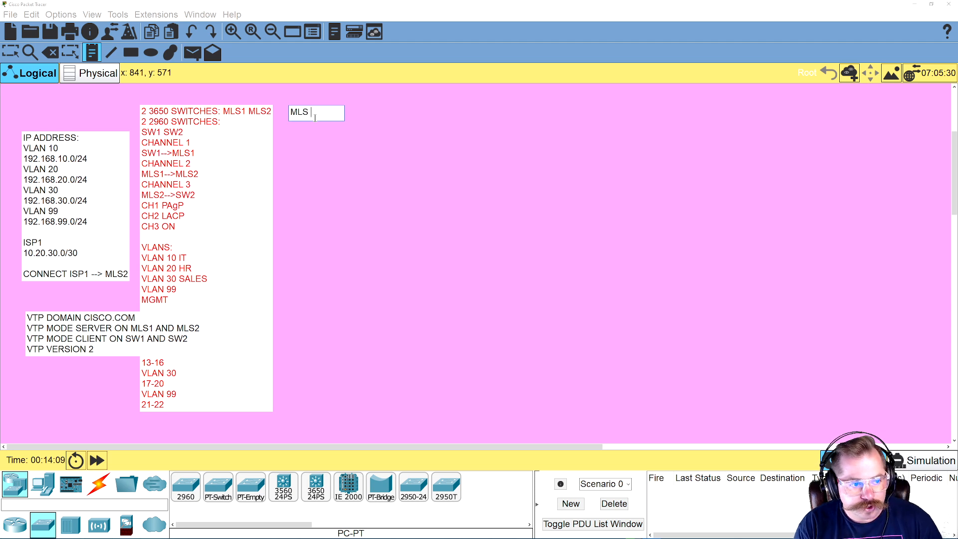
type(" 2 ROOT B")
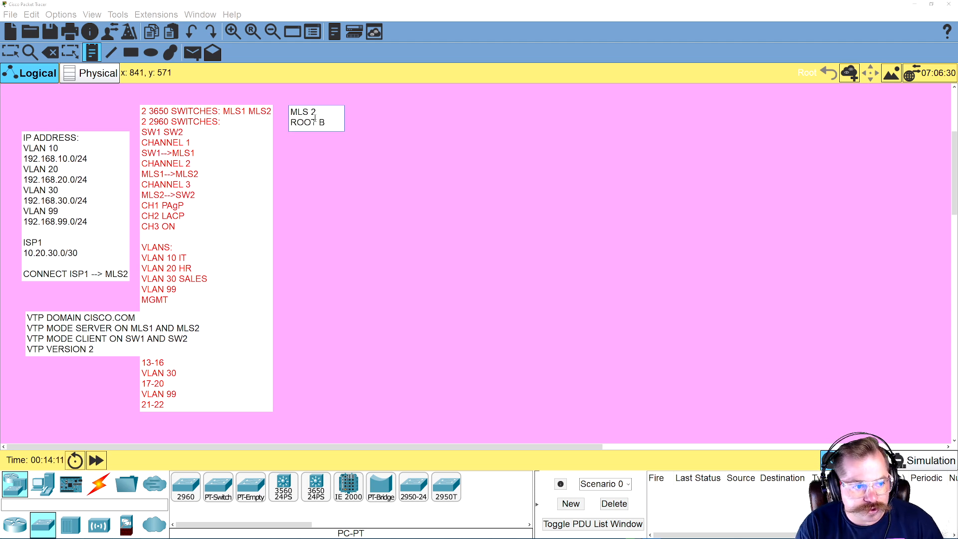
type("RIDGE FOR VLAN 10")
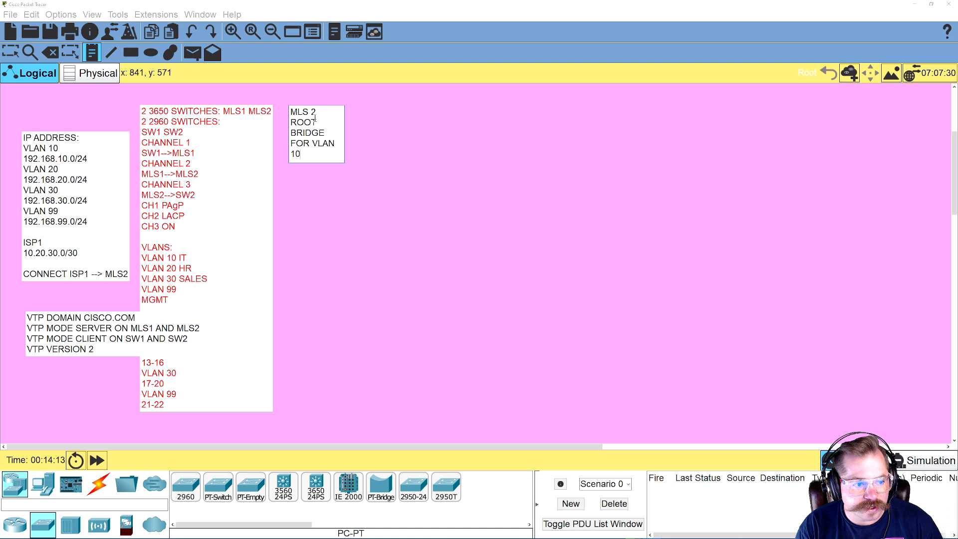
Add "MLS 1 ROOT BRIDGE FOR VLAN 20, 30" to the note and extend the MLS 2 line with VLAN 99
key("Return")
key("Return")
type("V")
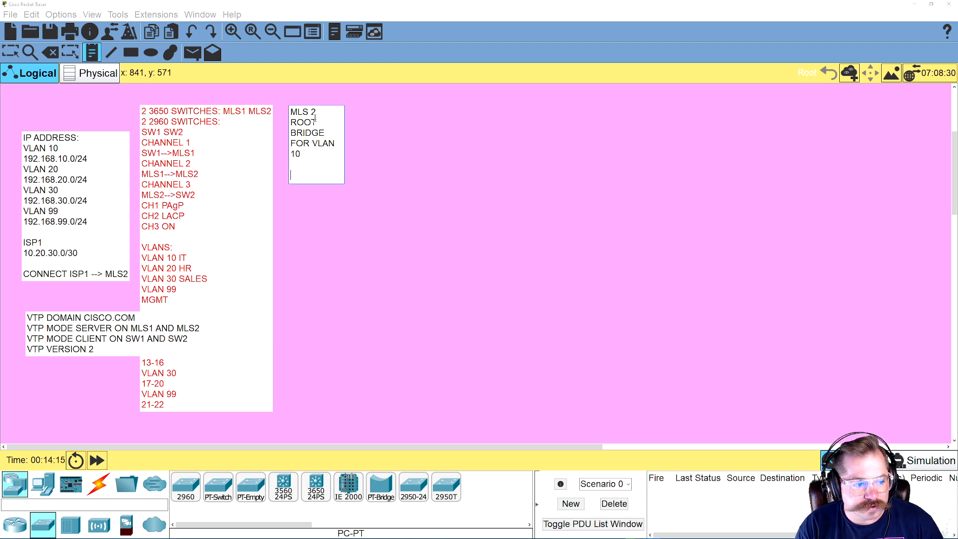
type("LAN 10  MLS 1 ROOT BRIDGE FOR")
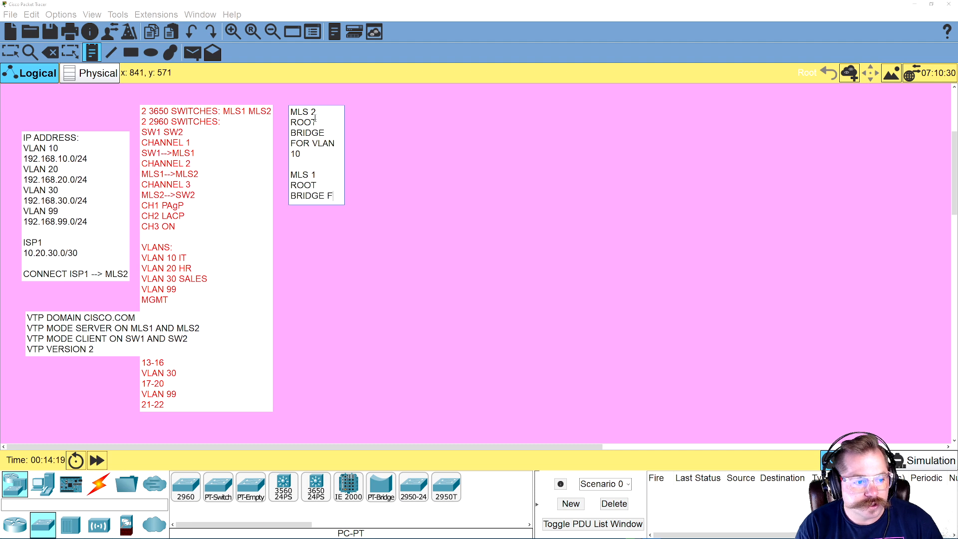
type(" VLAN 20,")
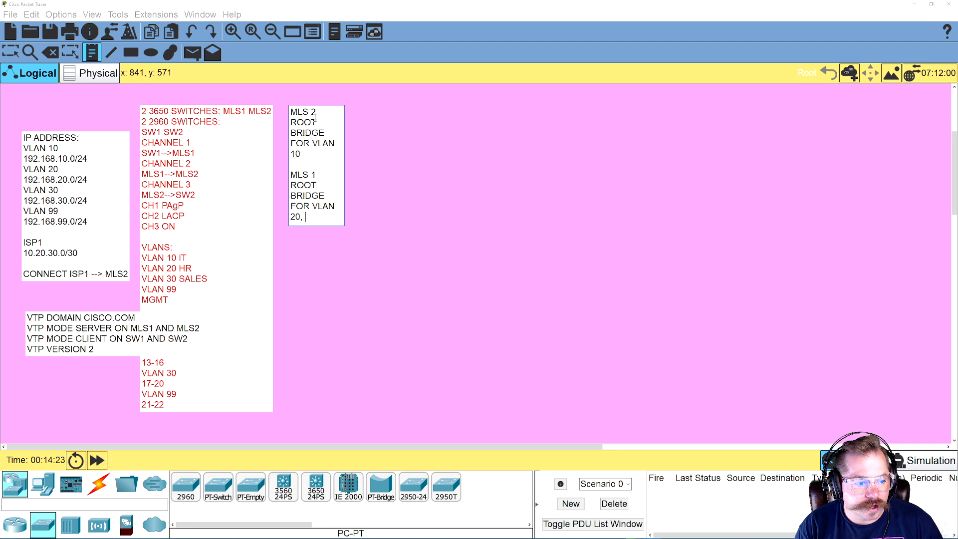
left_click(315, 156)
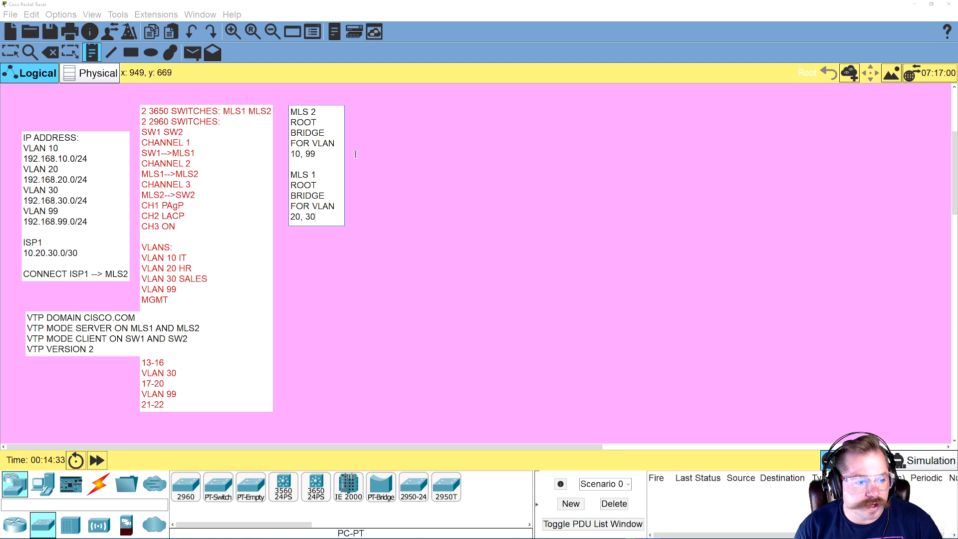
Add a final line "SW1 ROOT BRIDGE FOR VLAN 1" to the root bridge note and finish it
key("Return")
key("Return")
type("SW1")
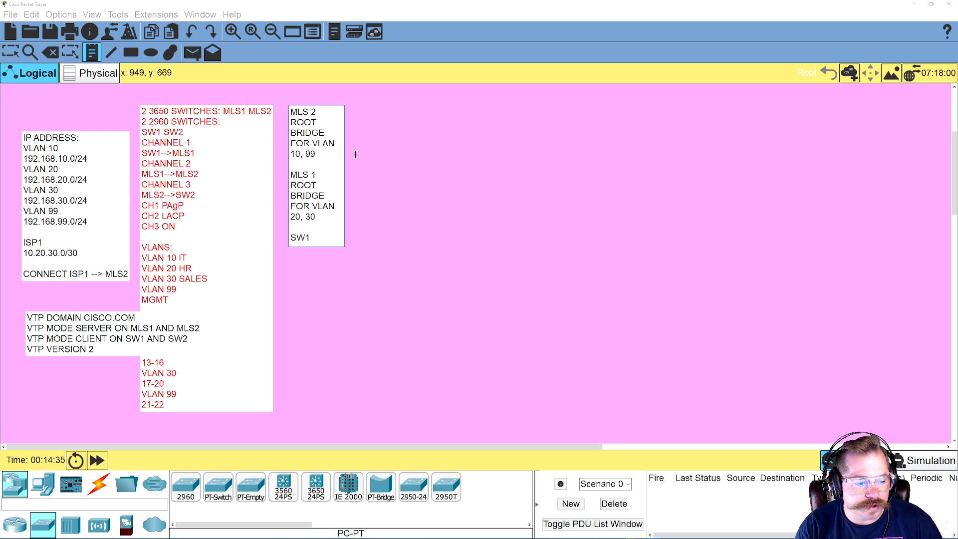
type(" ROOT BRIDGE FOR VLAN 1")
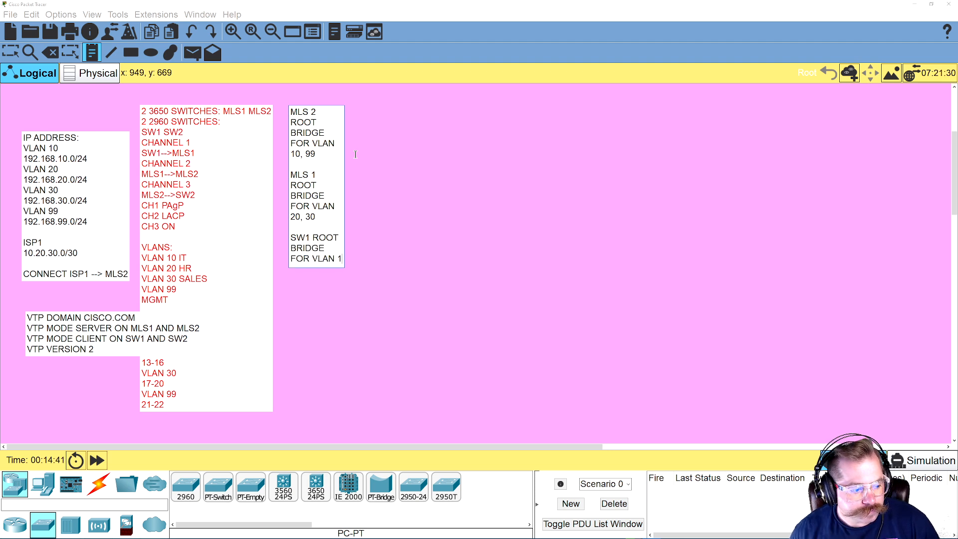
left_click(341, 326)
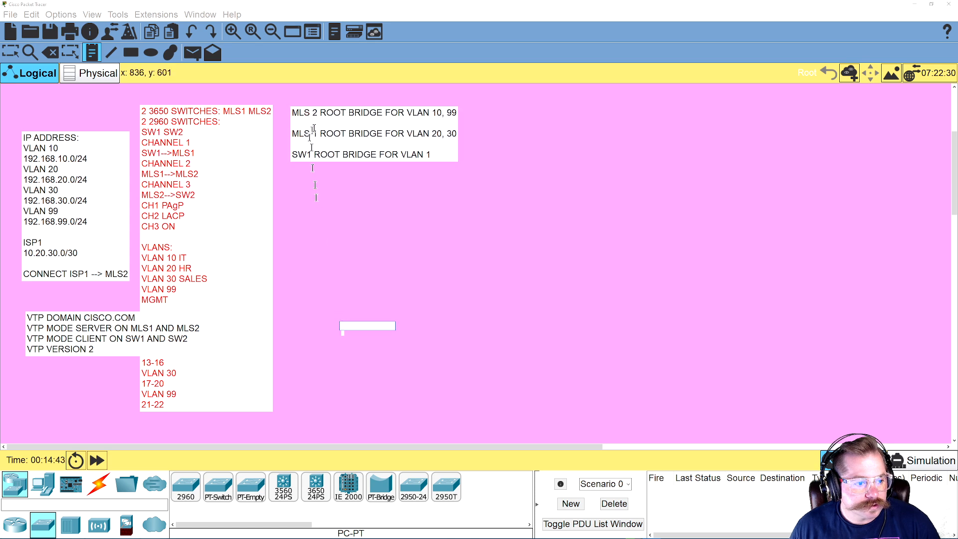
Rearrange the four notes without overlap, stacking the IP address, root bridge and VTP notes beside the switch and VLAN note
left_click(10, 52)
left_click_drag(207, 174, 289, 186)
left_click_drag(74, 169, 110, 137)
left_click_drag(154, 325, 147, 362)
left_click_drag(361, 143, 91, 302)
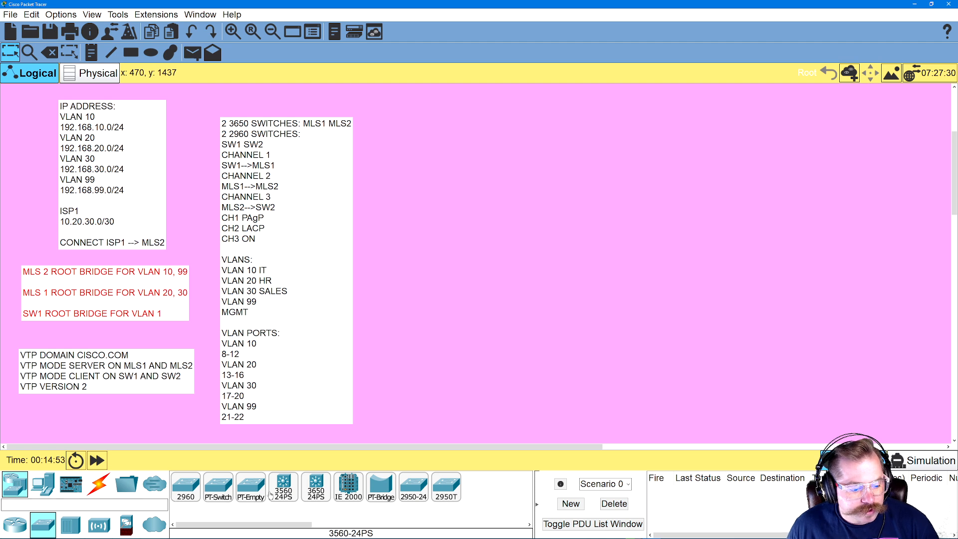
Place two 3650-24PS multilayer switches one above the other and two 2960 switches beside them, between the notes and the multilayer switches
left_click_drag(315, 488, 679, 167)
left_click_drag(323, 483, 683, 267)
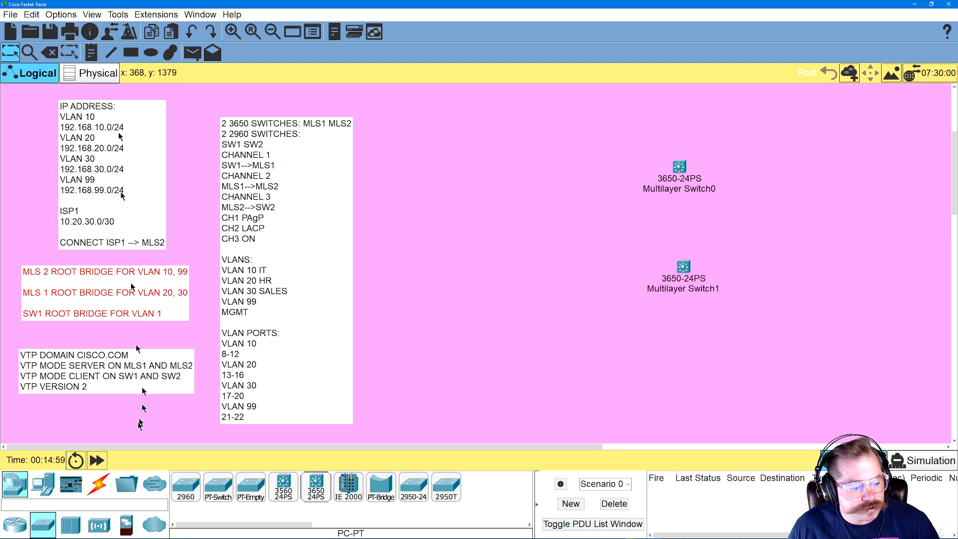
left_click_drag(186, 487, 518, 185)
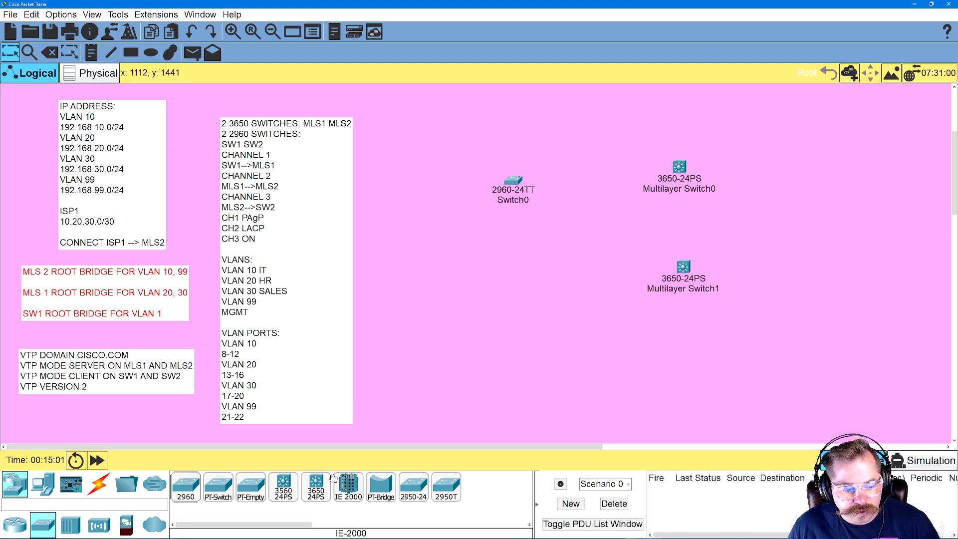
left_click_drag(186, 487, 512, 296)
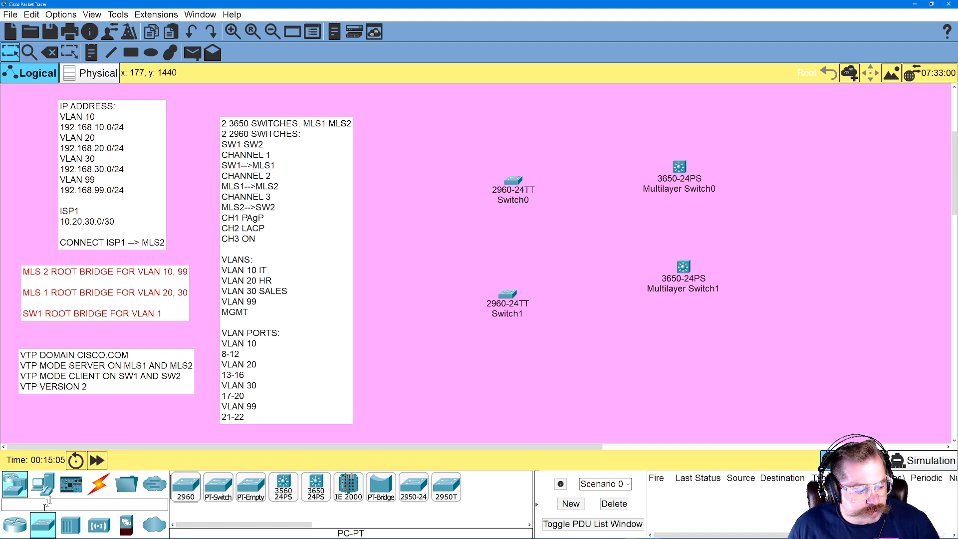
Place four PCs in a diagonal row below the lower 2960 switch
left_click(43, 485)
left_click_drag(202, 484, 503, 406)
left_click(467, 384)
left_click(433, 366)
left_click(405, 333)
Place four PCs in a diagonal row around the upper 2960 switch
left_click(396, 177)
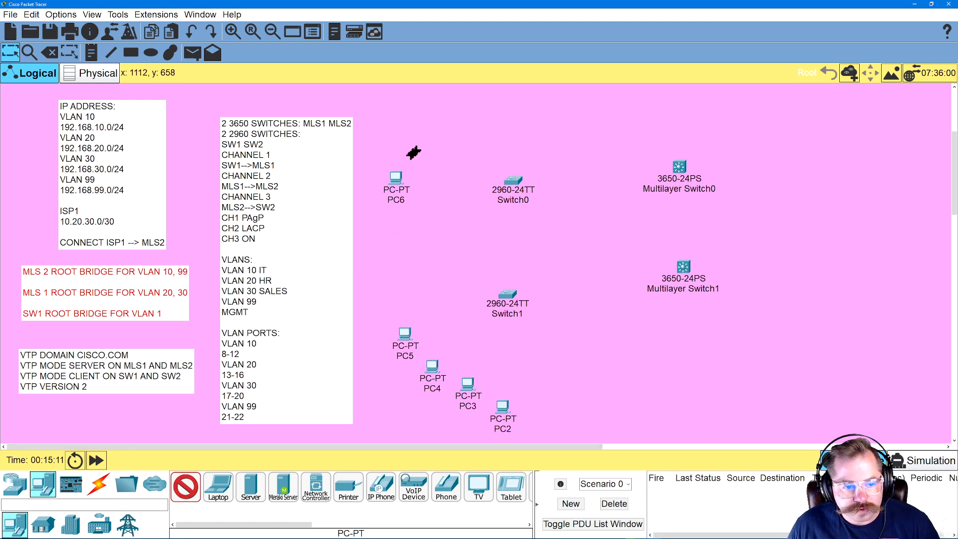
left_click(416, 148)
left_click(438, 134)
left_click(464, 102)
Place four PCs in an arc around the upper 3650 multilayer switch
left_click(665, 101)
left_click(706, 114)
left_click(743, 136)
left_click(772, 159)
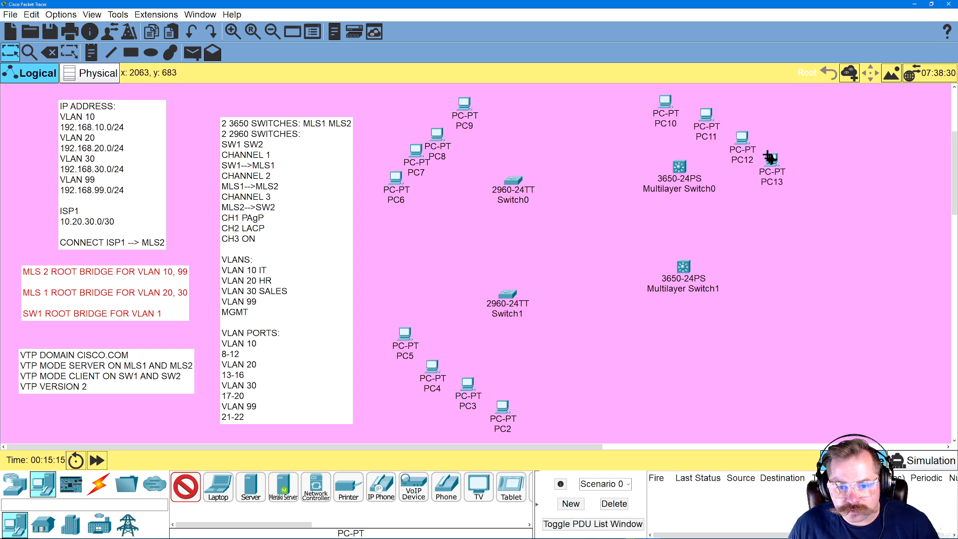
Place four PCs in a diagonal row below the lower 3650 multilayer switch
left_click(710, 416)
left_click(748, 384)
left_click(776, 359)
left_click(800, 333)
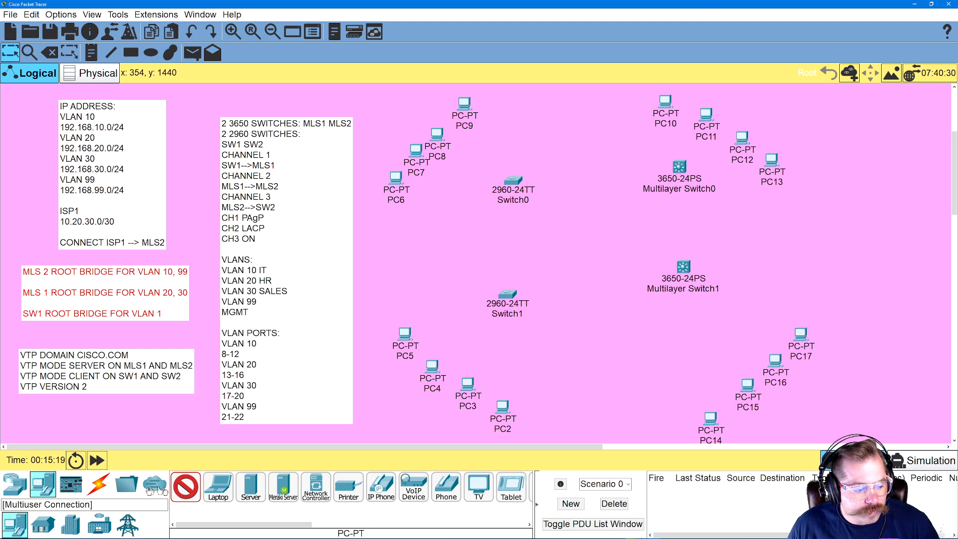
Connect the two multilayer switches with a copper cross-over cable, GigabitEthernet1/0/1 to GigabitEthernet1/0/1
left_click(99, 484)
left_click(283, 487)
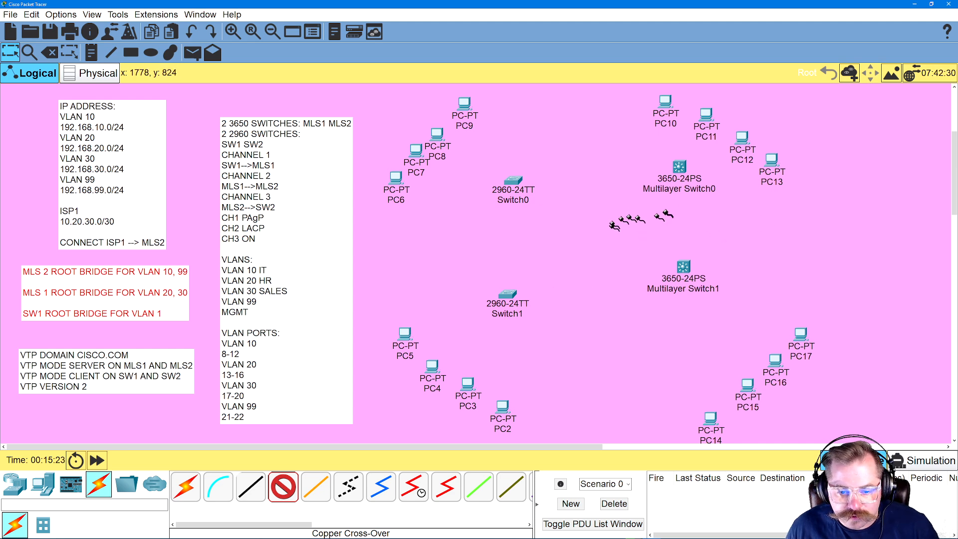
left_click(680, 166)
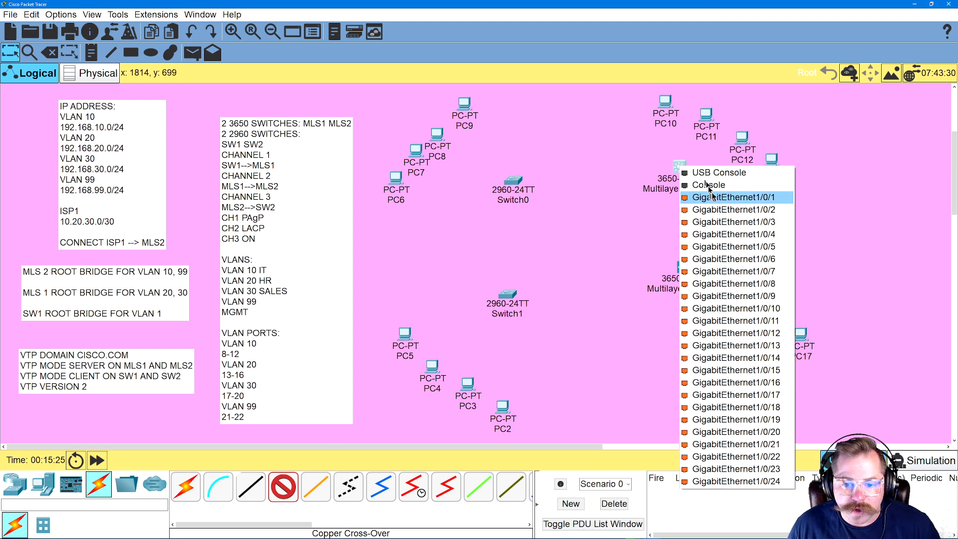
left_click(688, 197)
left_click(684, 266)
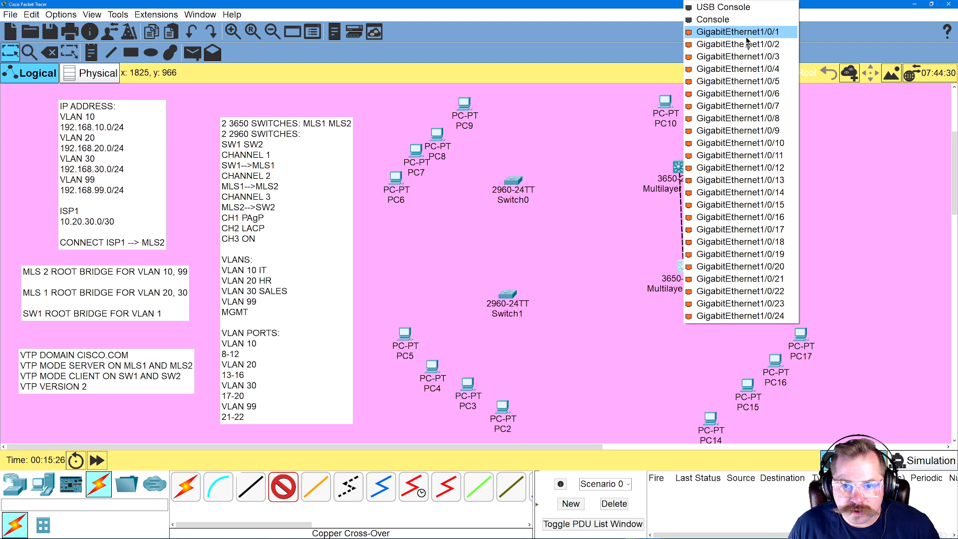
left_click(693, 31)
Add a second cross-over link between the multilayer switches, GigabitEthernet1/0/2 to GigabitEthernet1/0/2
left_click(676, 169)
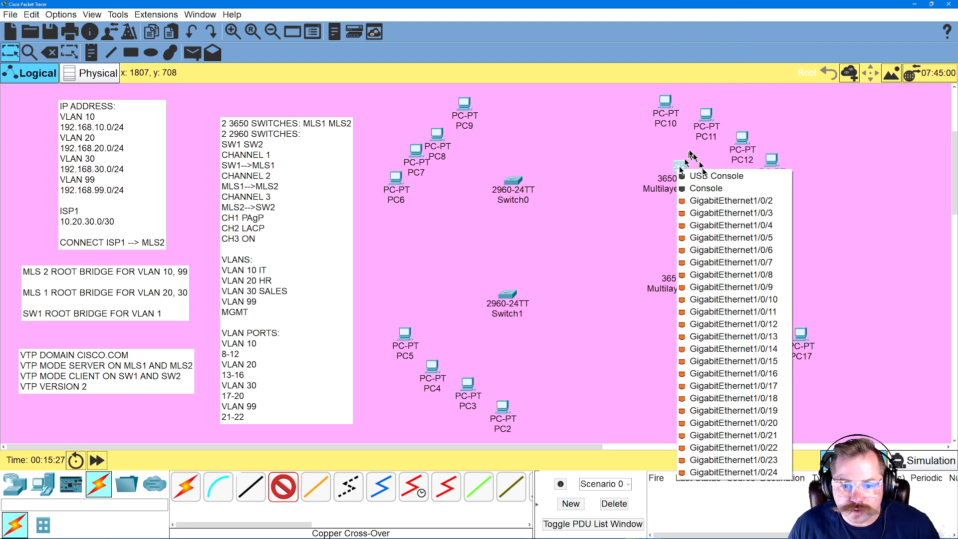
left_click(703, 203)
left_click(692, 276)
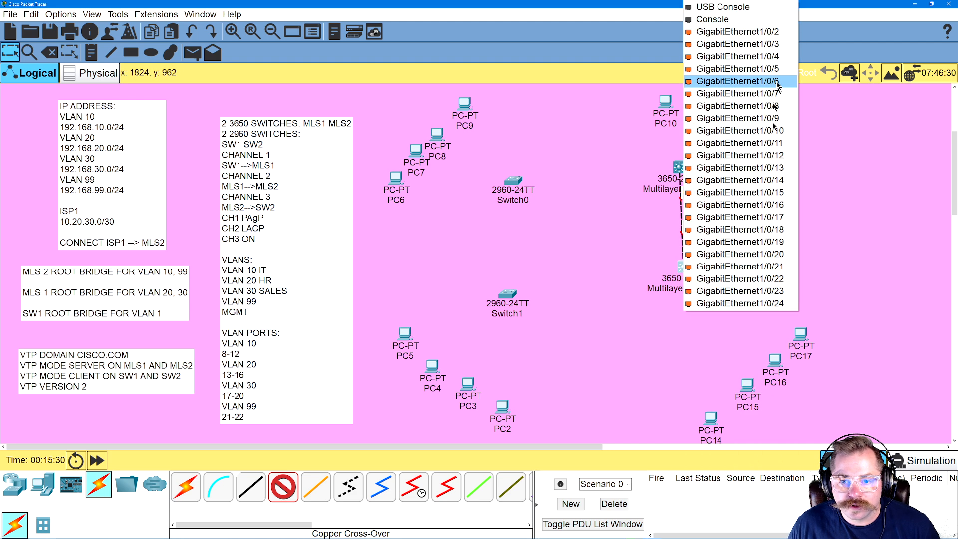
left_click(699, 44)
Add a third cross-over link between the multilayer switches, GigabitEthernet1/0/3 to GigabitEthernet1/0/3
left_click(679, 167)
left_click(699, 214)
left_click(693, 278)
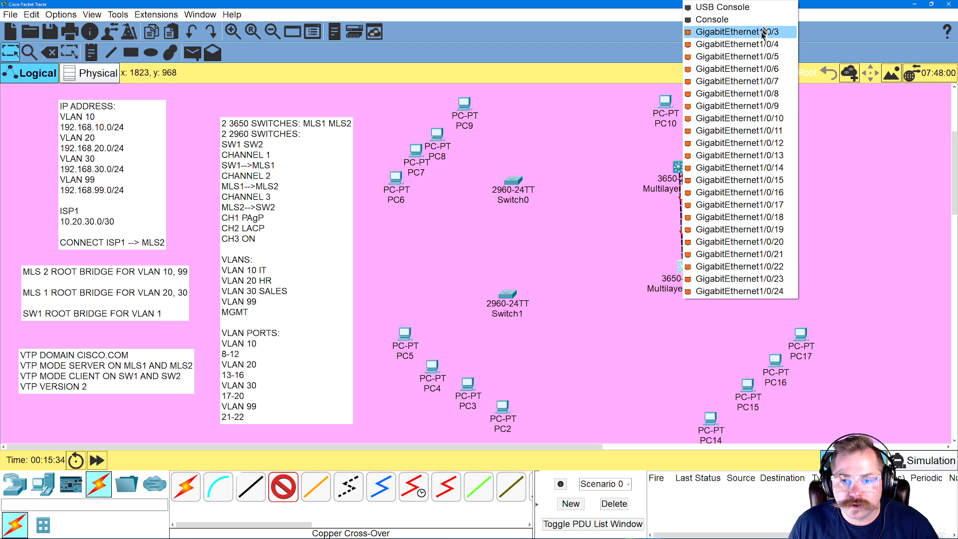
left_click(724, 33)
Finish the GigabitEthernet1/0/3 cross-over link between the multilayer switches and add a fourth link, GigabitEthernet1/0/4 to GigabitEthernet1/0/4
left_click(682, 172)
left_click(699, 201)
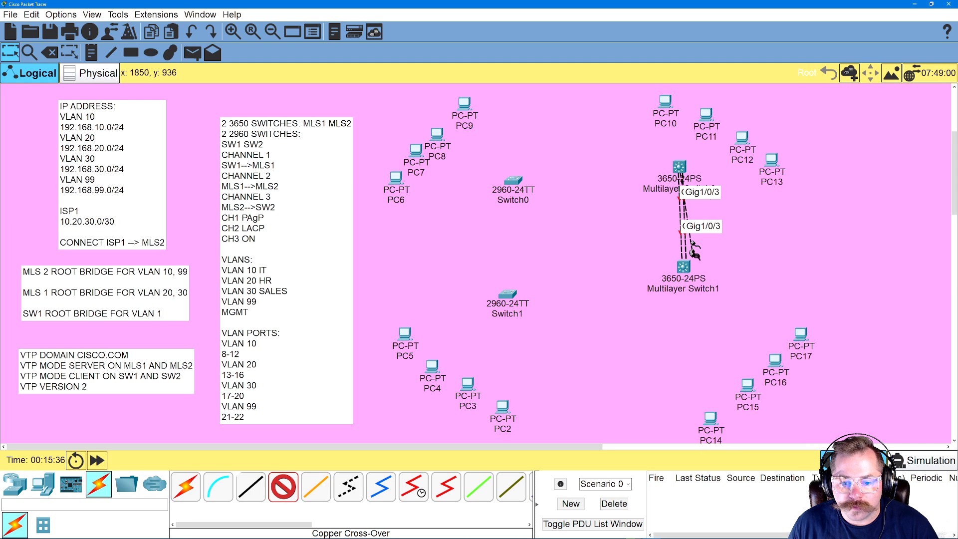
left_click(691, 268)
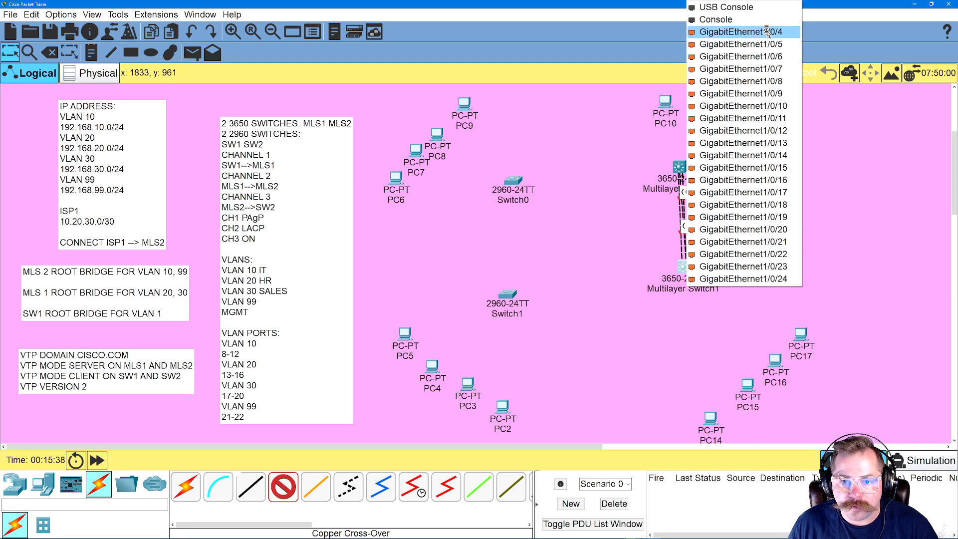
left_click(694, 31)
left_click(682, 168)
left_click(709, 195)
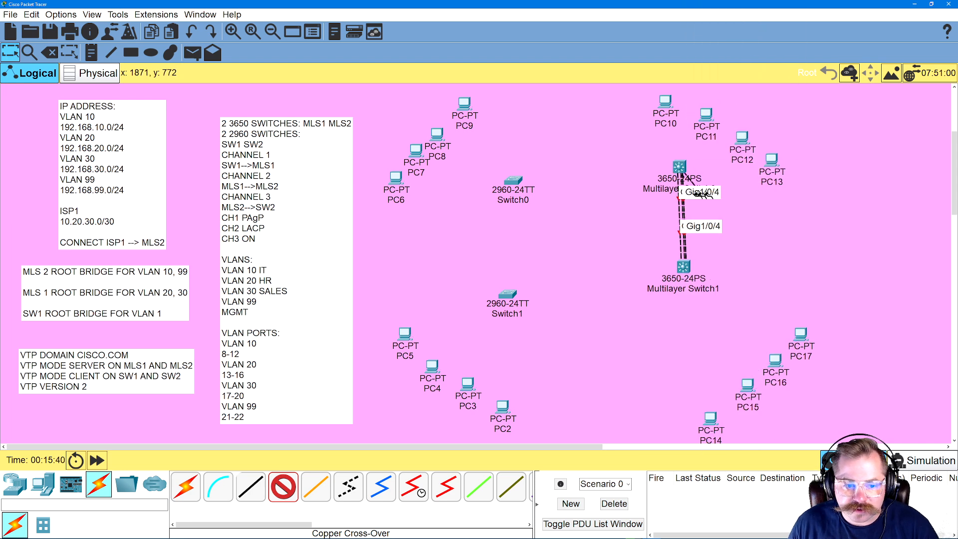
Connect the upper multilayer switch to Switch0 with two cross-over links, GigabitEthernet1/0/5 to GigabitEthernet0/1 and GigabitEthernet1/0/6 to GigabitEthernet0/2
left_click(516, 185)
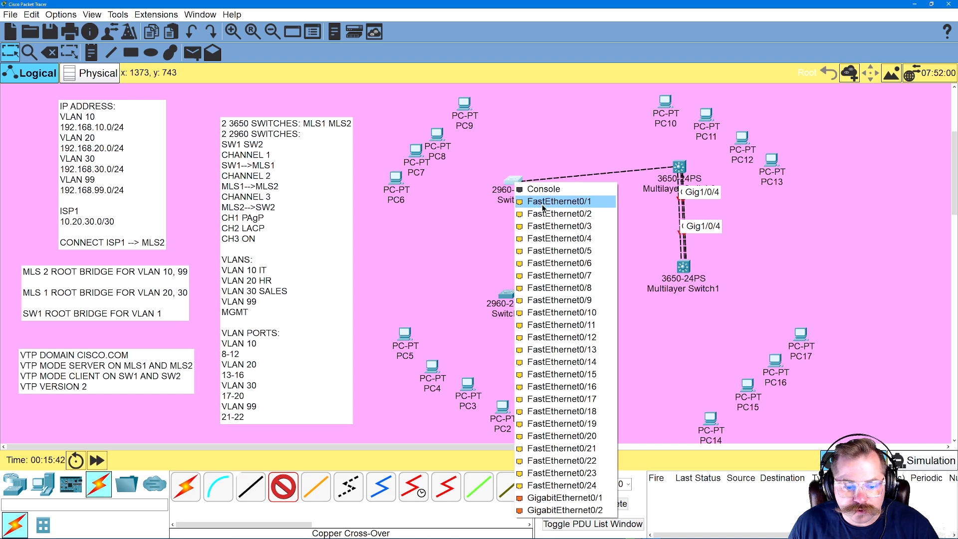
left_click(554, 498)
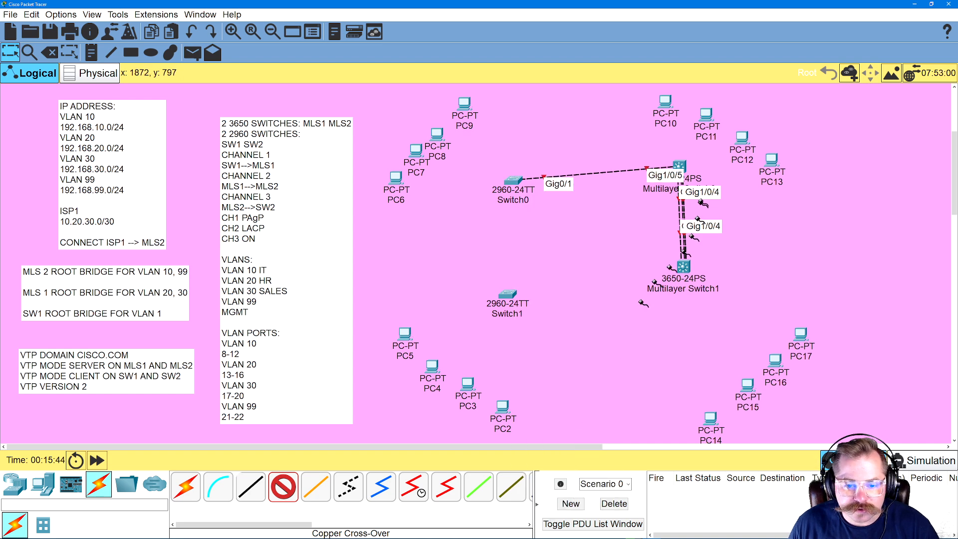
left_click(682, 167)
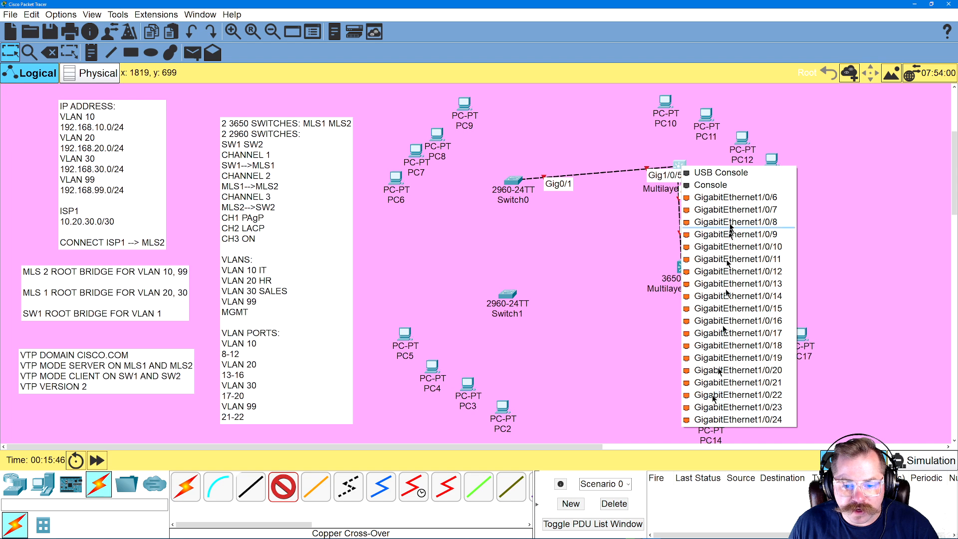
left_click(701, 257)
left_click(514, 181)
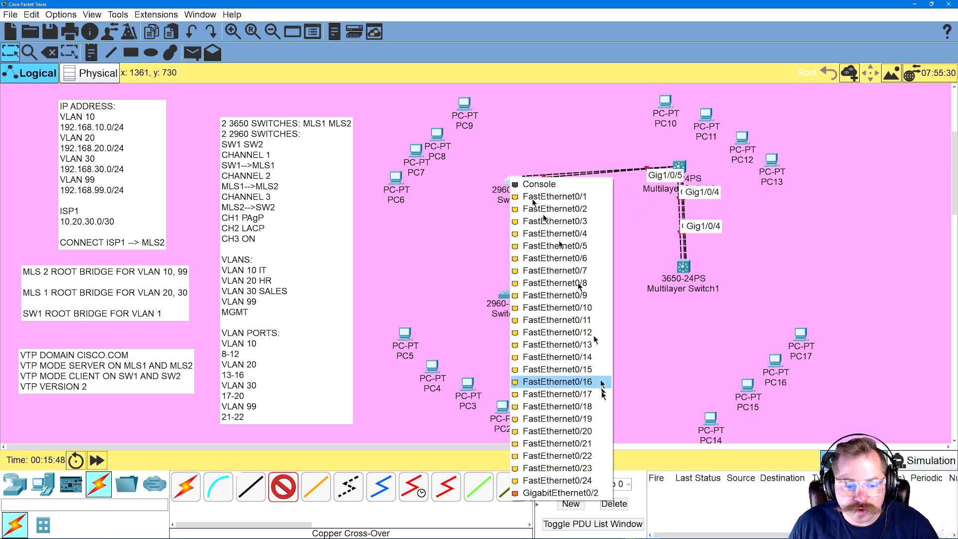
left_click(554, 491)
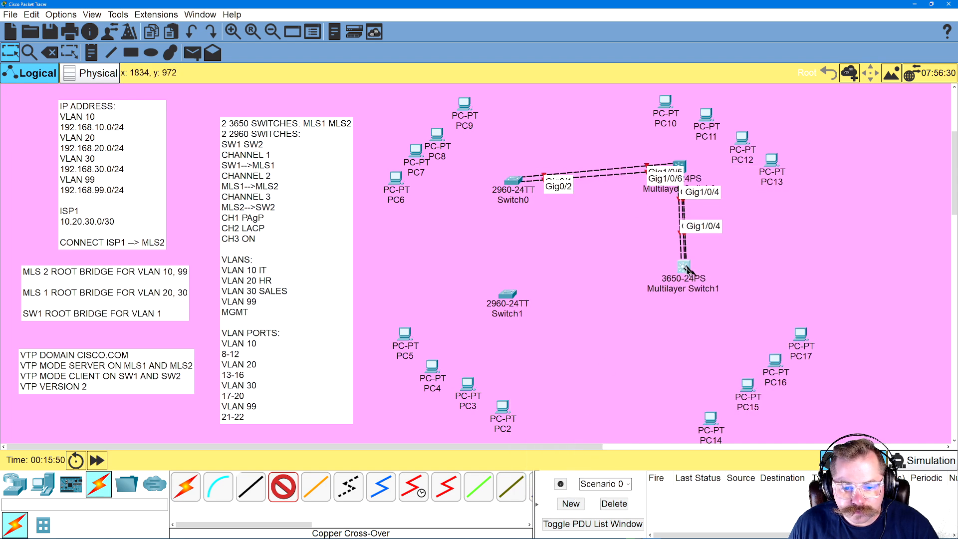
Connect the lower multilayer switch to Switch1 with two cross-over links, GigabitEthernet1/0/5 to GigabitEthernet0/1 and GigabitEthernet1/0/6 to GigabitEthernet0/2
left_click(682, 267)
left_click(722, 68)
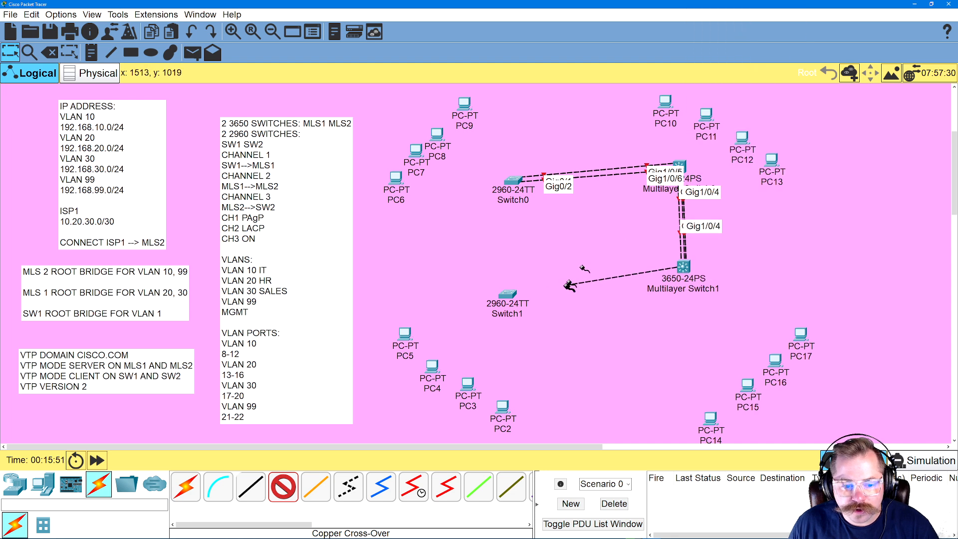
left_click(508, 294)
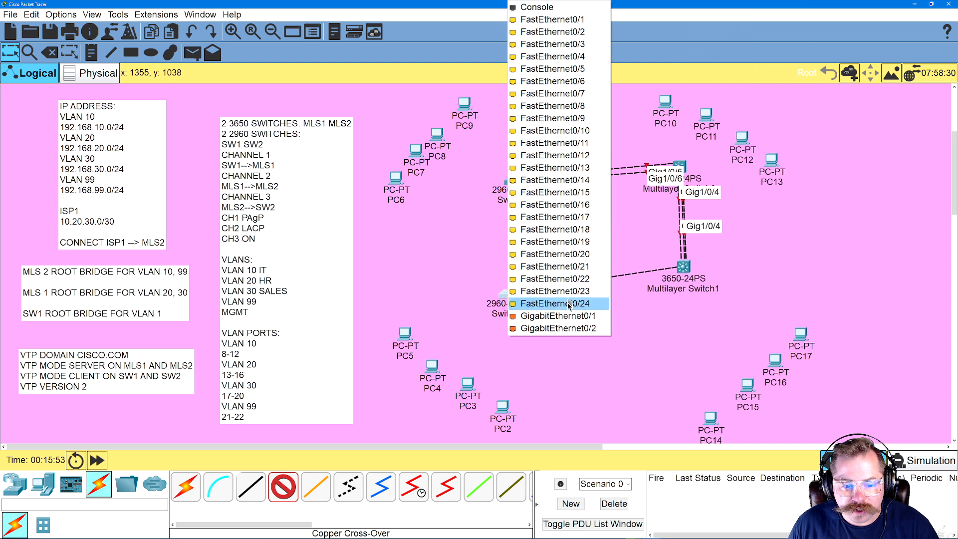
left_click(572, 314)
left_click(683, 267)
left_click(700, 302)
left_click(493, 299)
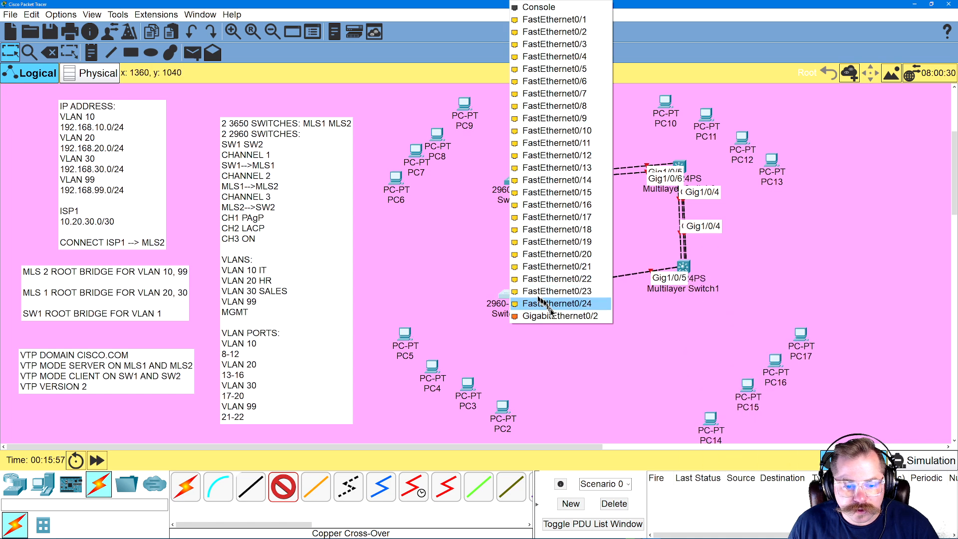
left_click(529, 318)
Connect Switch1 to Switch0 with a cross-over cable, FastEthernet0/1 to FastEthernet0/1, and stop cabling
left_click(509, 295)
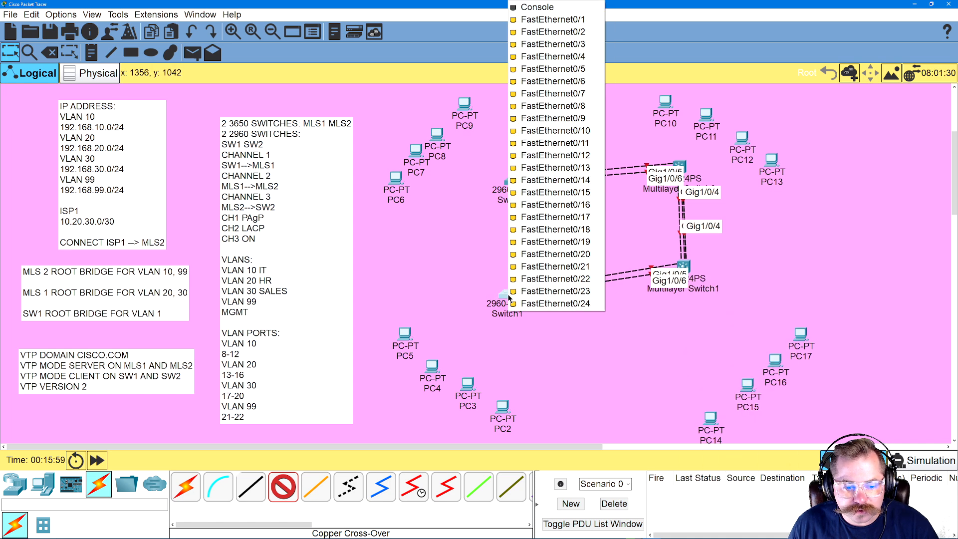
left_click(542, 20)
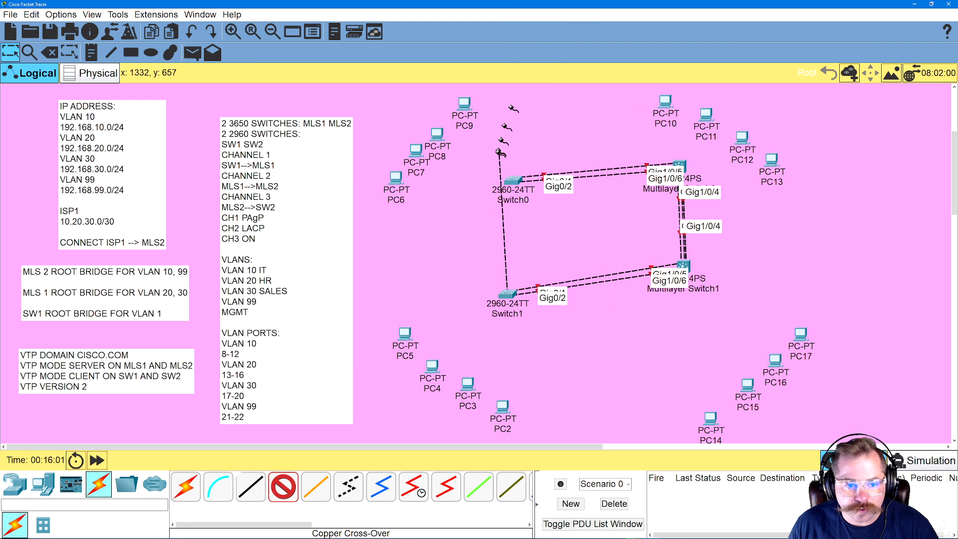
left_click(512, 179)
left_click(538, 201)
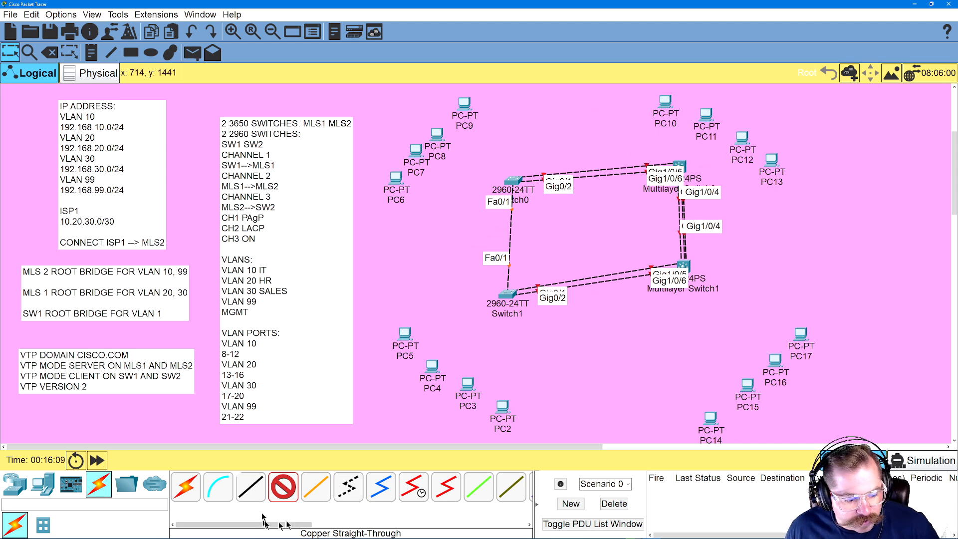
left_click(283, 487)
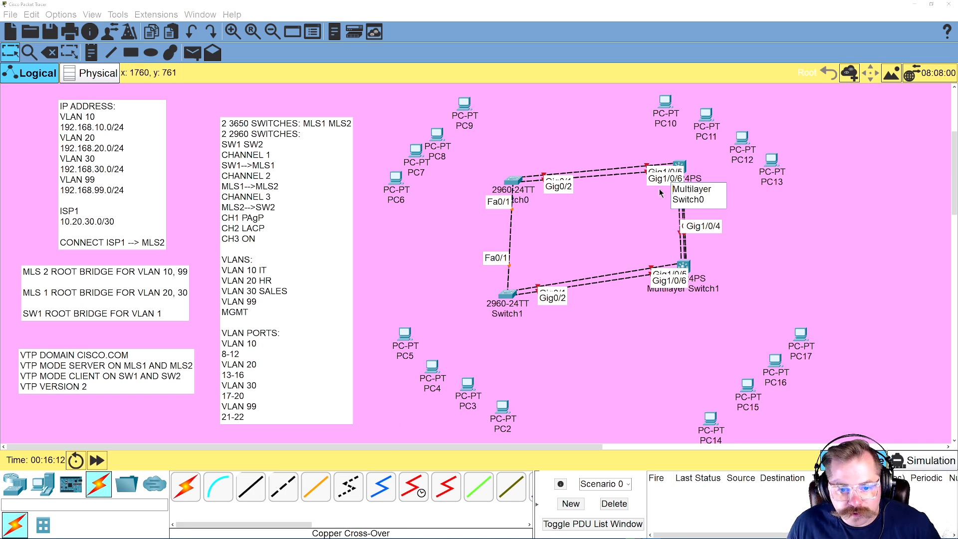
Rename the upper multilayer switch MLS1 and the lower multilayer switch MLS2
left_click(710, 196)
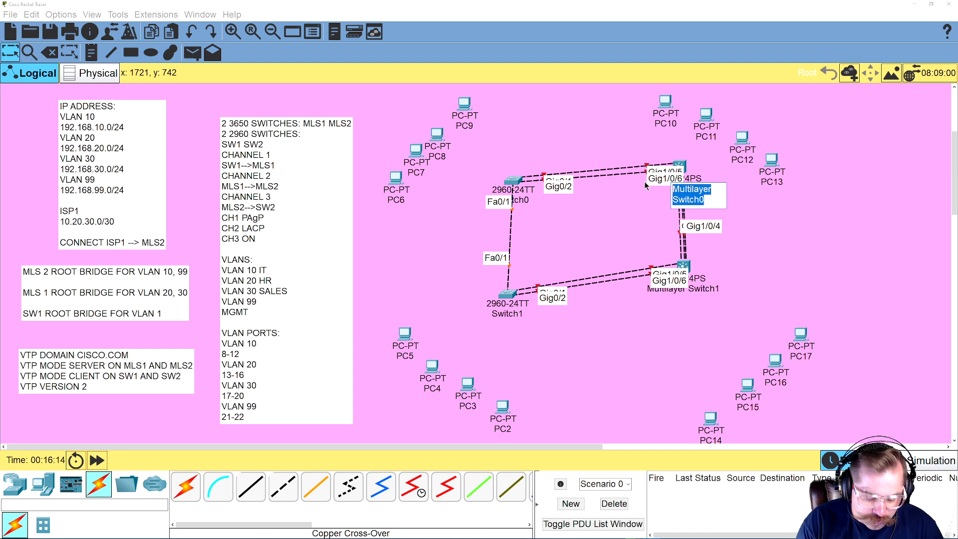
type("MLS1")
left_click(700, 296)
double_click(701, 297)
triple_click(701, 297)
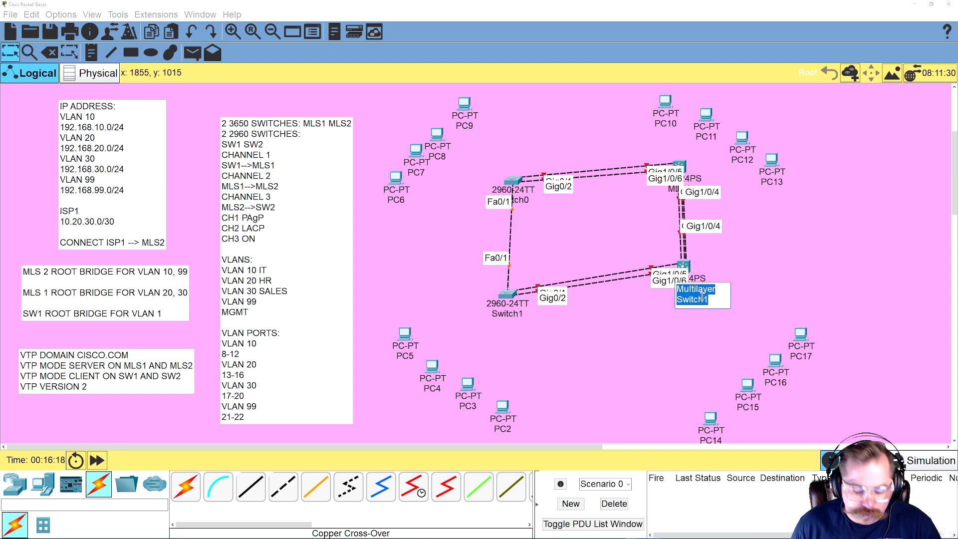
type("MLS2")
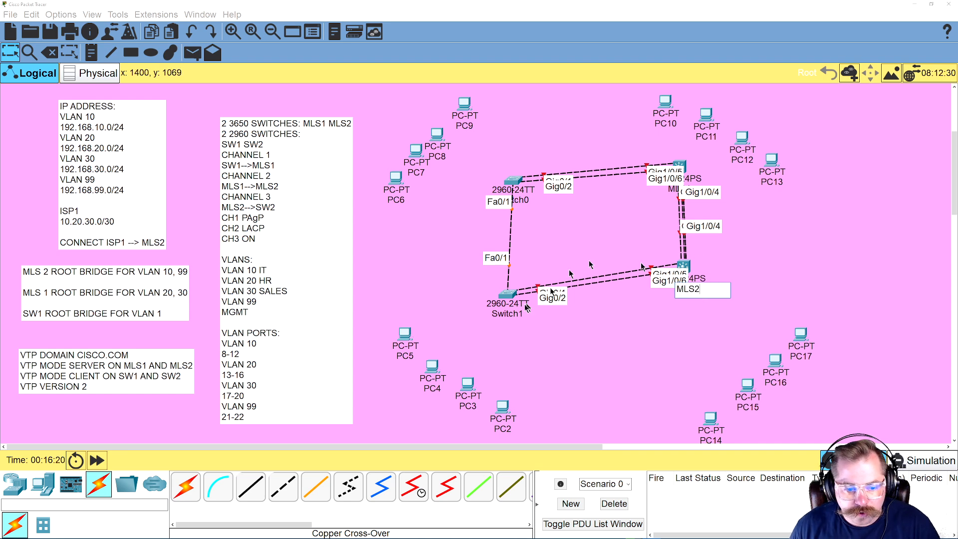
Rename the lower 2960 switch SW2 and set the upper 2960 switch's display name to SW1
left_click(500, 315)
double_click(501, 314)
type("SW2")
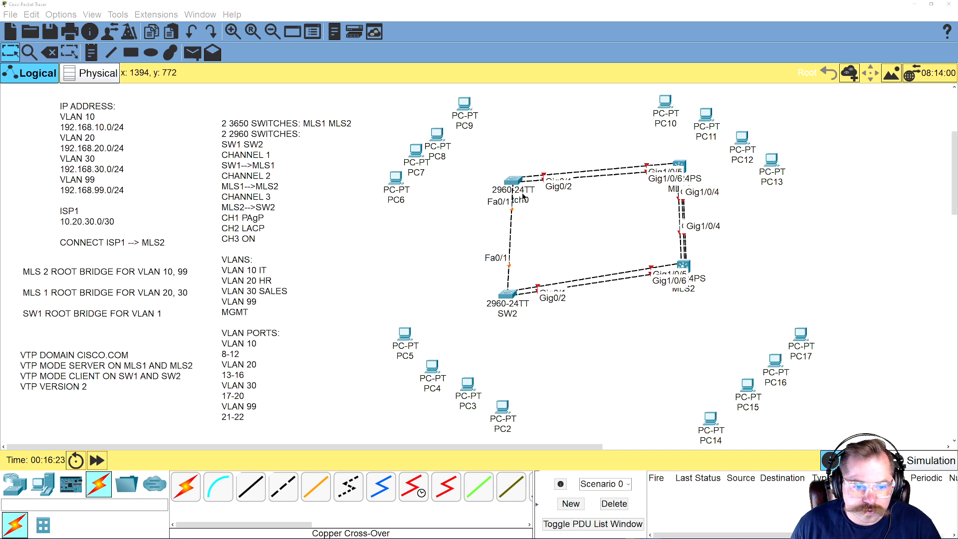
left_click(529, 188)
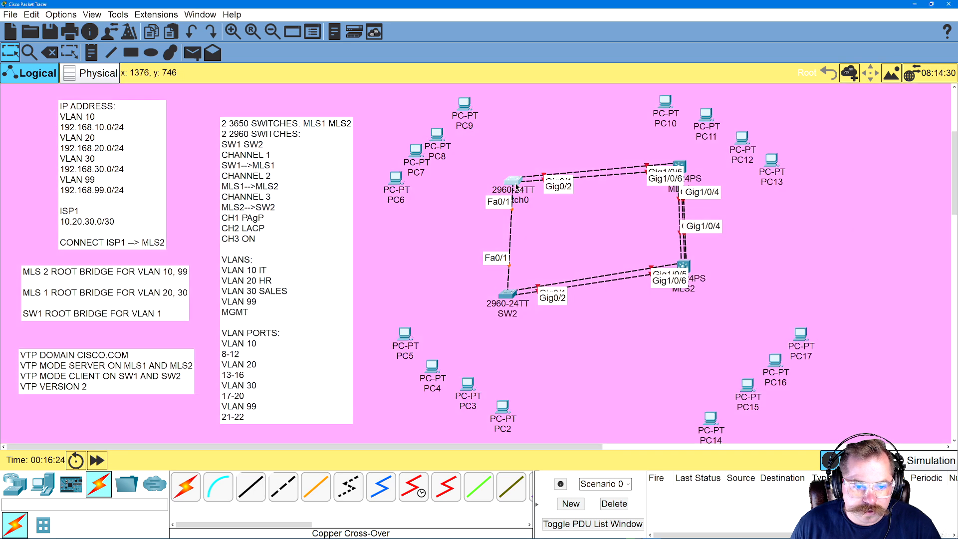
left_click(422, 147)
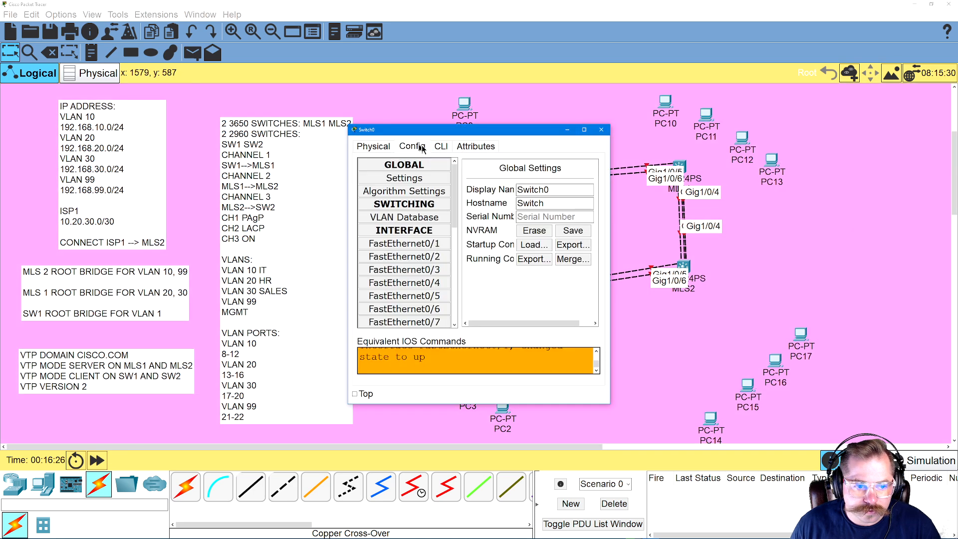
double_click(533, 192)
type("SW1")
left_click(601, 129)
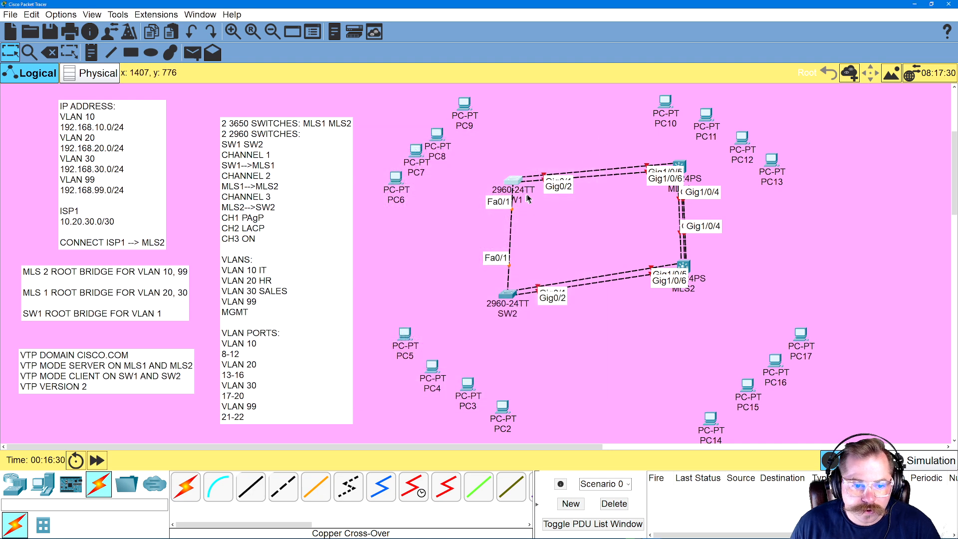
Reposition SW1, SW2 and MLS2 so the four switches form a neater rectangle with more readable port labels
left_click_drag(515, 181, 502, 175)
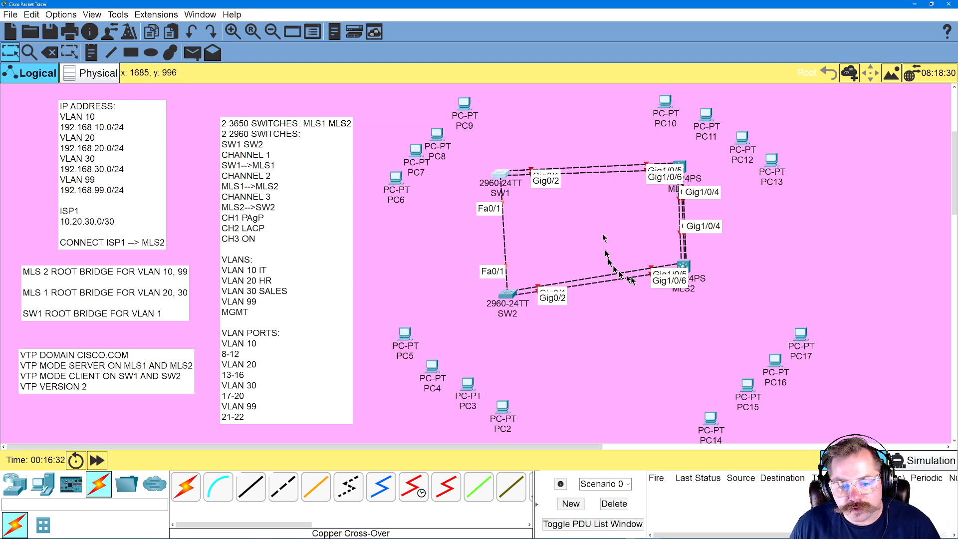
left_click_drag(508, 297, 490, 276)
left_click_drag(686, 278, 679, 287)
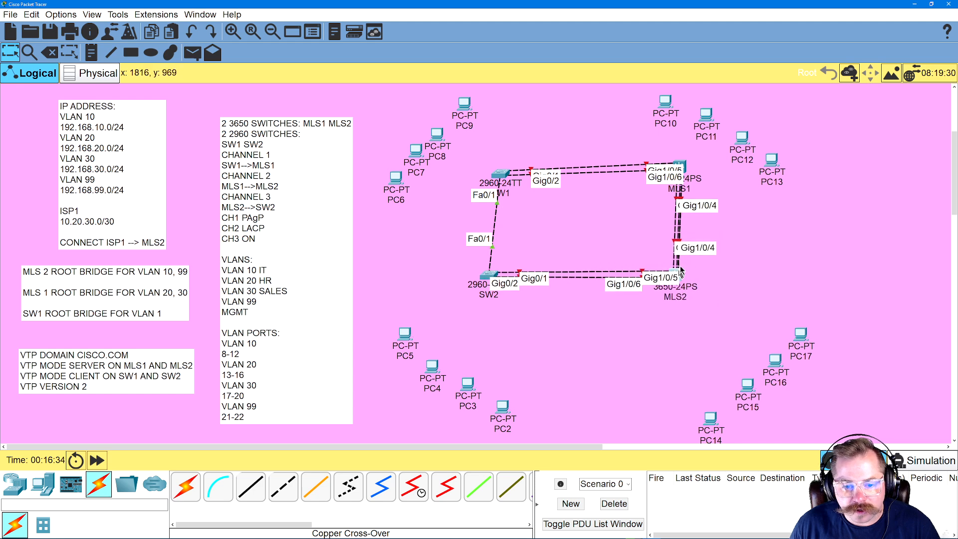
Open the command line interface of MLS1 in an enlarged device window moved clear of the switch icons
left_click(682, 166)
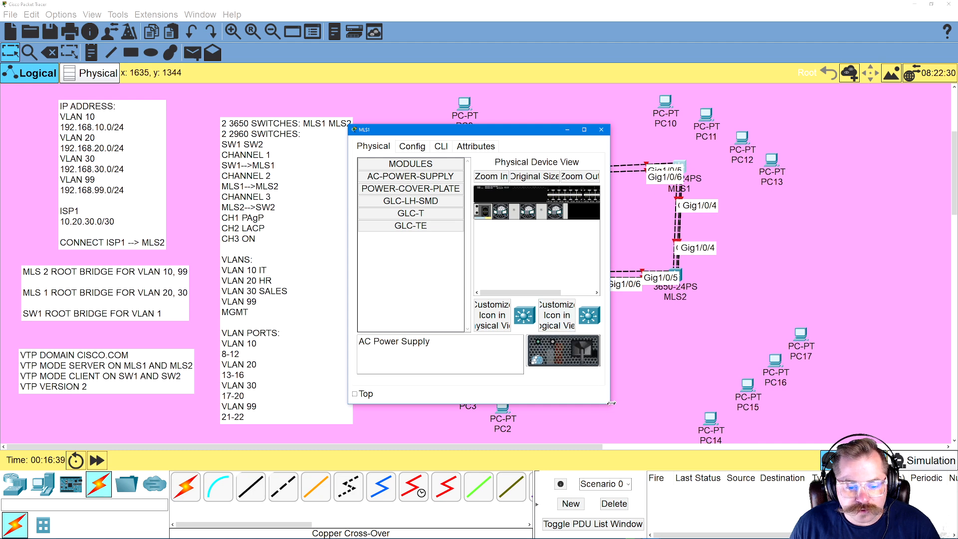
left_click_drag(611, 403, 794, 447)
left_click_drag(747, 394, 631, 216)
left_click_drag(534, 134, 386, 107)
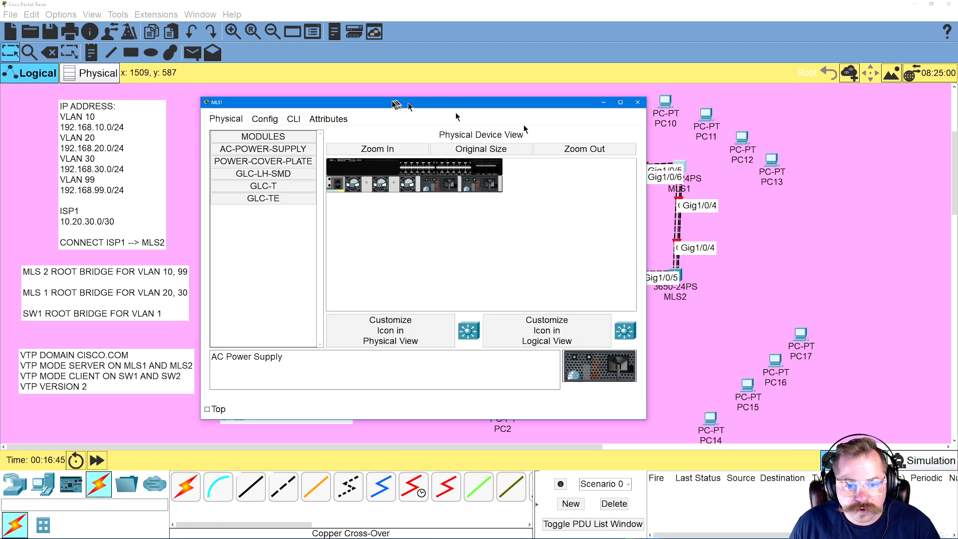
left_click(291, 119)
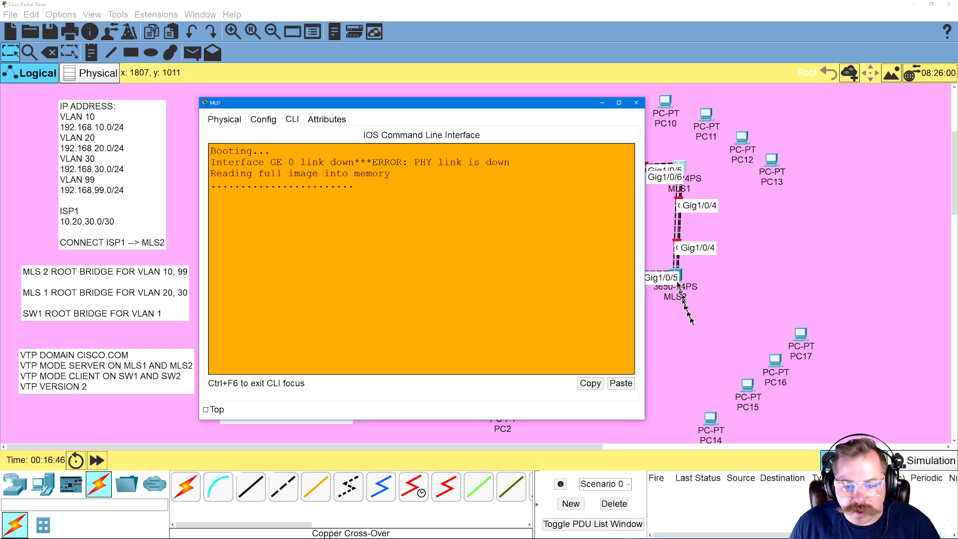
Open MLS2's command line interface in an enlarged device window and move that window away from the MLS1 icon
left_click(677, 277)
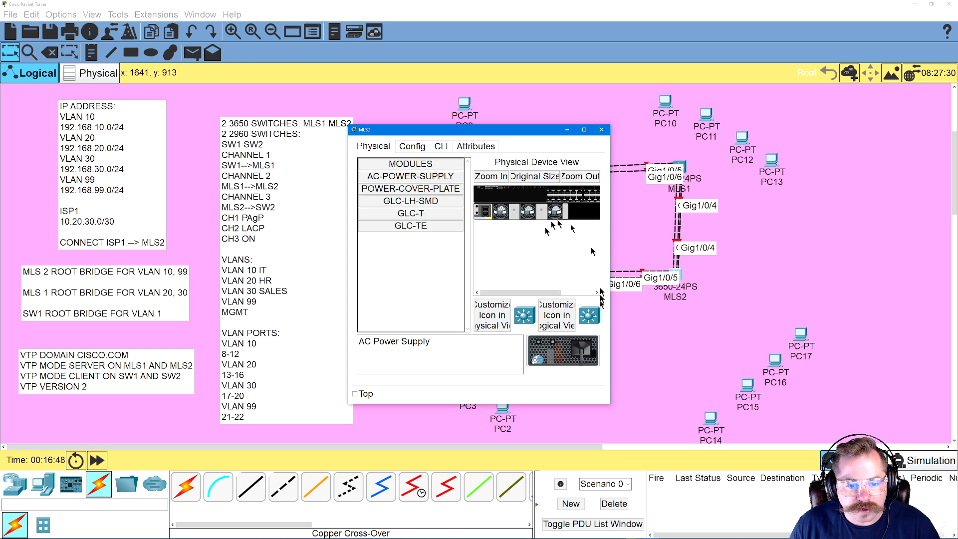
left_click_drag(610, 406, 782, 466)
left_click_drag(734, 412, 630, 211)
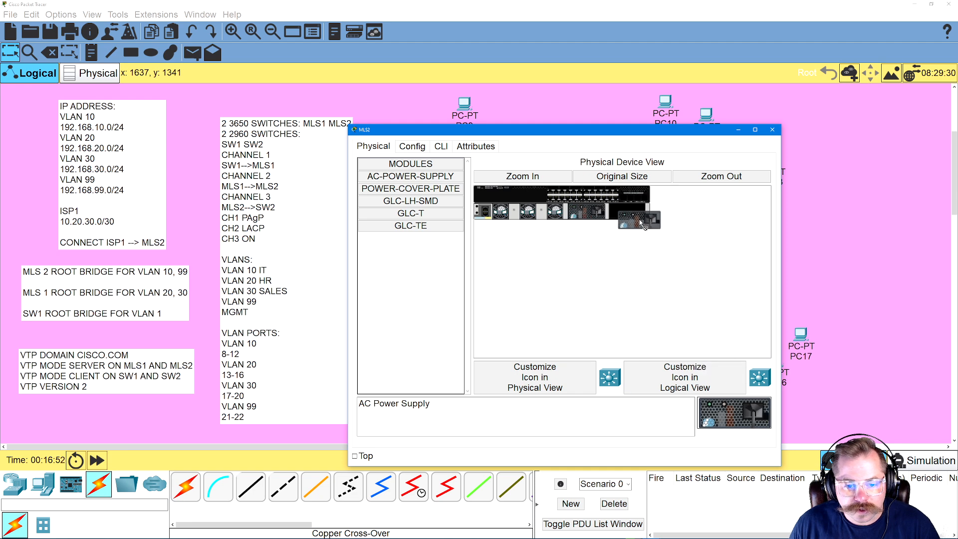
left_click(442, 147)
left_click_drag(522, 130, 675, 184)
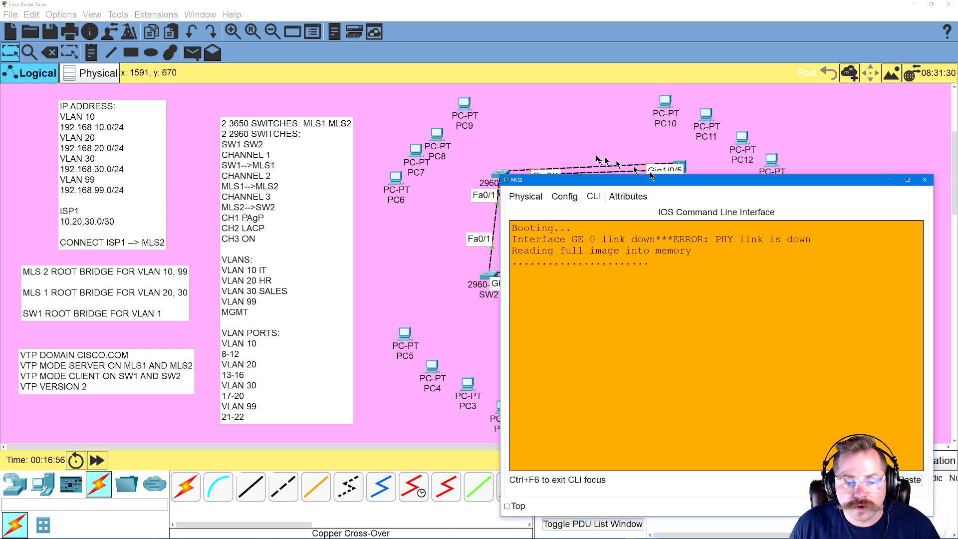
Return to the MLS1 command line, answer No to the initial configuration dialog and start the session
left_click(585, 127)
left_click(682, 168)
key("Return")
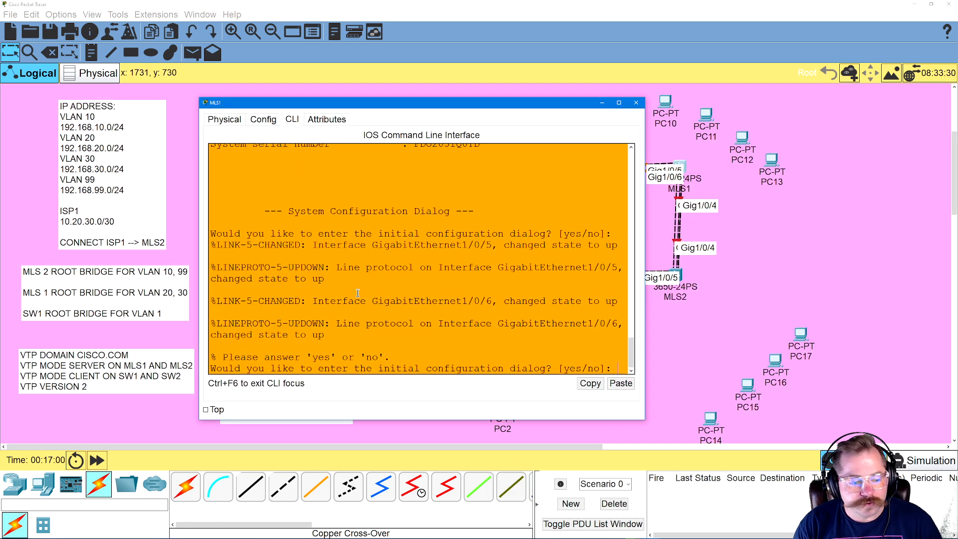
type("No")
key("Return")
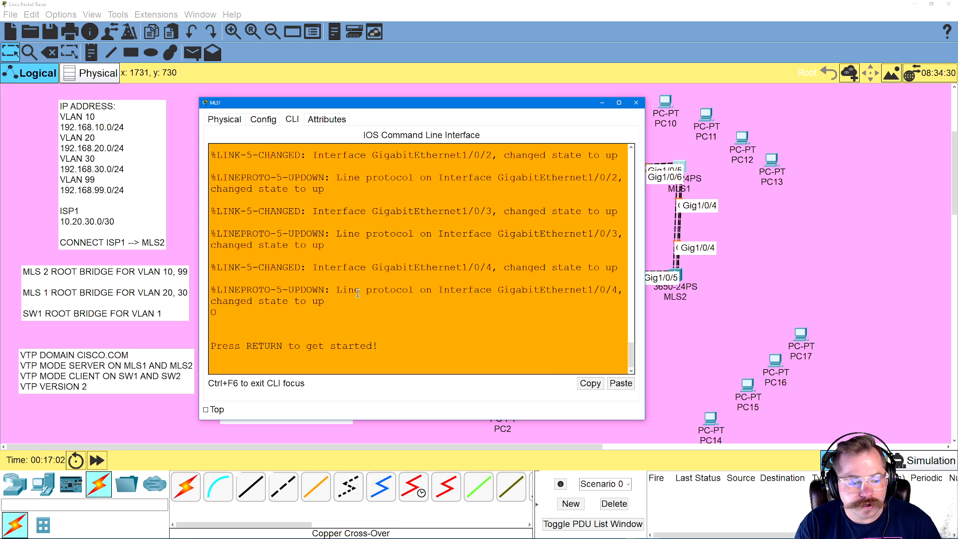
key("Return")
Enter global configuration mode on MLS1 with ENA and CONFIG T, and set the hostname to MLS1
type("ENA")
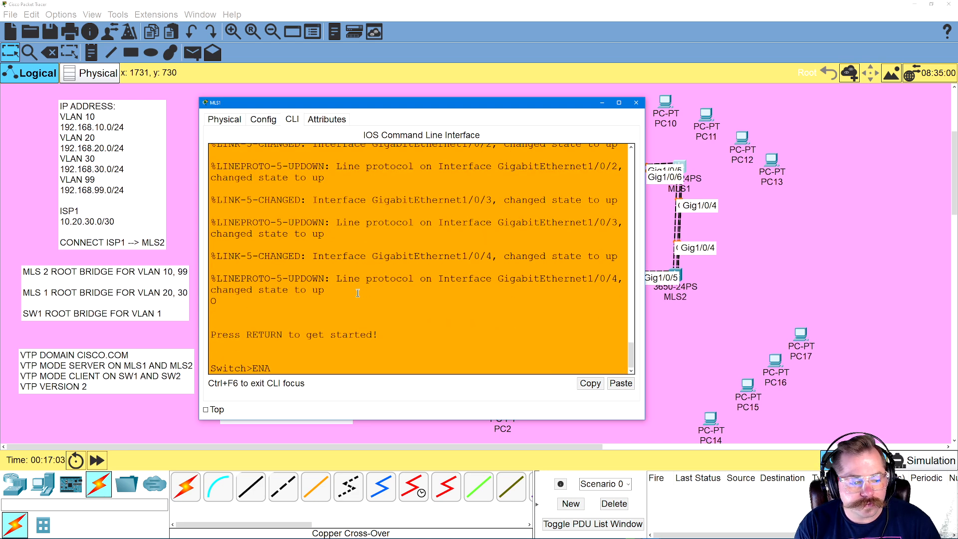
key("Return")
type("CONFIG T")
key("Return")
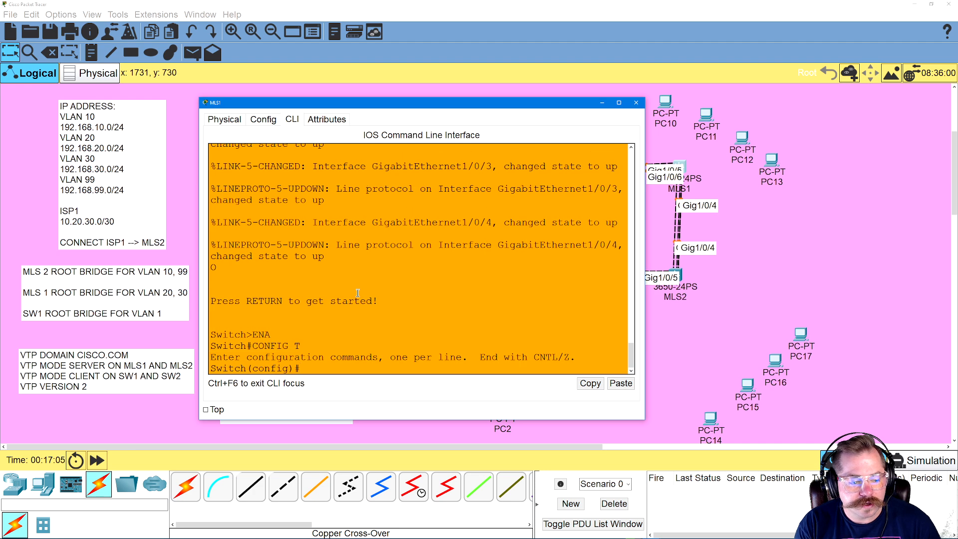
type("HOSTNAME MLS1")
key("Return")
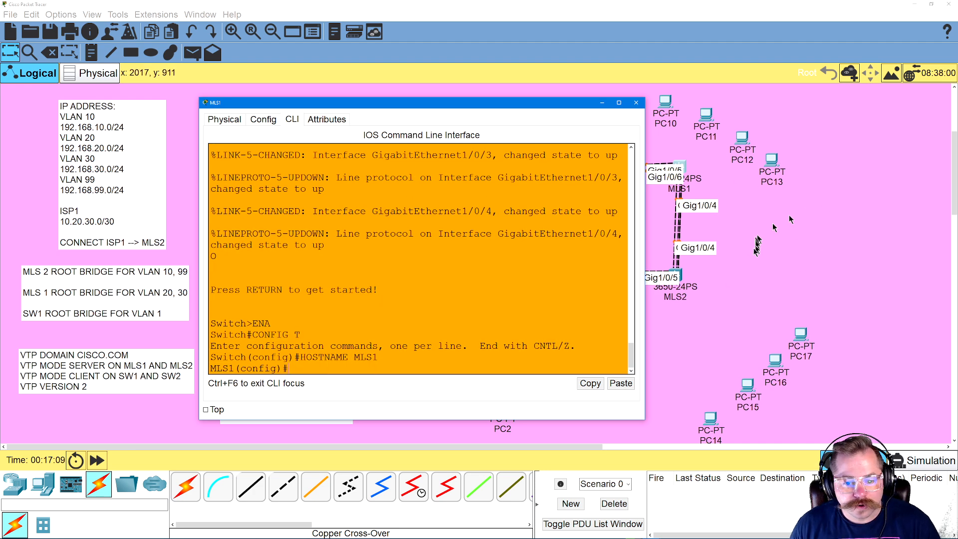
Return to the MLS2 command line, answer NO to the initial configuration dialog and start the session
left_click(675, 275)
left_click(681, 276)
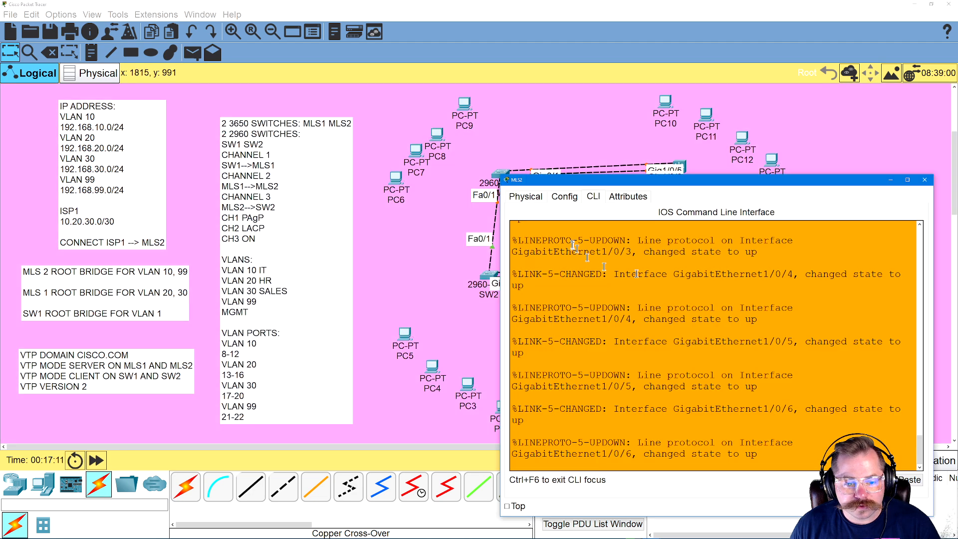
key("Return")
type("NO")
key("Return")
Enter global configuration mode on MLS2 with ENA and CONFIG T, and set the hostname to MLS2
key("Return")
type("ENA")
key("Return")
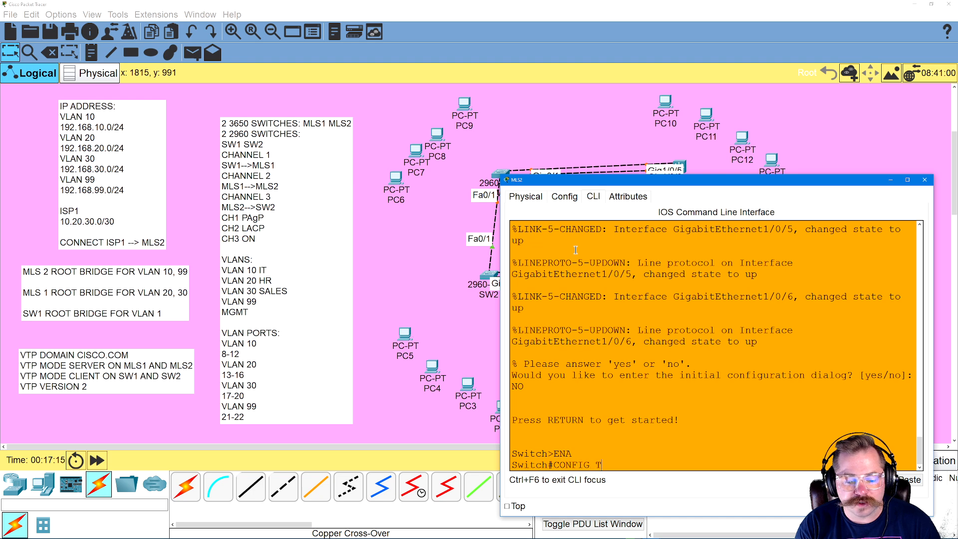
type("CONFIG T")
key("Return")
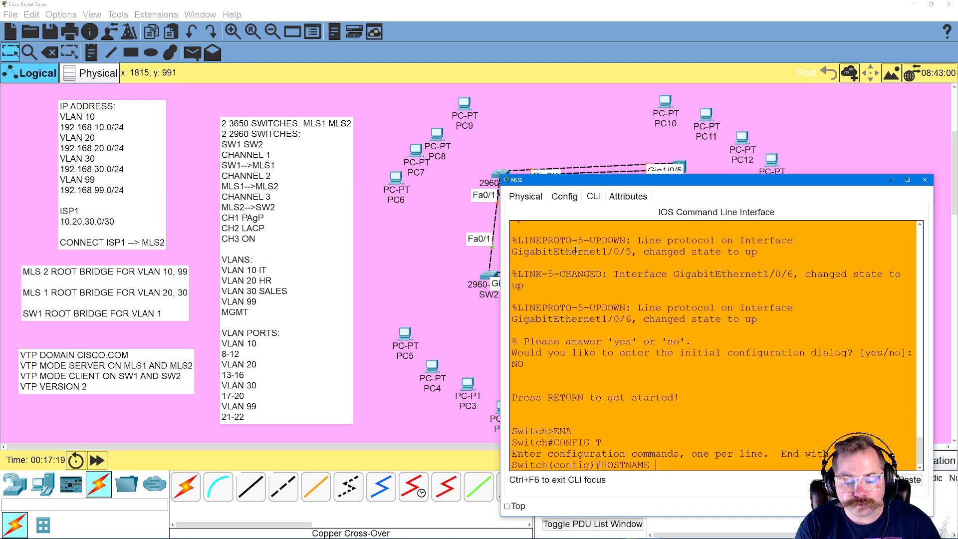
type("HOSTNAME MLS2")
key("Return")
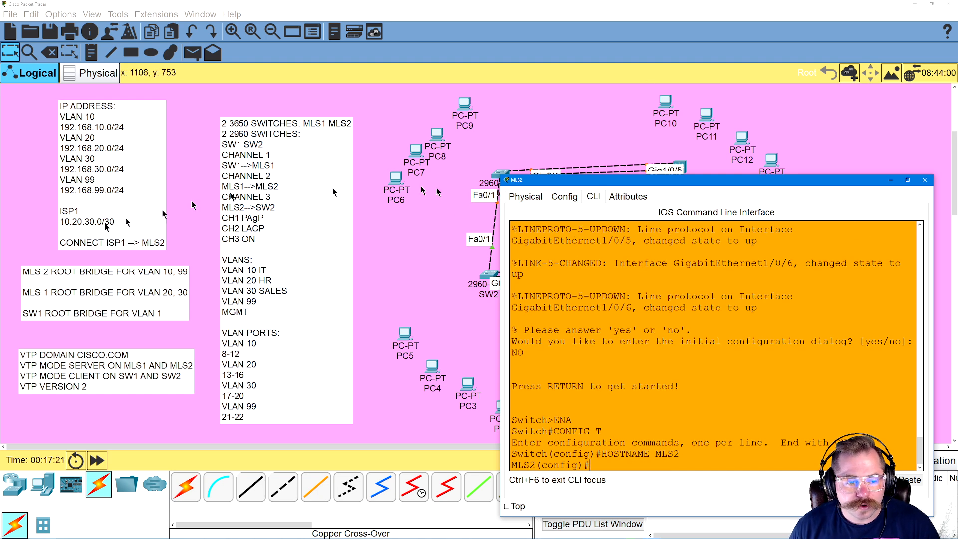
Open the command line interface of SW1 and enlarge its device window
left_click(501, 175)
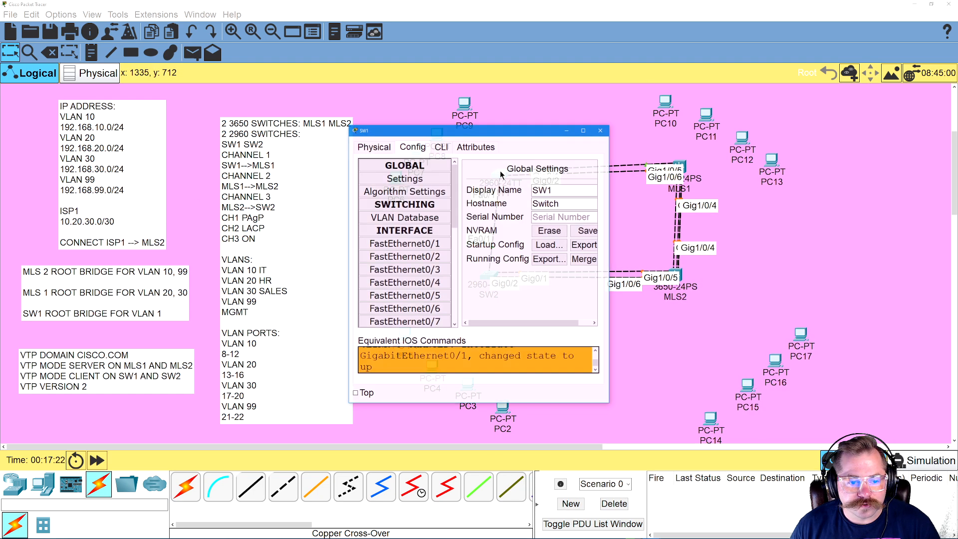
left_click(441, 146)
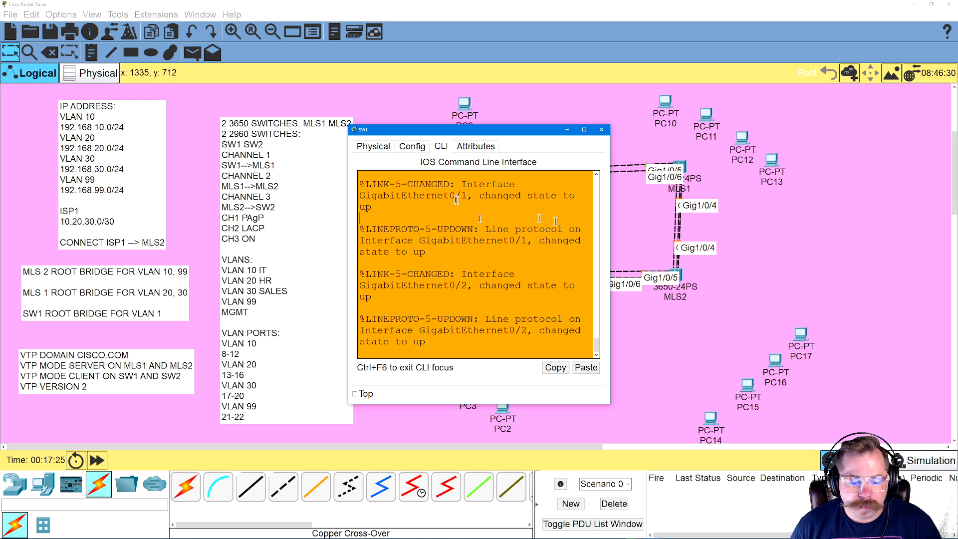
left_click_drag(611, 407, 847, 477)
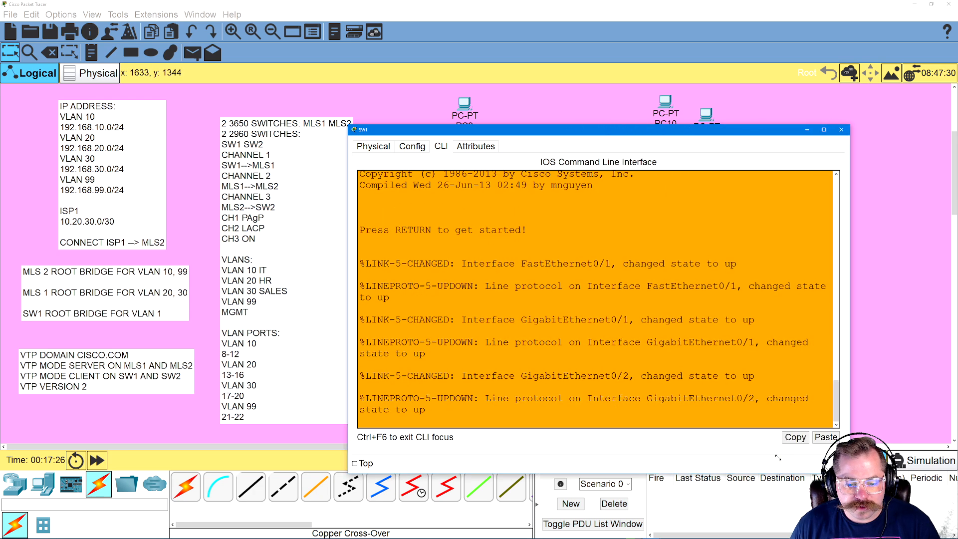
Start the SW1 session, enter global configuration mode with ENA and CONFIG T, and set the hostname to SW1
key("Return")
type("ENA")
key("Return")
type("C")
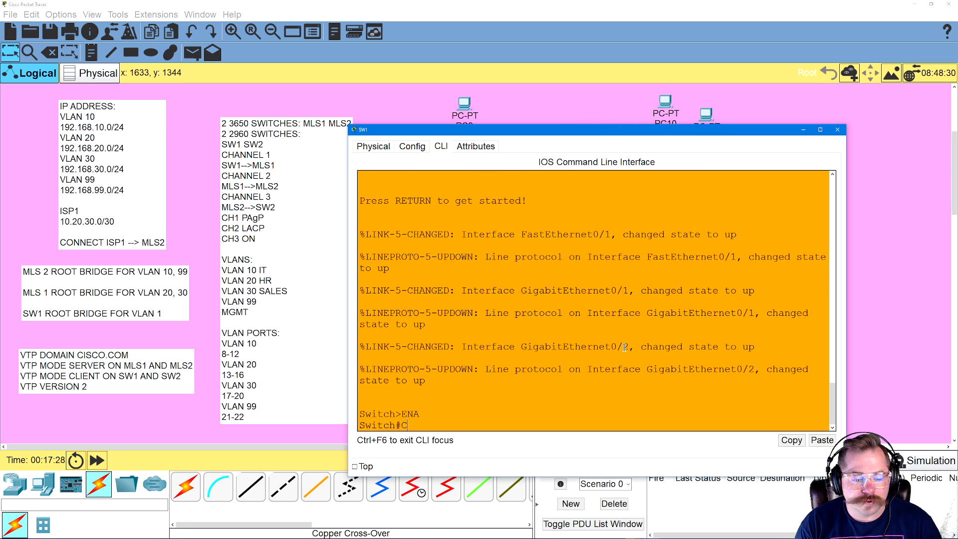
type("ONFIG T")
key("Return")
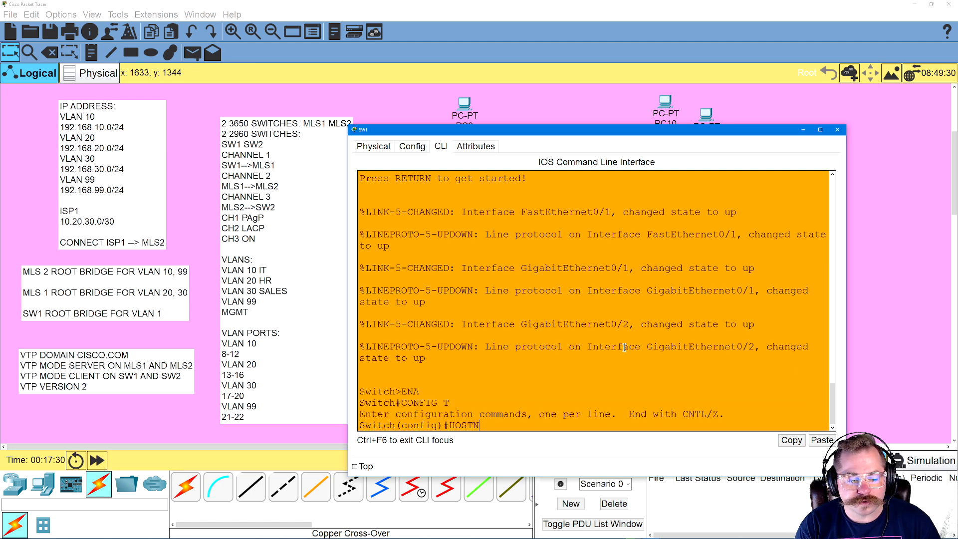
type("HOSTNAME SW")
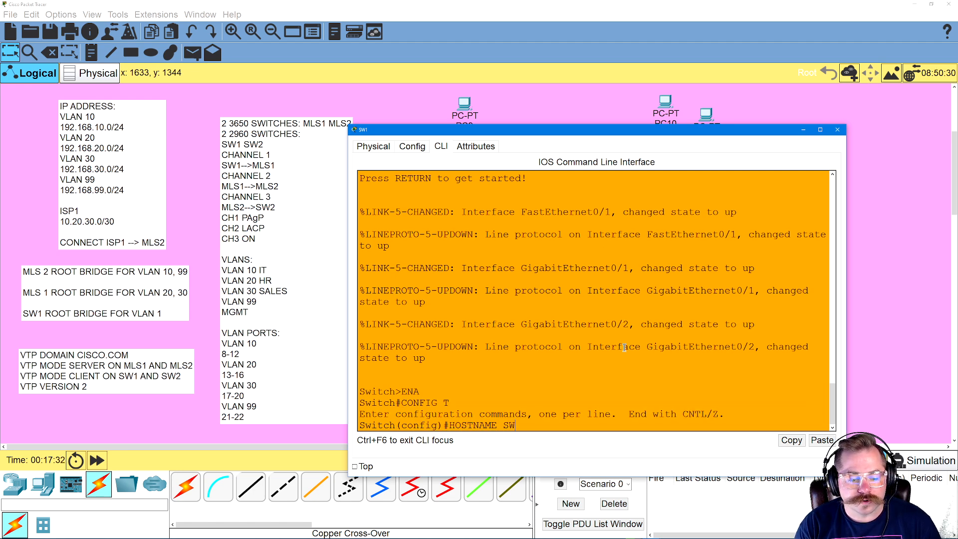
type("1")
key("Return")
left_click(512, 119)
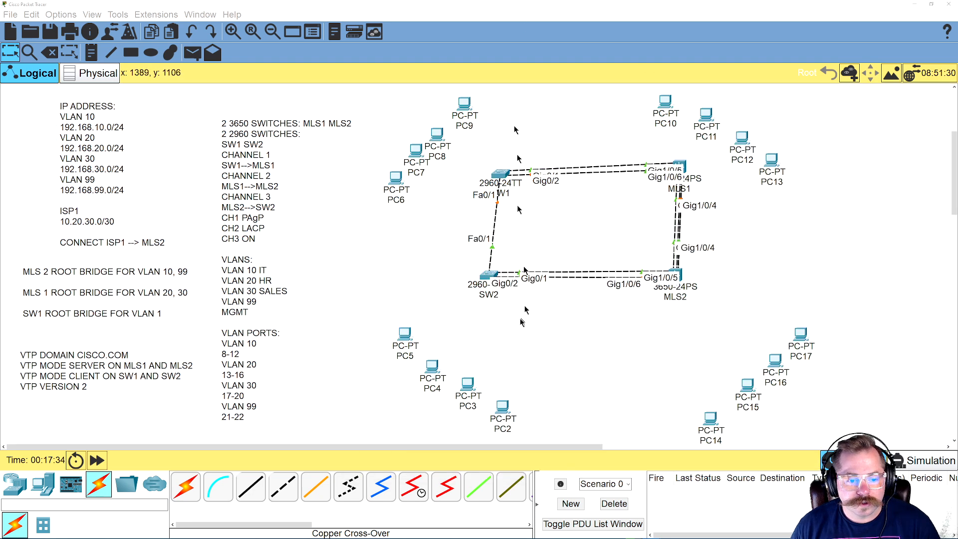
Open the command line interface of SW2 and enlarge its device window
left_click(488, 277)
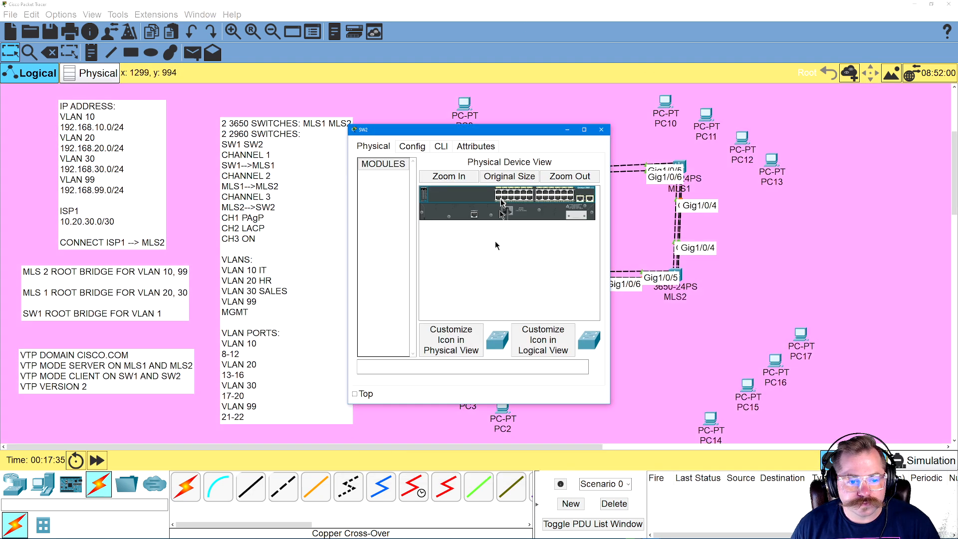
left_click(444, 147)
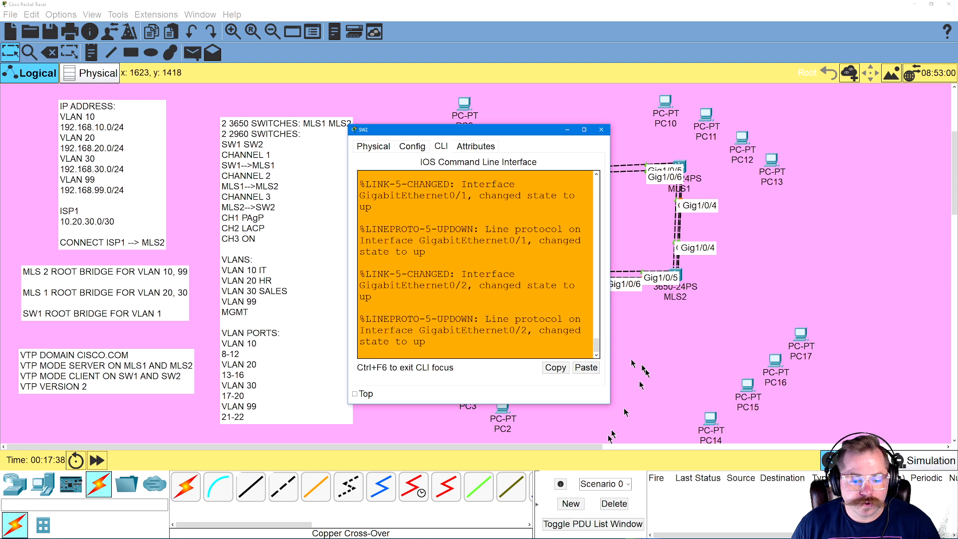
left_click_drag(610, 405, 834, 497)
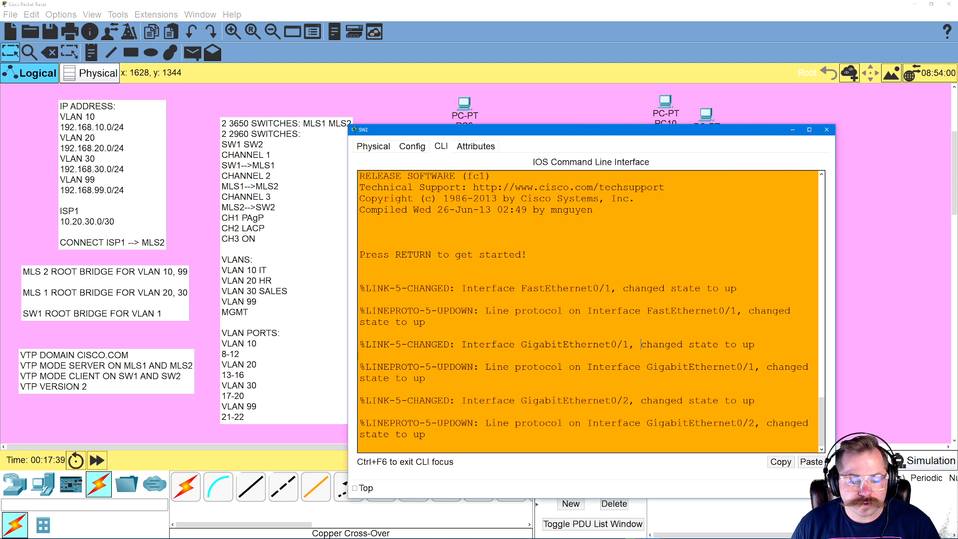
Start the SW2 session, enter global configuration mode with ENA and CONFIG T, and set the hostname to SW2
key("Return")
type("ENA")
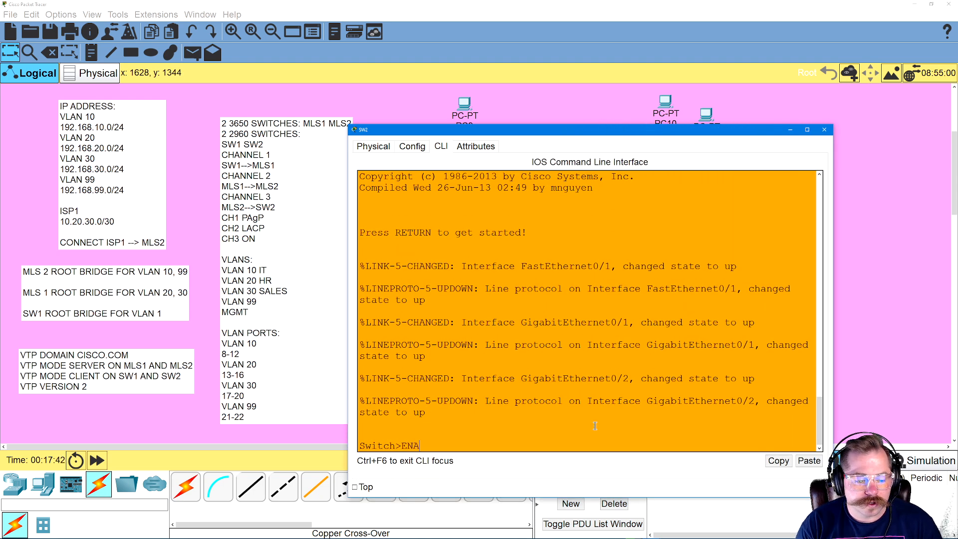
key("Return")
type("CONFIG T")
key("Return")
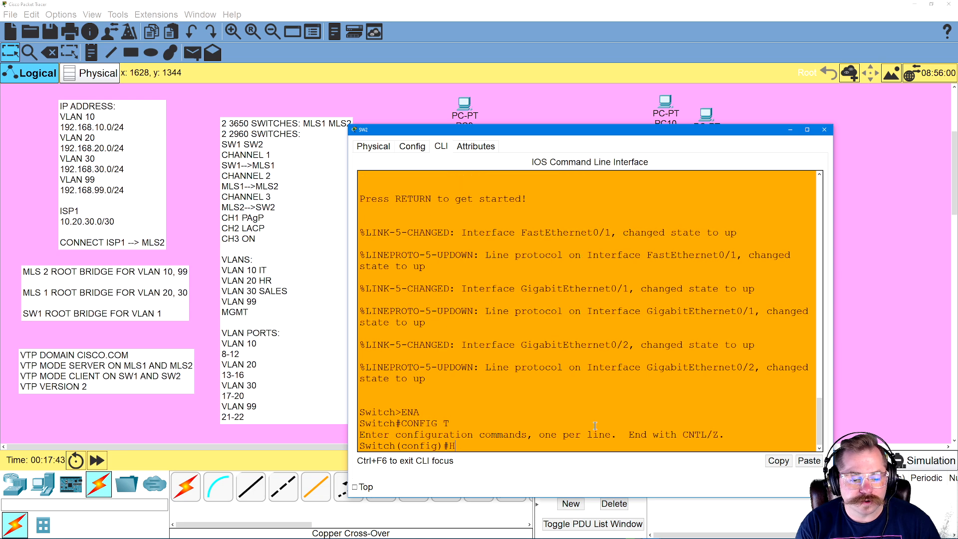
type("HOSTNAME SW2")
key("Return")
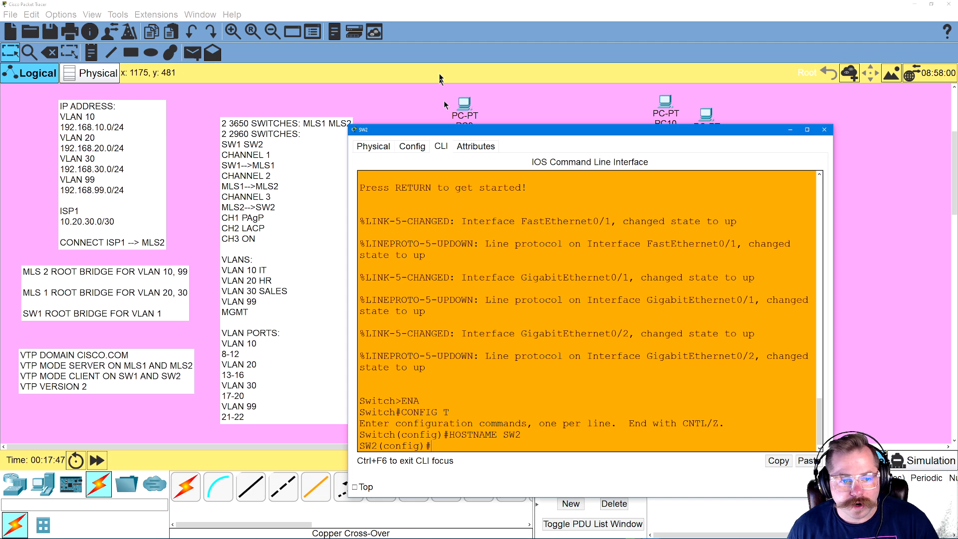
left_click(507, 111)
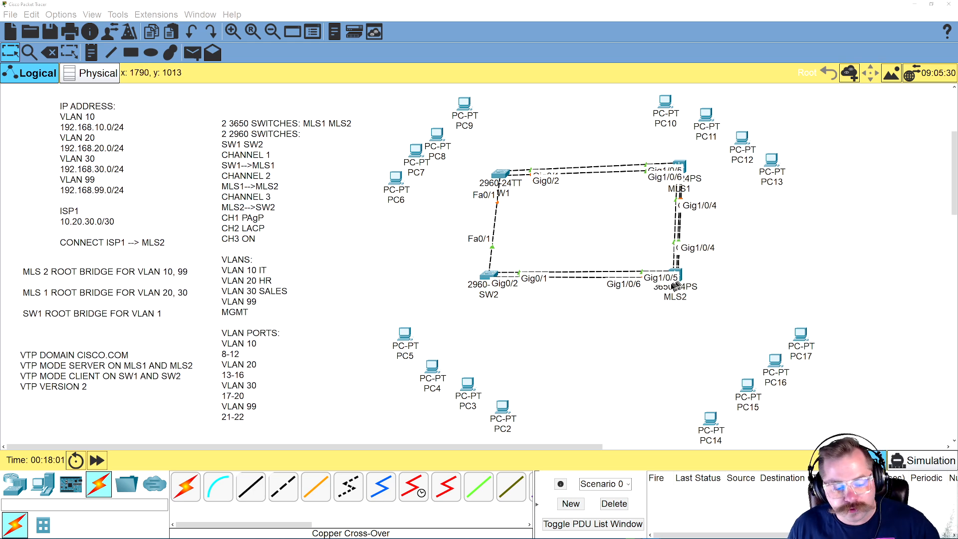
Bring up the router models and extend the ISP1 line in the IP address note to read "ISP1 -RT 2911"
left_click(15, 483)
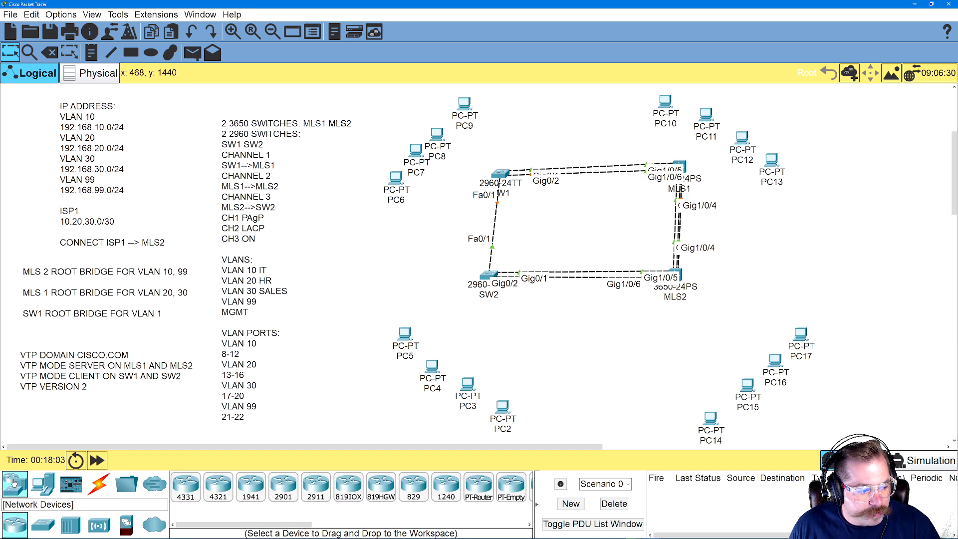
left_click(99, 236)
left_click(88, 261)
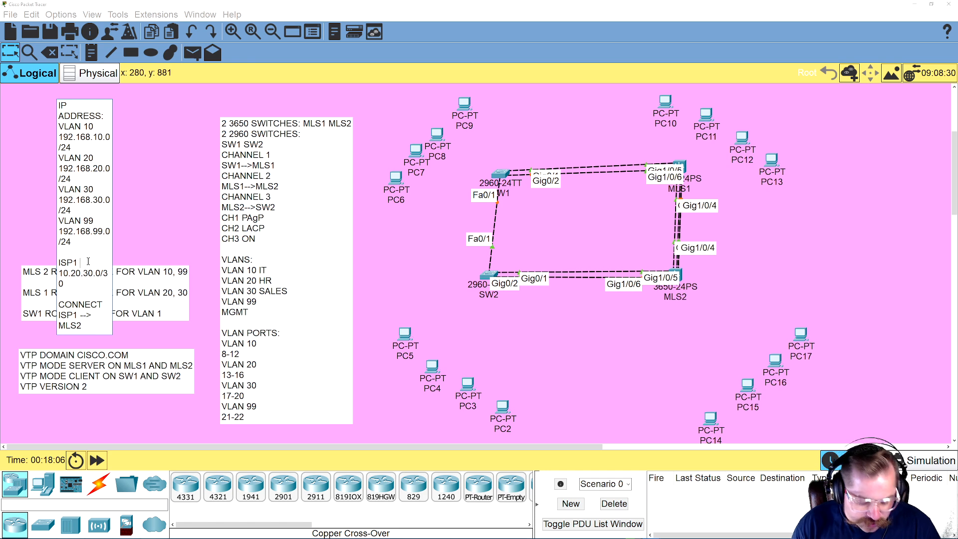
type("OUT")
type(" 2911")
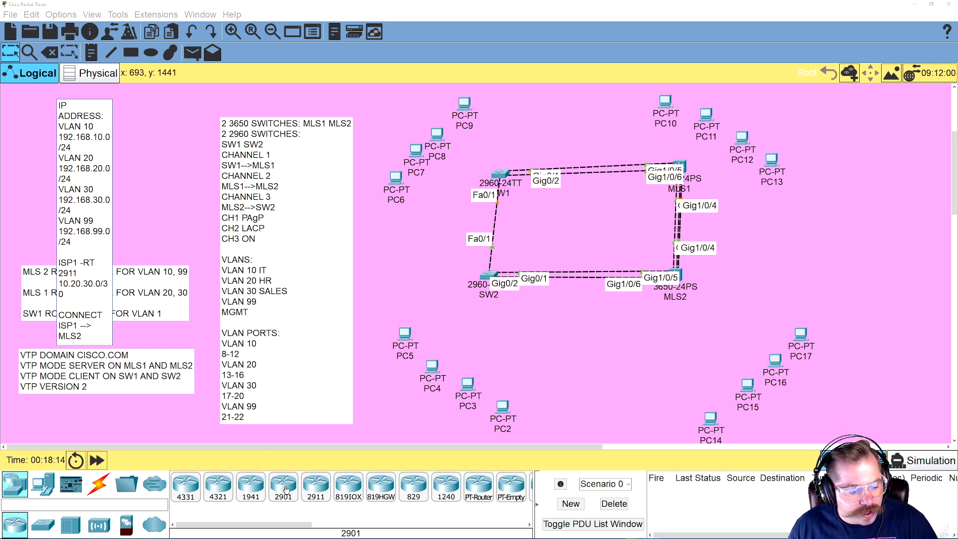
Place a 2911 router in the free space beside the MLS1–MLS2 links and rename it ISP1
left_click(316, 486)
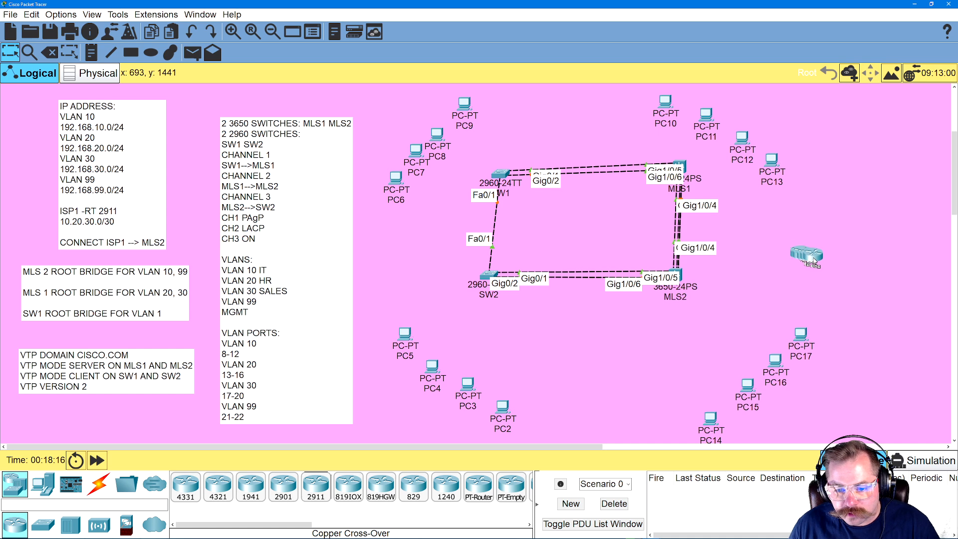
left_click(820, 261)
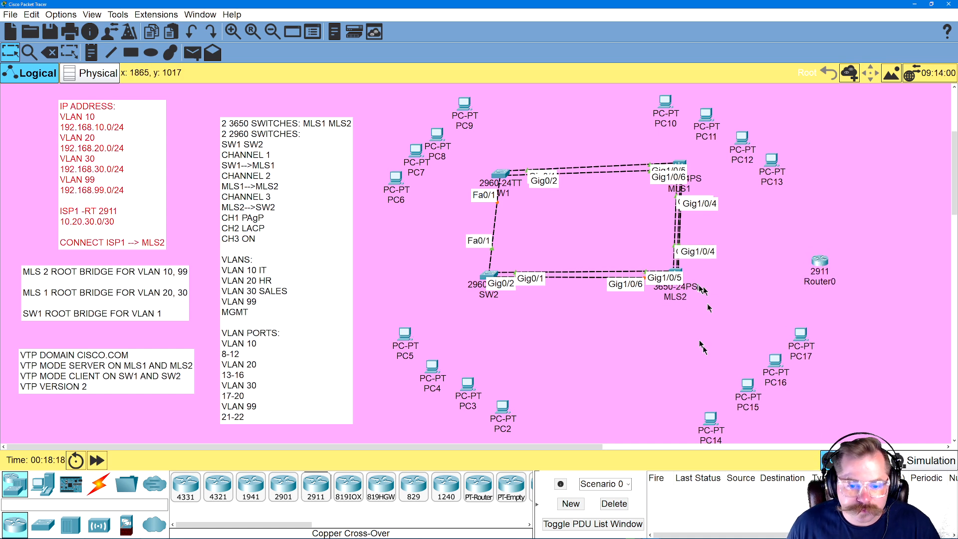
left_click(819, 282)
double_click(818, 282)
type("ISP1")
left_click(820, 262)
Open the ISP1 router's command line interface in an enlarged device window
left_click(819, 260)
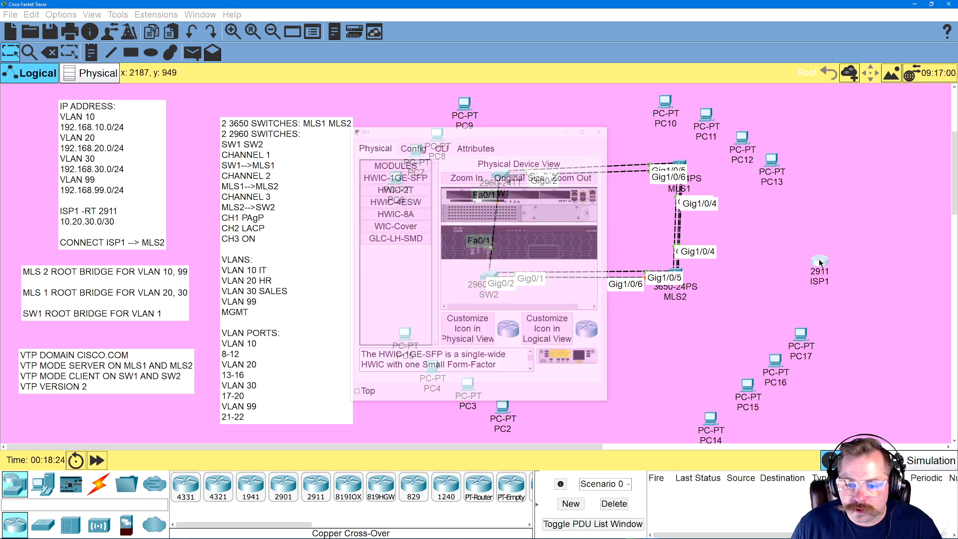
left_click(816, 266)
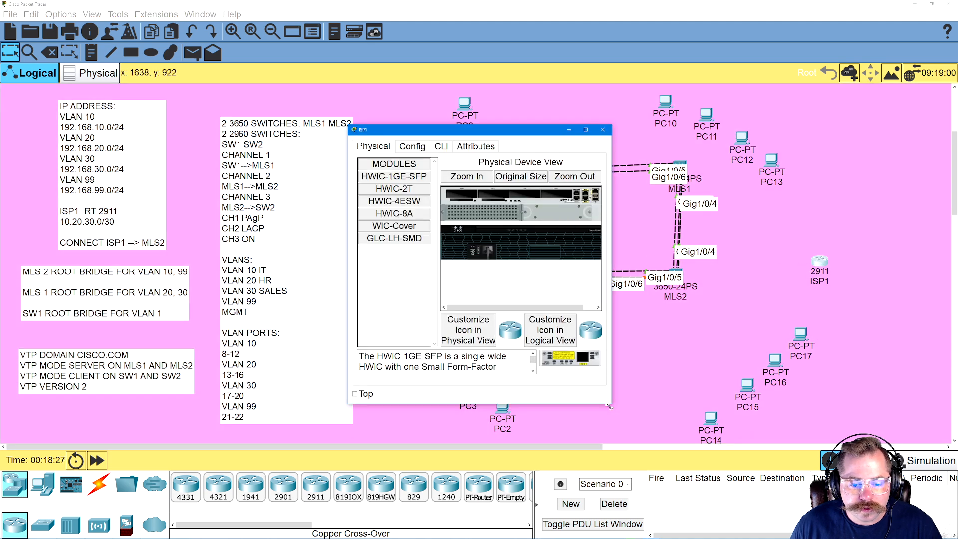
left_click_drag(609, 406, 762, 446)
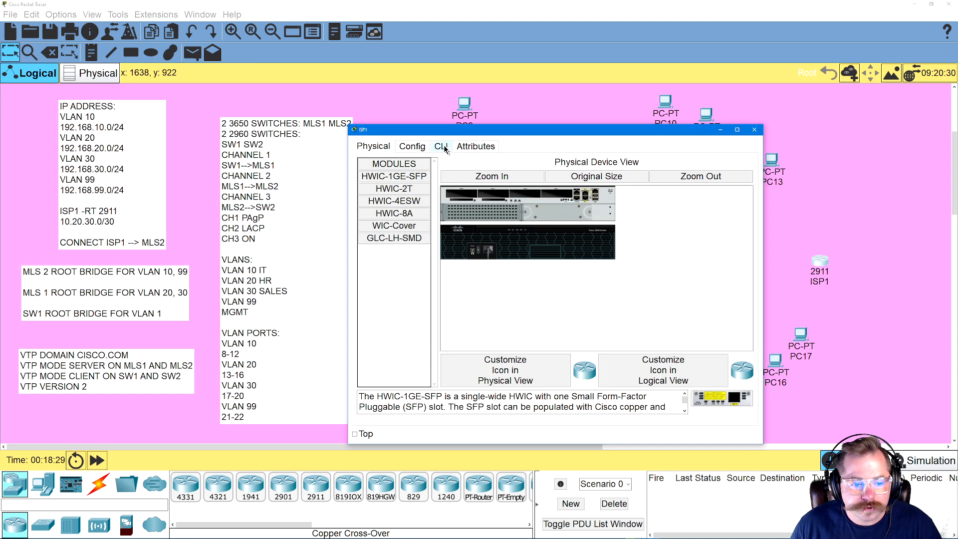
left_click(442, 146)
Answer NO to ISP1's initial configuration dialog and start the session
key("Return")
type("NO")
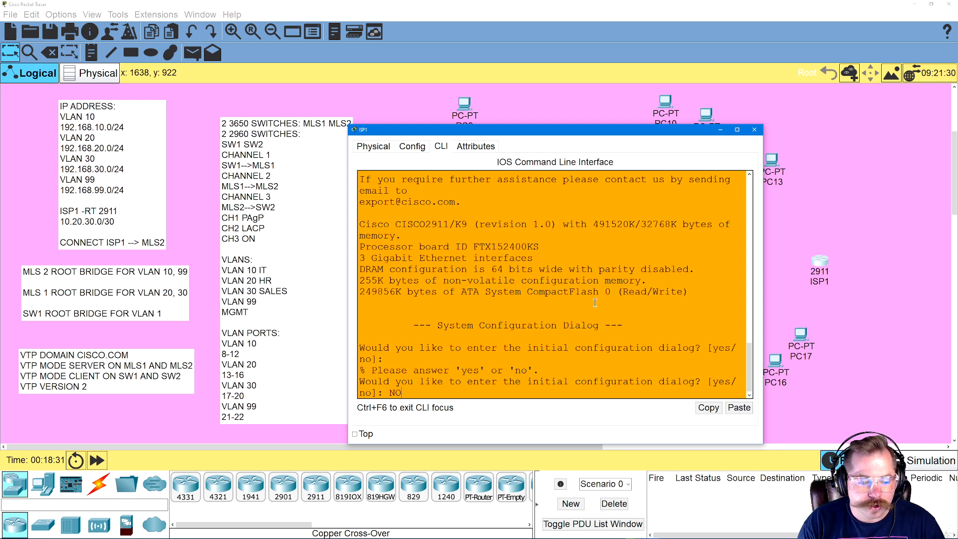
key("Return")
Enter global configuration mode on ISP1 with ENA and CONFIG T, and set the hostname to ISP1
key("Return")
type("ENA")
key("Return")
type("CONFIG")
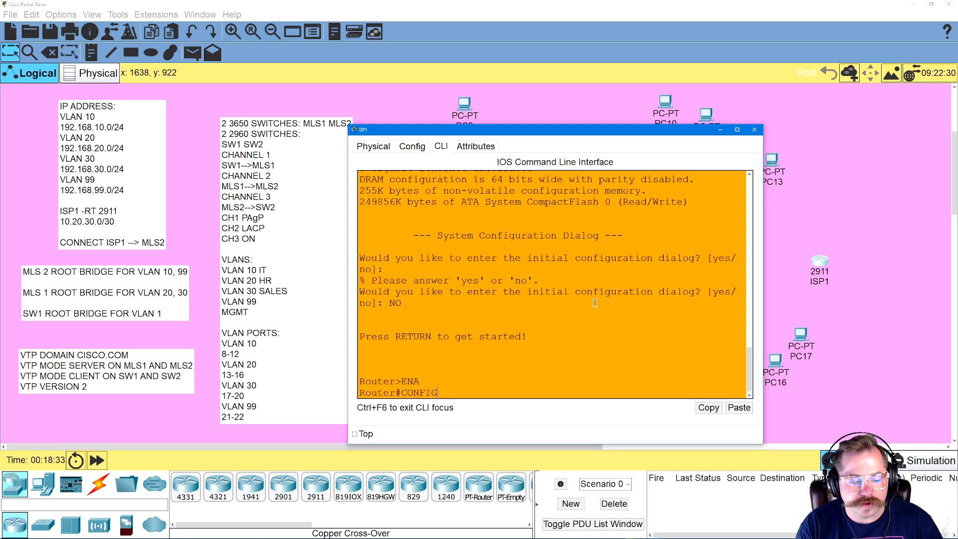
type(" T")
key("Return")
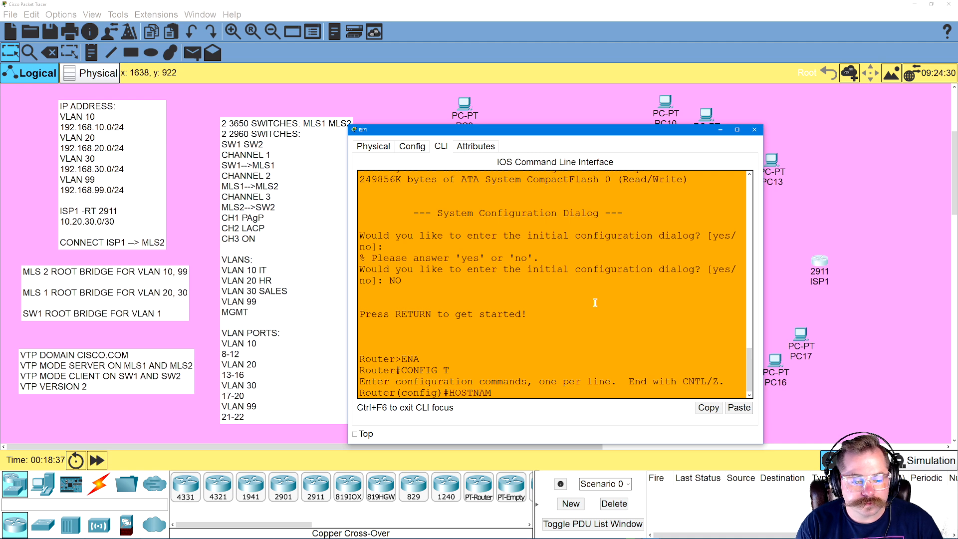
key("Return")
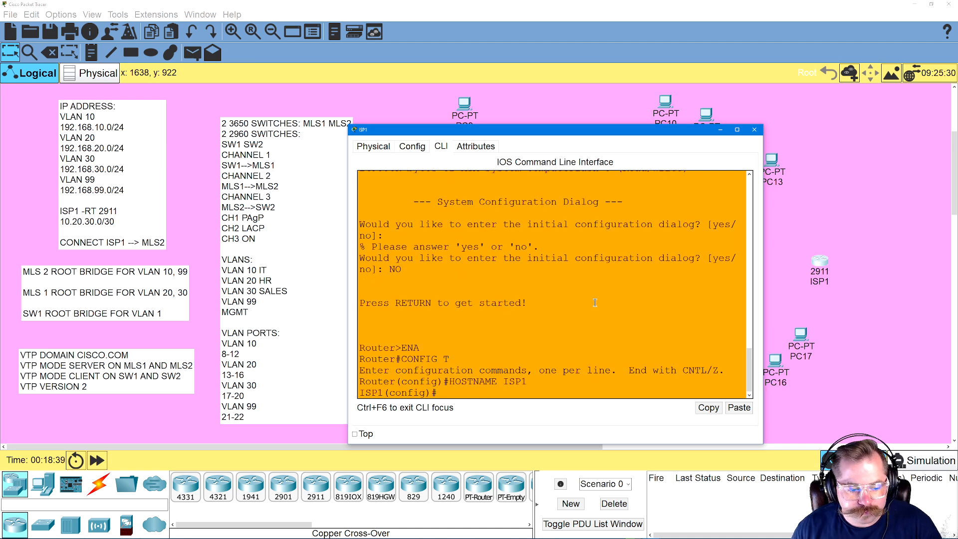
left_click(784, 268)
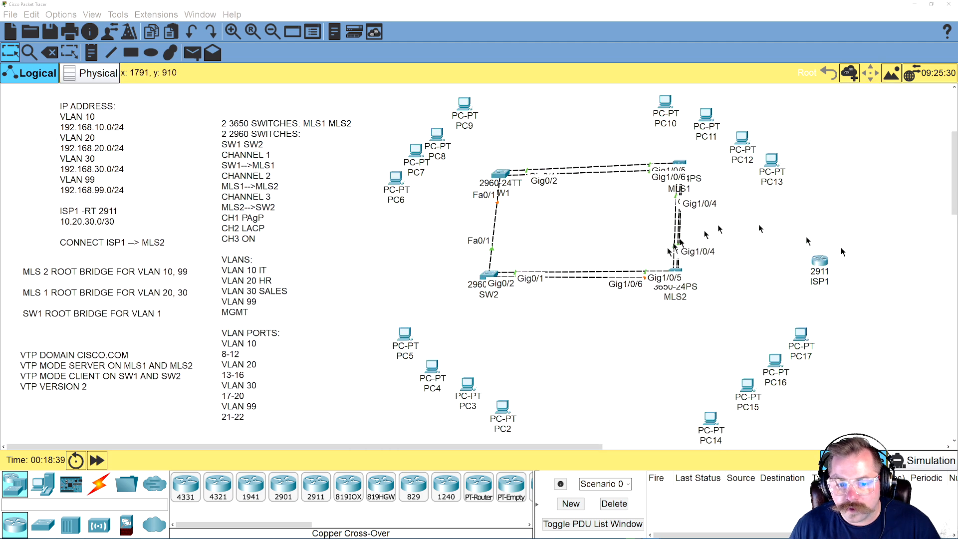
Reopen MLS2's command line interface and move its window away from the ISP1 router
left_click(679, 273)
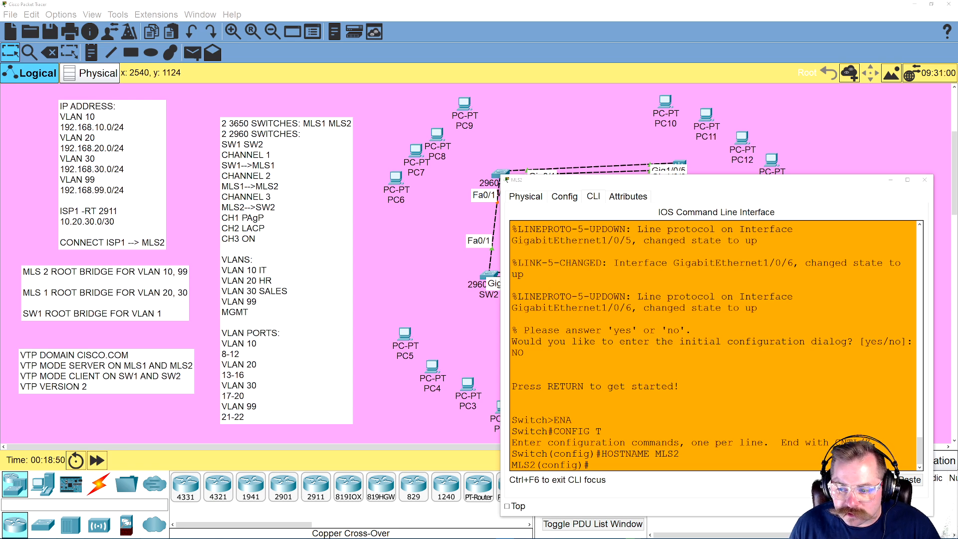
left_click_drag(738, 185, 614, 190)
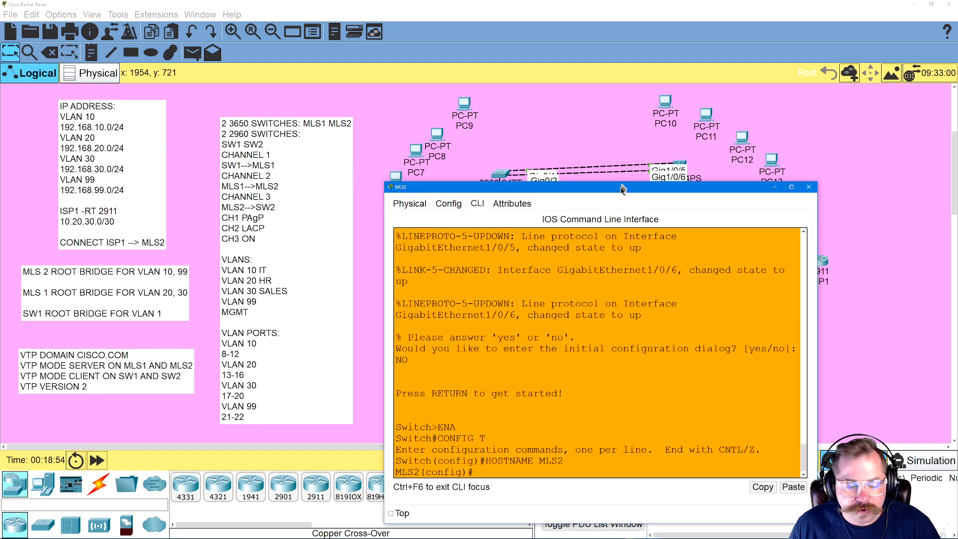
Add a text note reading CH1 above the links between SW1 and MLS1
left_click(92, 52)
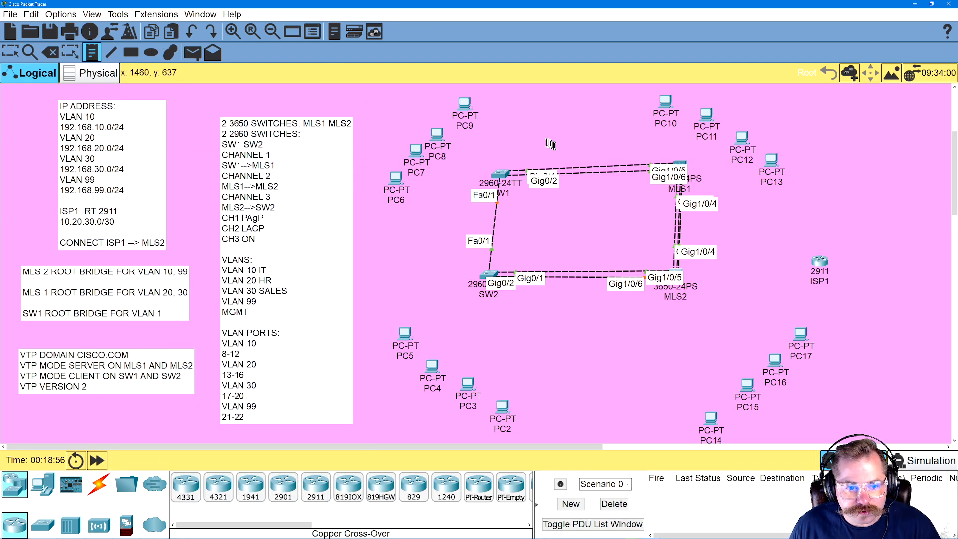
left_click(544, 146)
type("CH1")
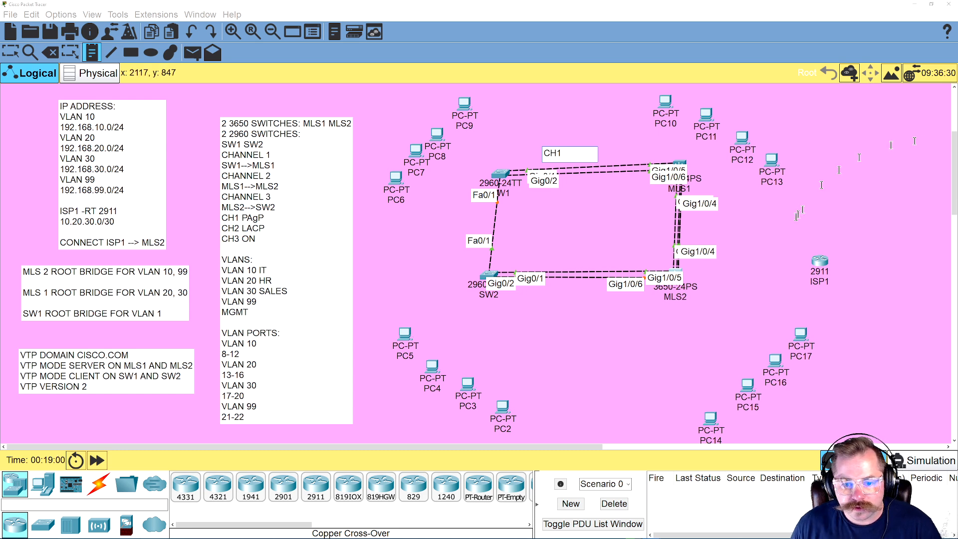
Add a text note reading CH2 beside the MLS1–MLS2 links and one reading CH3 below the SW2–MLS2 links
left_click(711, 225)
type("CH2")
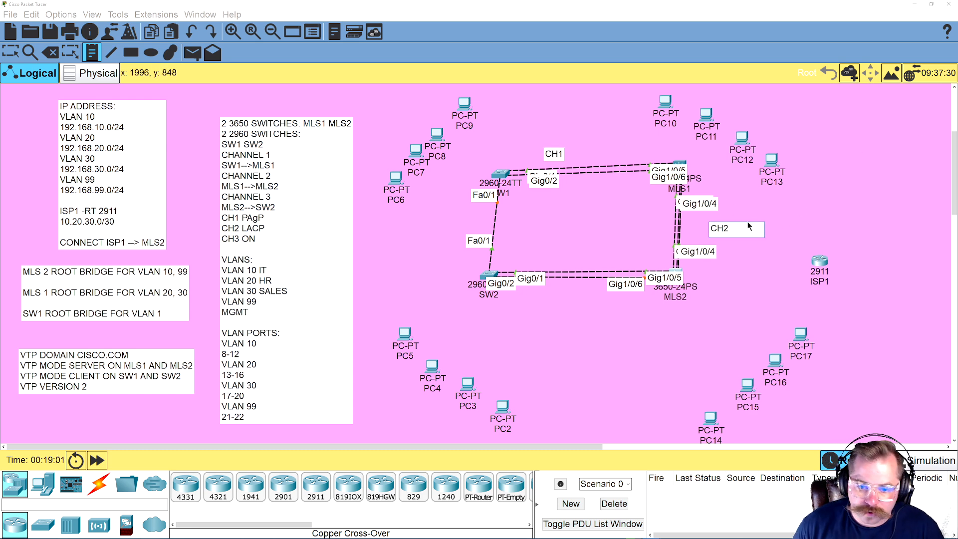
left_click(570, 323)
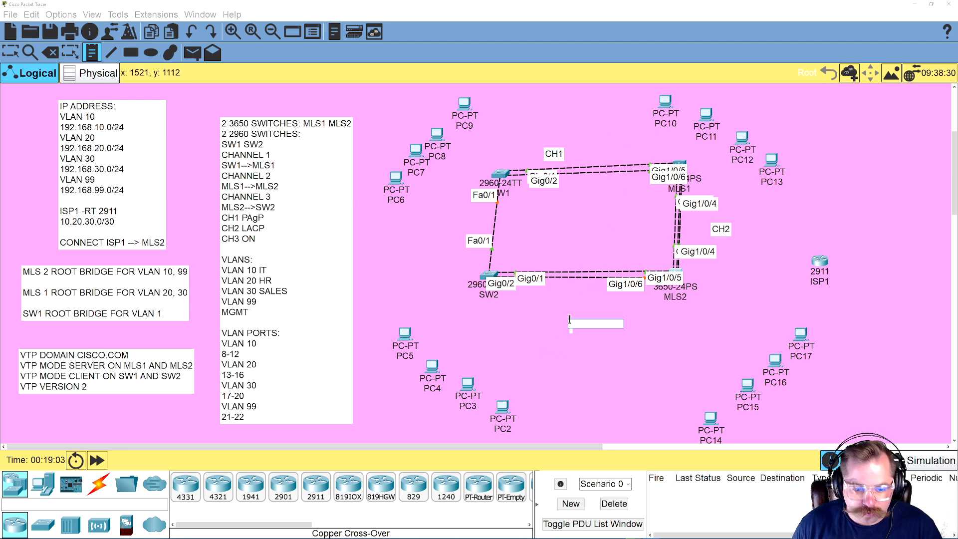
type("CH3")
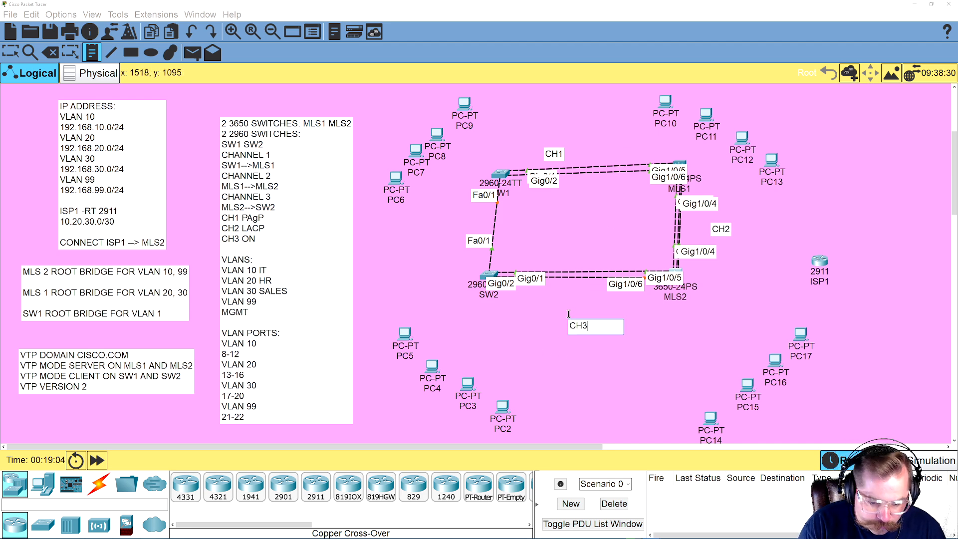
Add protocol notes beside the channel labels: PAGP for CH1, LACP for CH2 and ON for CH3
left_click(574, 154)
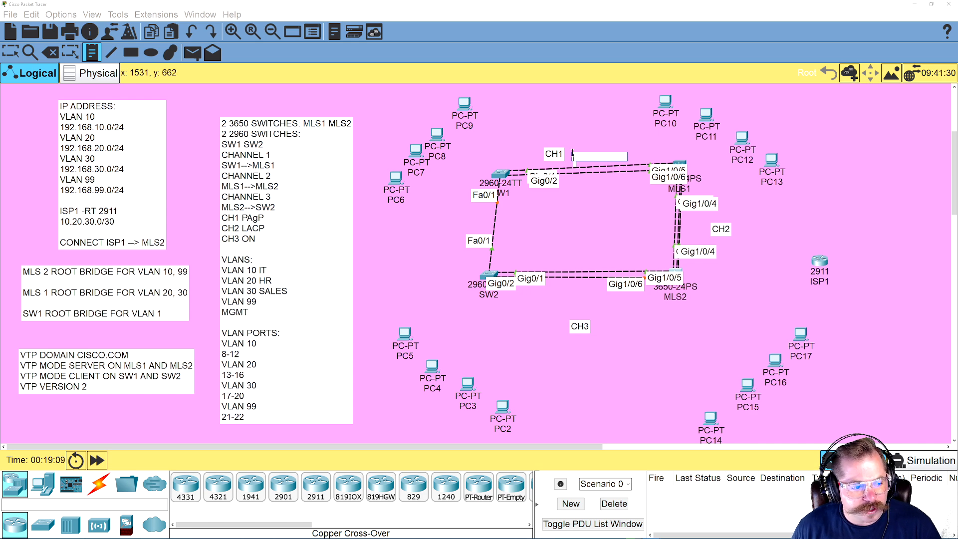
type("PAGP")
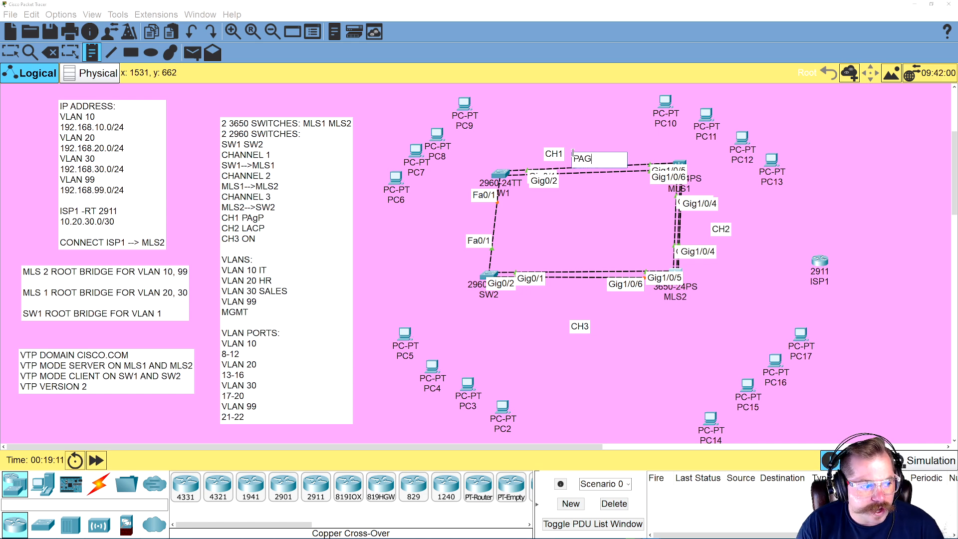
left_click(734, 244)
type("LACP")
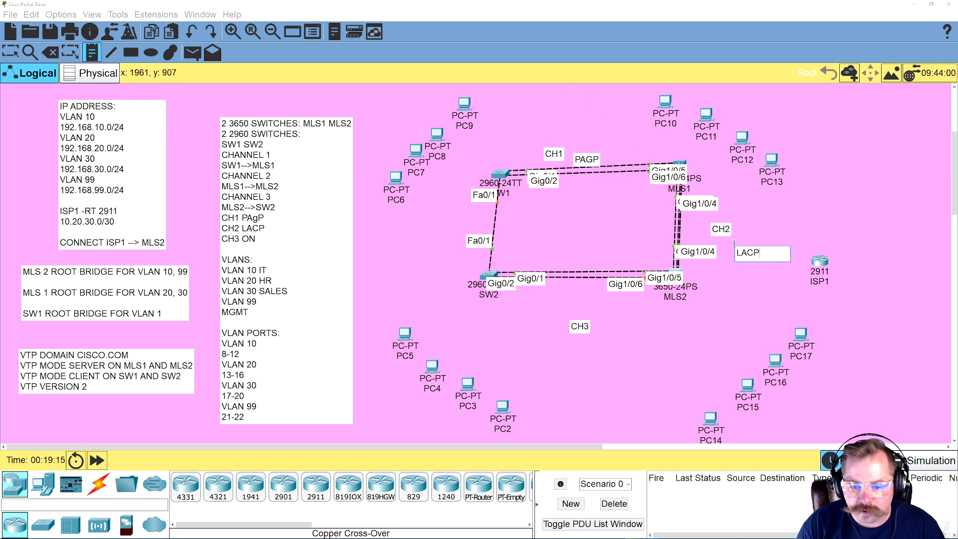
left_click(600, 330)
type("OO")
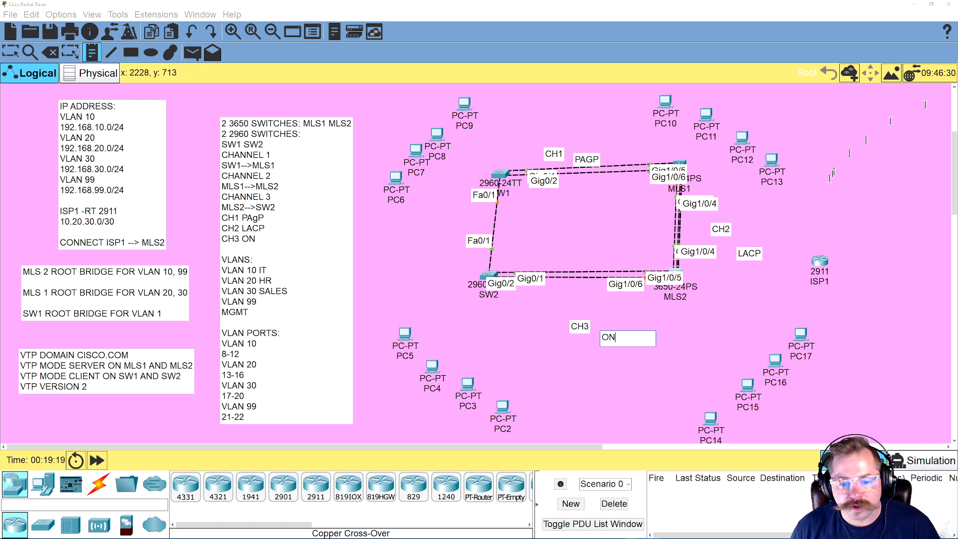
left_click(695, 328)
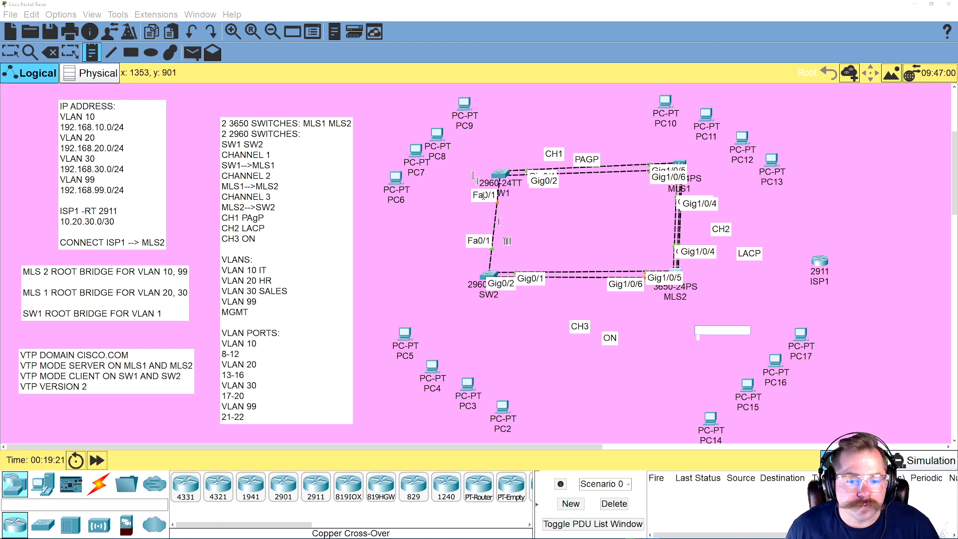
left_click(7, 48)
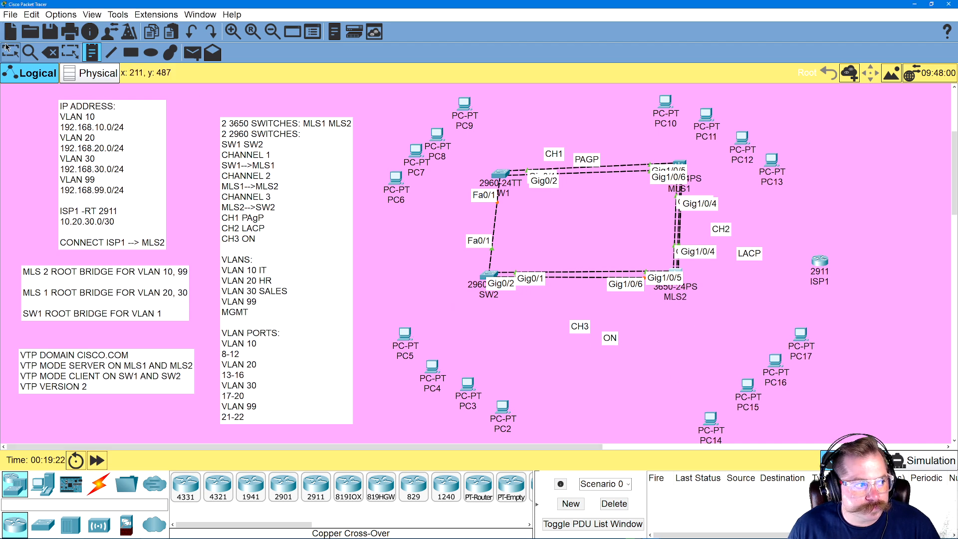
Reopen MLS2's command line, move its window clear of the topology, and select interface range GIG1/0/1-4
left_click(677, 271)
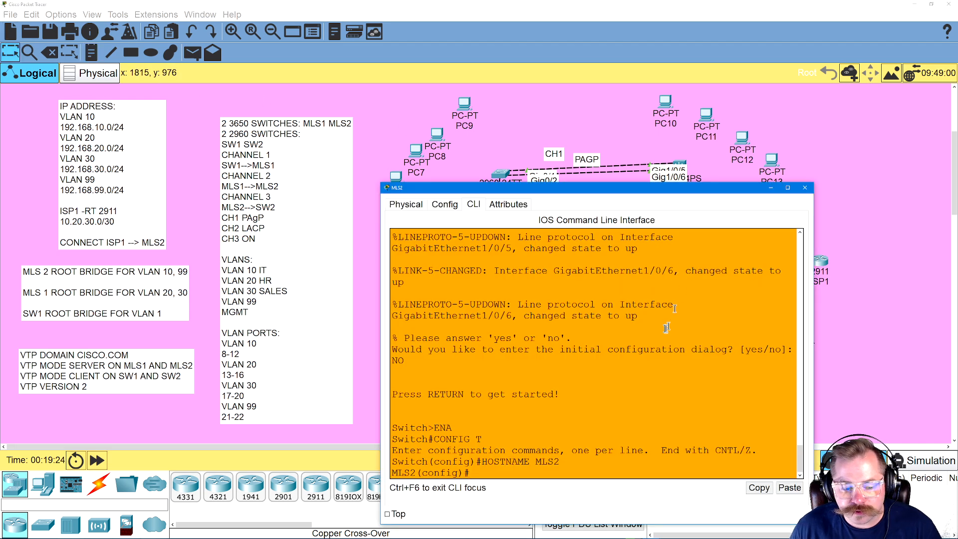
type("INT")
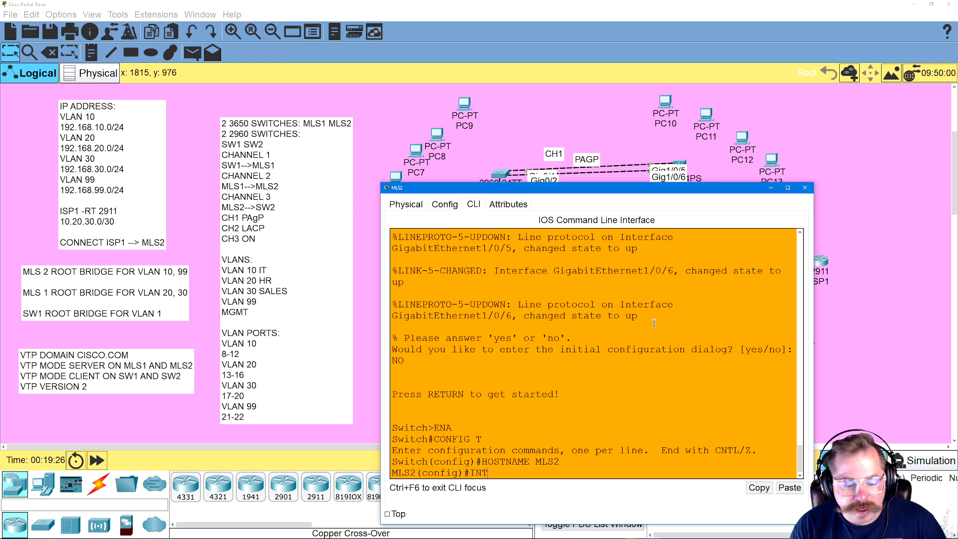
left_click_drag(659, 194, 321, 103)
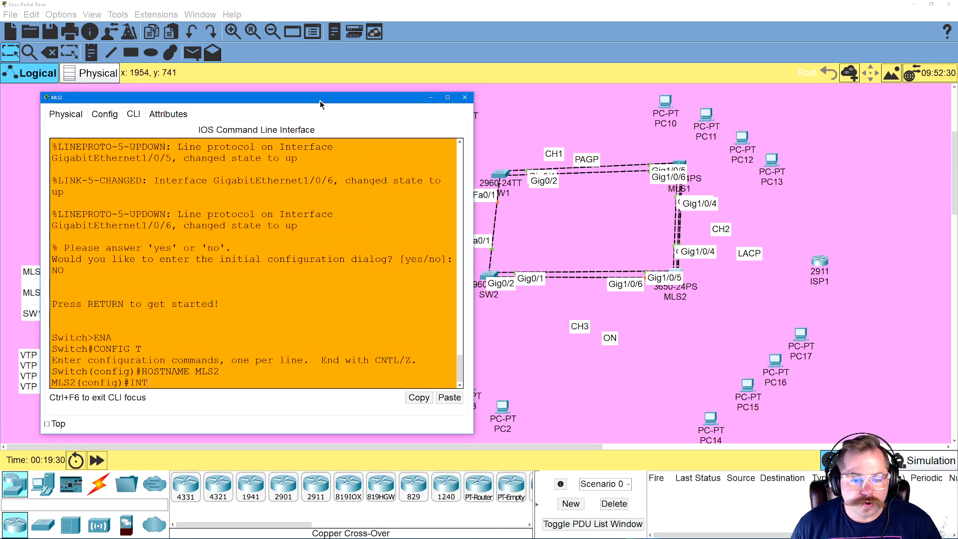
type("RANGE")
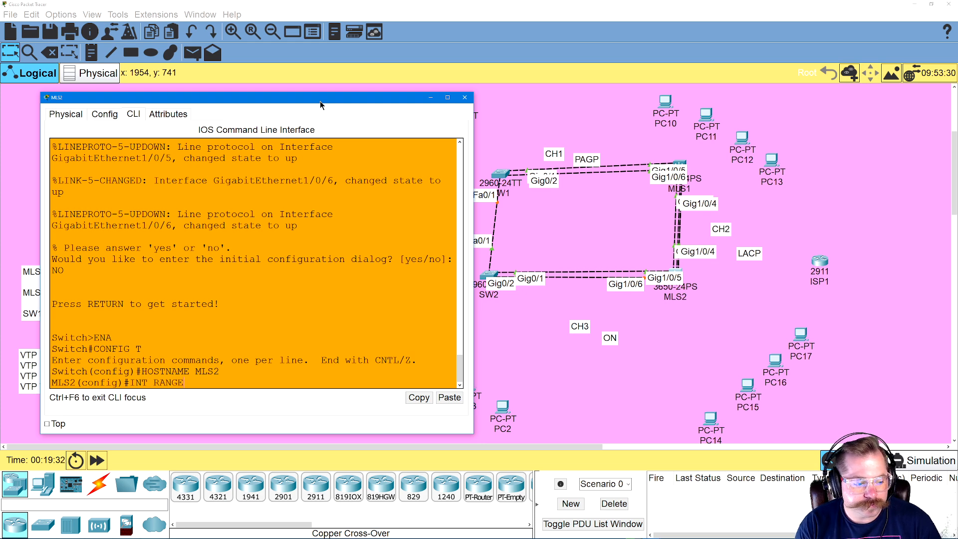
type(" GIG1/")
key("BackSpace")
key("BackSpace")
type("/0/")
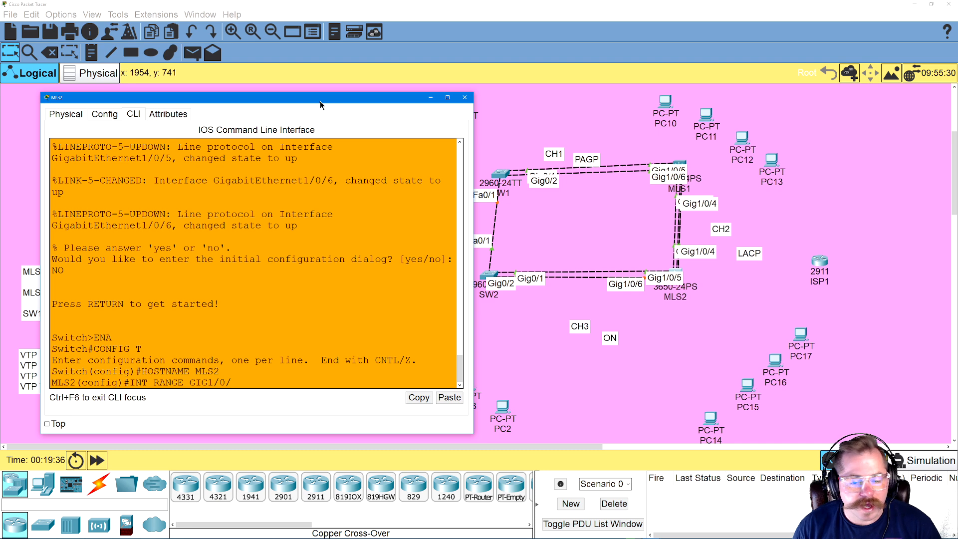
type("1-4")
key("Return")
Assign the selected MLS2 interfaces to an LACP EtherChannel with CHANNEL-GROUP 2 MODE ACTIVE
type("CH")
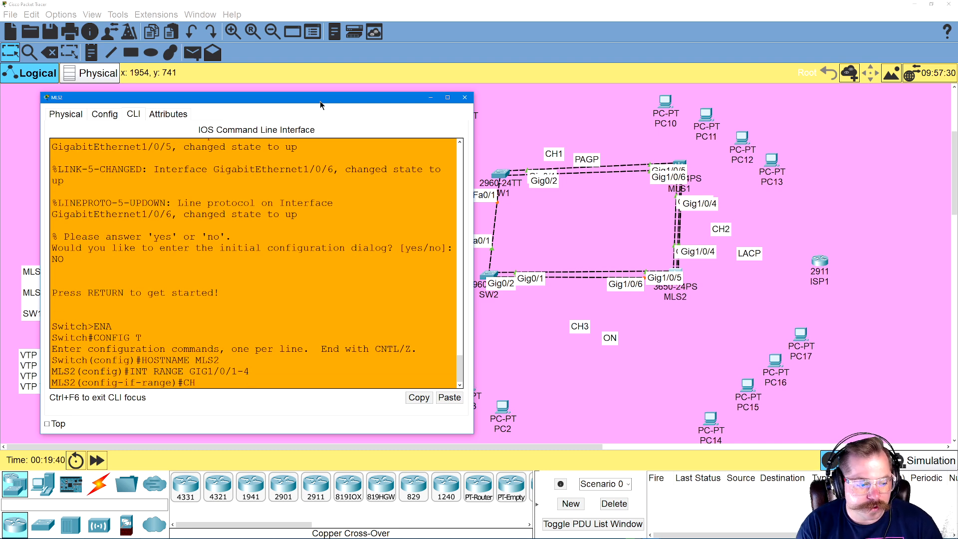
type("ANNEL-GROUP")
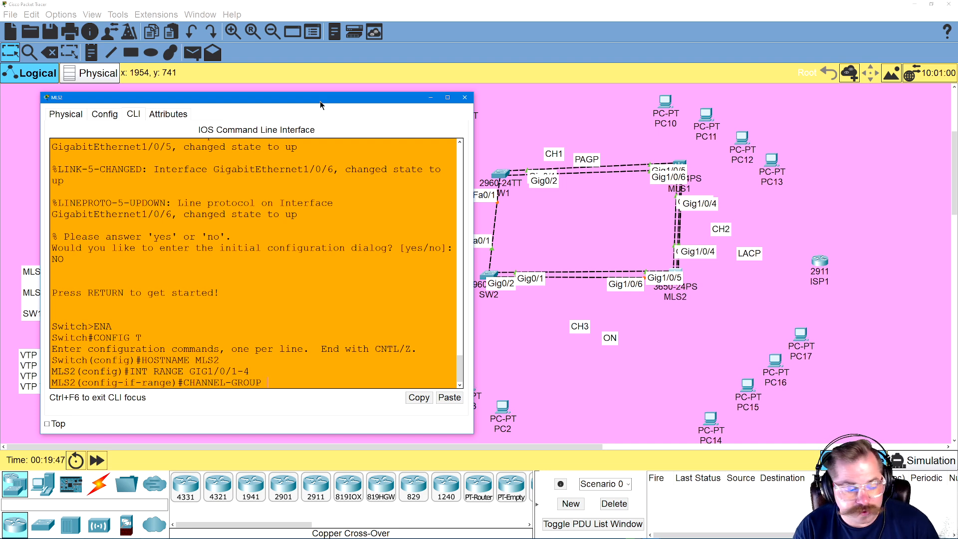
type("2")
key("Return")
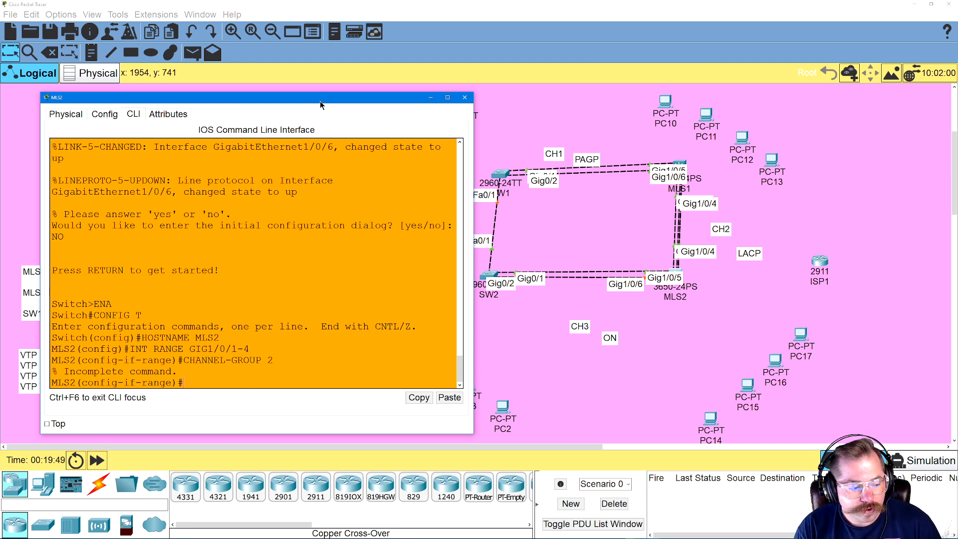
key("Up")
type("M")
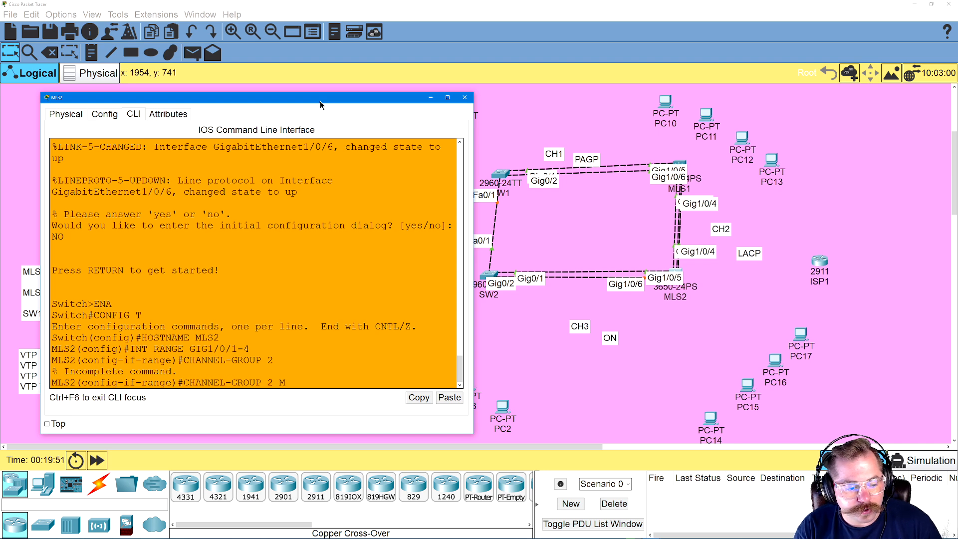
type("ODE ACTIVE")
key("Return")
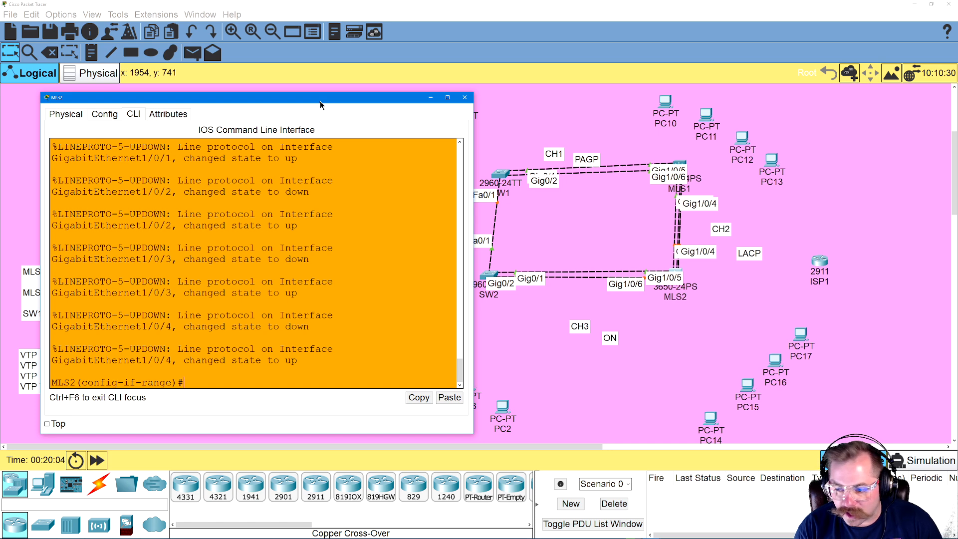
Set port-channel 2 on MLS2 to trunk mode with SWITCHPORT MODE TRUNK
type("INT PORT")
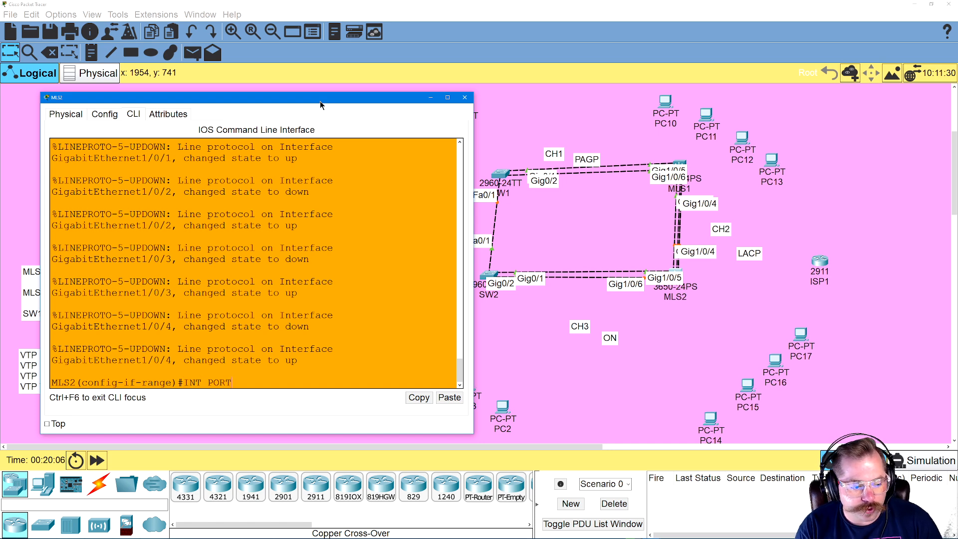
type("-CHANNEL 2")
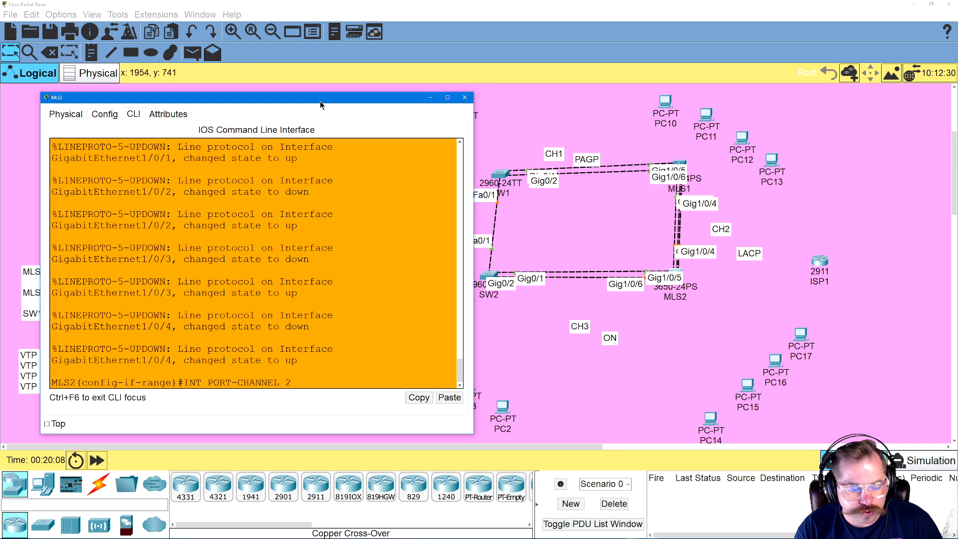
key("Return")
type("S")
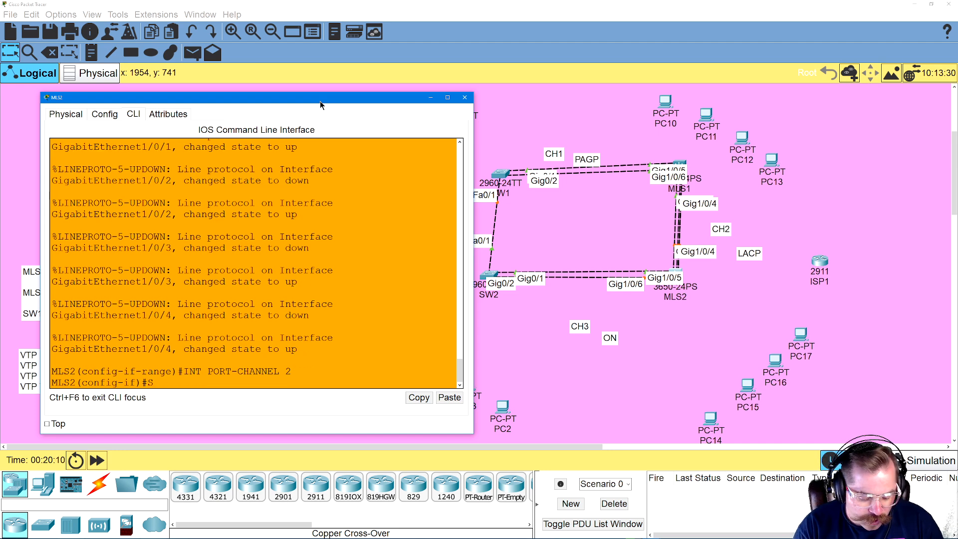
type("WITCHPORT MODE TRUNK")
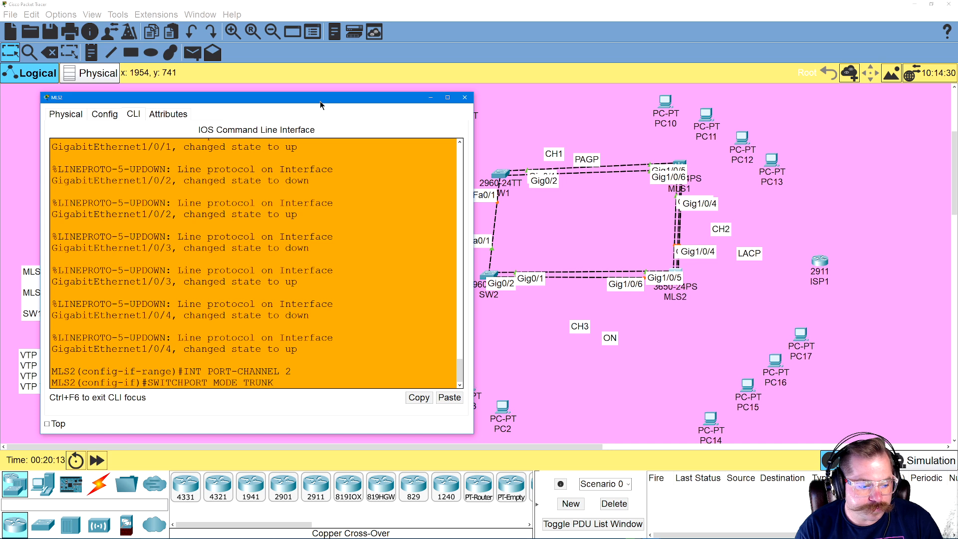
key("Return")
Exit to privileged mode on MLS2 and save the configuration with WR
type("EX")
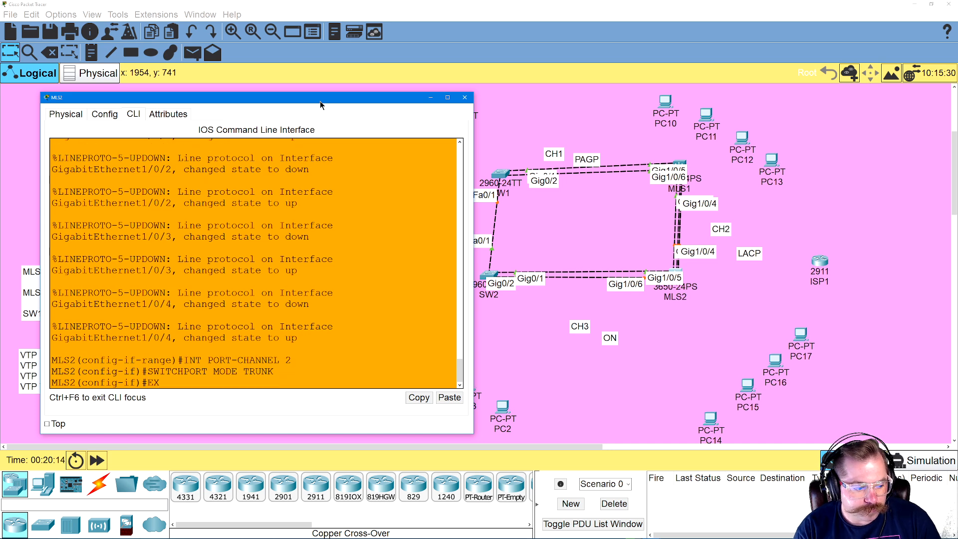
type("IT")
key("Return")
type("EXIT")
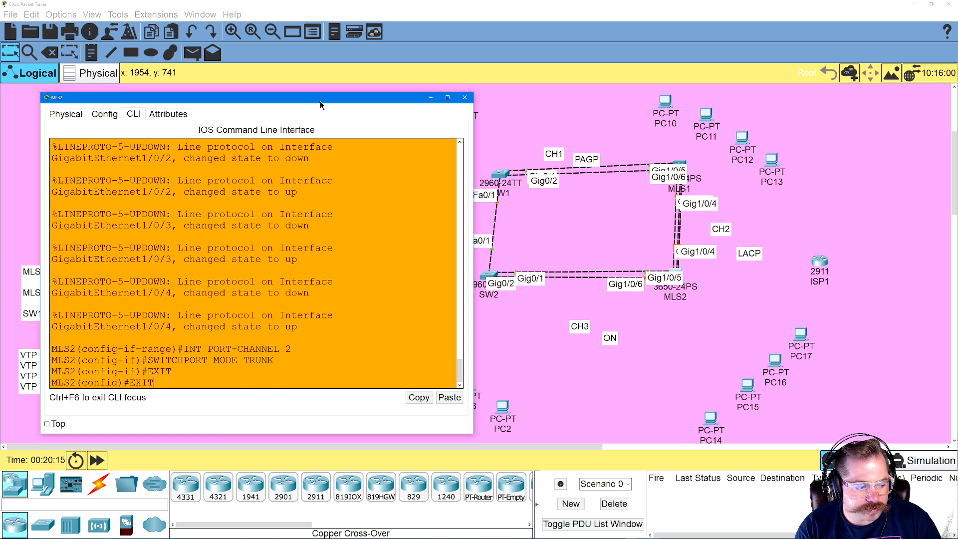
key("Return")
type("WR")
key("Return")
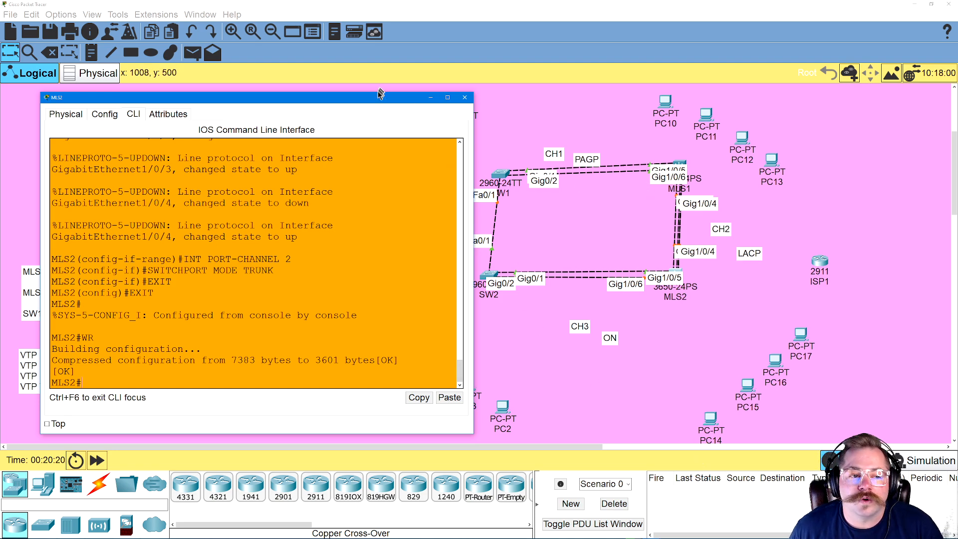
Move MLS2's window to uncover the VLAN and VTP notes, and re-enter global configuration mode with CONFIG T
left_click_drag(375, 99, 437, 81)
left_click(216, 310)
type("INT")
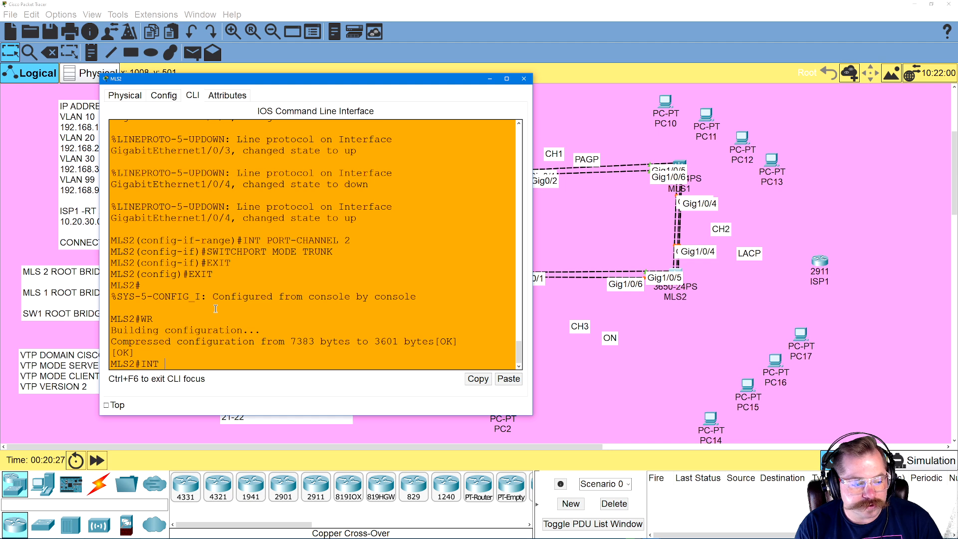
key("BackSpace")
key("BackSpace")
key("BackSpace")
type("CONFI")
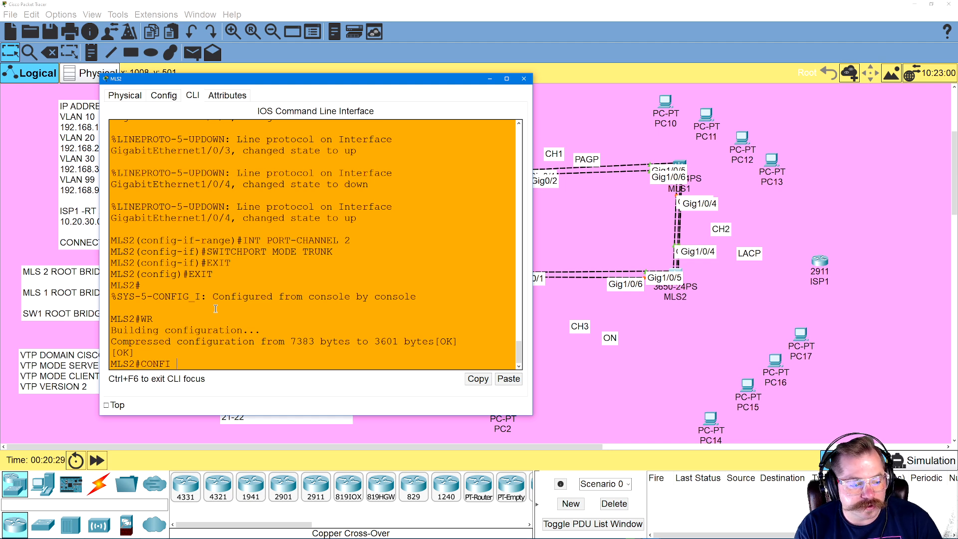
type("G T")
key("Return")
Assign MLS2 interface range GIG1/0/5-6 to a static EtherChannel with CHANNEL-GROUP 3 MODE ON
type("INR")
key("BackSpace")
type("T RANGE GIG")
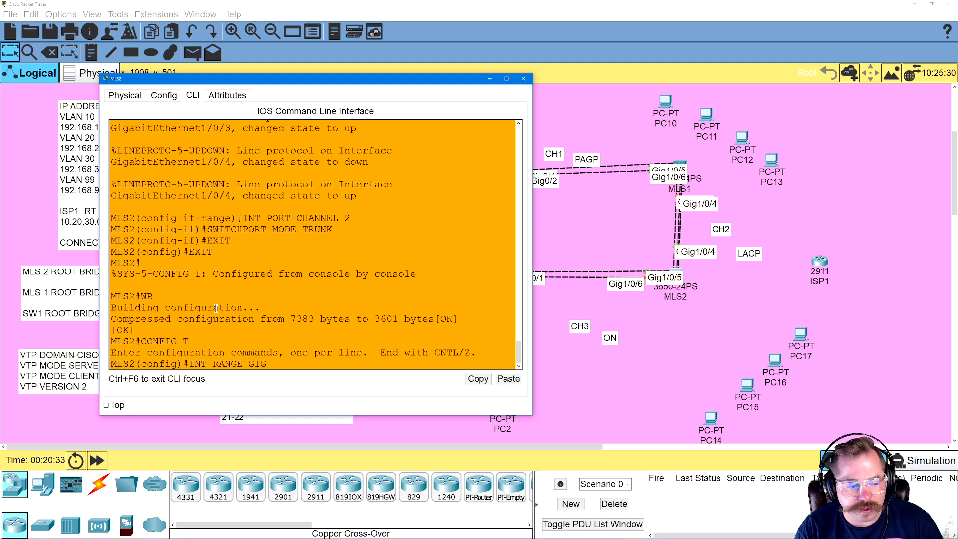
type("1/0/5-6")
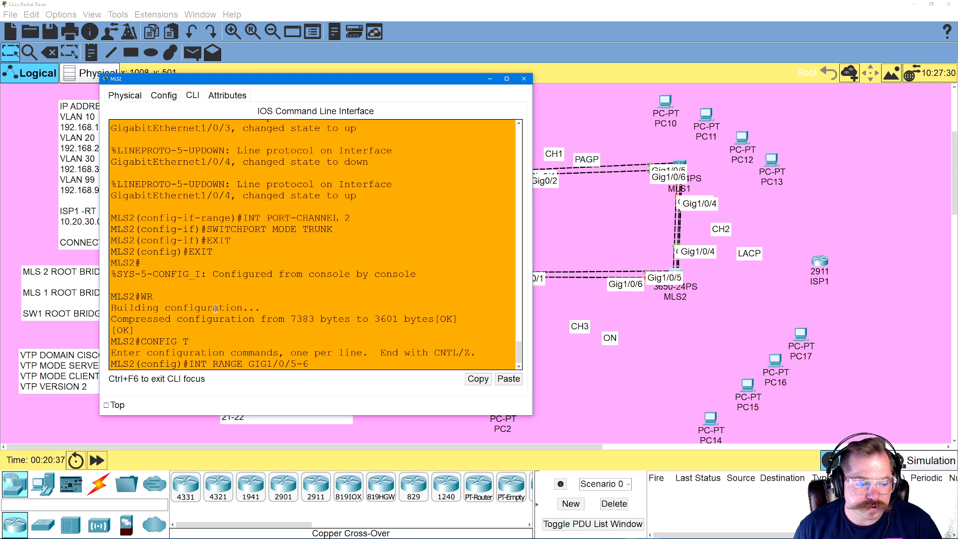
key("Return")
type("CHANN")
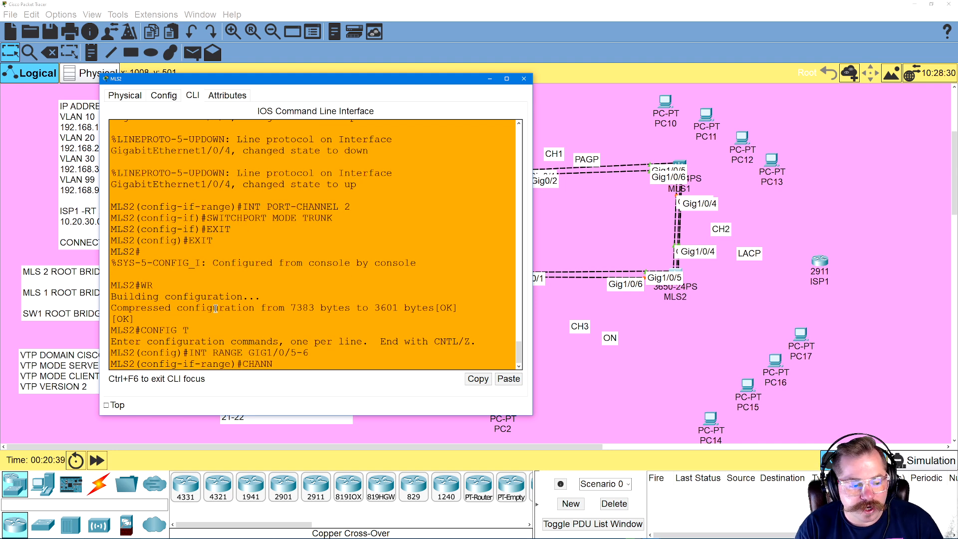
type("EL-GROUP 3 MODE ON")
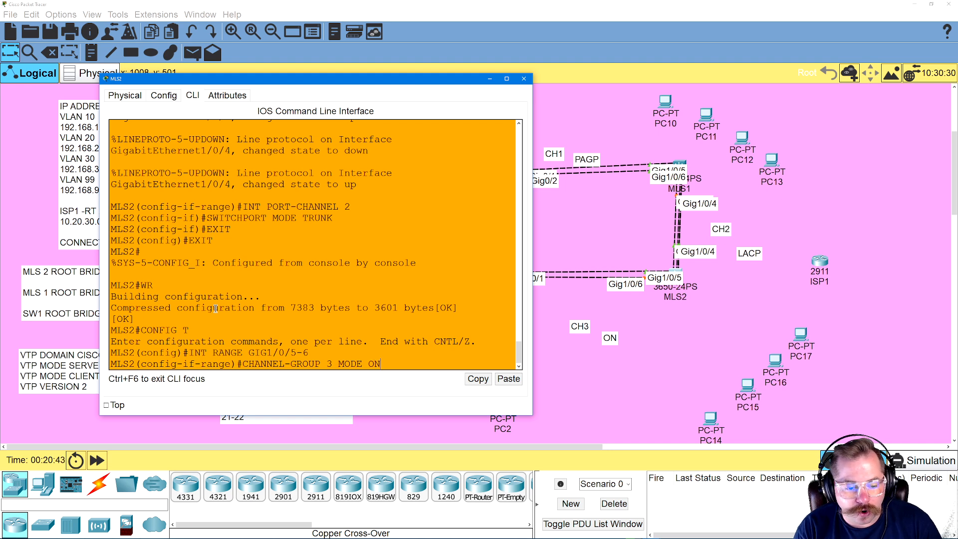
key("Return")
Select port-channel 3 on MLS2 and set it to trunk mode with SWITCHPORT MODE TRUNK
type("EXI")
key("BackSpace")
key("BackSpace")
key("BackSpace")
type("I")
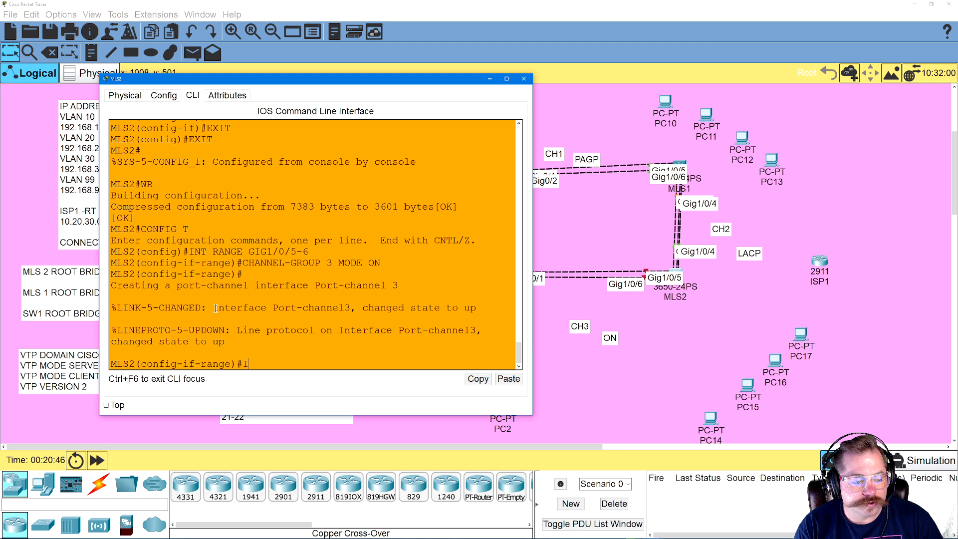
type("NT PORT-CHANNEL")
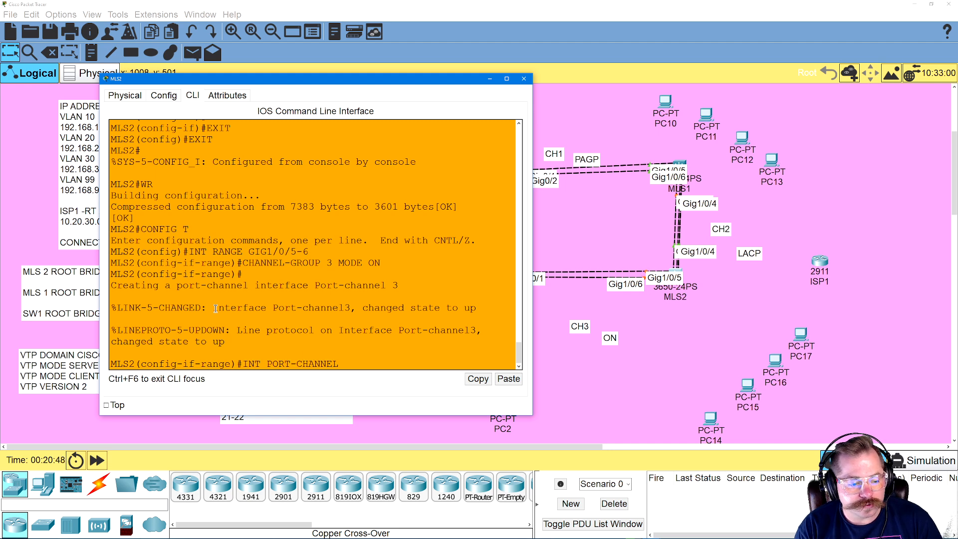
type(" 3")
key("Return")
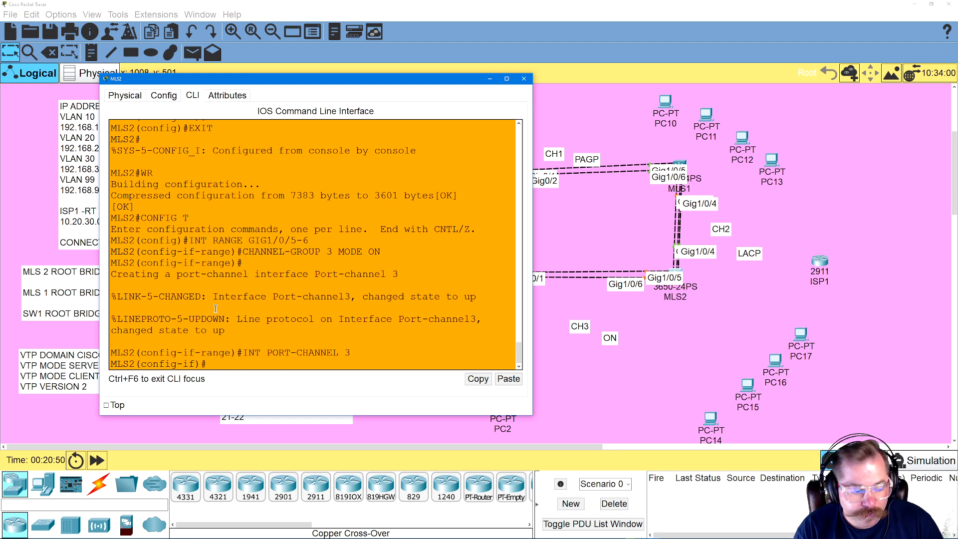
type("SWITCHPO")
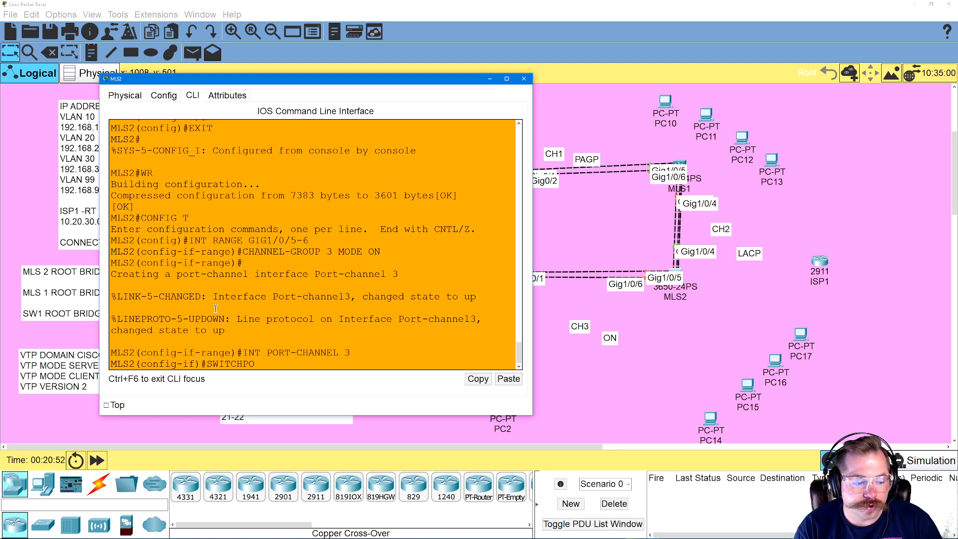
type("RT MODE TR")
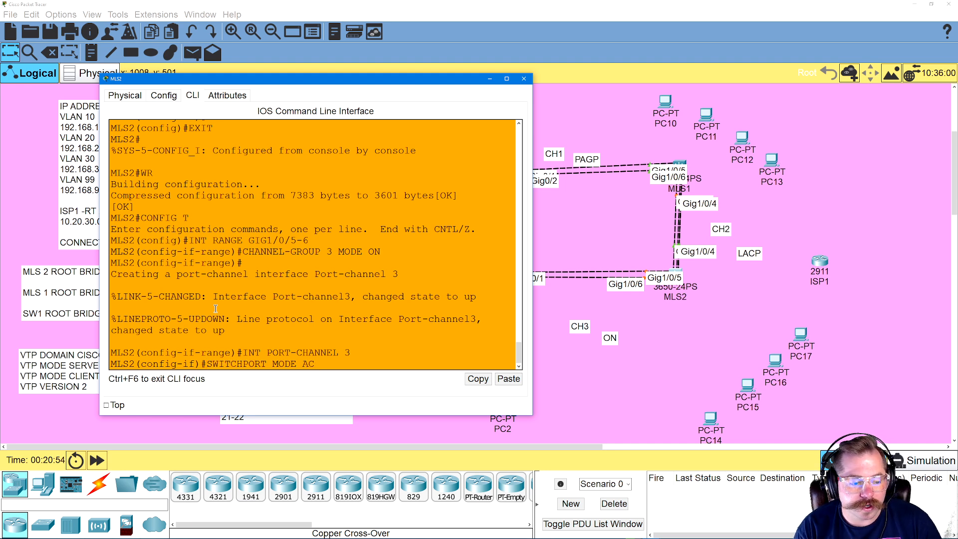
type("UNK")
key("Return")
Exit to privileged mode on MLS2 and save the port-channel 3 configuration with WR
type("EXIT")
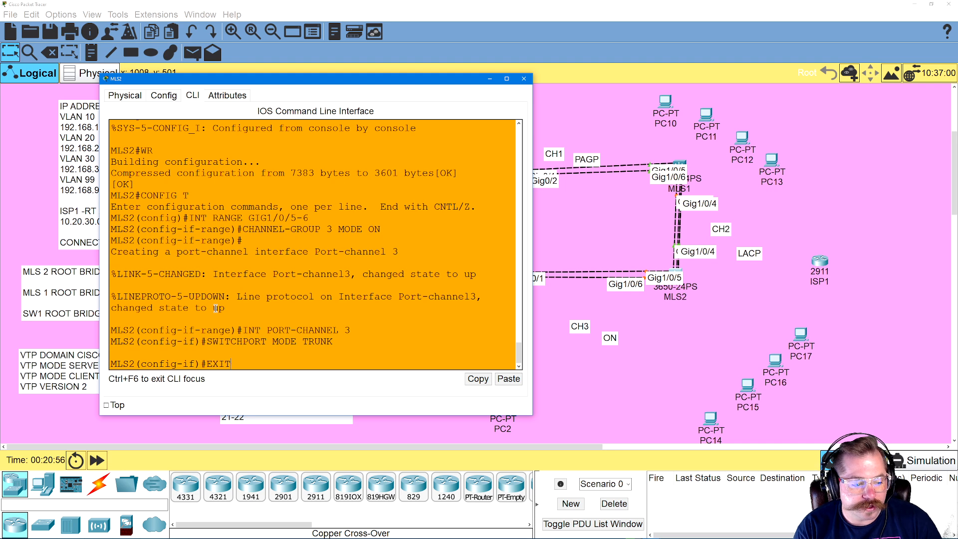
key("Return")
type("EXIT")
key("Return")
type("W")
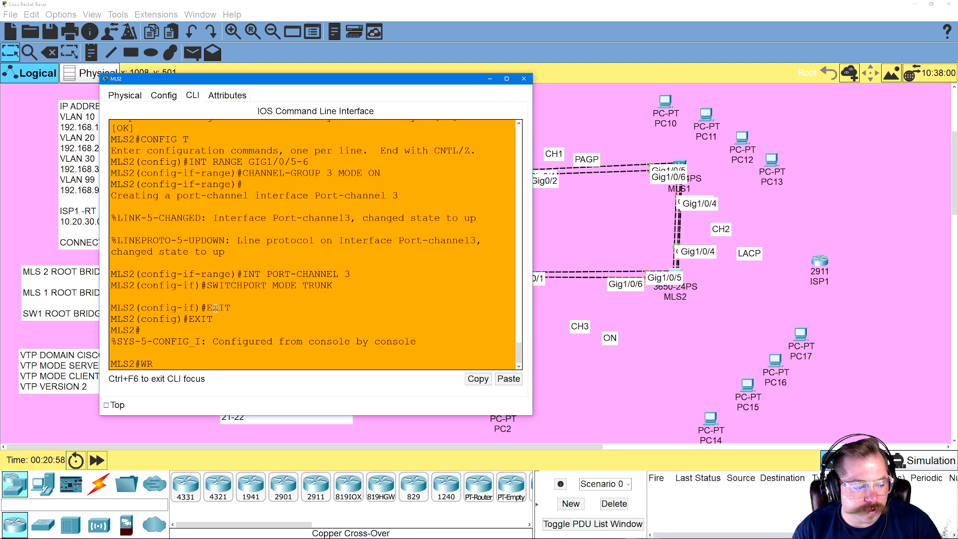
type("R")
key("Return")
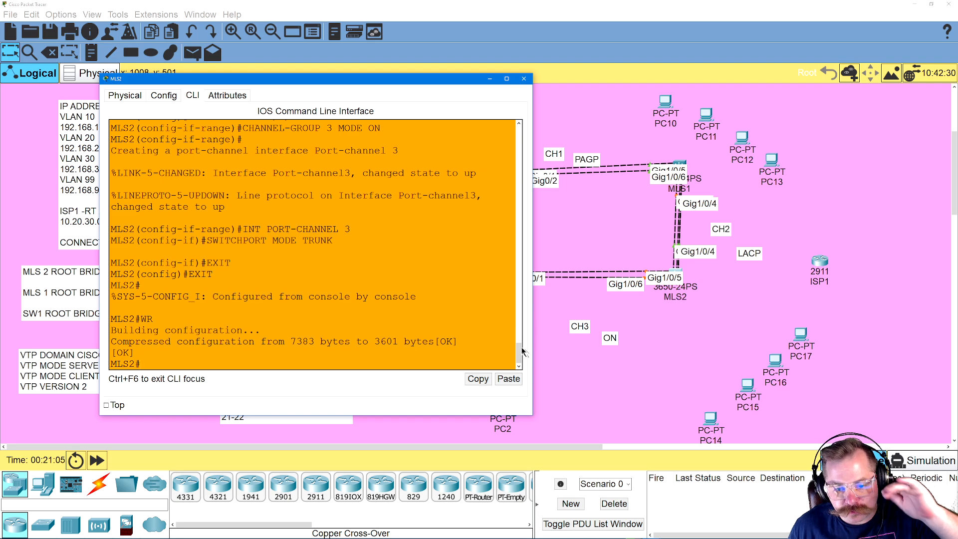
Move MLS2's window clear of the VLAN, addressing and VTP notes, and enter global configuration mode with CONFIG T
left_click_drag(419, 86, 756, 88)
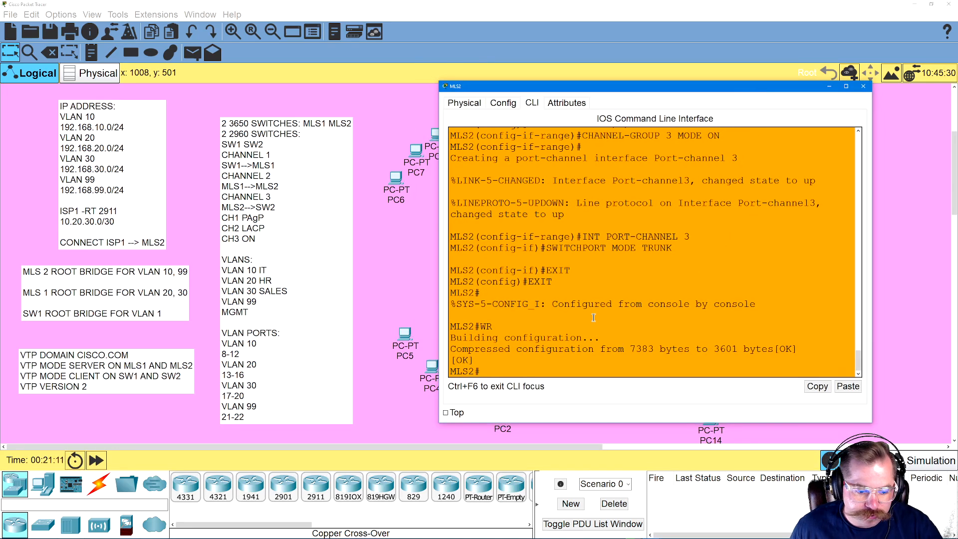
type("CONFIG T")
key("Return")
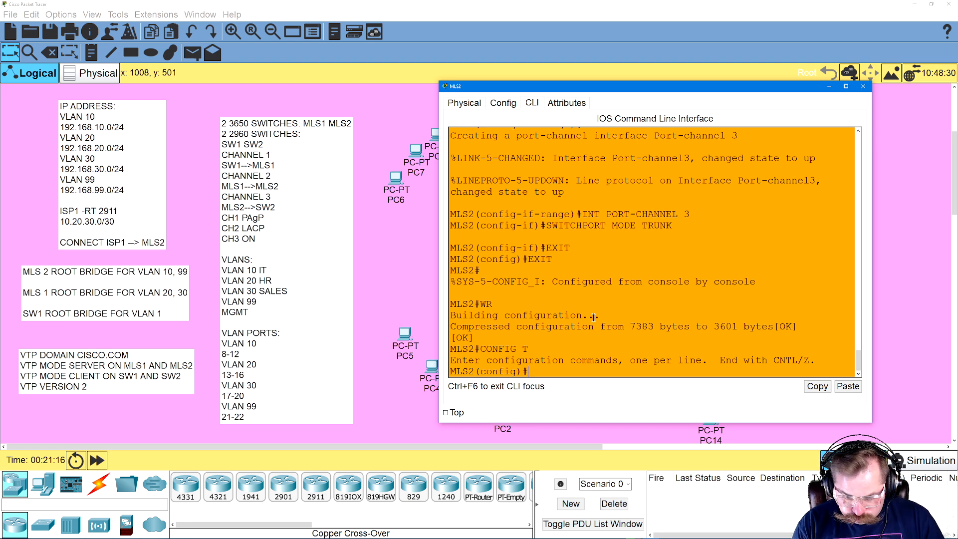
Create VLAN 10 named IT and VLAN 20 named HR on MLS2
type("VLAN 10")
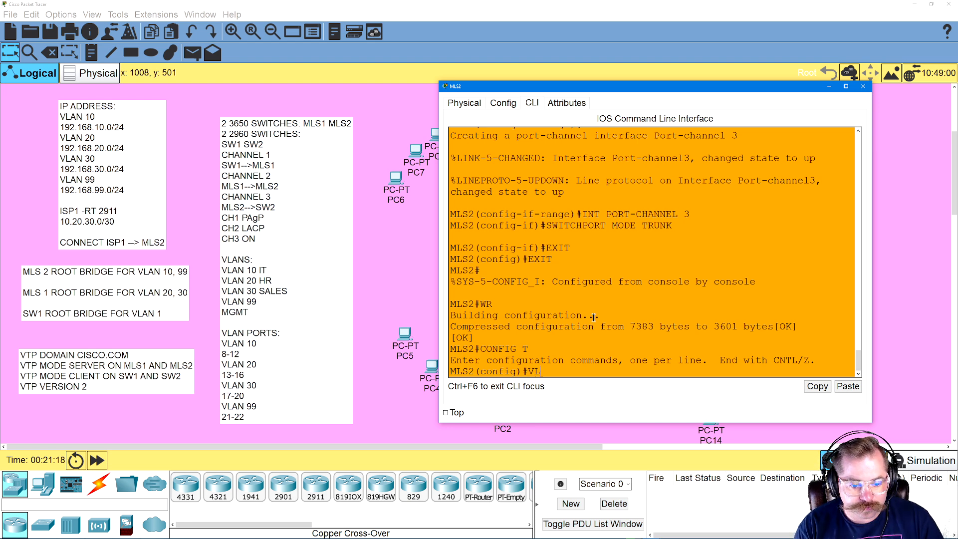
key("Return")
type("NAME")
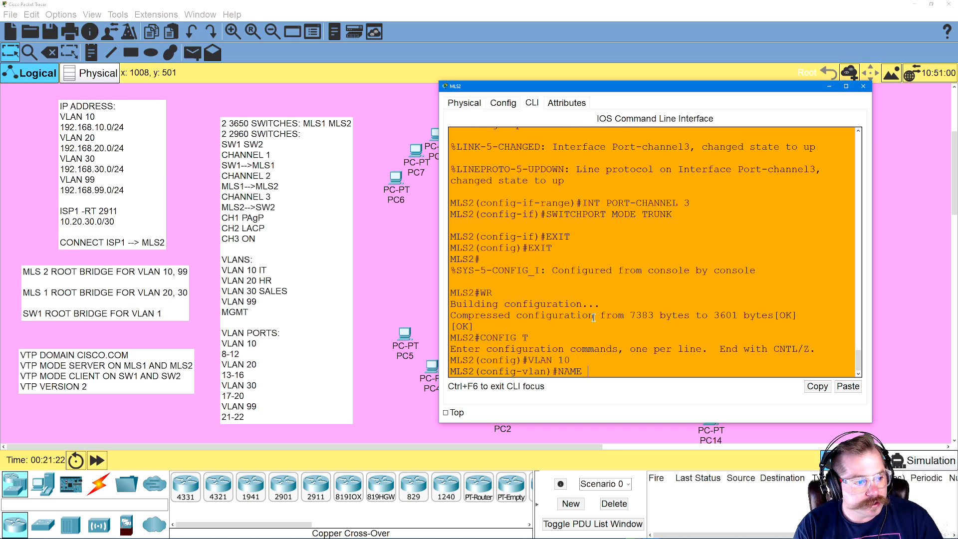
type(" IT")
key("Return")
type("VLAN 20")
key("Return")
type("NAME HR")
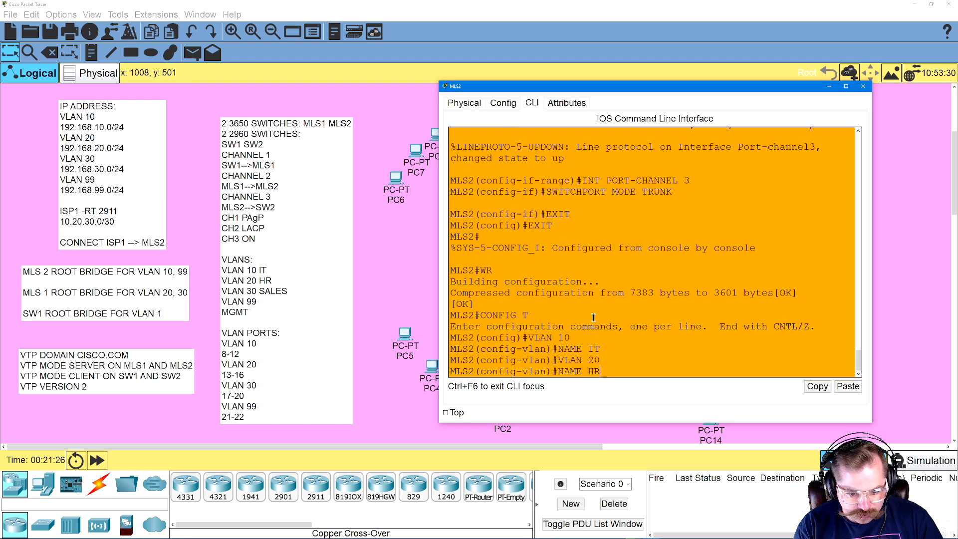
key("Return")
Create VLAN 30 named SALES and VLAN 99 named MGMT on MLS2
type("VLAN 30")
key("Return")
type("NAME SALES")
key("Return")
type("VLAN 99")
key("Return")
type("NAME MGMT")
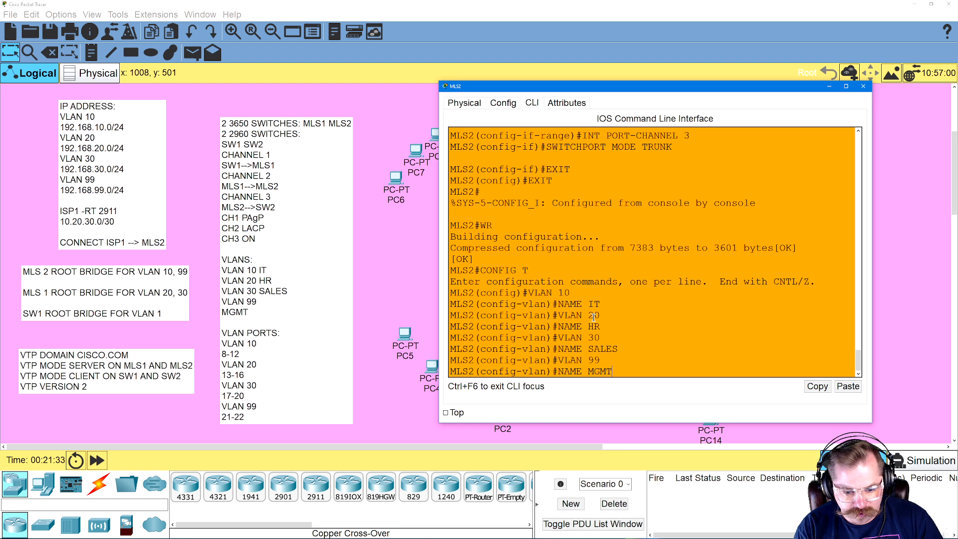
key("Return")
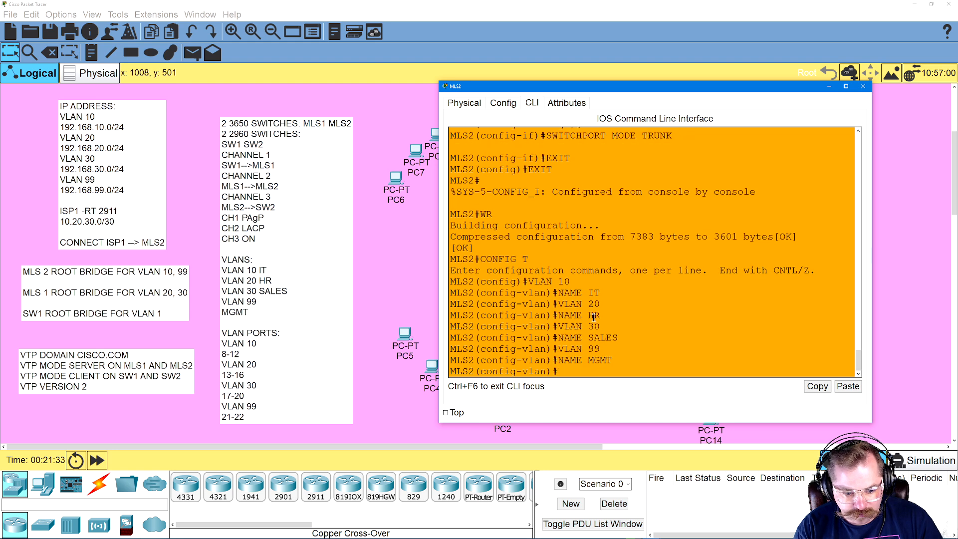
Exit VLAN configuration on MLS2 and create the VLAN 10 interface with INT VLAN 10
type("EXIT")
key("Return")
type("INT VLAN 10")
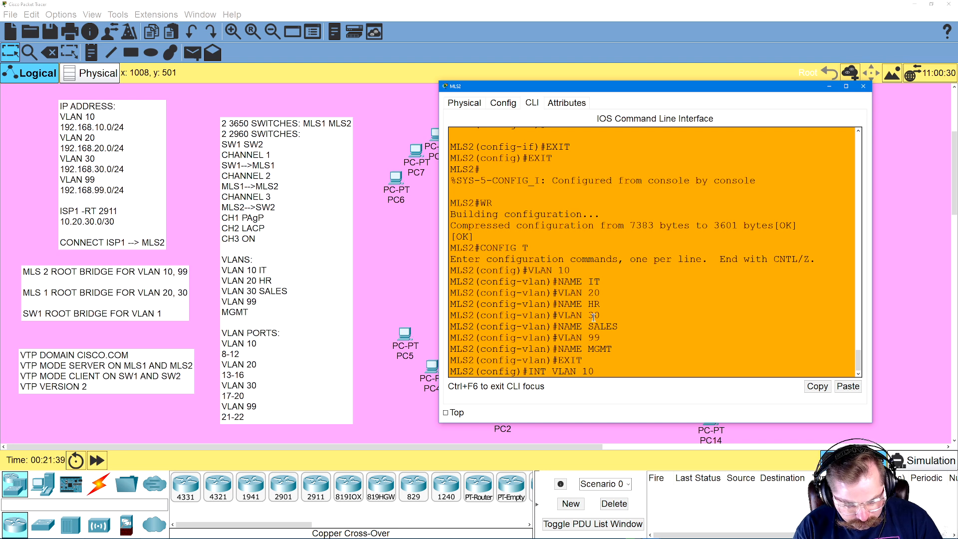
key("Return")
key("Return")
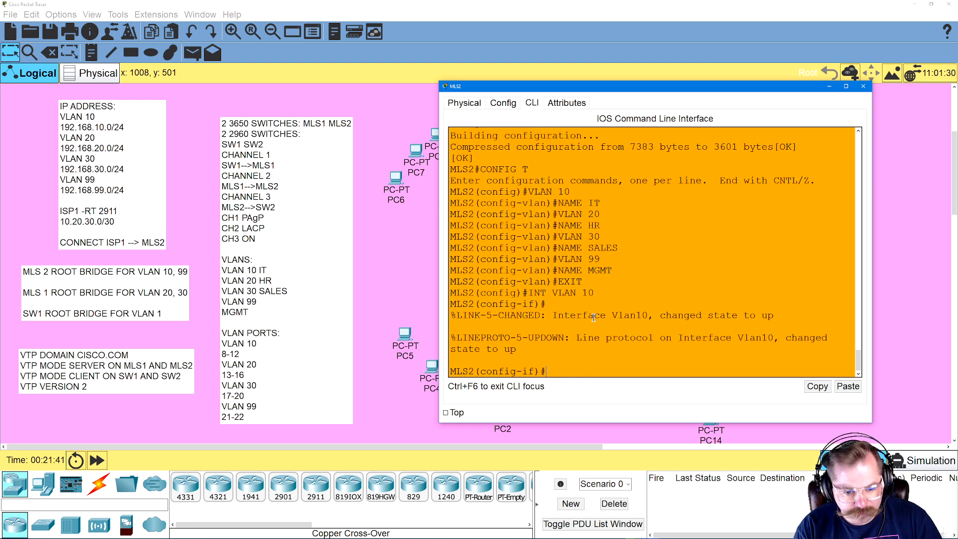
Try to apply SWITCHPORT MODE ACCESS to MLS2's VLAN 10 interface
type("SWITCHPORT")
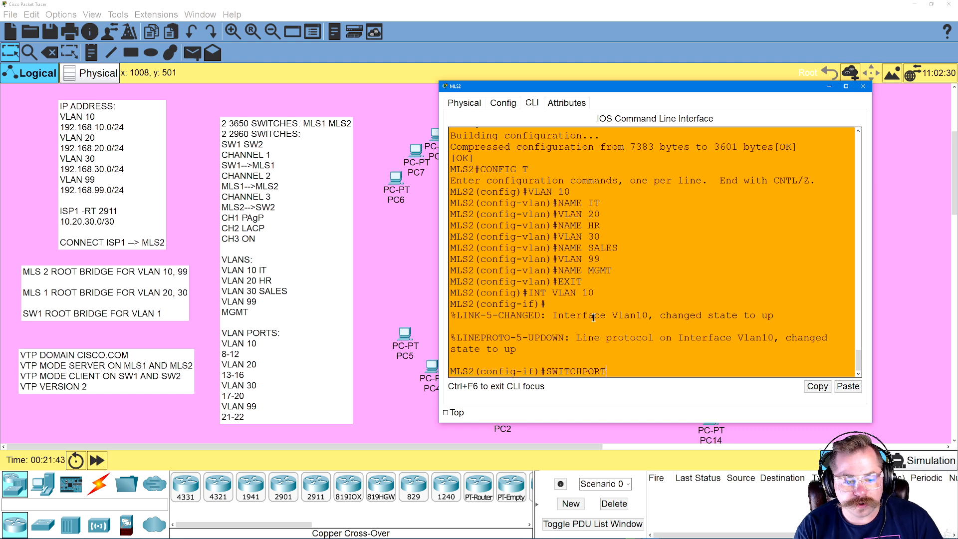
type(" MOV")
type("E ")
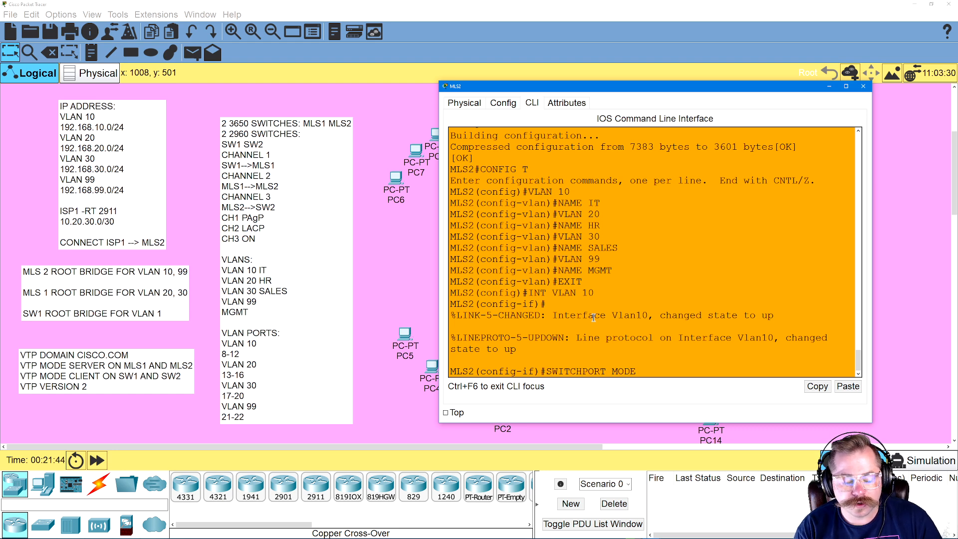
type("ACCESS")
key("Return")
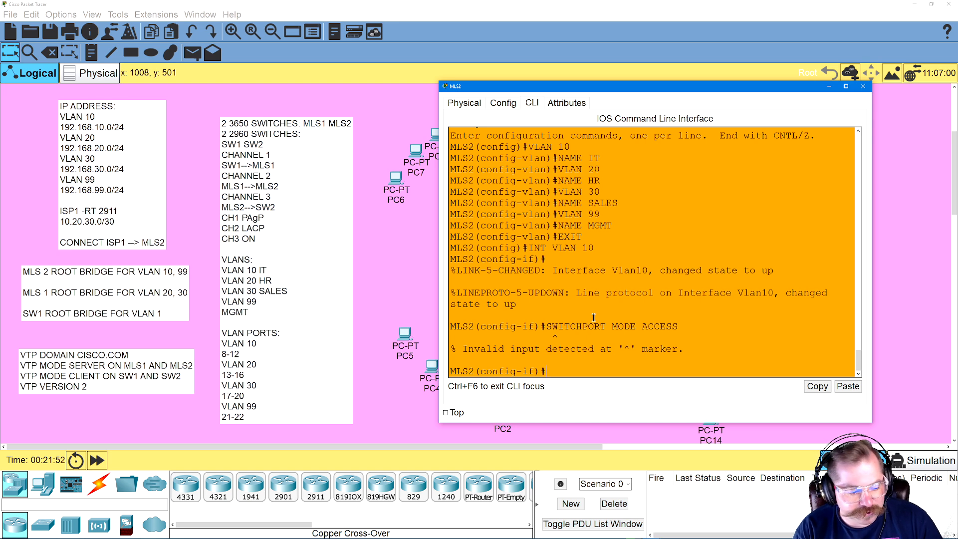
Assign IP address 192.168.10.1 255.255.255.0 to MLS2's VLAN 10 interface and enable it with NO SHUTDOWN
type("IP ADDRESS 192.168.10.1 255.255.255.0")
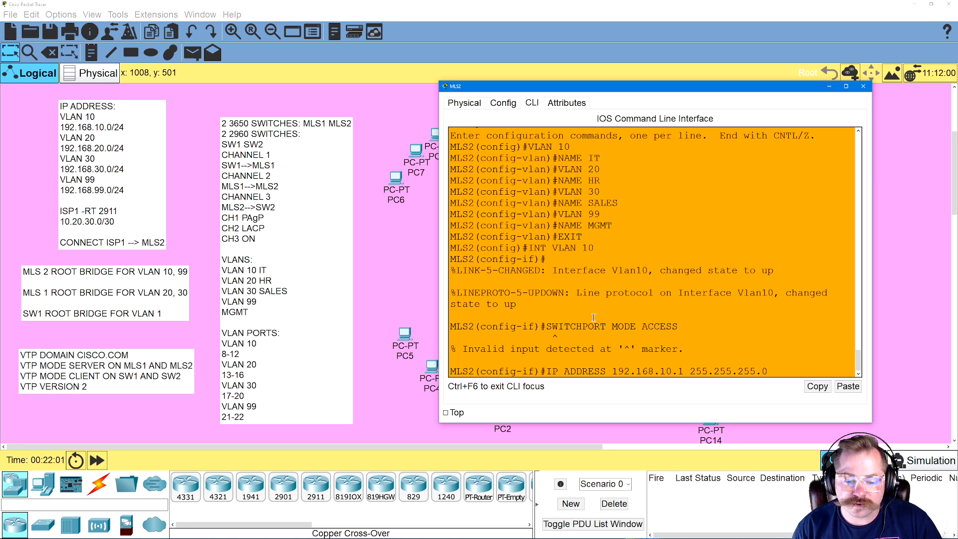
key("Return")
type("NO SHUTDO")
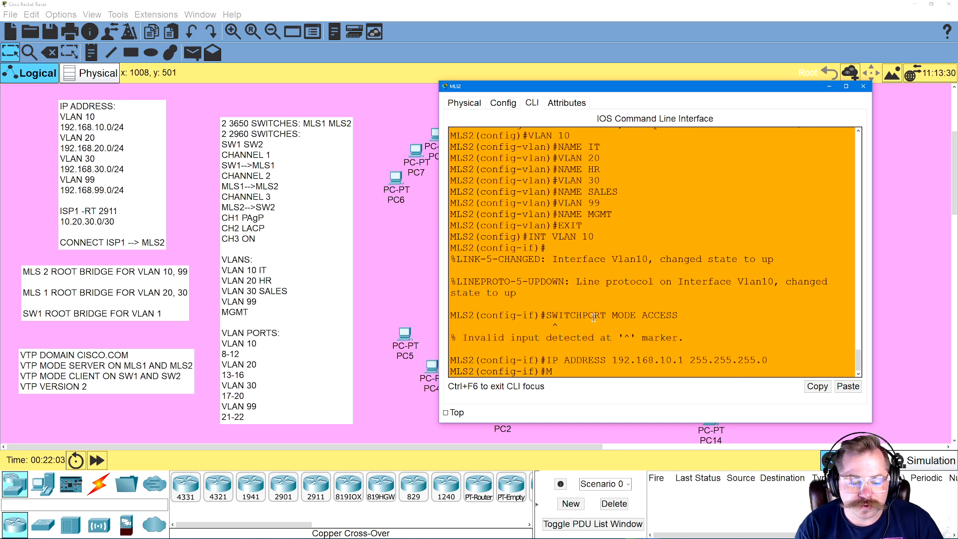
type("WN")
key("Return")
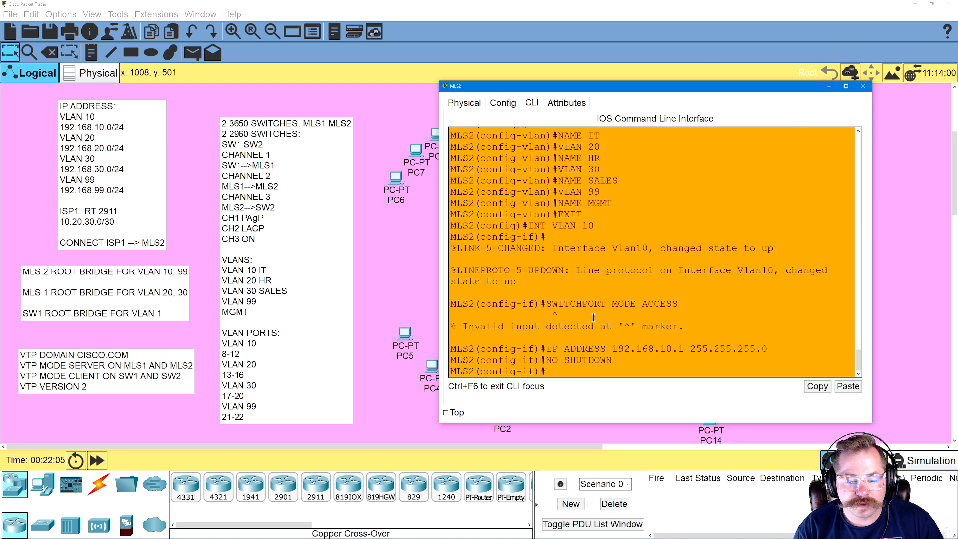
Create the VLAN 20 interface on MLS2 with INT VLAN 20
type("SWITCHPORT MODE ACCESS")
key("Up")
key("Up")
key("Up")
key("Up")
key("BackSpace")
key("BackSpace")
type("20")
key("Return")
Assign IP address 192.168.20.1 255.255.255.0 to MLS2's VLAN 20 interface and enable it with NO SHUTDOWN
key("Up")
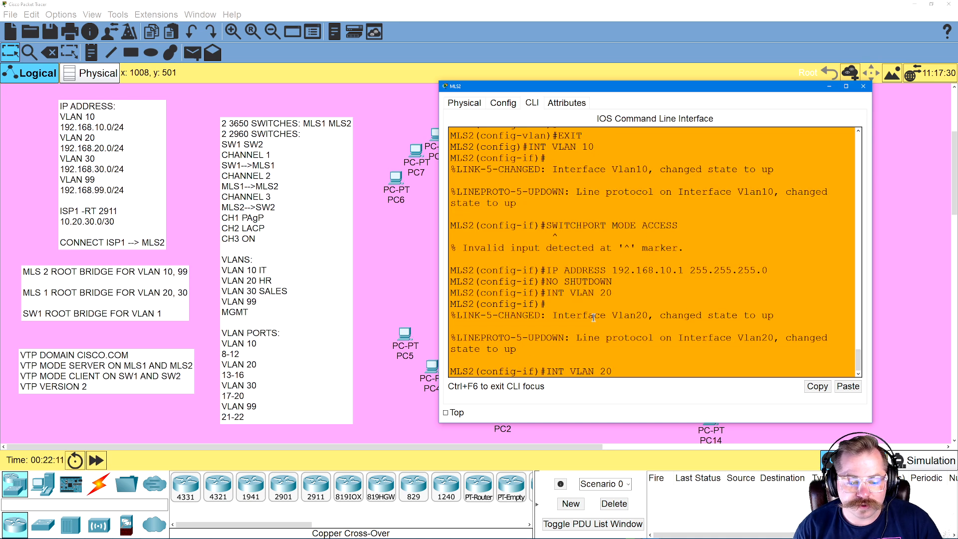
key("Up")
key("Up")
key("Left")
key("Left")
key("Left")
key("Left")
key("Left")
key("Left")
key("Left")
key("Left")
key("Left")
key("Left")
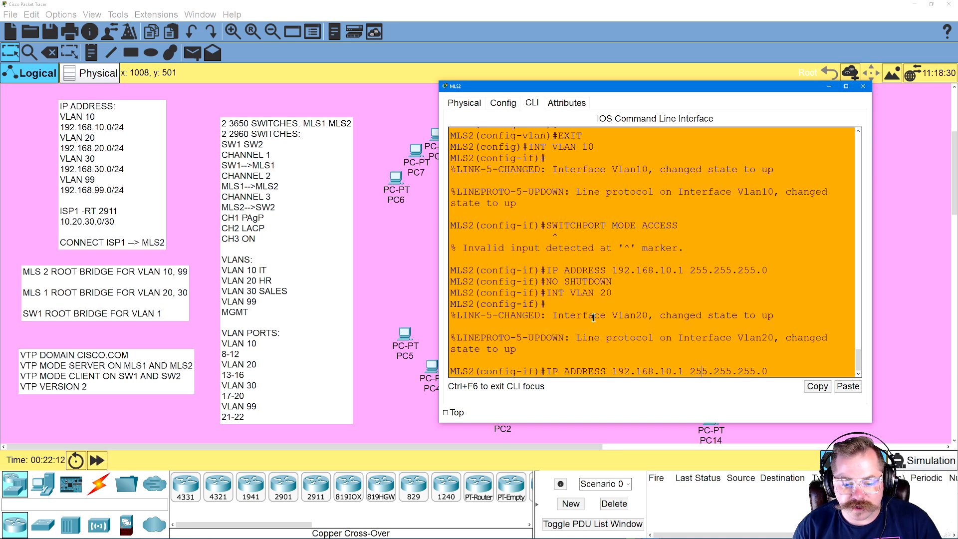
key("BackSpace")
key("BackSpace")
type("2-")
key("BackSpace")
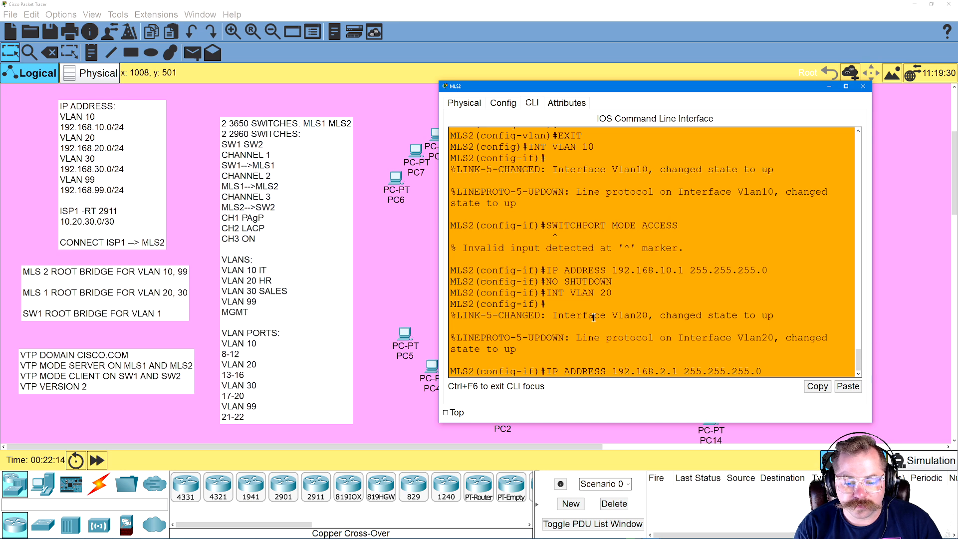
type("0")
key("Return")
type("NO SHUTDOWN")
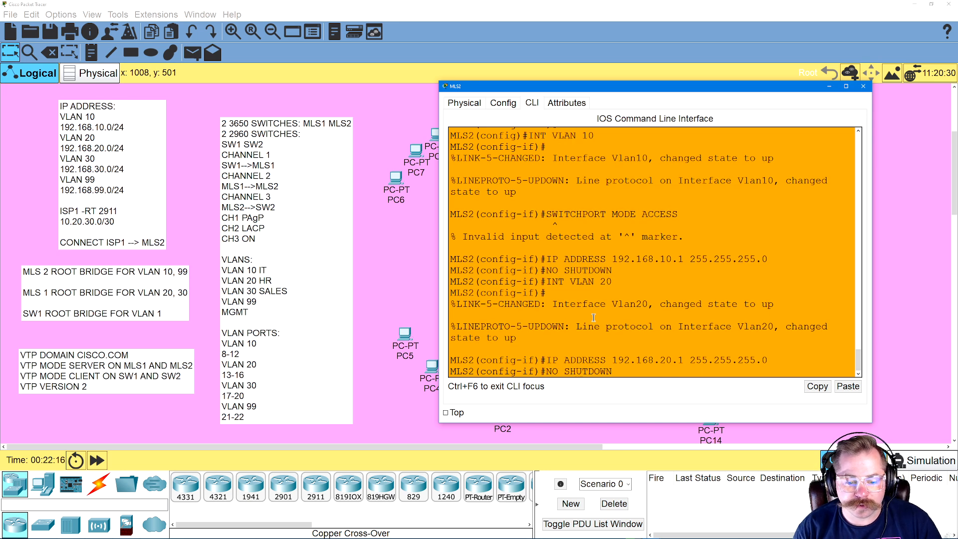
key("Return")
Create the VLAN 30 interface on MLS2 with INT VLAN 30
key("Up")
Assign IP address 192.168.30.1 255.255.255.0 to MLS2's VLAN 30 interface and enable it with NO SHUTDOWN
key("Up")
key("Up")
key("BackSpace")
key("BackSpace")
type("30")
key("Return")
key("Up")
key("Up")
key("Up")
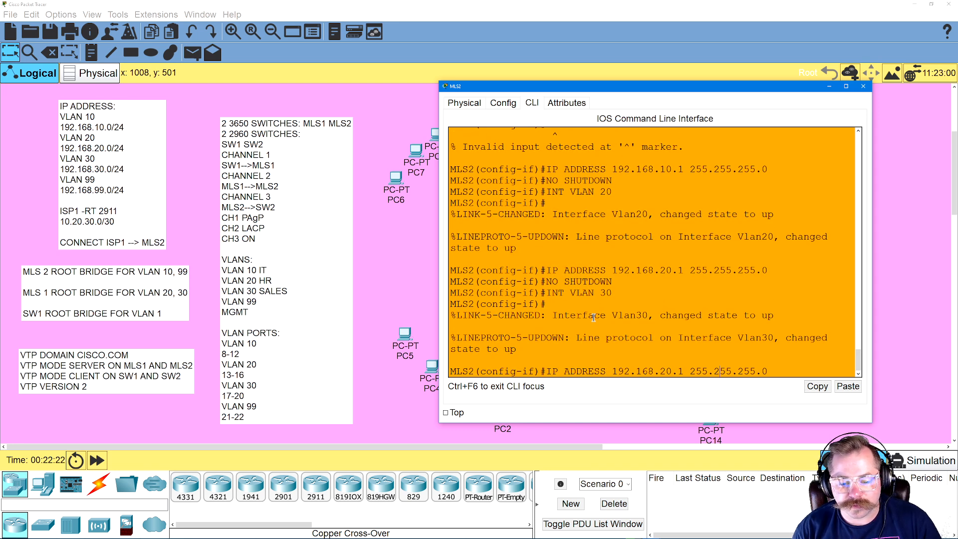
key("BackSpace")
key("BackSpace")
type("30")
key("Return")
key("Up")
key("Up")
key("Up")
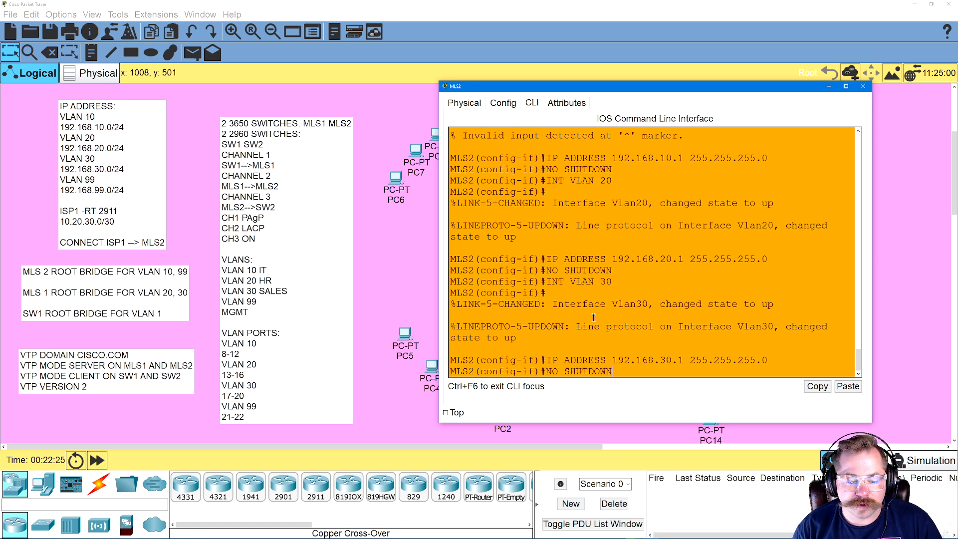
key("Return")
Create the VLAN 99 interface on MLS2 with INT VLAN 99
key("Up")
key("Up")
key("Up")
key("BackSpace")
key("BackSpace")
type("99")
key("Return")
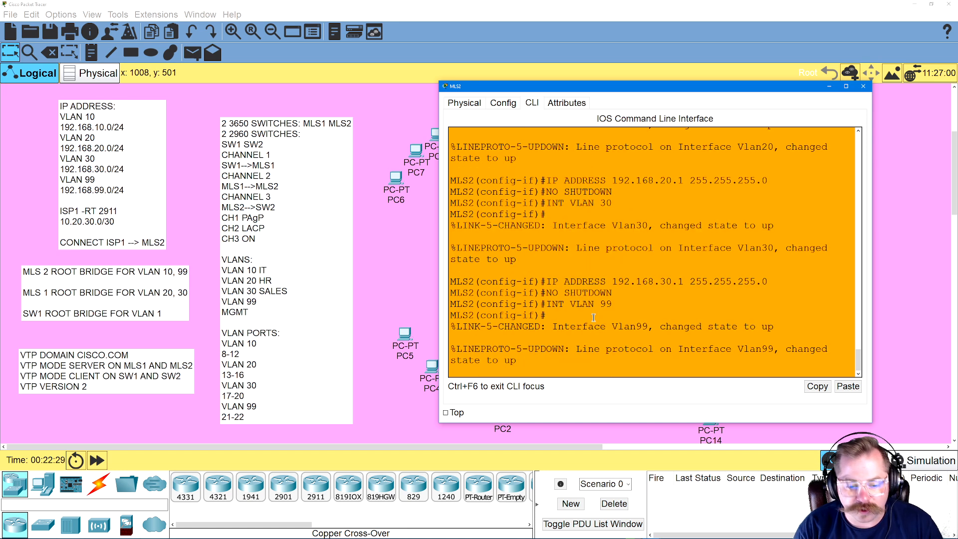
key("Return")
Assign IP address 192.168.99.1 255.255.255.0 to MLS2's VLAN 99 interface, enable it with NO SHUTDOWN, and exit to global configuration mode
key("Up")
key("Up")
key("Up")
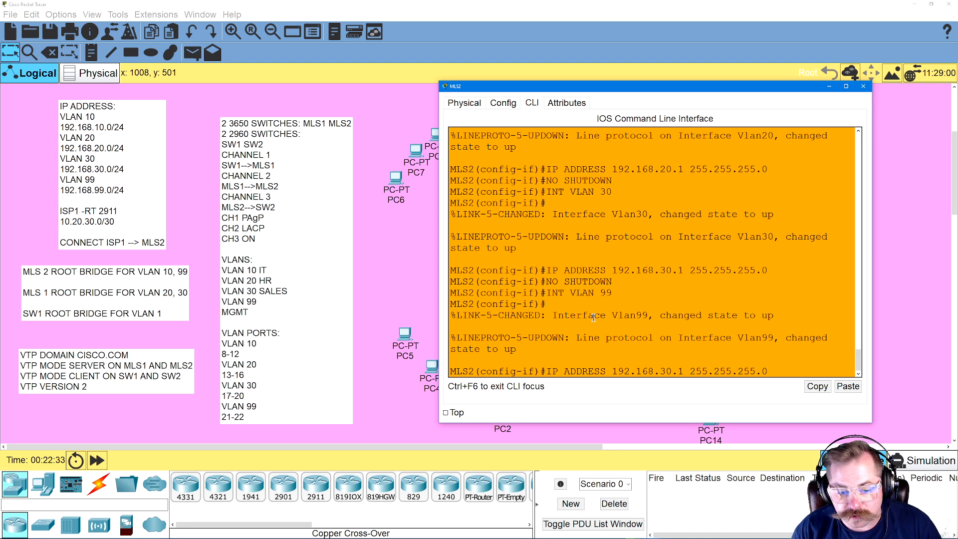
key("BackSpace")
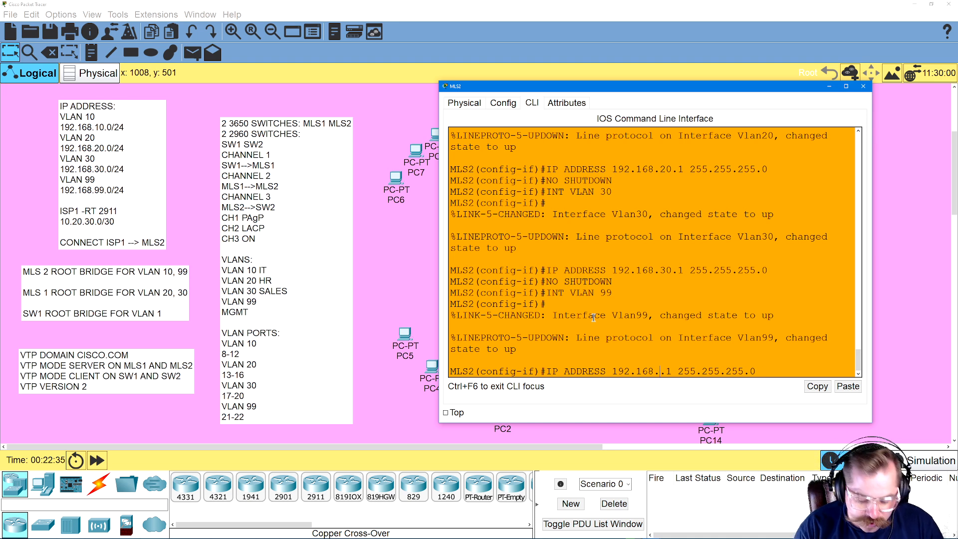
type("99")
key("Return")
type("NO SHUTDOWN")
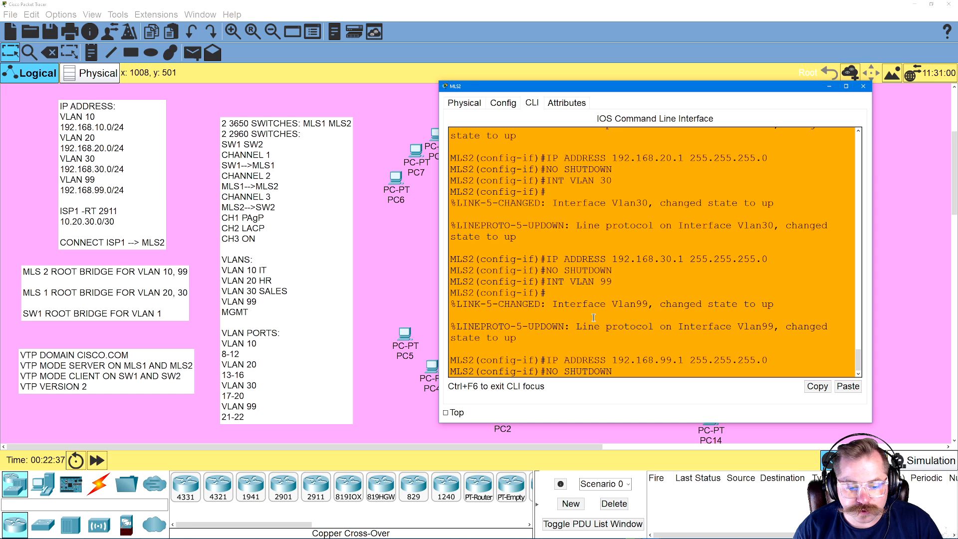
key("Return")
type("EXIT")
key("Return")
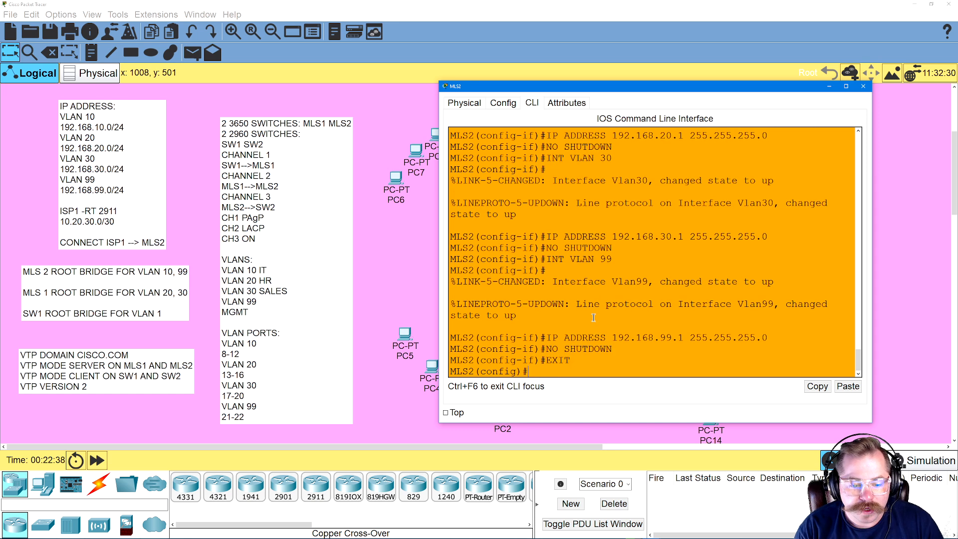
type("INT VLAN 10")
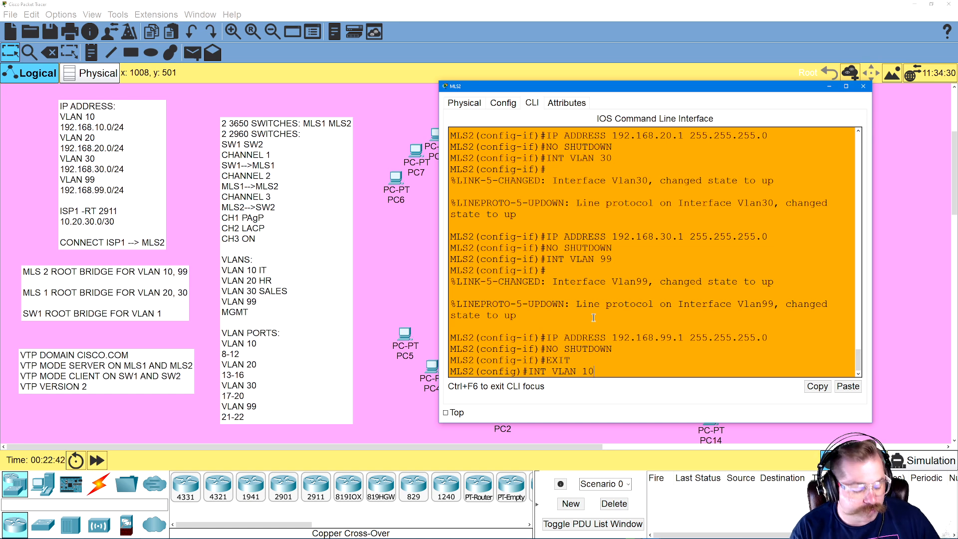
key("BackSpace")
key("BackSpace")
key("BackSpace")
key("BackSpace")
key("BackSpace")
key("BackSpace")
key("BackSpace")
key("BackSpace")
key("BackSpace")
key("BackSpace")
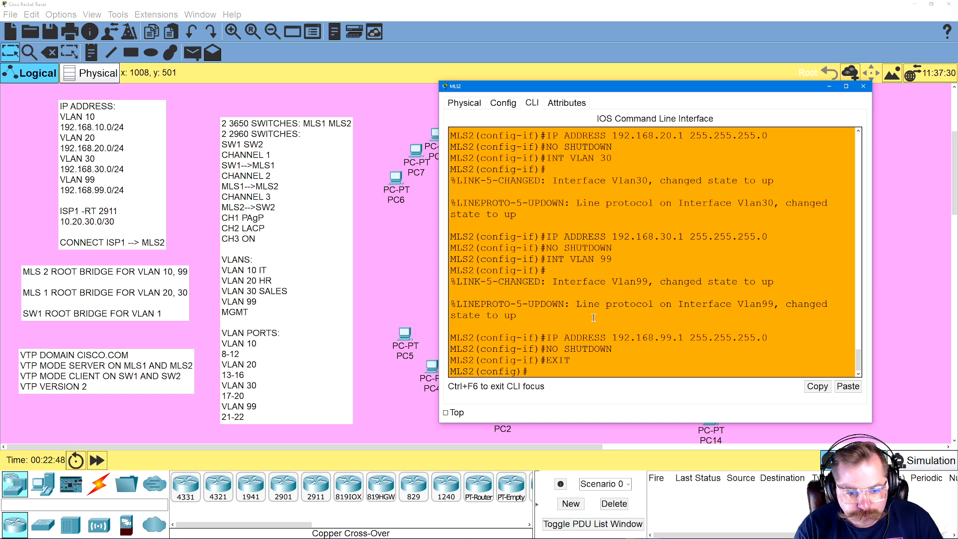
Configure MLS2 interfaces GIG1/0/8-12 as access ports and assign them to VLAN 10
type("INT RANGE")
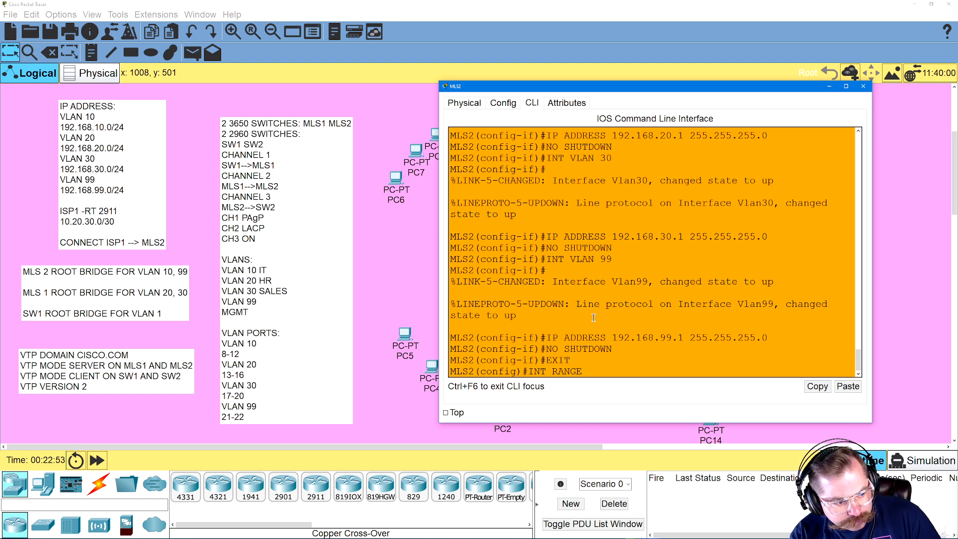
type("G")
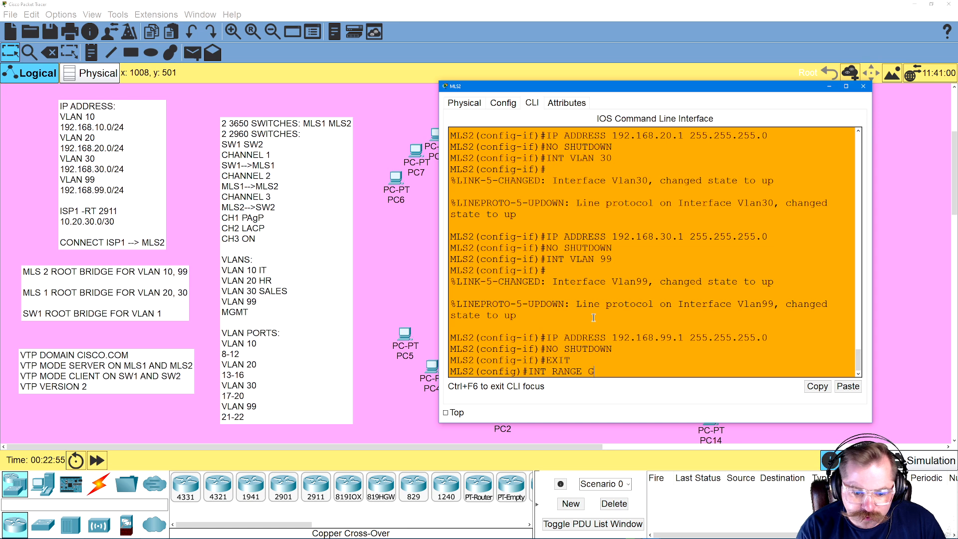
type("IG1/0/8-12")
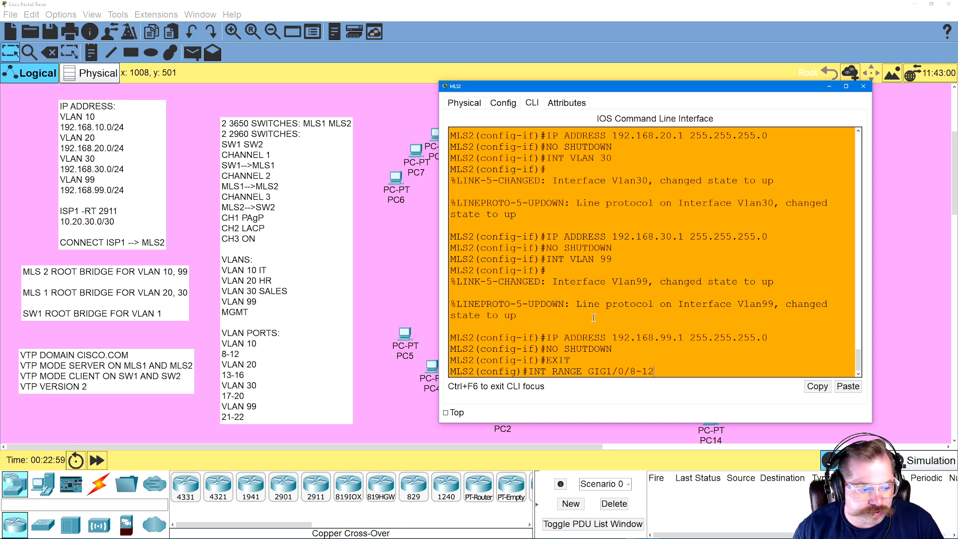
key("Return")
type("S")
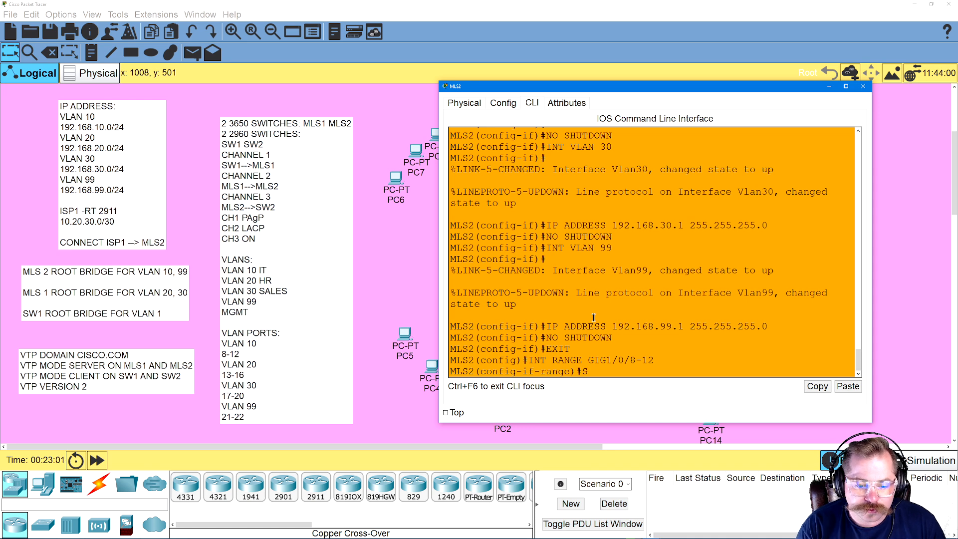
type("WITCHPORT MODE ACCESS")
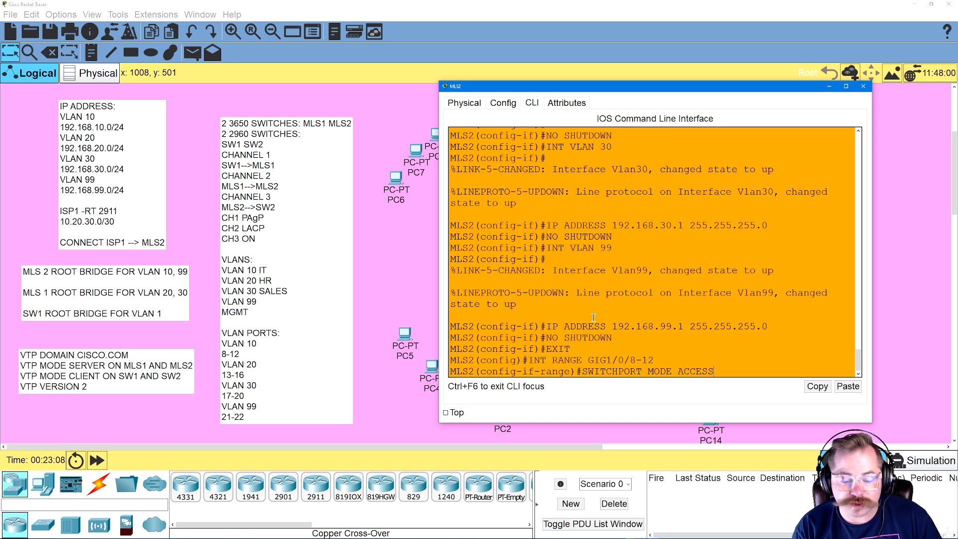
key("Return")
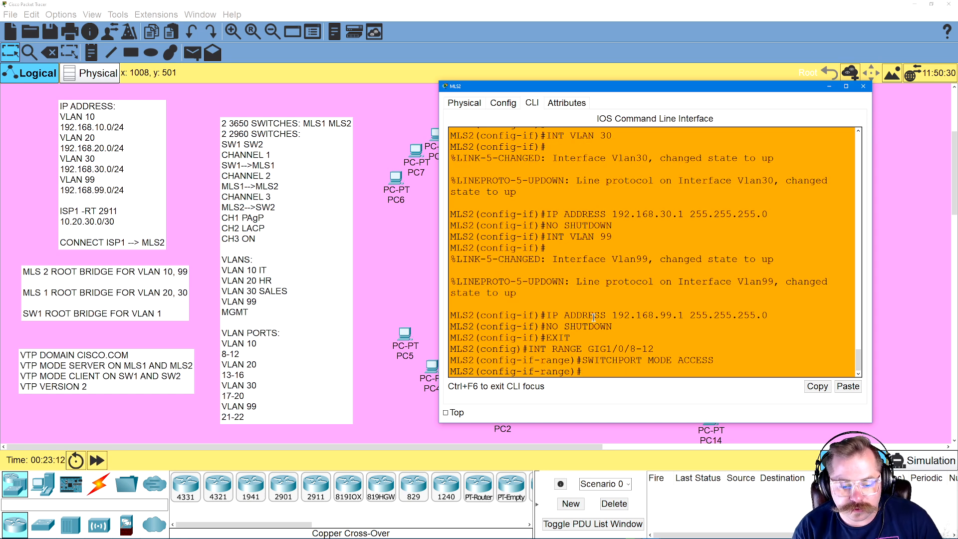
type("SWITCHPORT ACCESS VLAN 10")
key("Return")
Enter interface range GIG1/0/13-16 on MLS2 and set those ports to access mode
type("INT RANGE GIG1/0/8-1")
key("BackSpace")
key("BackSpace")
key("BackSpace")
type("13-1")
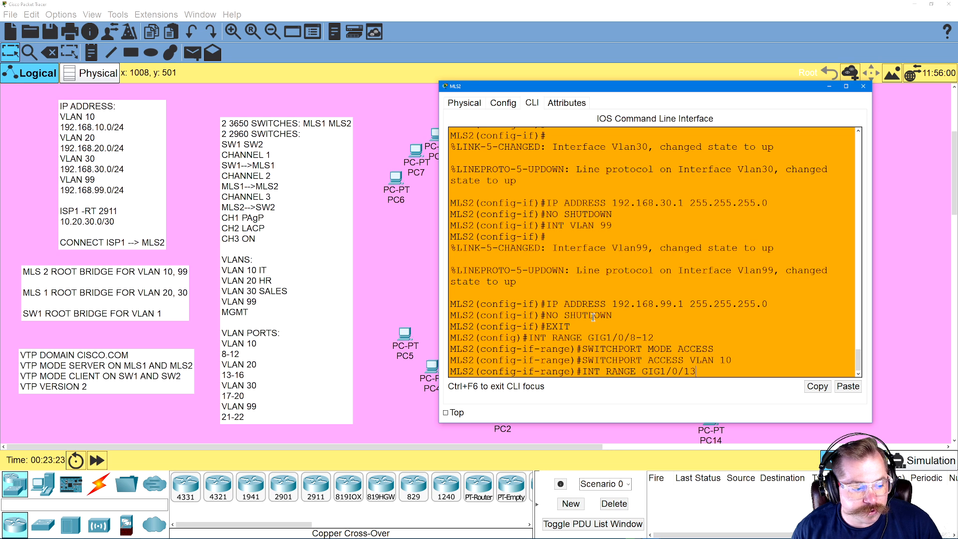
key("Return")
type("SWITCHPORT MODE ACCESS")
key("Return")
Assign MLS2 ports GIG1/0/13-16 to access VLAN 20
key("Up")
key("Up")
key("Up")
key("BackSpace")
type("20")
key("Return")
Enter interface range GIG1/0/17-20 on MLS2 and set those ports to access mode
key("Up")
key("Up")
key("Up")
key("BackSpace")
key("BackSpace")
key("BackSpace")
key("BackSpace")
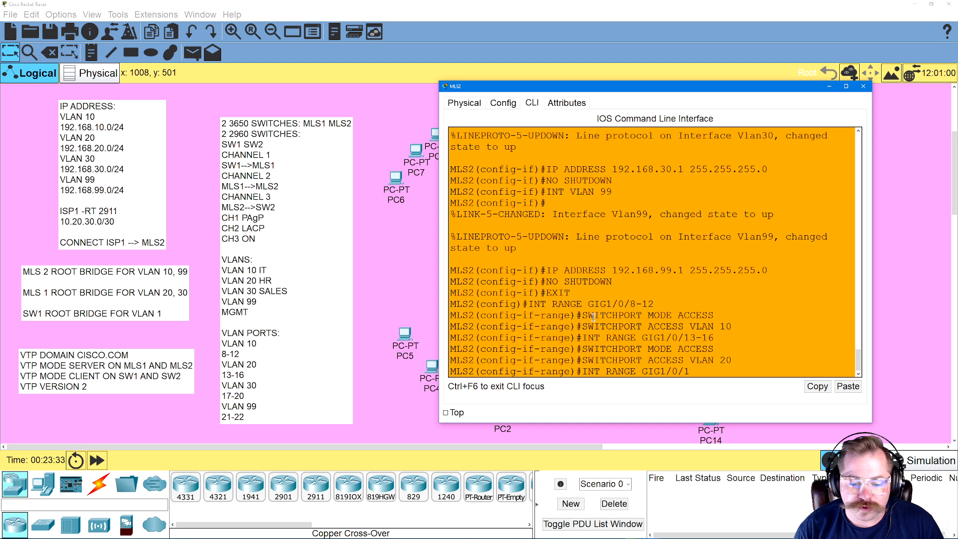
type("7-20")
key("Return")
key("Up")
key("Up")
key("Up")
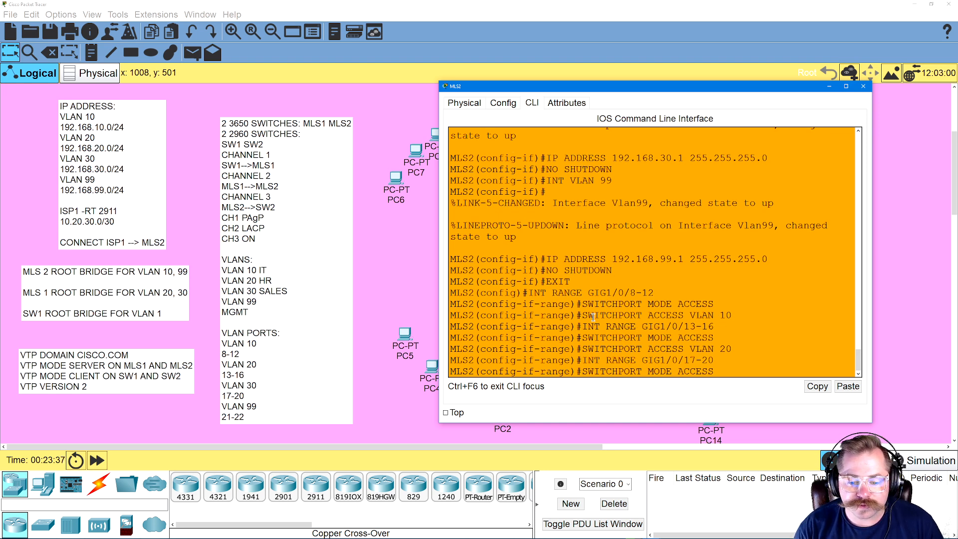
key("Return")
Assign MLS2 ports GIG1/0/17-20 to access VLAN 30
key("Up")
key("Up")
key("Up")
key("BackSpace")
key("BackSpace")
type("3")
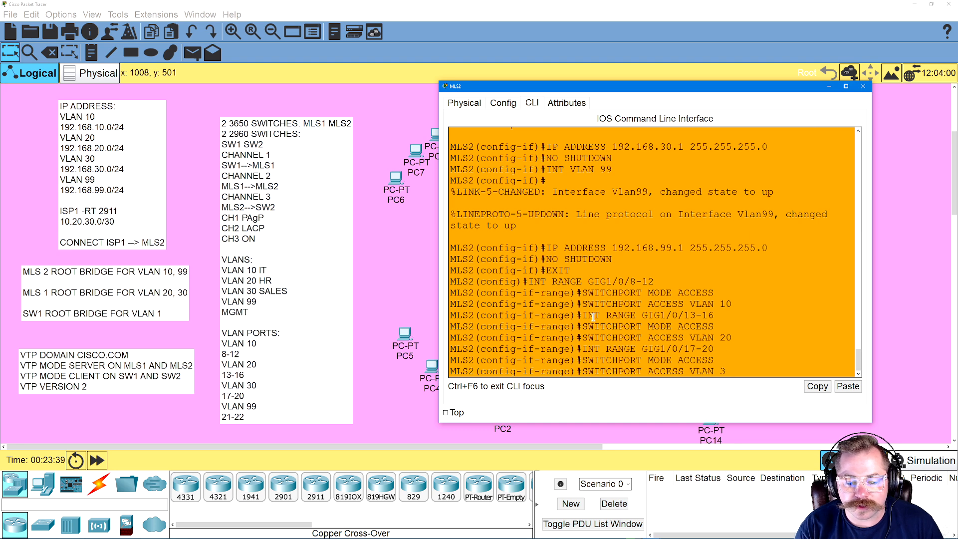
type("0")
key("Return")
Enter interface range GIG1/0/21-22 on MLS2 and set those ports to access mode
key("Up")
key("Up")
key("Up")
key("BackSpace")
key("BackSpace")
key("BackSpace")
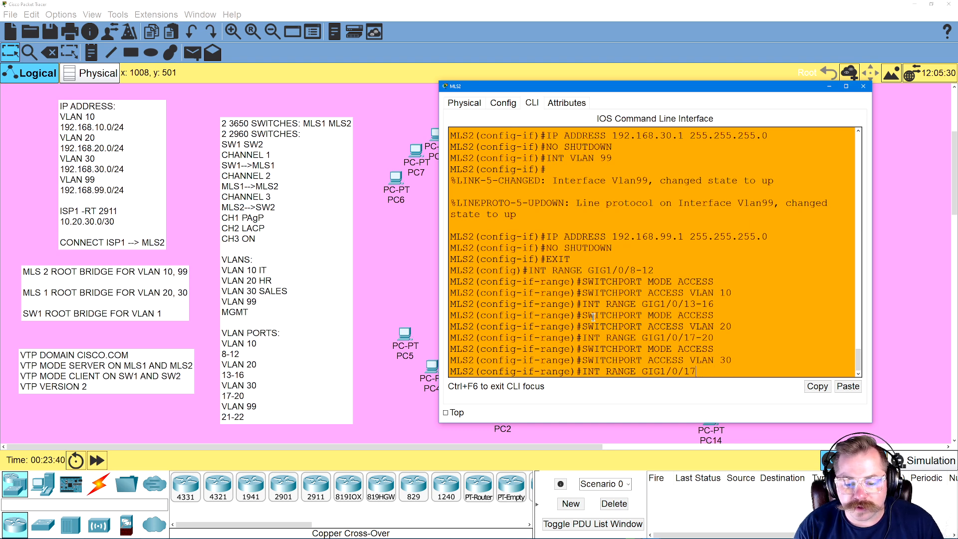
key("BackSpace")
key("BackSpace")
type("21-22")
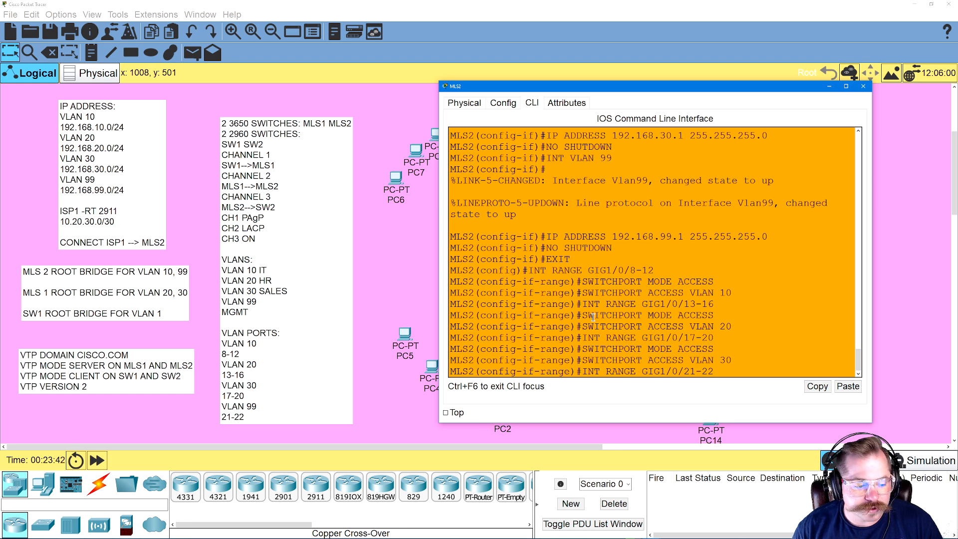
key("Return")
key("Up")
key("Up")
key("Up")
key("Return")
Assign MLS2 ports GIG1/0/21-22 to access VLAN 99
key("Up")
key("Up")
key("Up")
key("BackSpace")
key("BackSpace")
type("9")
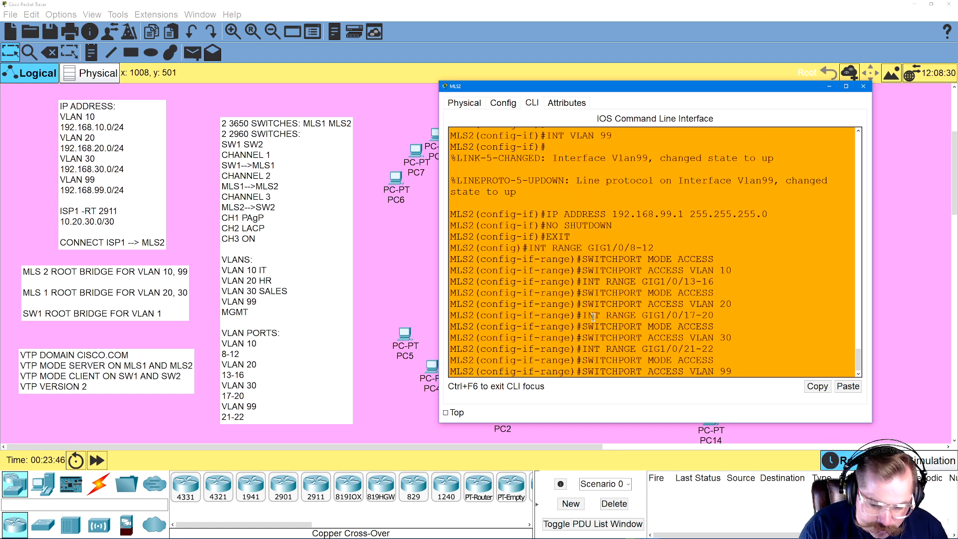
type("9")
key("Return")
Exit configuration mode on MLS2 and save its configuration with WR
type("EXIT")
key("Return")
type("EXI")
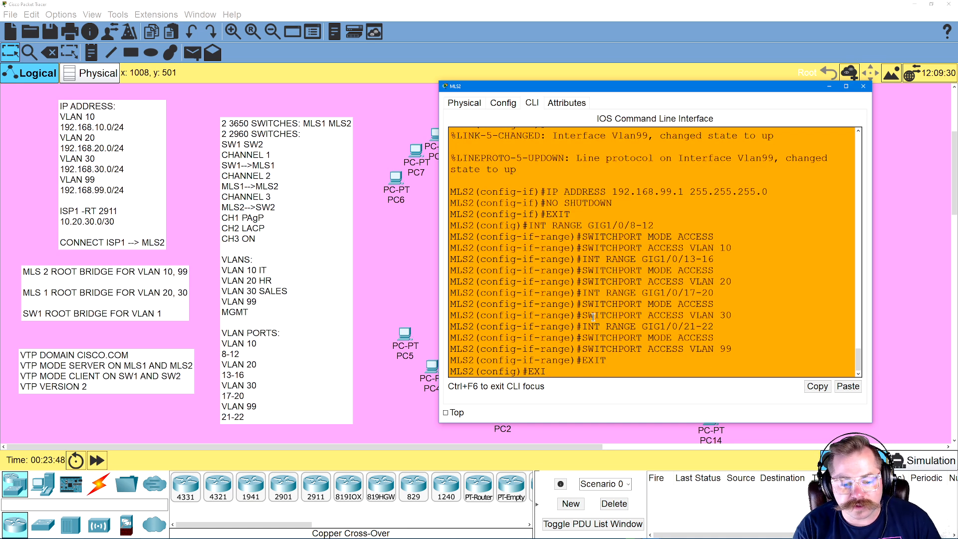
type("T")
key("Return")
type("WR")
key("Return")
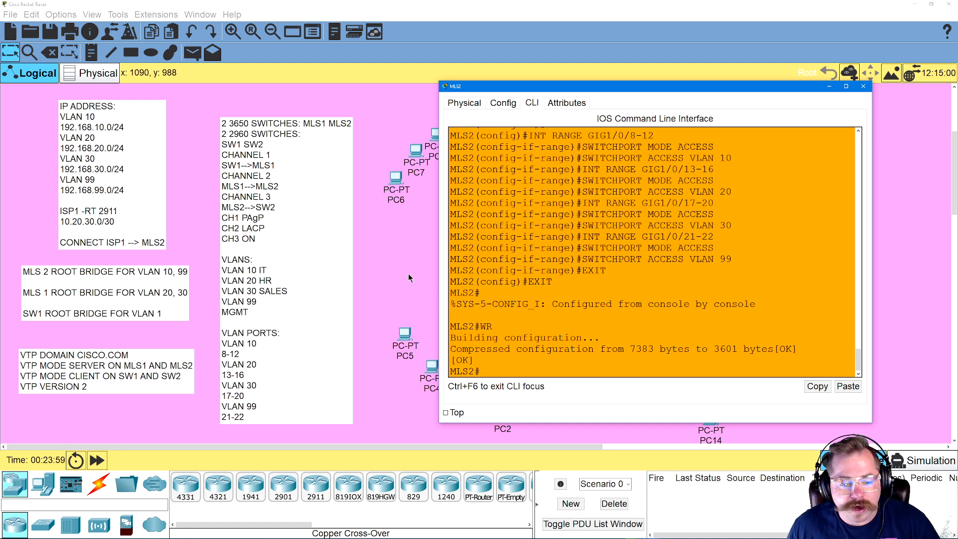
Switch to the MLS1 command line and enter configuration of interface range GIG1/0/1-4
left_click(394, 290)
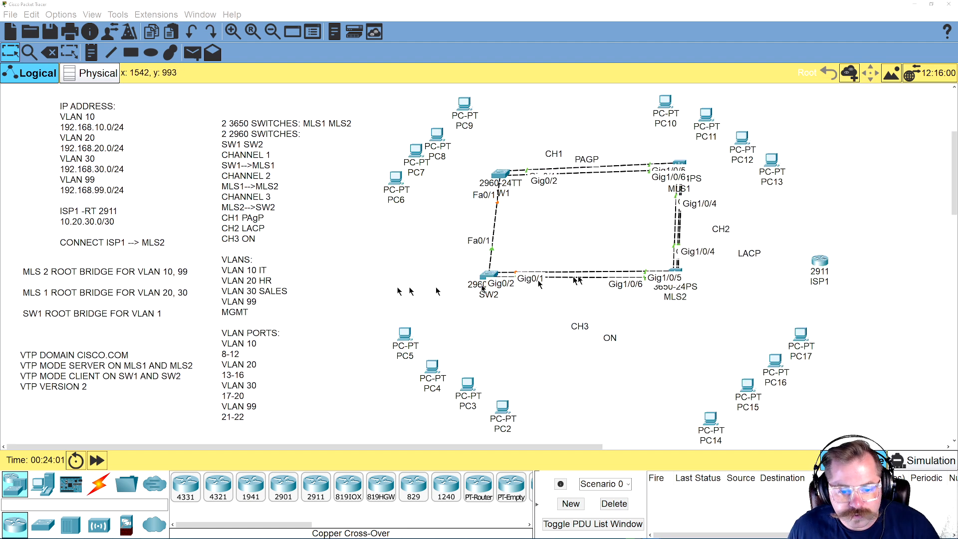
left_click(677, 167)
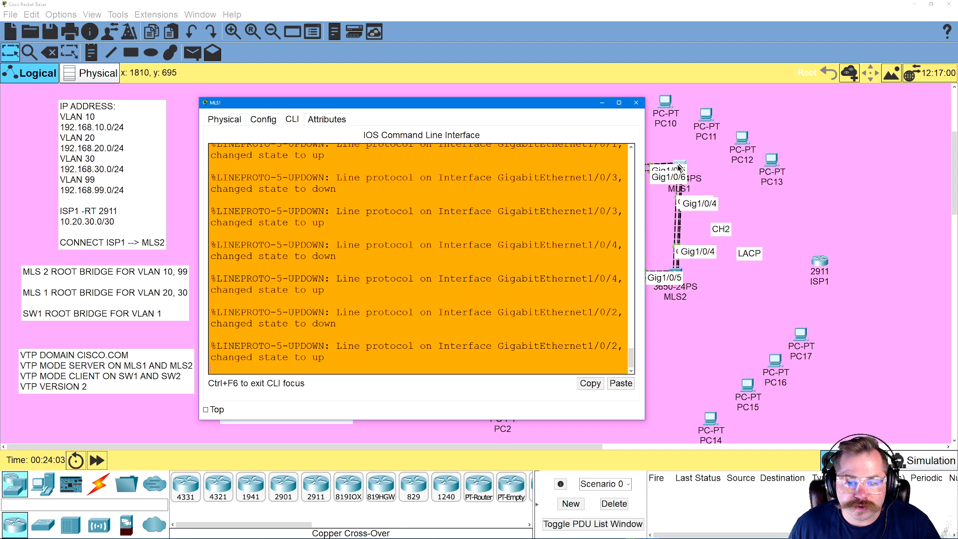
key("Return")
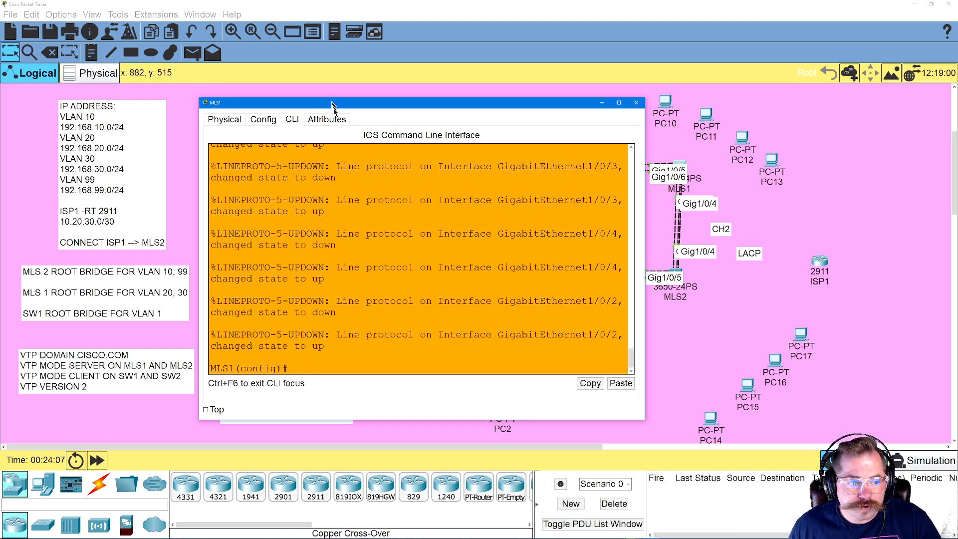
left_click_drag(336, 105, 480, 111)
type("I")
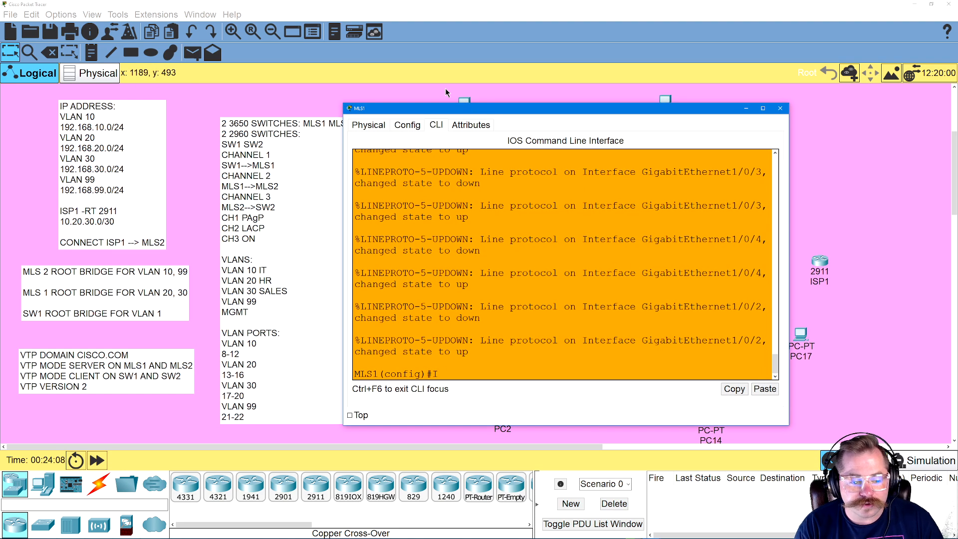
type("NT RANGE")
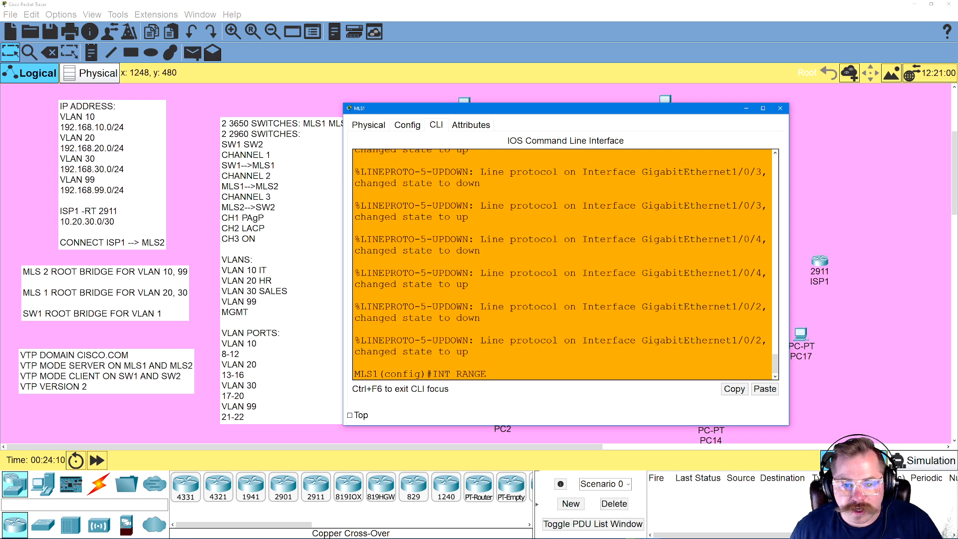
left_click_drag(569, 111, 633, 124)
type("GIG1/0/1-4")
key("Return")
Bundle MLS1's GIG1/0/1-4 ports into an LACP EtherChannel with CHANNEL-GROUP 2 MODE ACTIVE
type("CHANNEL-GROUP")
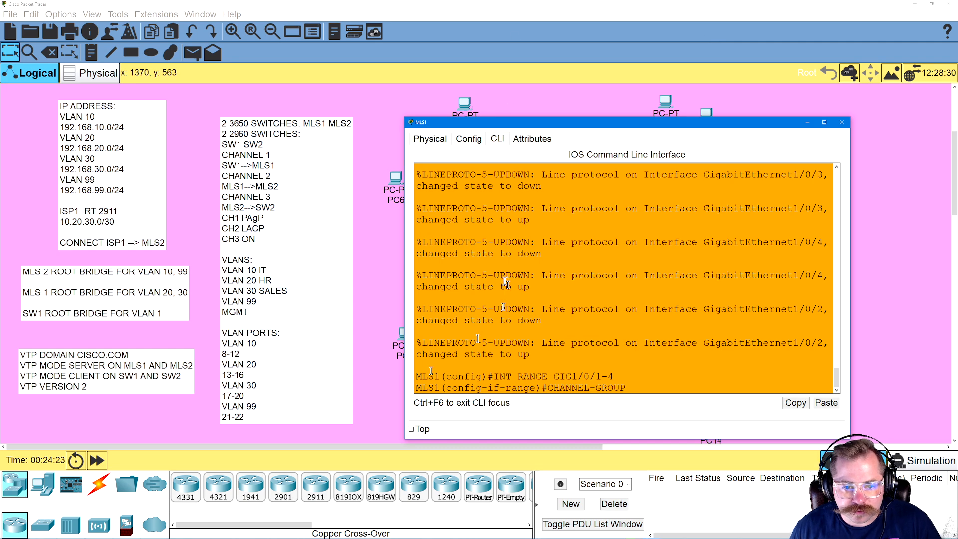
left_click_drag(558, 124, 454, 111)
type("2 MODE")
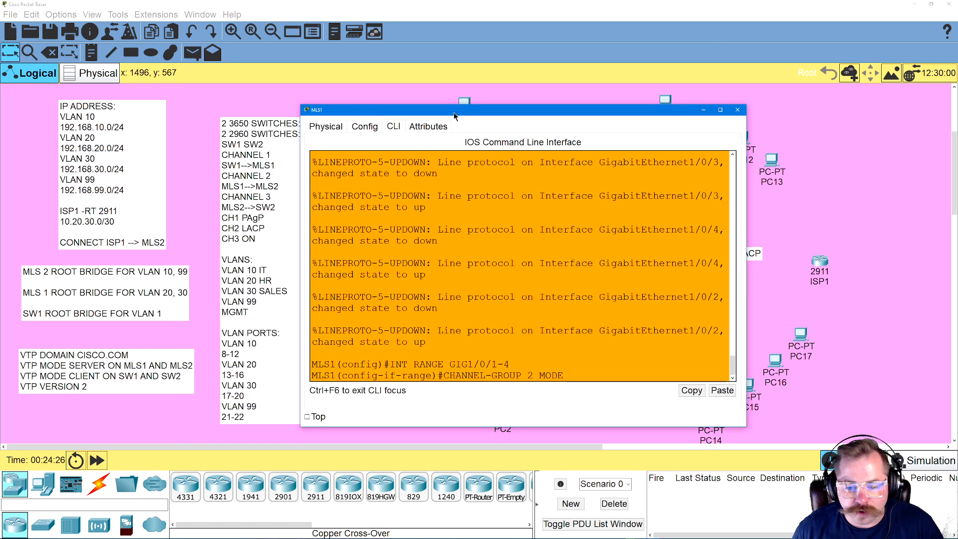
type(" ACTIVE")
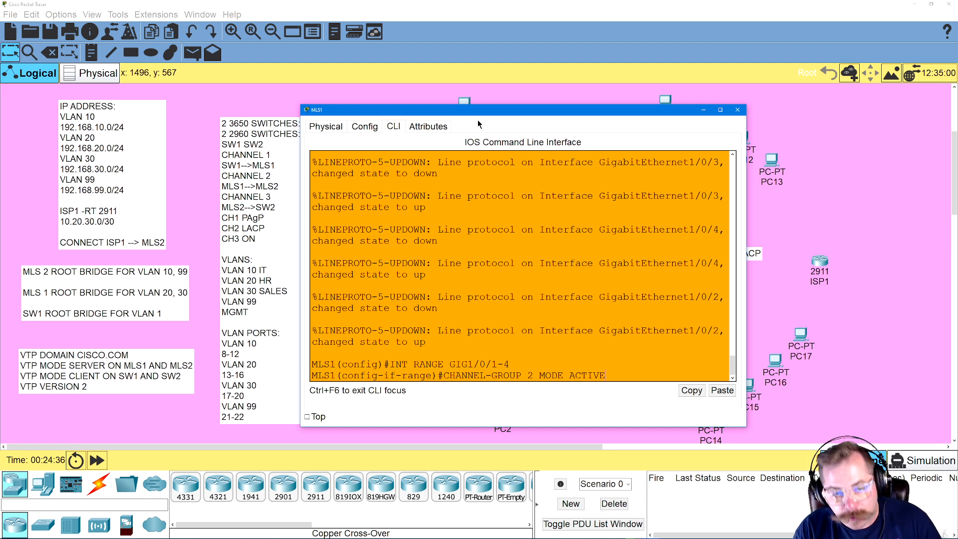
key("Return")
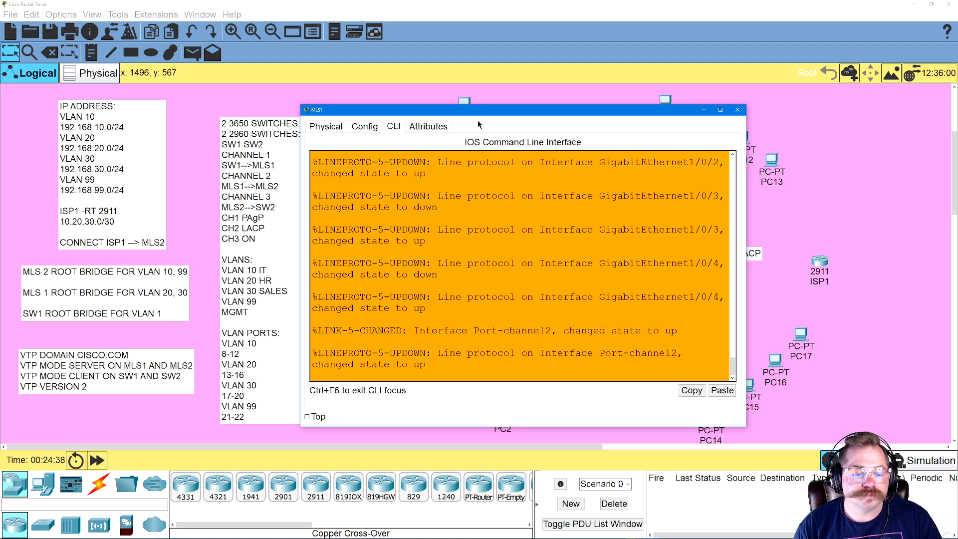
Set interface PORT-CHANNEL 2 on MLS1 to trunk mode with SWITCHPORT MODE TRUNK
type("INT PORT-CHANNEL")
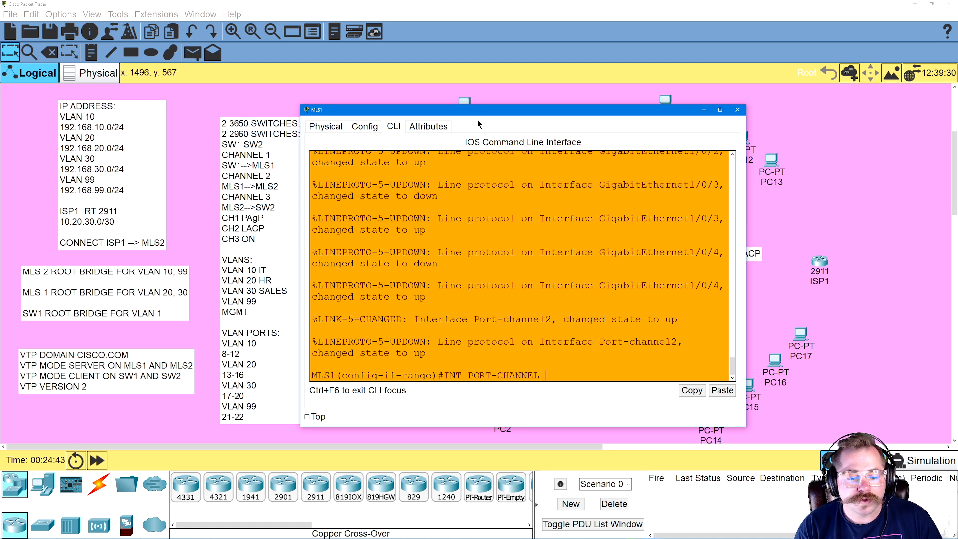
type(" 2")
key("Return")
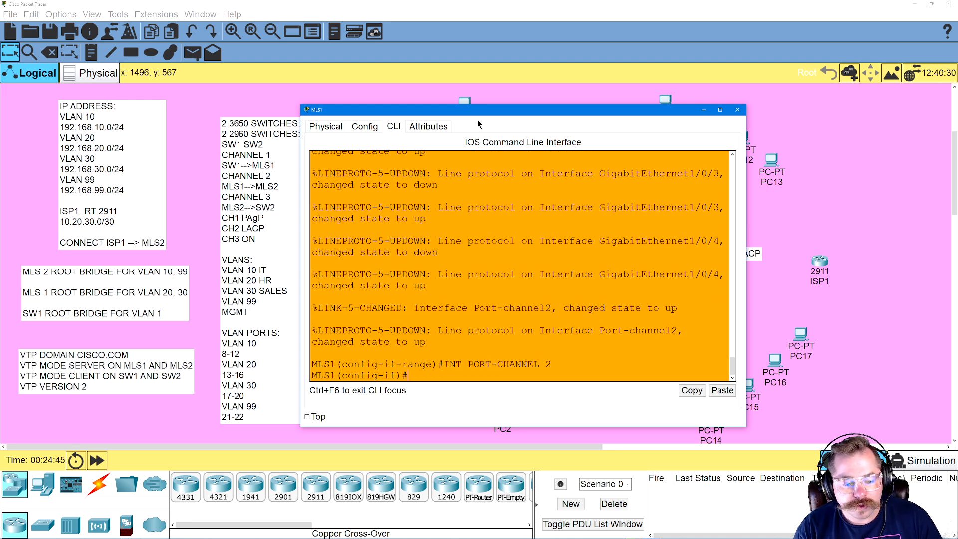
type("SWITCHPORT MODE TRUNK")
key("Return")
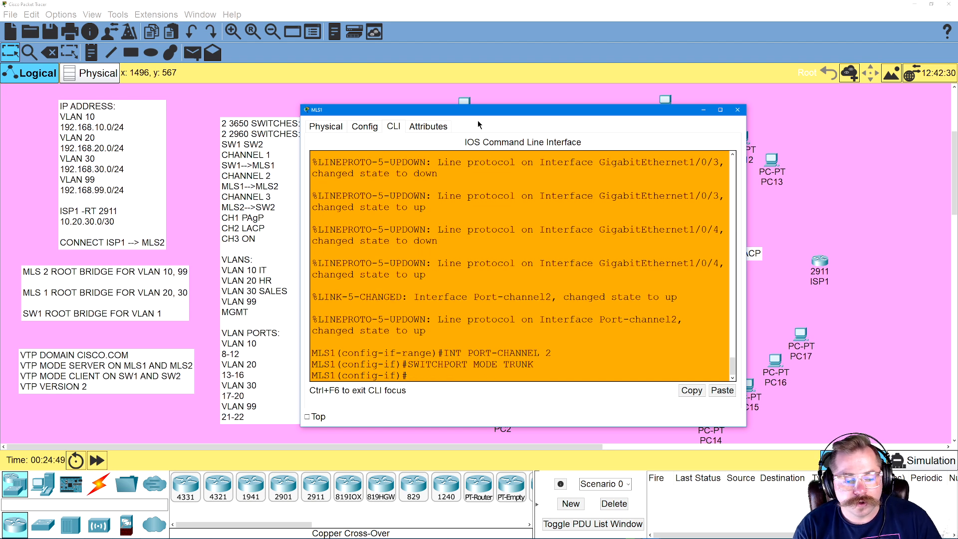
Exit configuration mode on MLS1 and save its configuration with WR
type("EXIT")
key("Return")
type("EXIT")
key("Return")
key("Return")
type("WR")
key("Return")
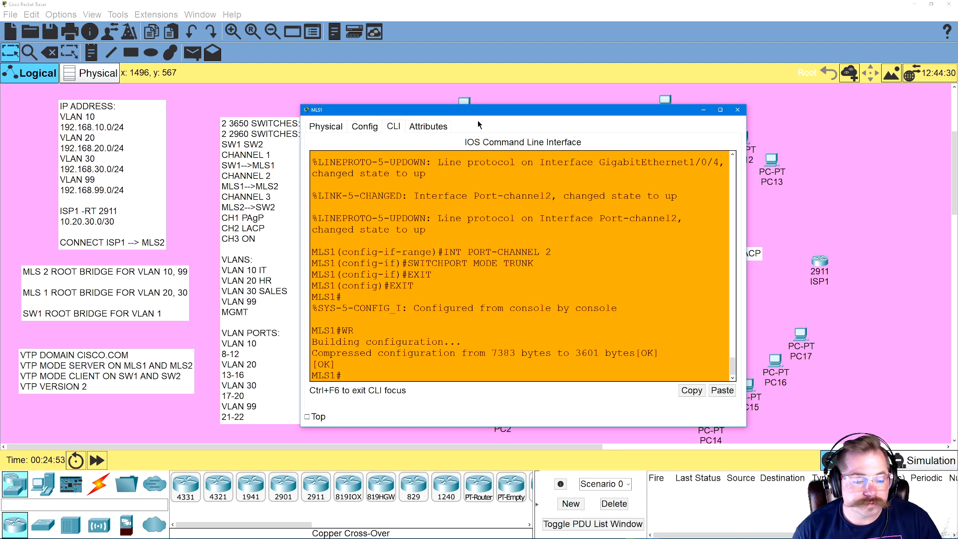
left_click(576, 8)
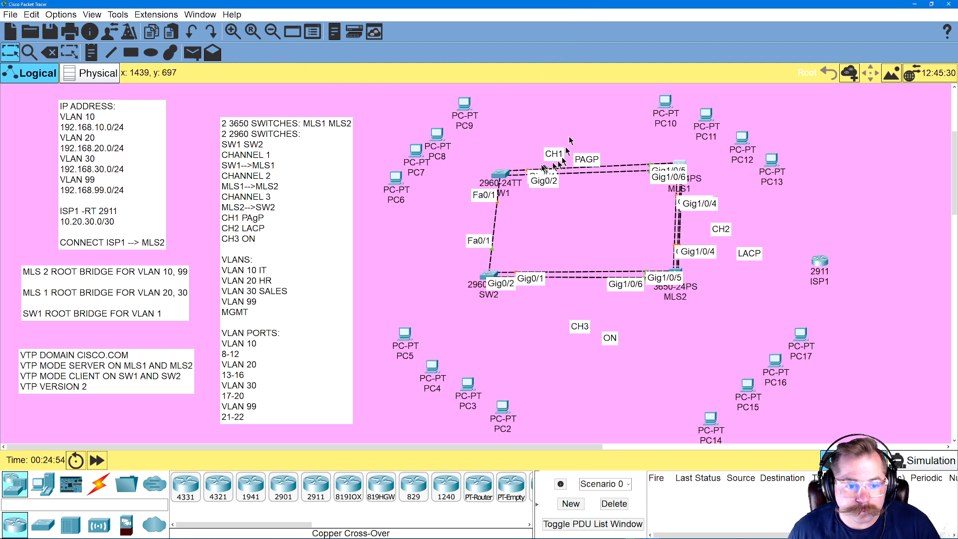
left_click(505, 172)
left_click_drag(552, 131, 288, 143)
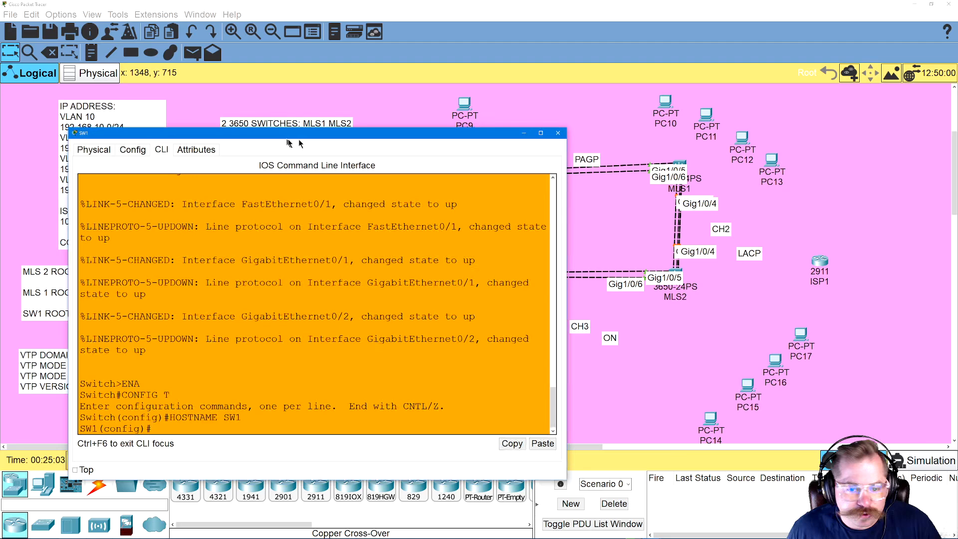
Switch to the MLS1 command line and enter global configuration mode with CONFIG T
left_click(677, 167)
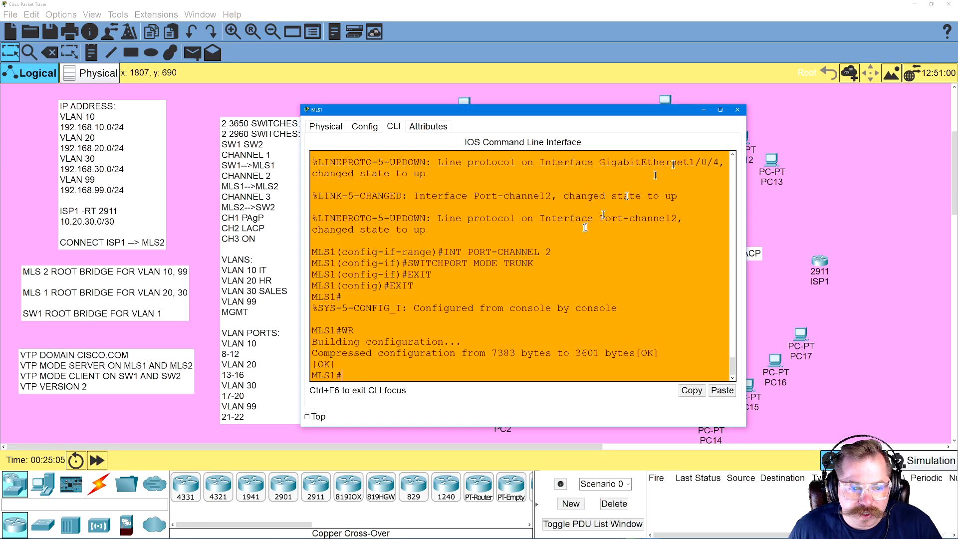
key("Return")
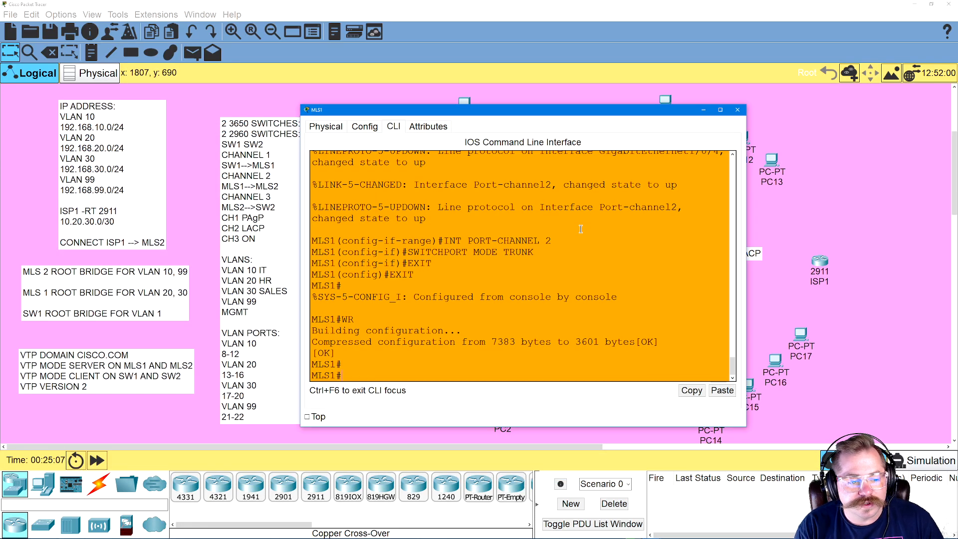
left_click_drag(614, 109, 694, 121)
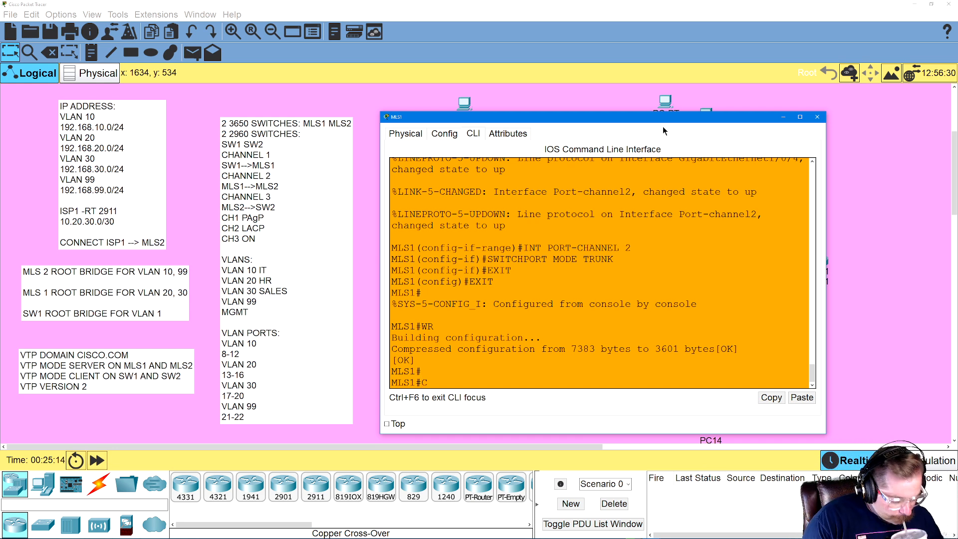
type("ONFIG T")
key("Return")
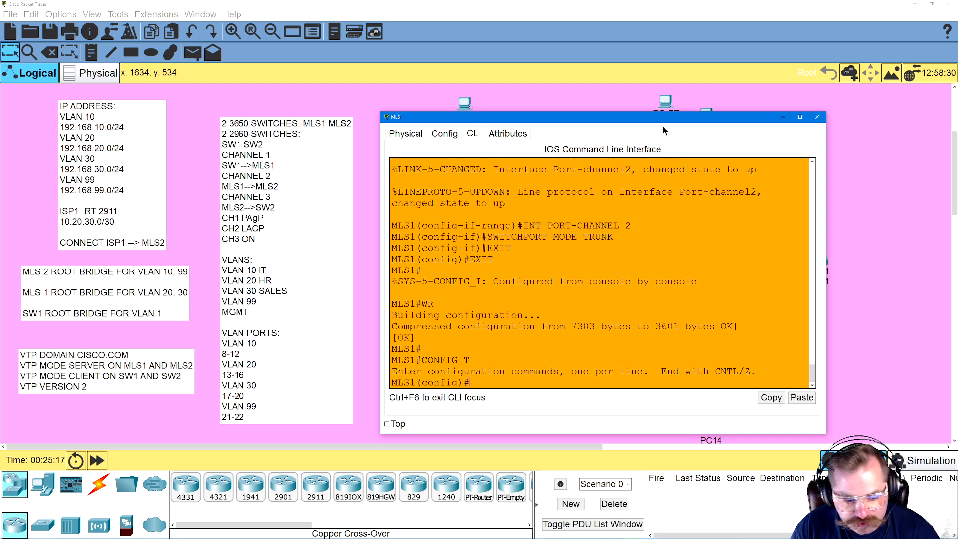
Enter configuration of interface range GIG1/0/5-6 on MLS1
type("INT RANGE")
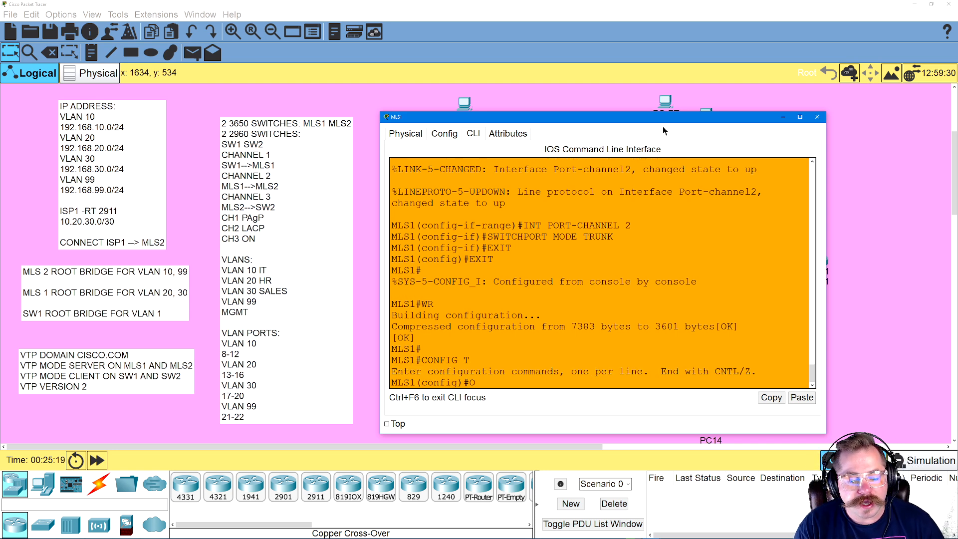
type(" GIG")
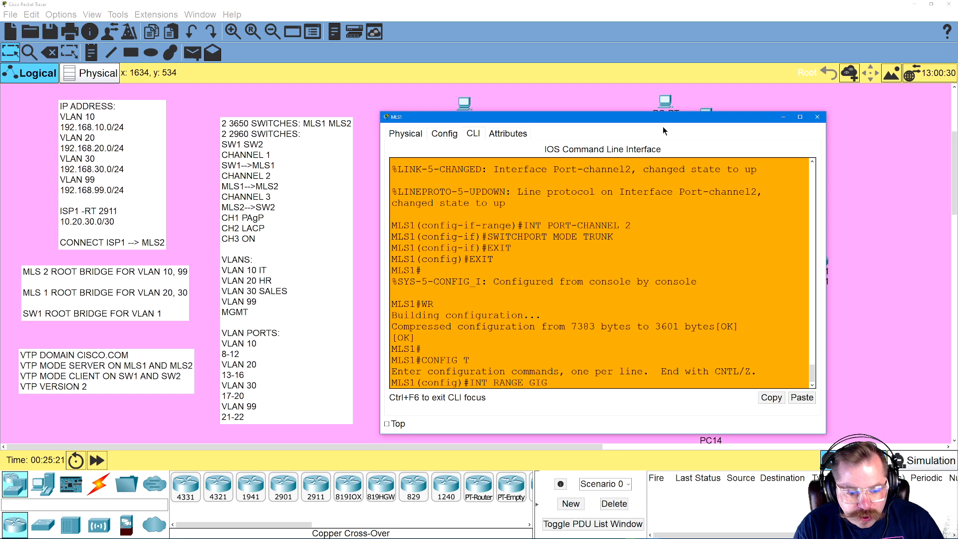
type("1/0/5-6")
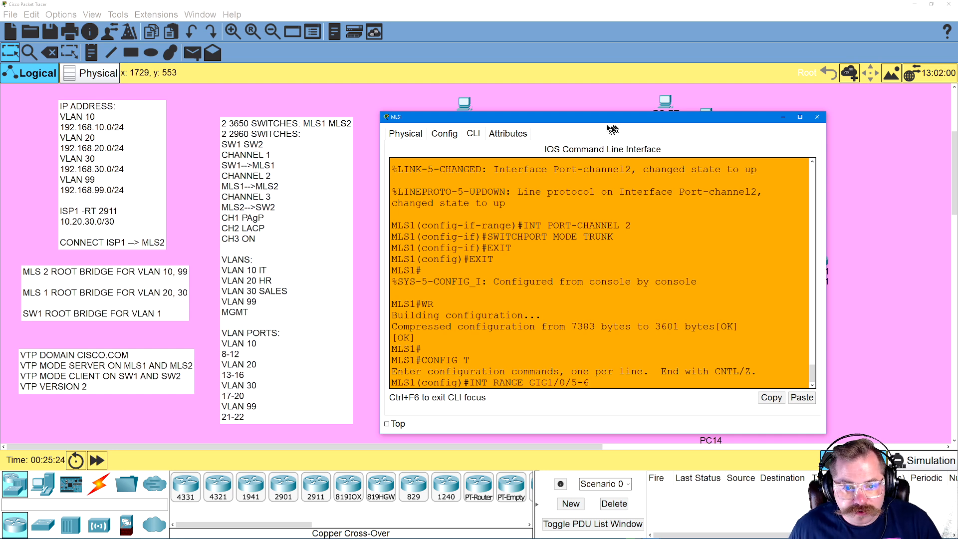
left_click_drag(603, 124, 598, 231)
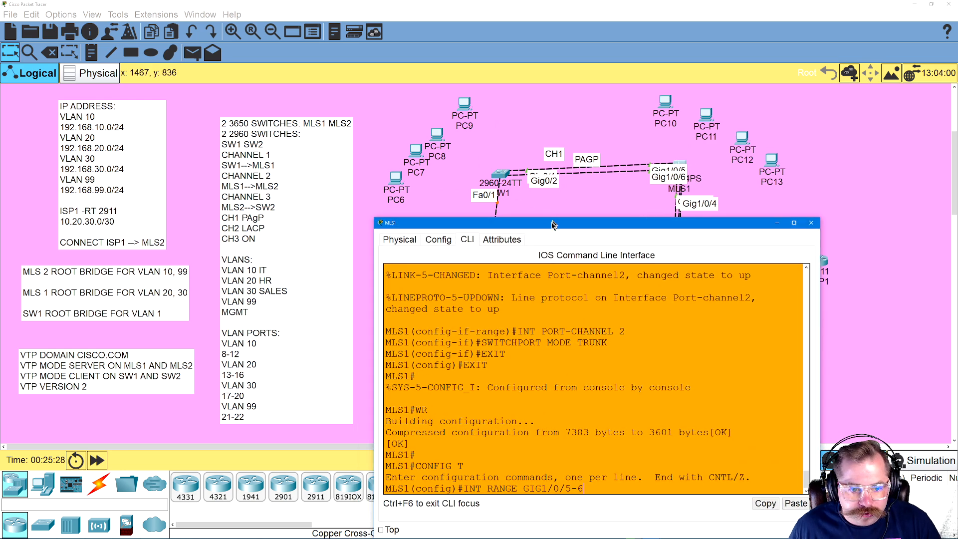
left_click_drag(550, 225, 549, 141)
key("Return")
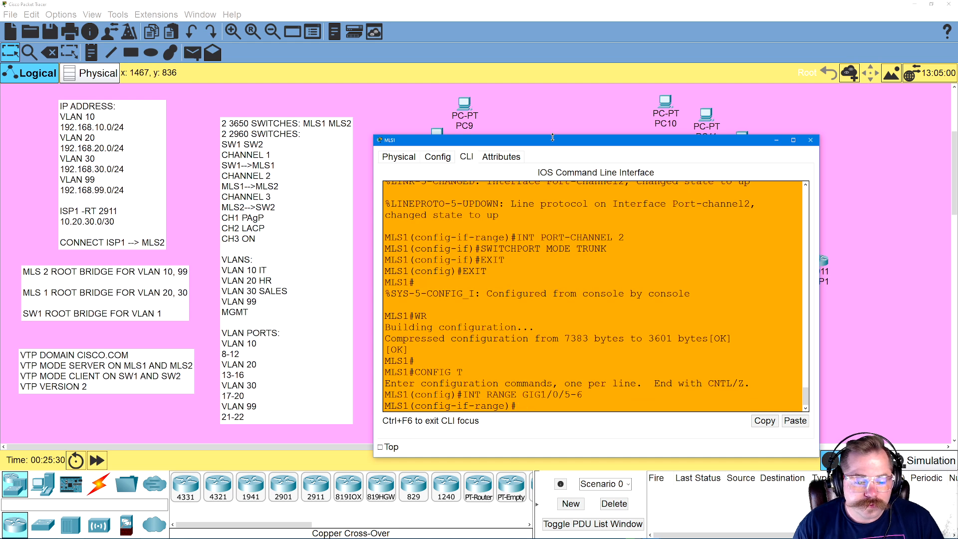
List the modes available for CHANNEL-GROUP 1 on MLS1's GIG1/0/5-6 ports using the command help, and examine the PAgP and LACP options
type("SWITCHPORT MODE TRUNK")
key("Up")
key("Up")
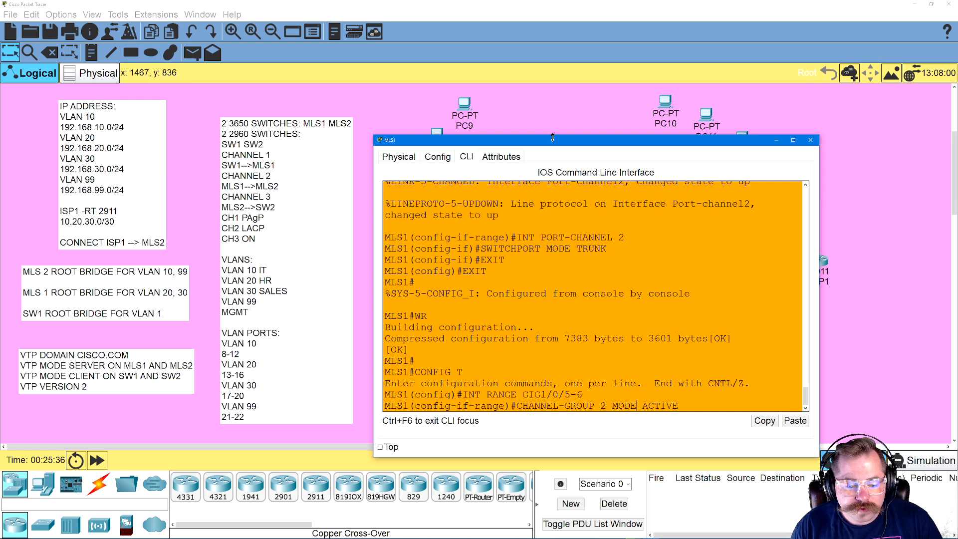
key("Left")
key("Left")
key("Left")
key("Left")
key("Left")
key("Left")
key("Left")
key("Left")
key("Left")
key("Left")
key("Left")
key("Left")
key("BackSpace")
type("1")
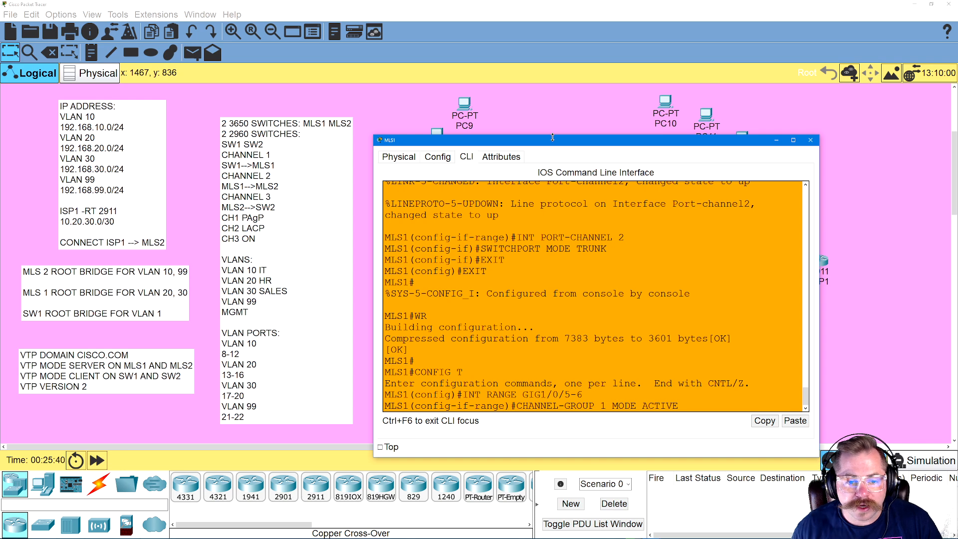
left_click_drag(529, 142, 461, 136)
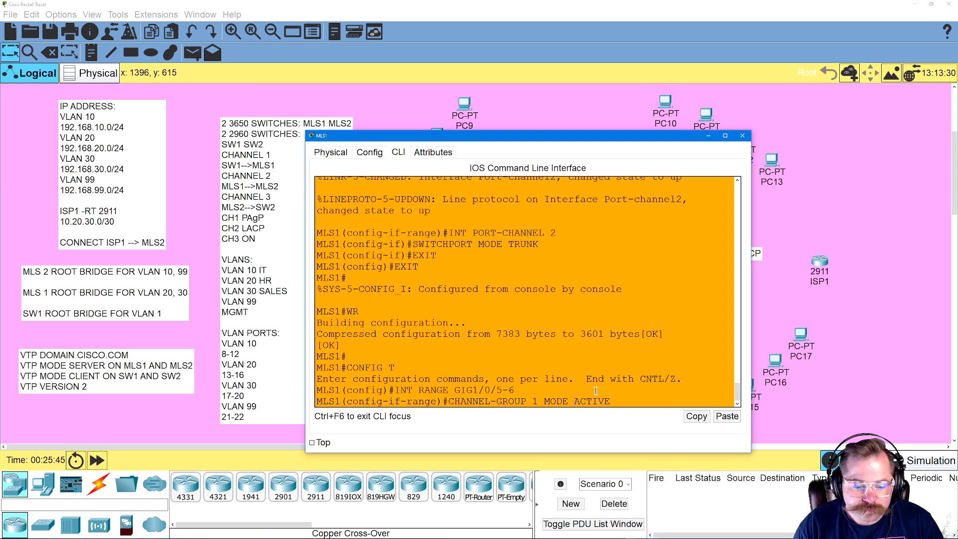
key("BackSpace")
key("BackSpace")
key("BackSpace")
type("DESIRABL")
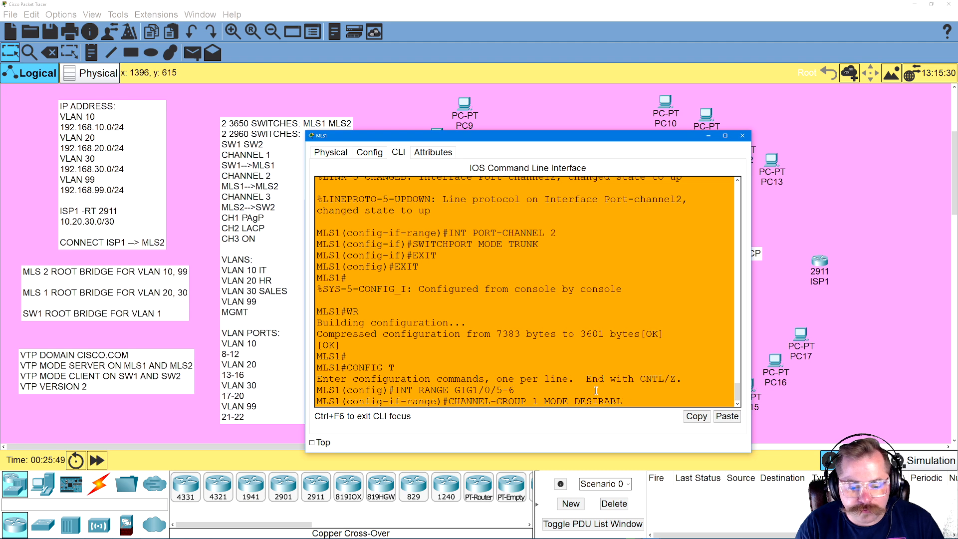
key("BackSpace")
key("BackSpace")
key("BackSpace")
key("BackSpace")
key("BackSpace")
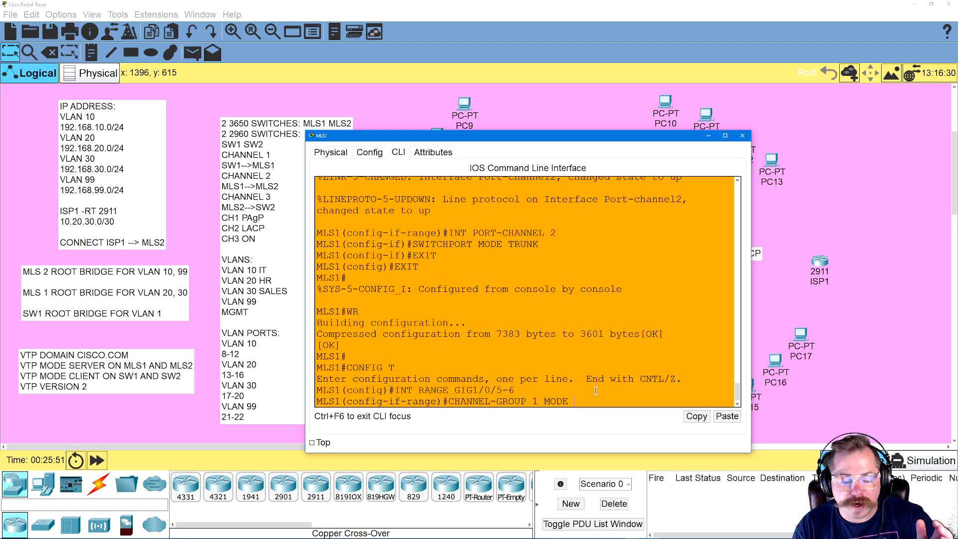
type("?")
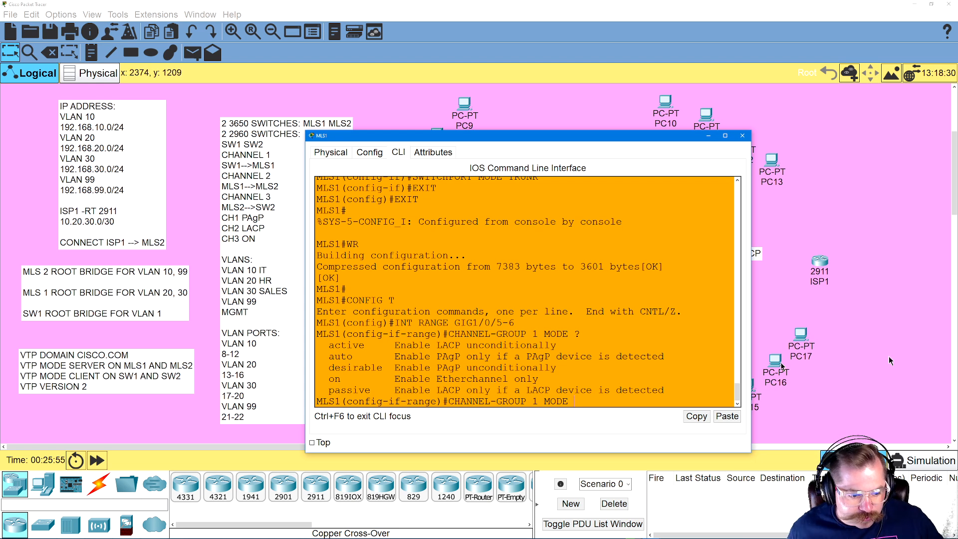
left_click_drag(425, 345, 448, 390)
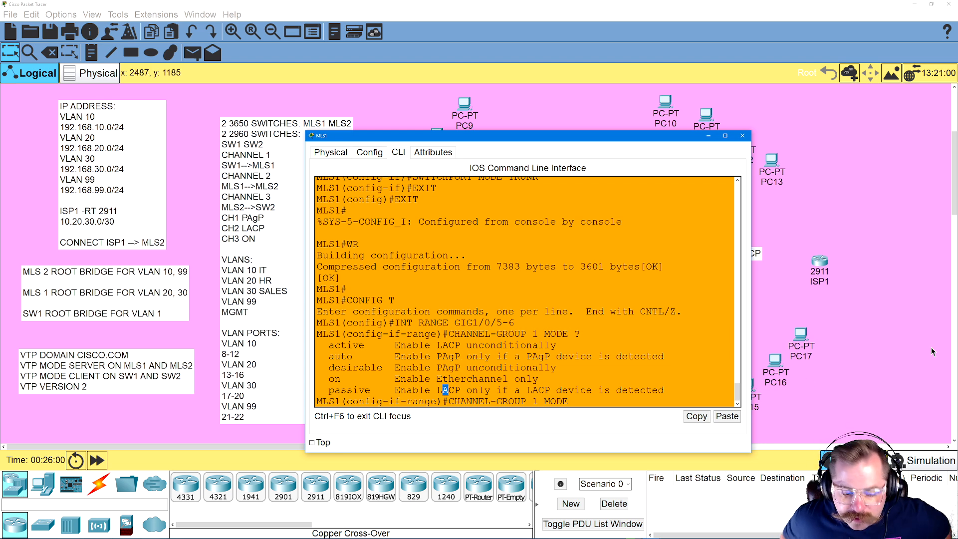
Assign MLS1's GIG1/0/5-6 ports to a PAgP EtherChannel with CHANNEL-GROUP 2 MODE DESIRABLE
key("BackSpace")
key("BackSpace")
key("BackSpace")
key("BackSpace")
key("BackSpace")
key("BackSpace")
key("BackSpace")
type("2 MODE ACTIVE")
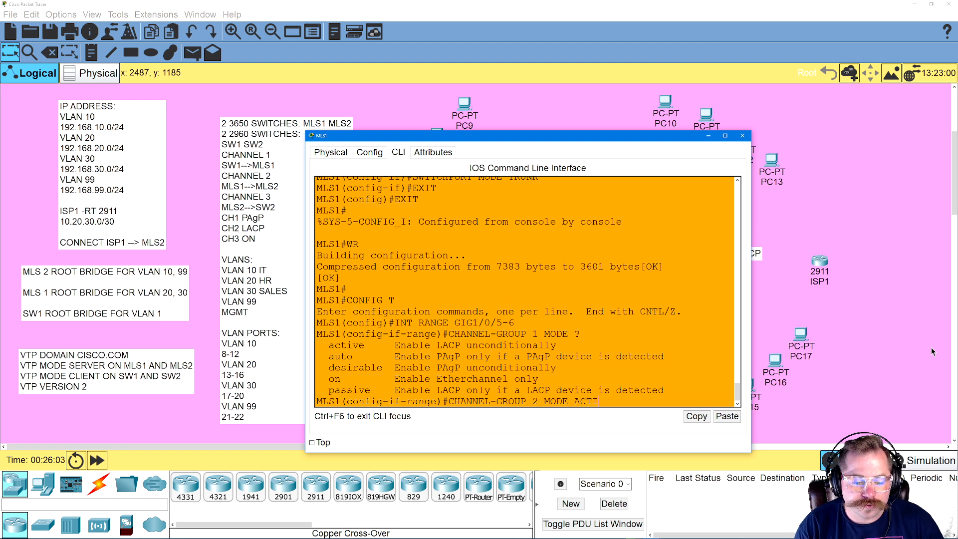
key("BackSpace")
key("BackSpace")
key("BackSpace")
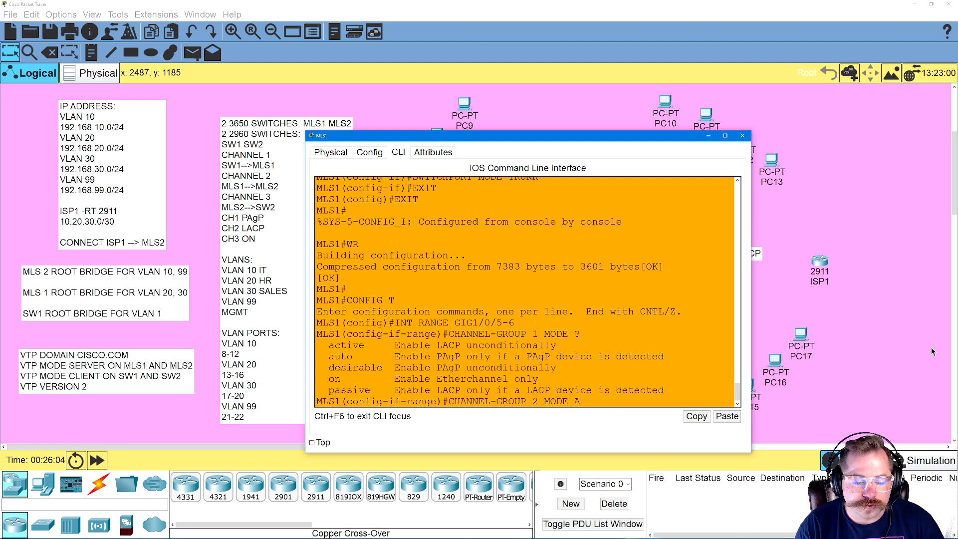
type("ABLE")
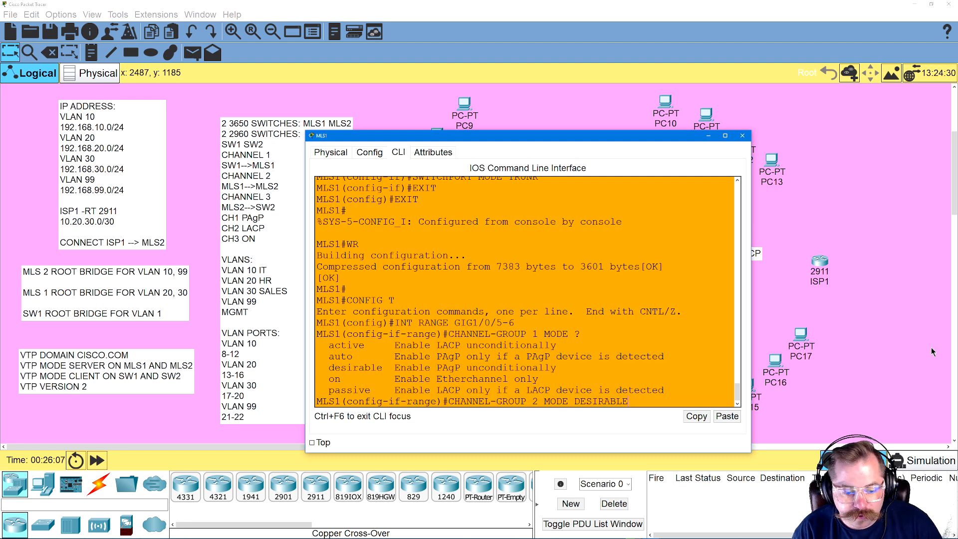
key("Return")
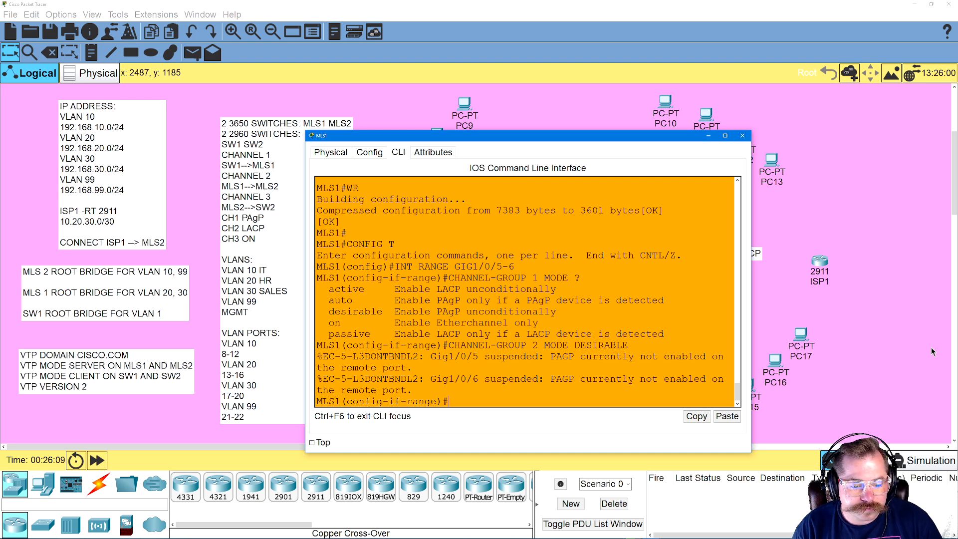
Set interface PORT-CHANNEL 1 on MLS1 to trunk mode with SWITCHPORT MODE TRUNK
type("EXI")
key("BackSpace")
type("INT PORT-CHANNE")
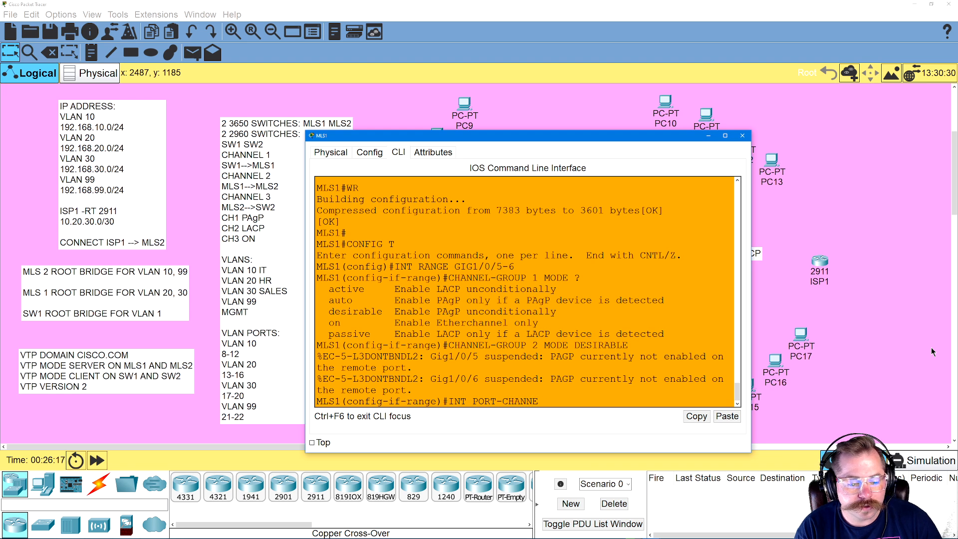
type("L 1")
key("Return")
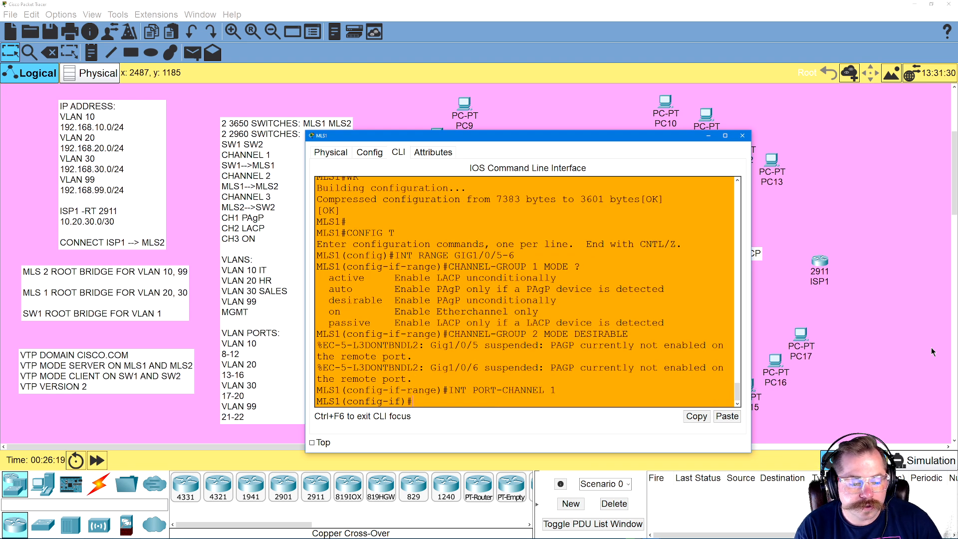
type("SWITCHPORT MODE TRUNK")
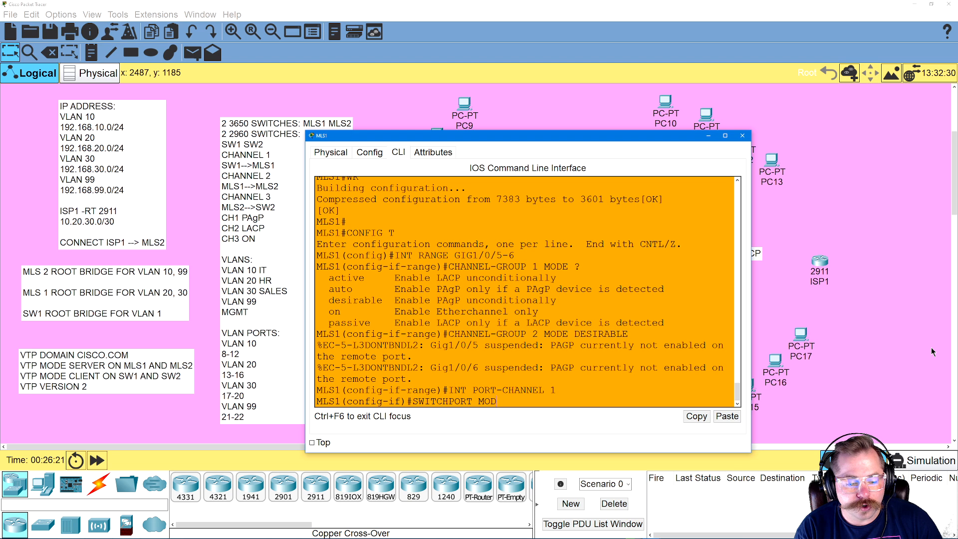
key("Return")
Exit configuration mode on MLS1 and save its configuration with WR
type("EXI")
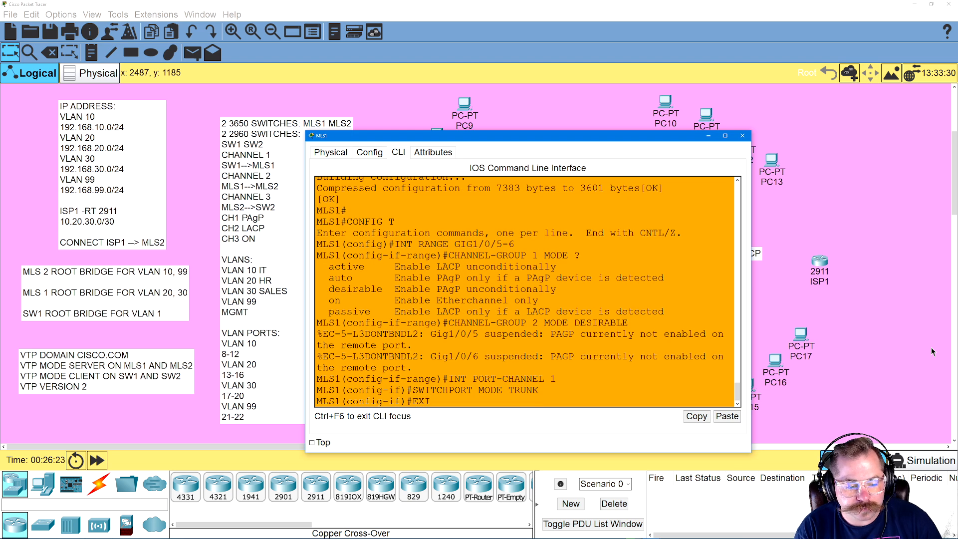
type("T")
key("Return")
type("EXIT")
key("Return")
type("WR")
key("Return")
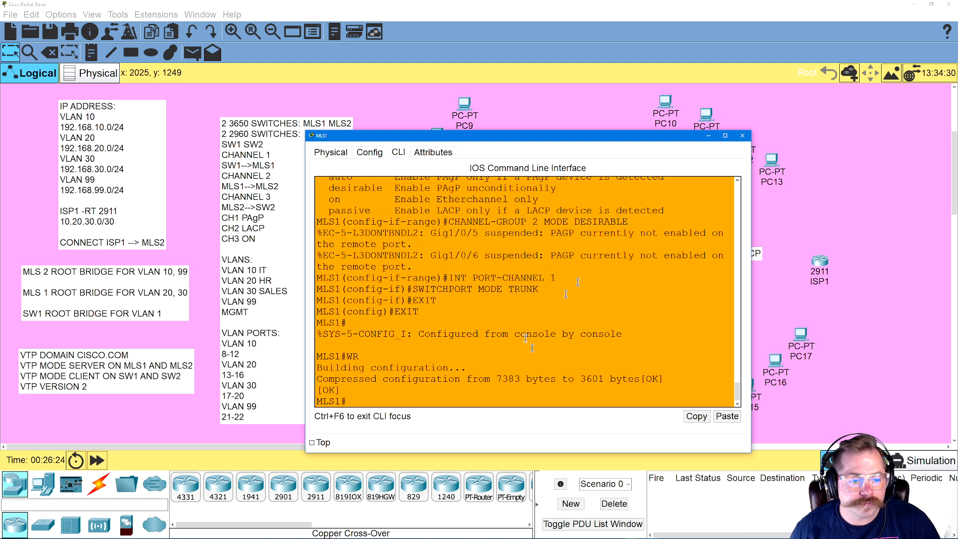
Switch to the SW1 command line and enter configuration of interface range GIG0/1-2
left_click(518, 94)
left_click(497, 183)
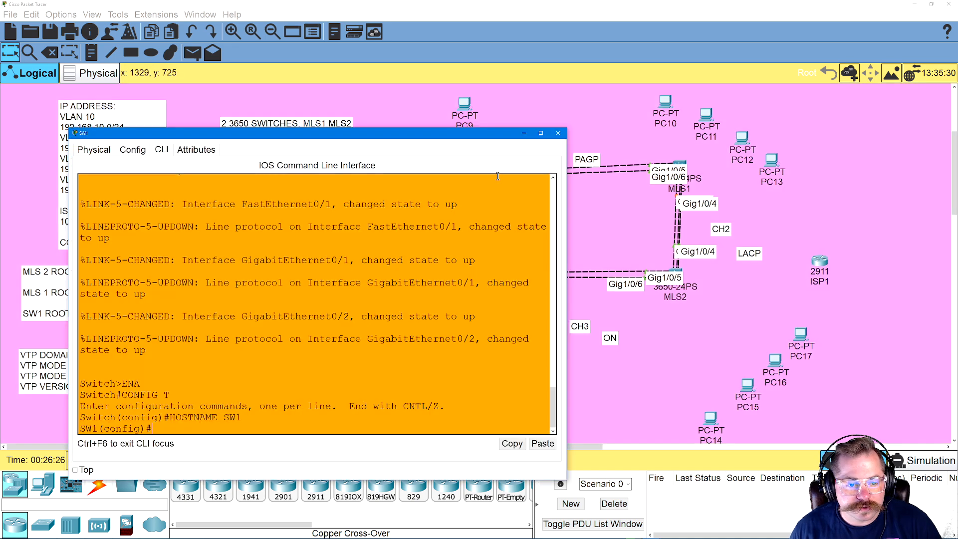
left_click_drag(393, 125, 683, 112)
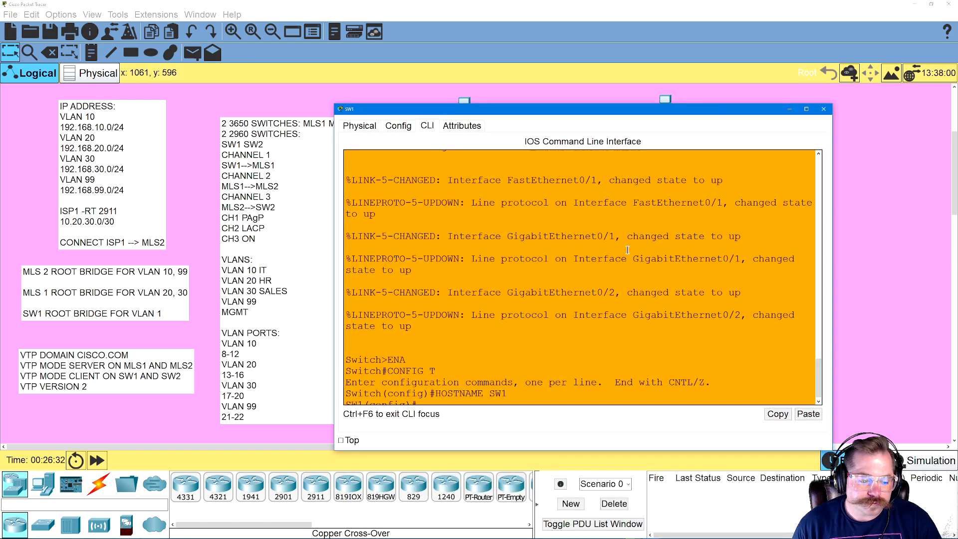
key("Return")
type("INT RANGE GIG0/1-")
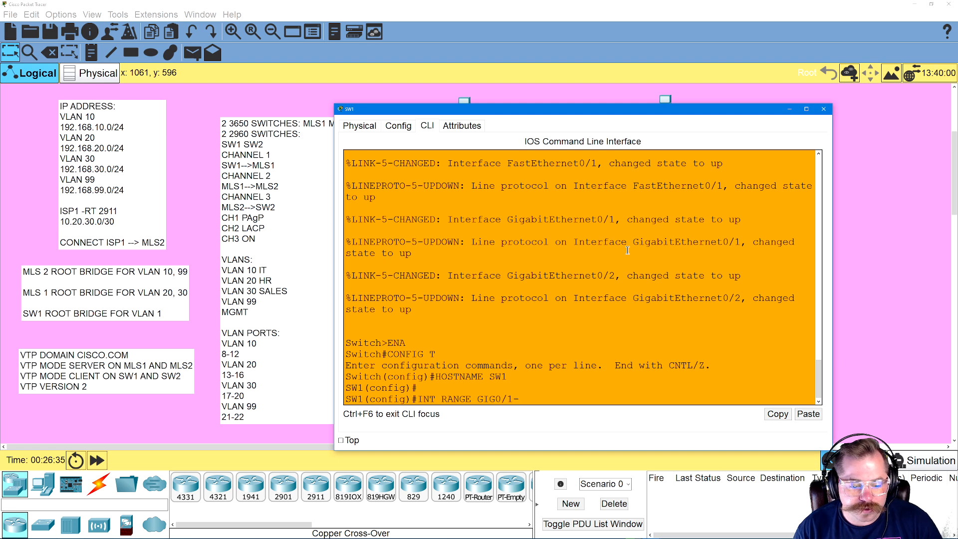
type("5")
key("BackSpace")
type("2")
key("Return")
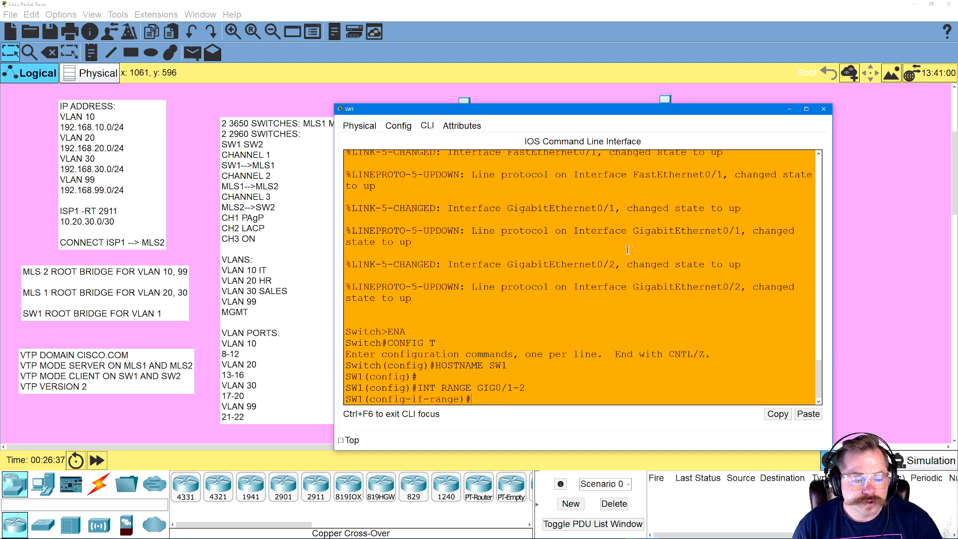
Bundle SW1's GIG0/1-2 ports into a PAgP EtherChannel with CHANNEL-GROUP 1 MODE DESIRABLE
type("CHANNEL")
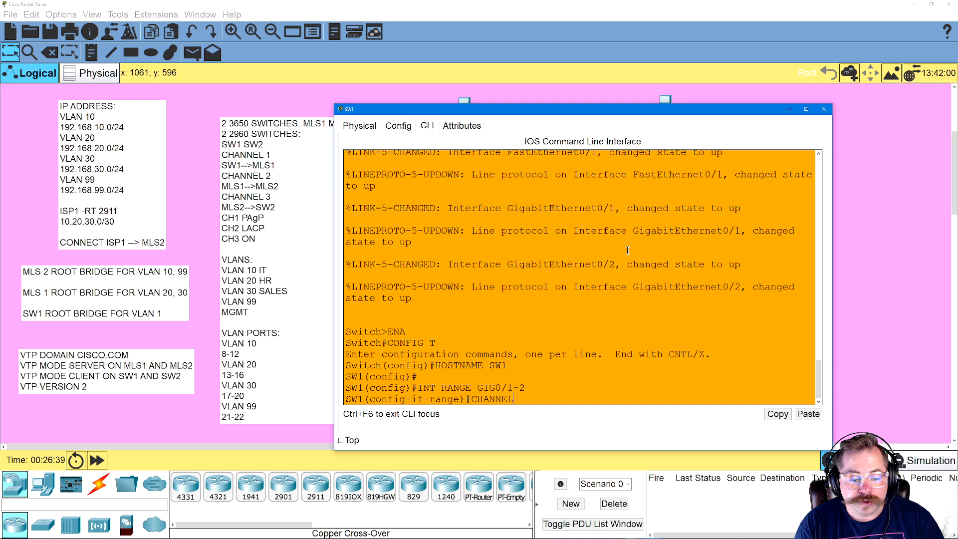
type("-GROUP 1")
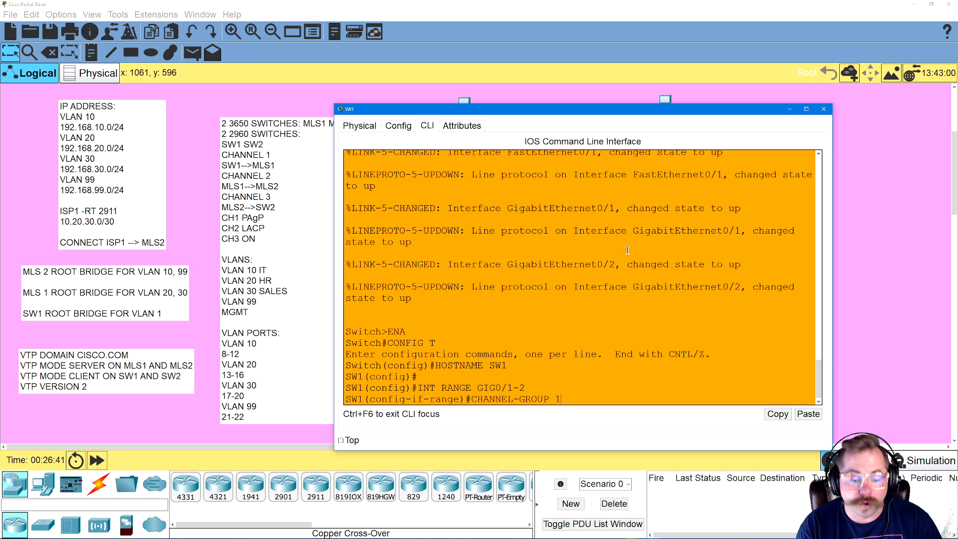
type(" MODE DESIRABLE")
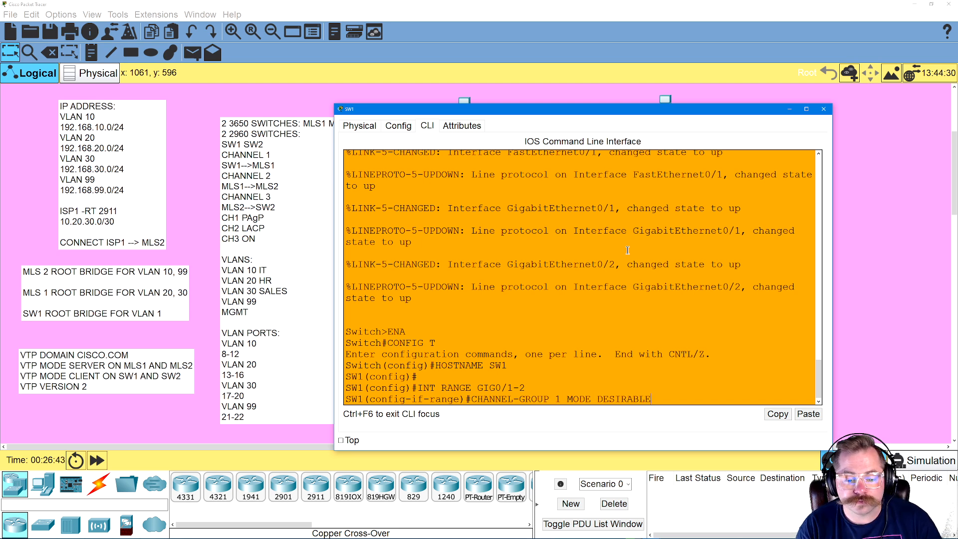
key("Return")
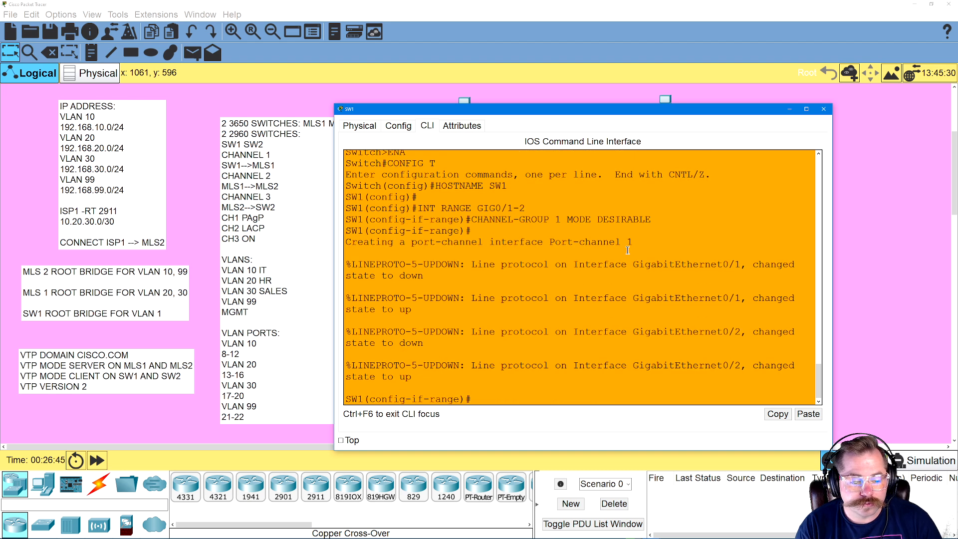
Set interface PORT-CHANNEL 1 on SW1 to trunk mode with SWITCHPORT MODE TRUNK
type("INT ")
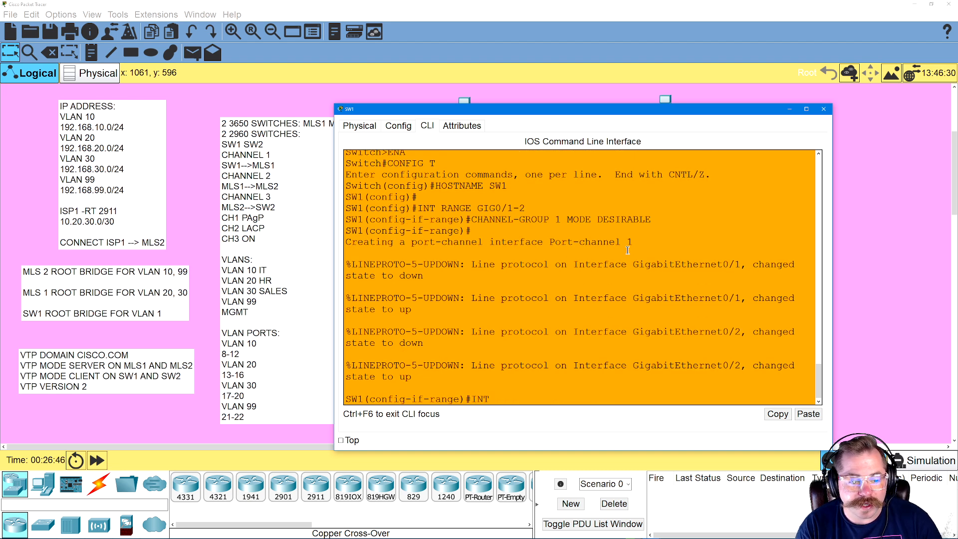
type("PORT-CHANNE")
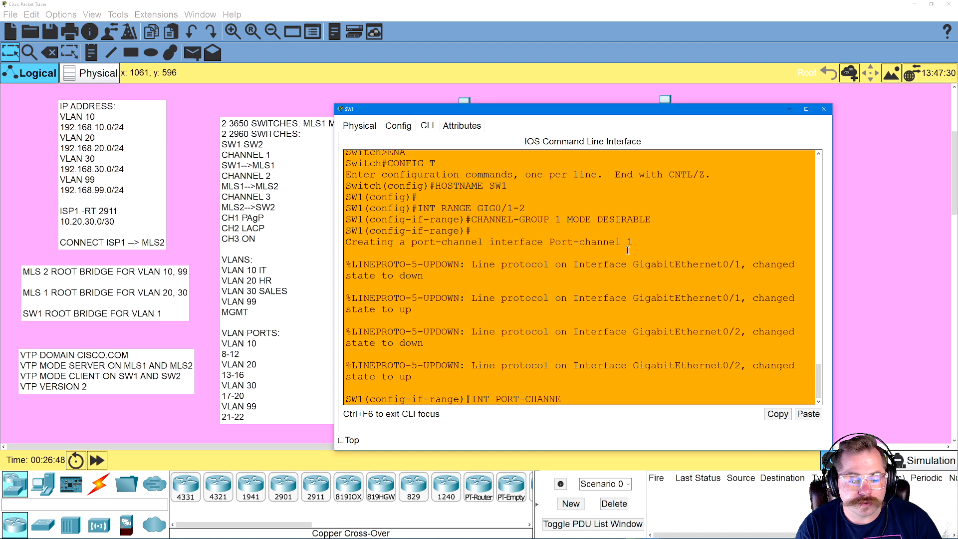
type("L 1")
key("Return")
type("SWITCH")
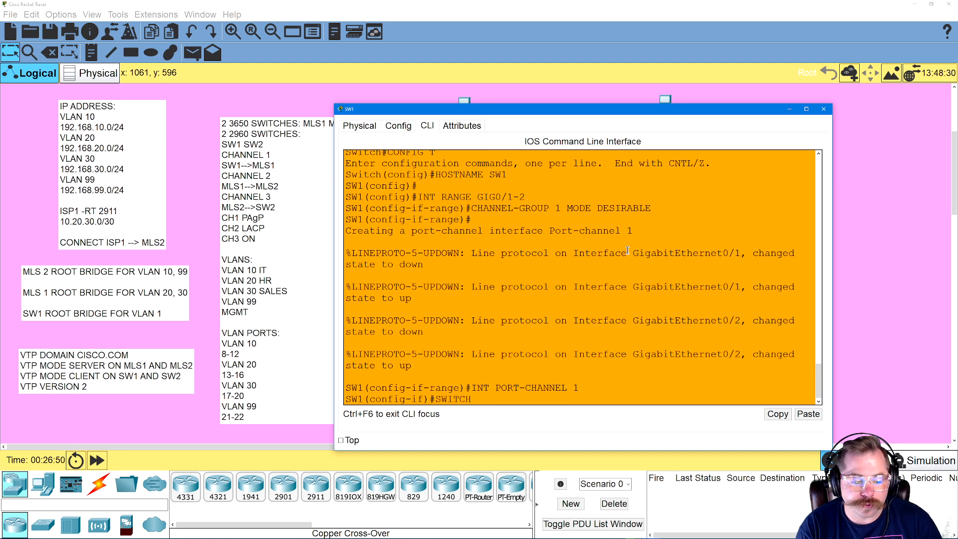
type("PORT MODE ACC")
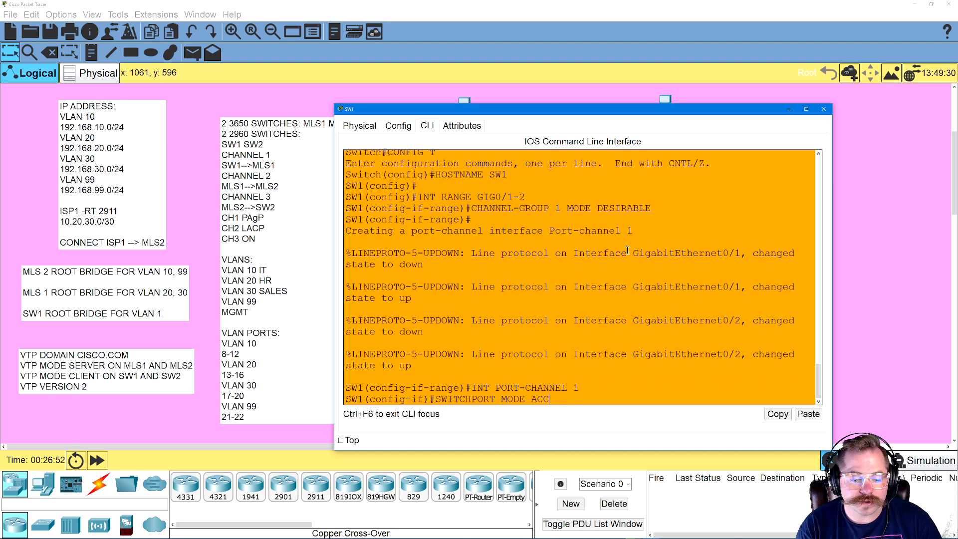
key("BackSpace")
key("BackSpace")
key("BackSpace")
type("TRUNK")
key("Return")
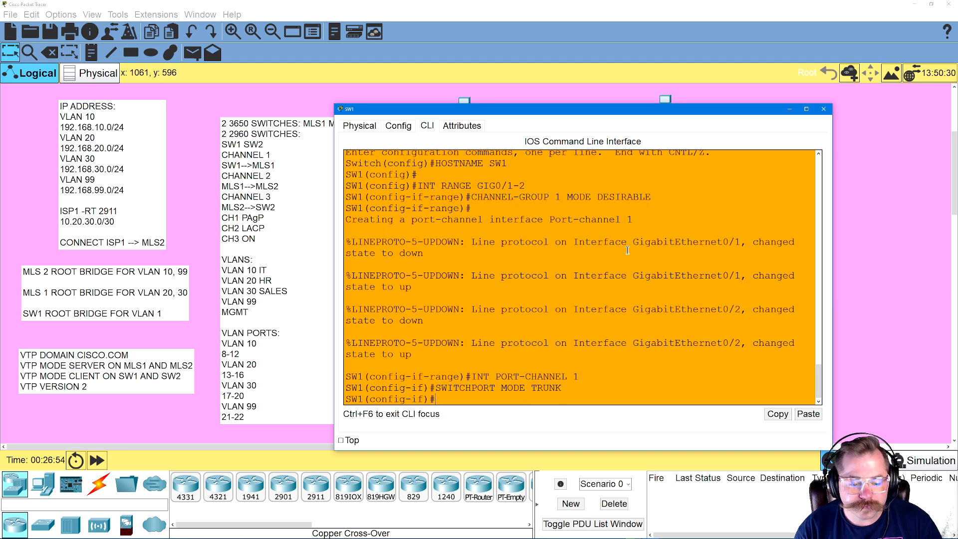
Exit configuration mode on SW1, save its configuration with WR and close its window
type("EXIT")
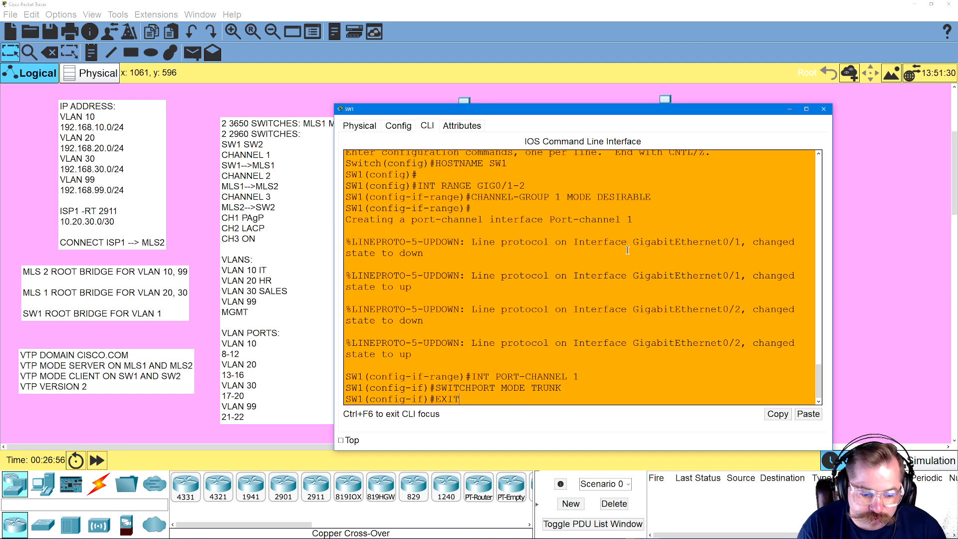
key("Return")
type("EXIT")
key("Return")
type("WR")
key("Return")
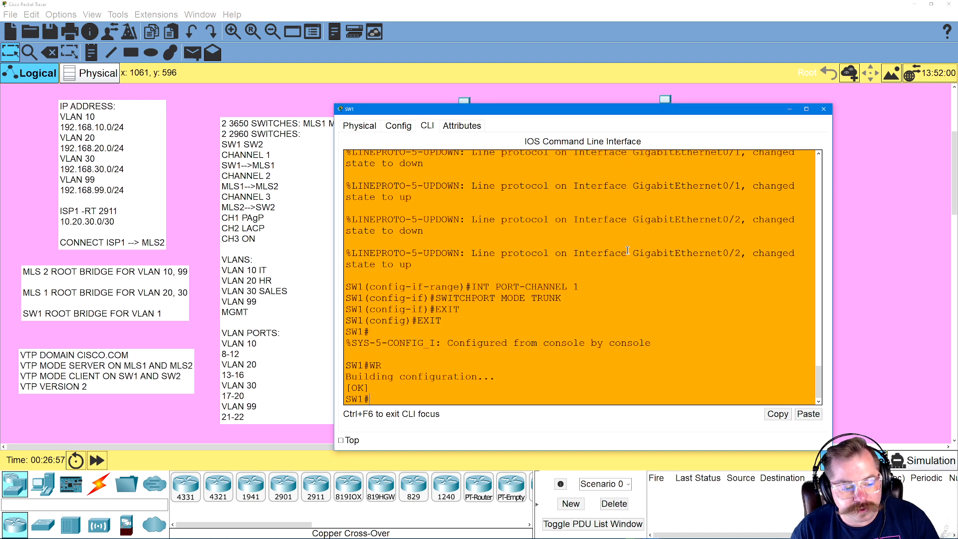
left_click(824, 109)
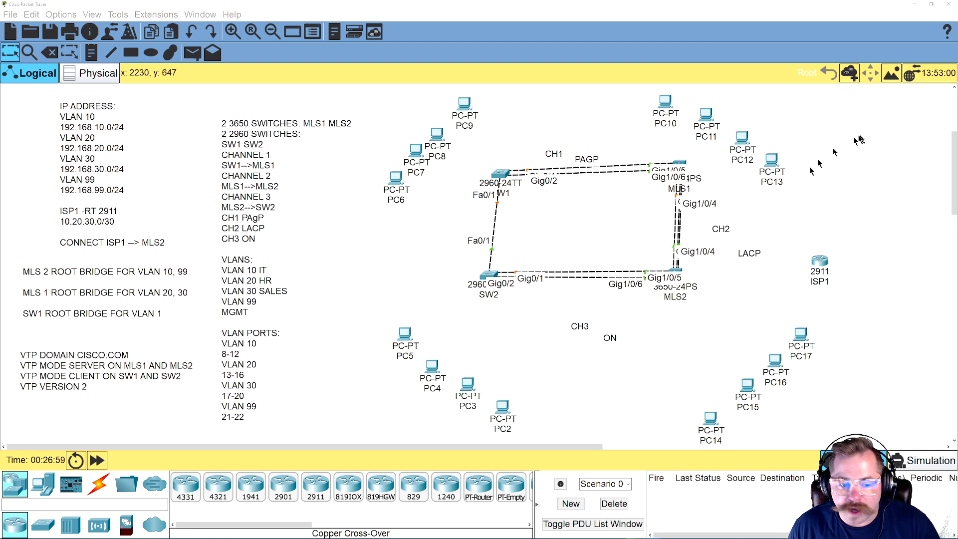
Open the SW2 command line and enter configuration of interface range GIG0/1-2
left_click(483, 278)
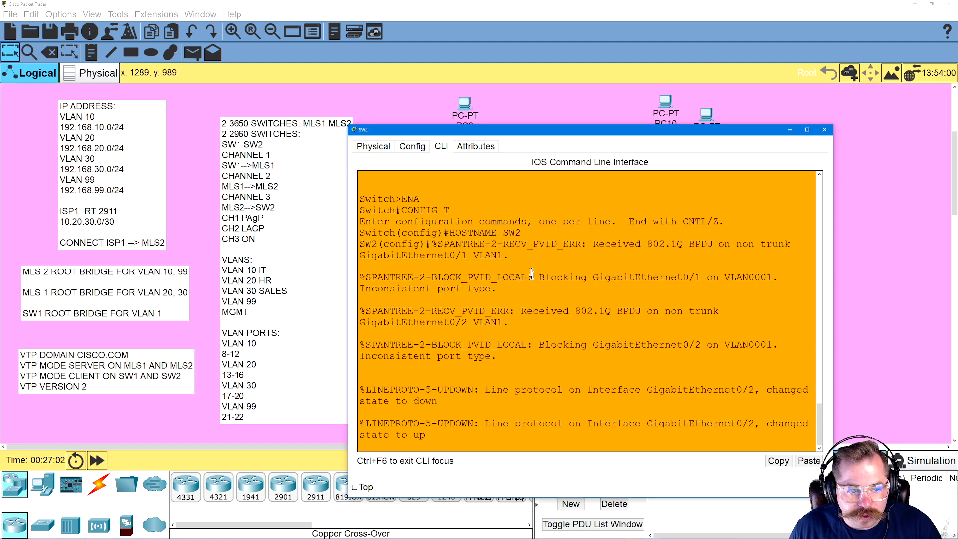
left_click_drag(581, 134, 533, 113)
left_click_drag(507, 325, 535, 324)
key("Return")
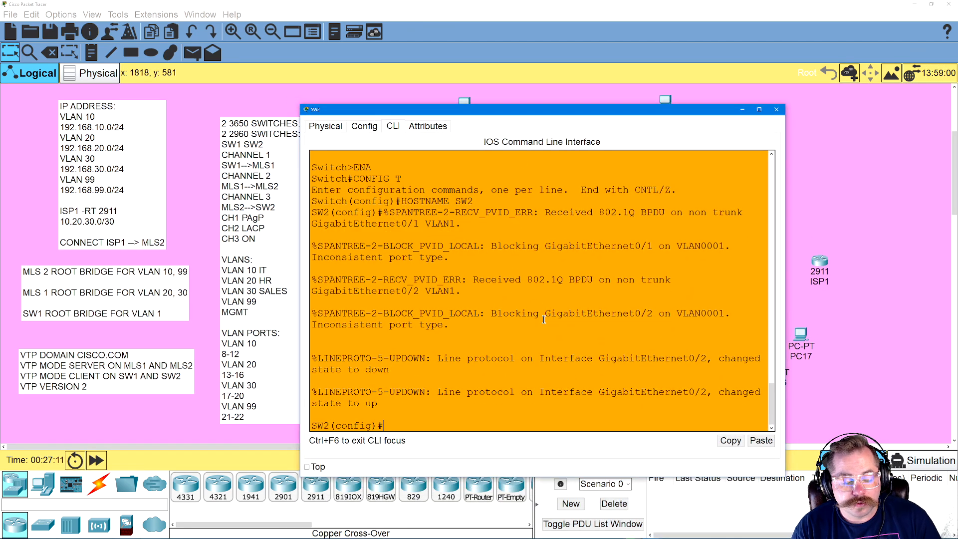
type("INT")
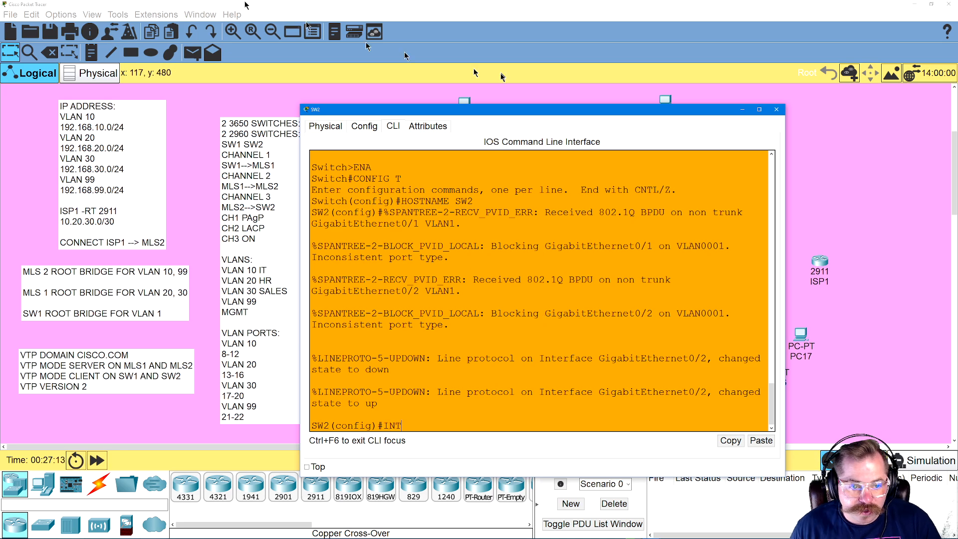
left_click_drag(498, 122, 543, 154)
type("G RANGE GIG0/1-2")
key("Return")
Bundle SW2's GIG0/1-2 ports into a static EtherChannel with CHANNEL-GROUP 3 MODE ON
type("CHAN")
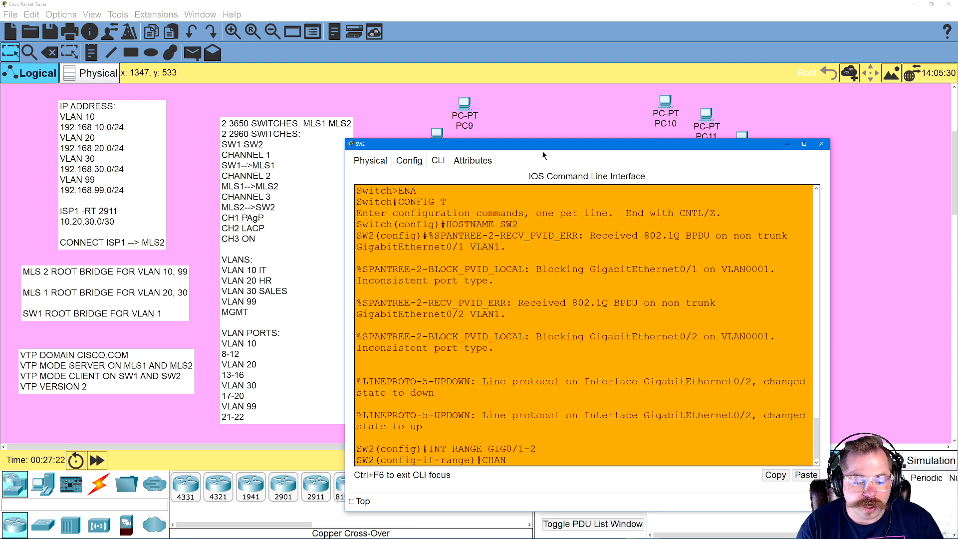
type("NEL-GROU")
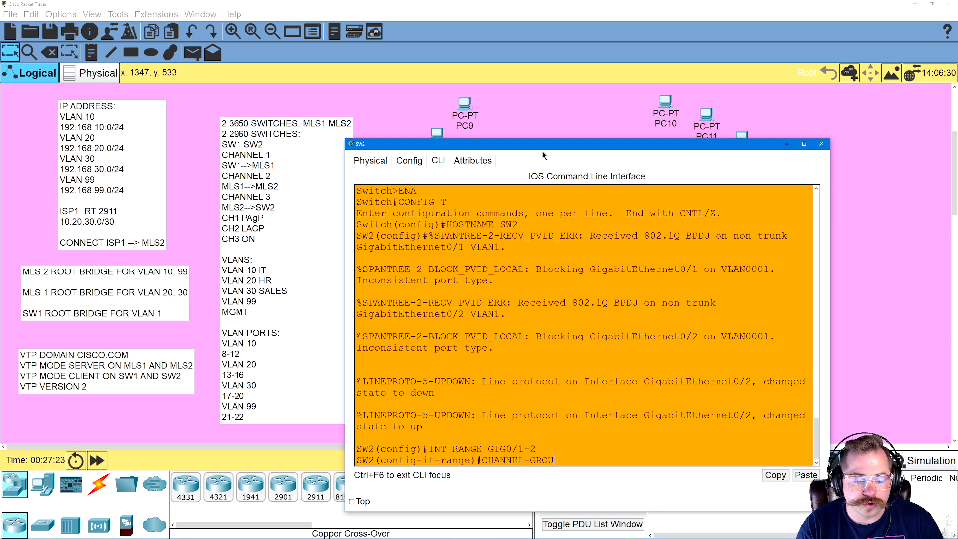
type("P 3 MODE ON")
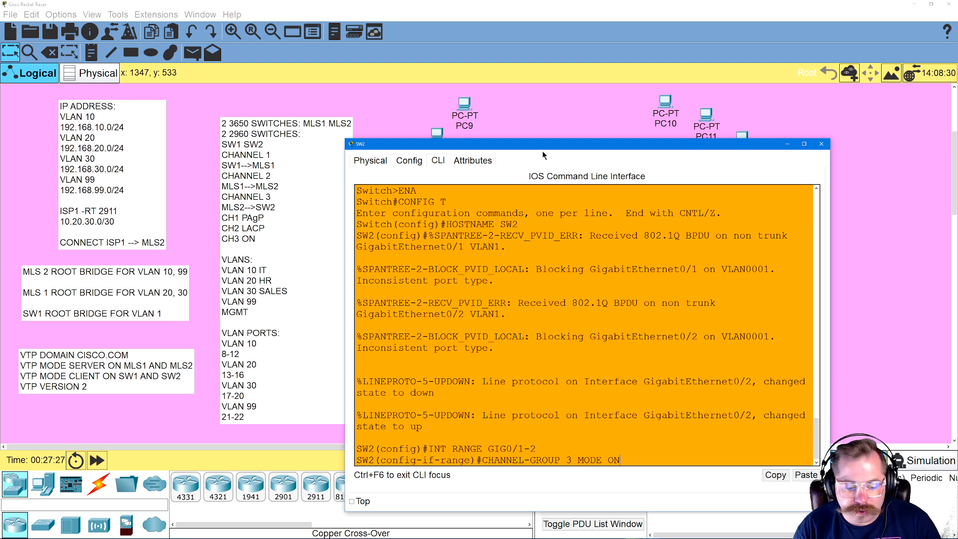
key("Return")
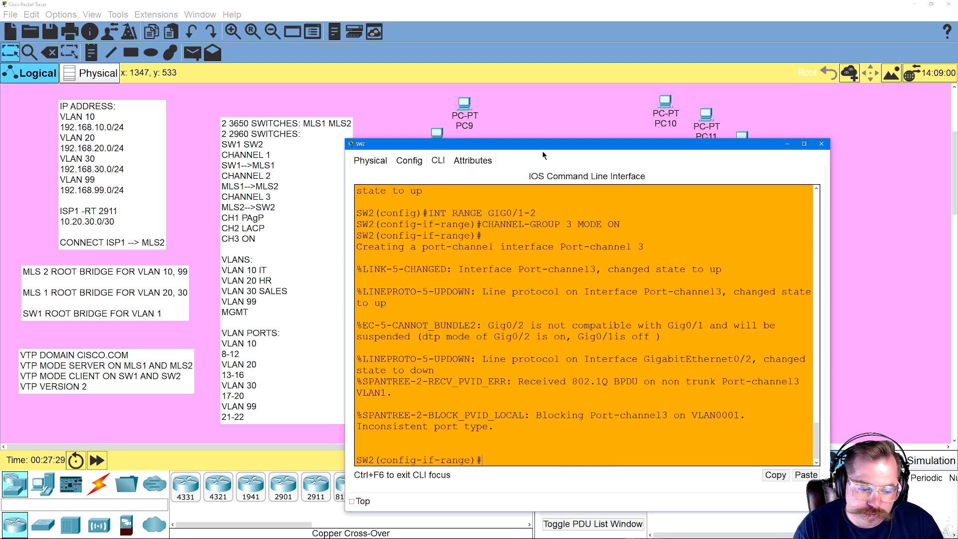
Set interface PORT-CHANNEL 3 on SW2 to trunk mode with SWITCHPORT MODE TRUNK
type("INT PORT-CHANNEL 3")
key("Return")
type("SWITCHPORT MODE ACCESS")
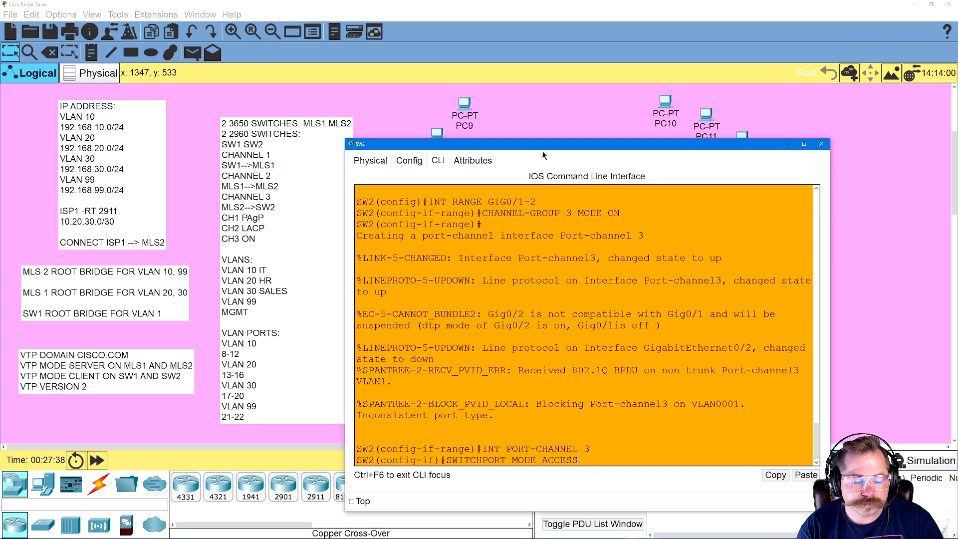
key("BackSpace")
key("BackSpace")
key("BackSpace")
key("BackSpace")
key("BackSpace")
key("BackSpace")
type("TRUNK")
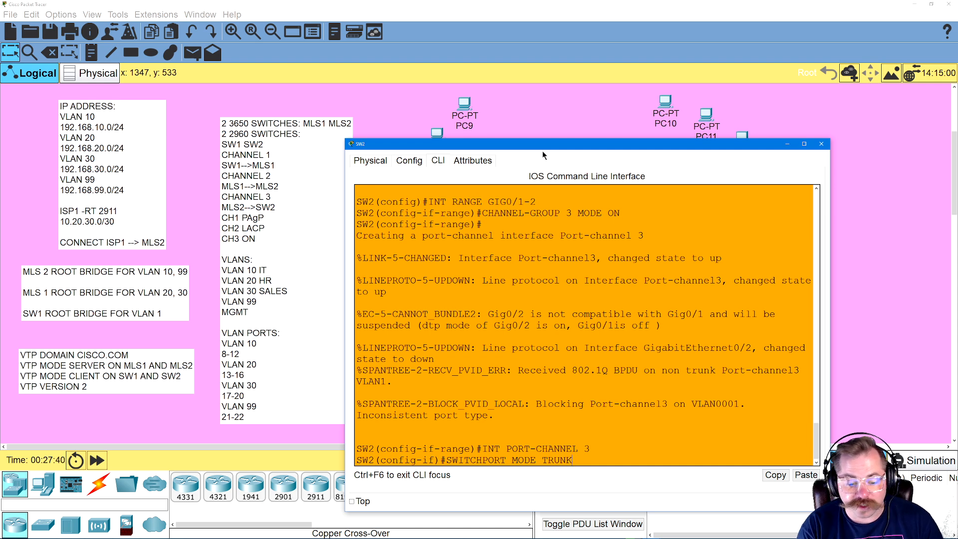
key("Return")
Exit configuration mode on SW2, save its configuration with WR and close its window
type("EXIT")
key("Return")
type("EXIT")
key("Return")
type("WR")
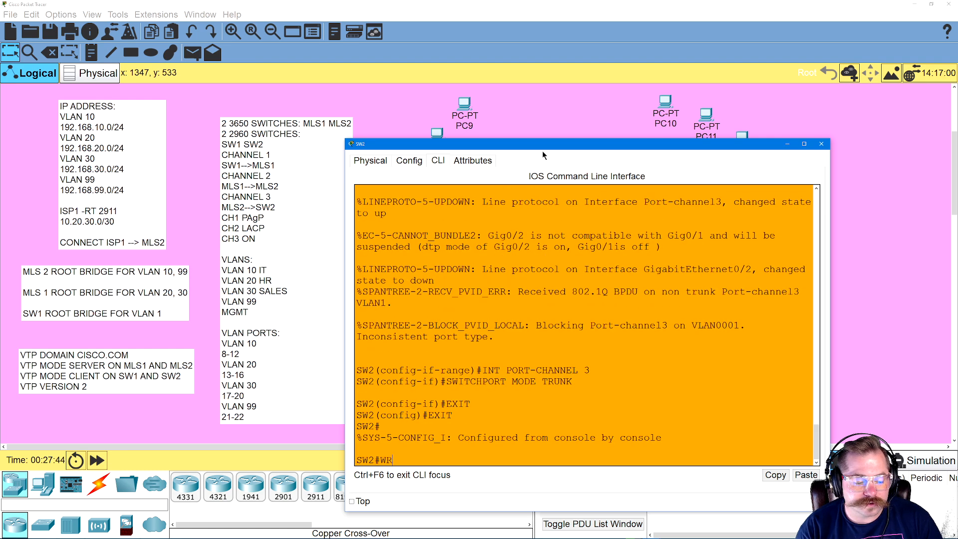
key("Return")
left_click_drag(595, 142, 482, 128)
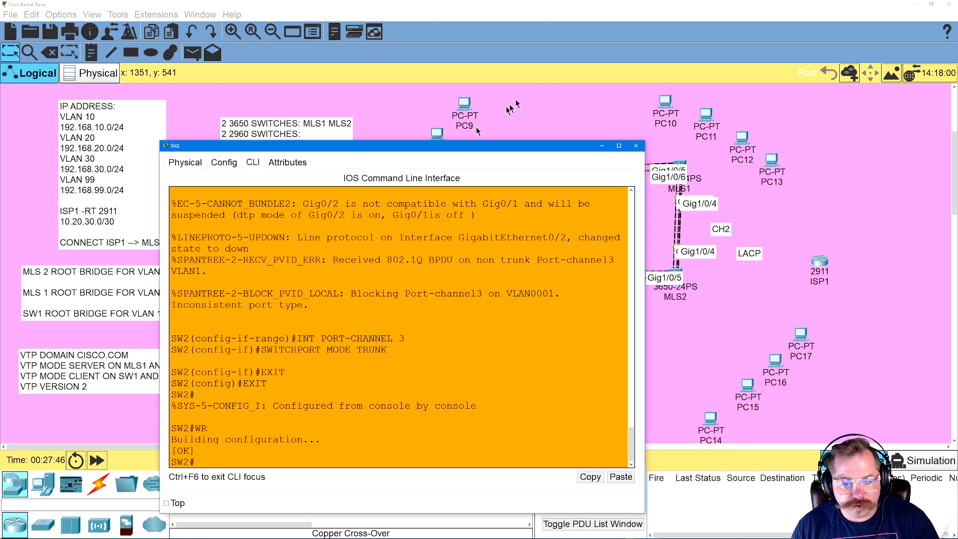
left_click(636, 145)
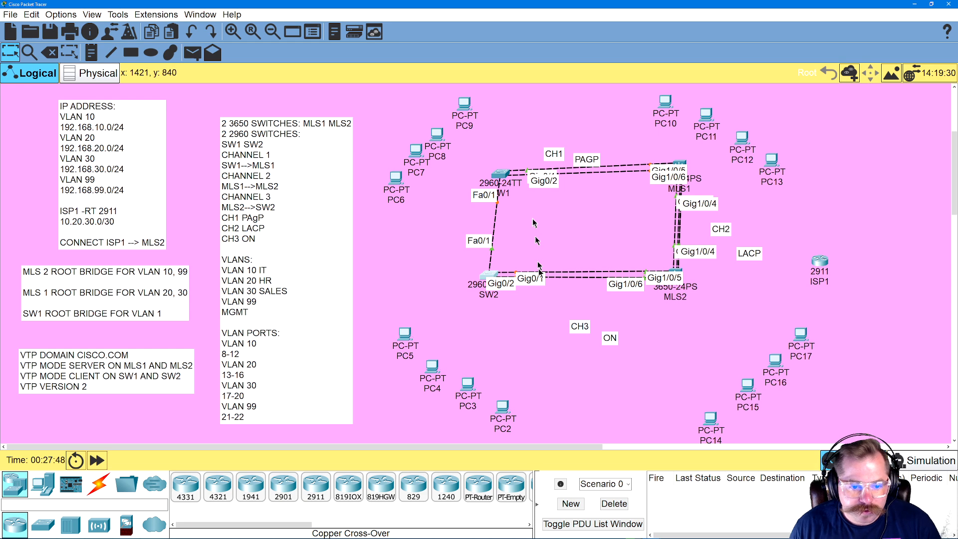
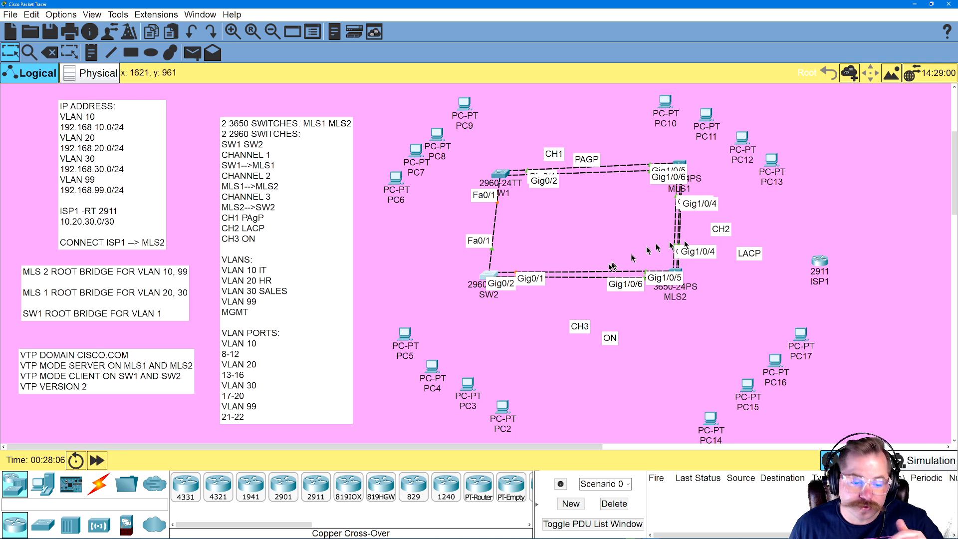
Open the SW2 command line and enter configuration of interface FA0/1
left_click(489, 271)
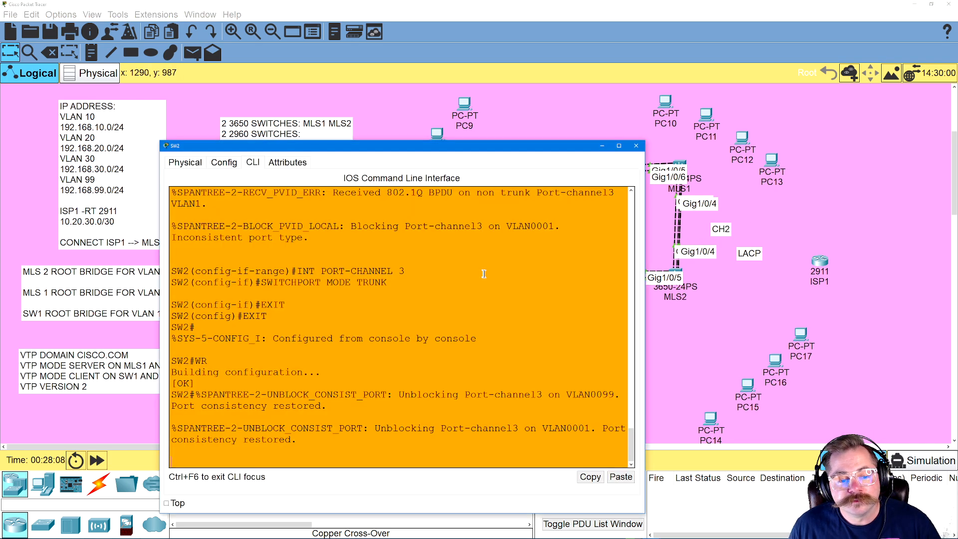
left_click_drag(453, 147, 690, 126)
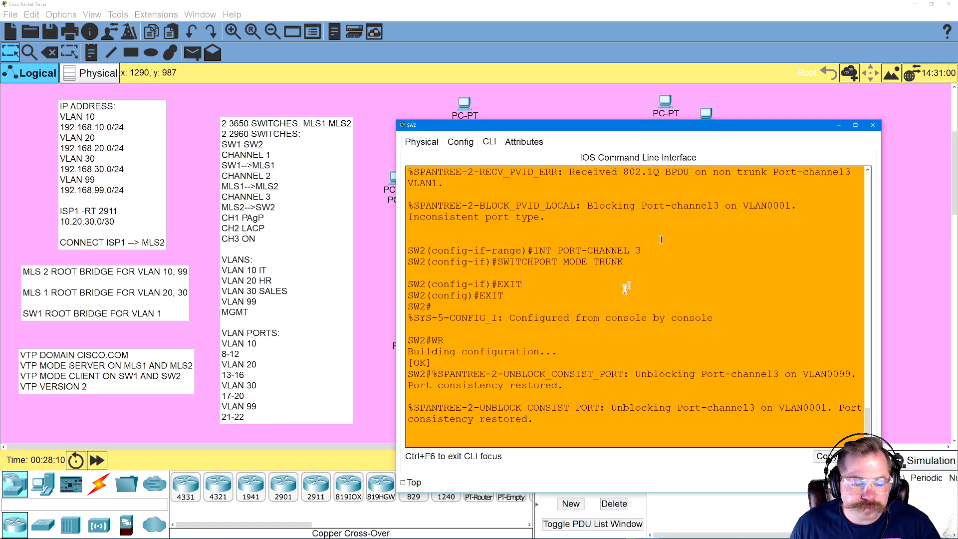
key("Return")
type("CONFIG T")
key("Return")
type("INT GIG")
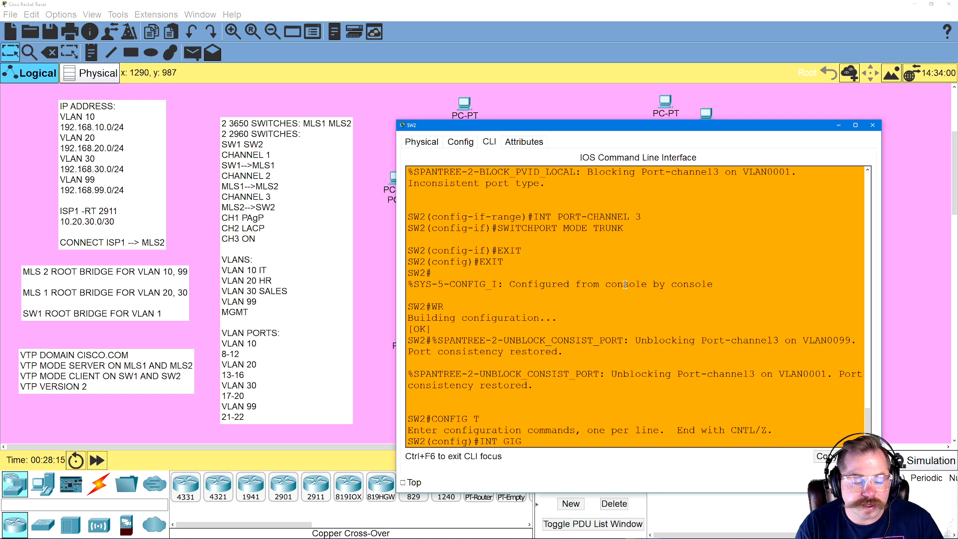
key("BackSpace")
key("BackSpace")
key("BackSpace")
type("FA0/1")
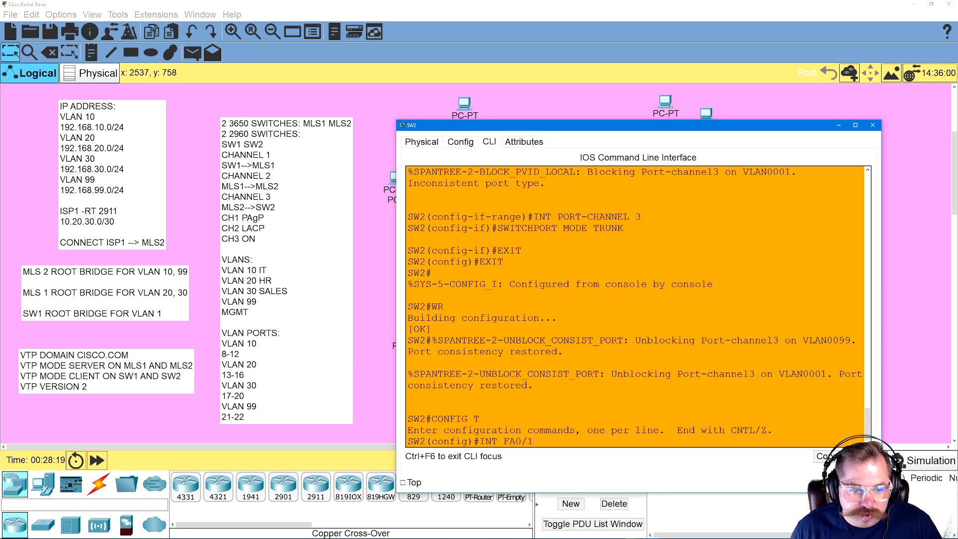
left_click_drag(510, 126, 527, 110)
key("Return")
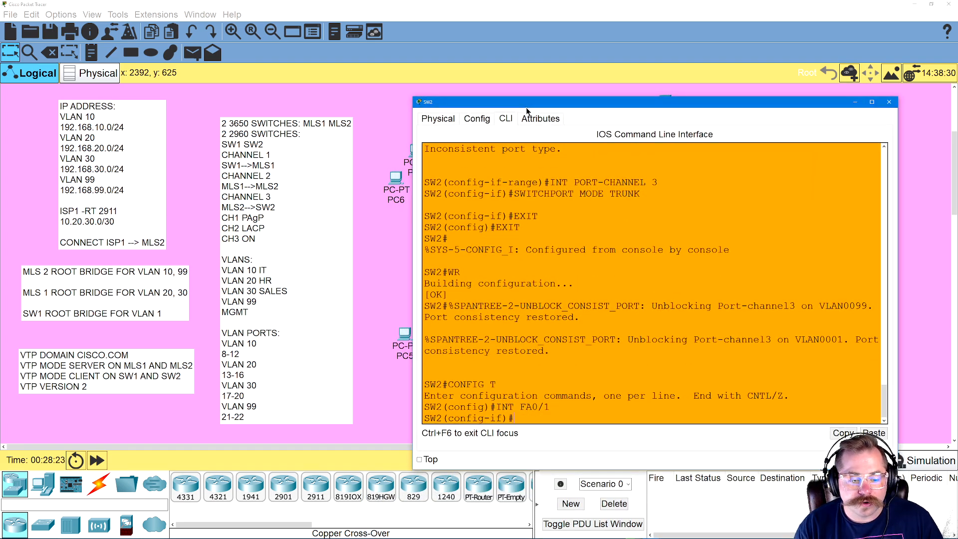
Set SW2's FA0/1 port to trunk mode with SWITCHPORT MODE TRUNK
type("SWITCHPORT ")
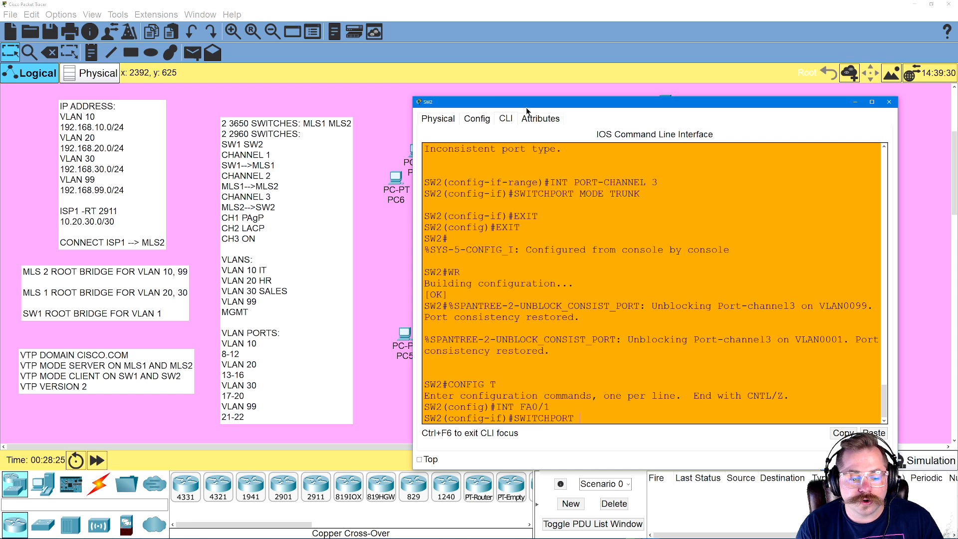
type("MODE TRUNK")
key("Return")
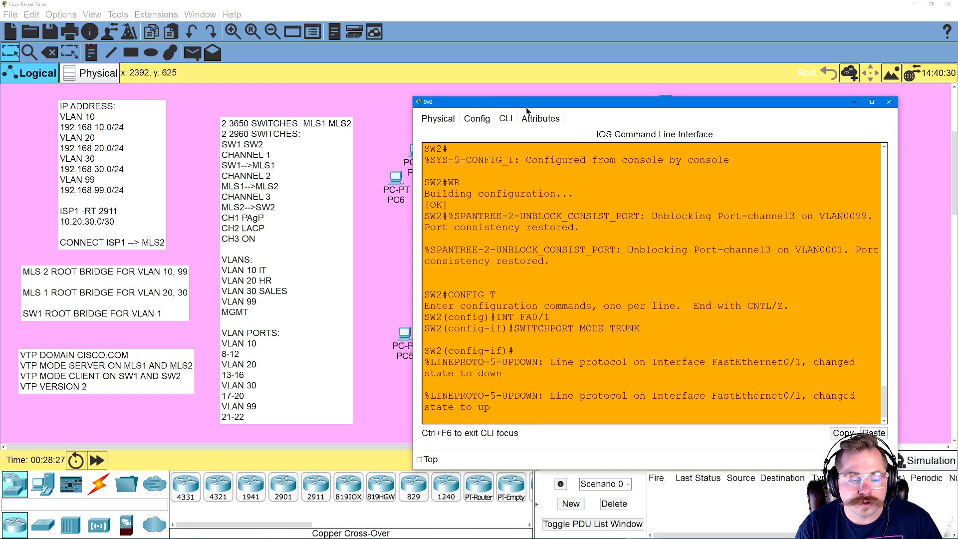
key("Return")
Exit configuration mode on SW2, save its configuration with WR and return to the topology
type("'EX")
key("BackSpace")
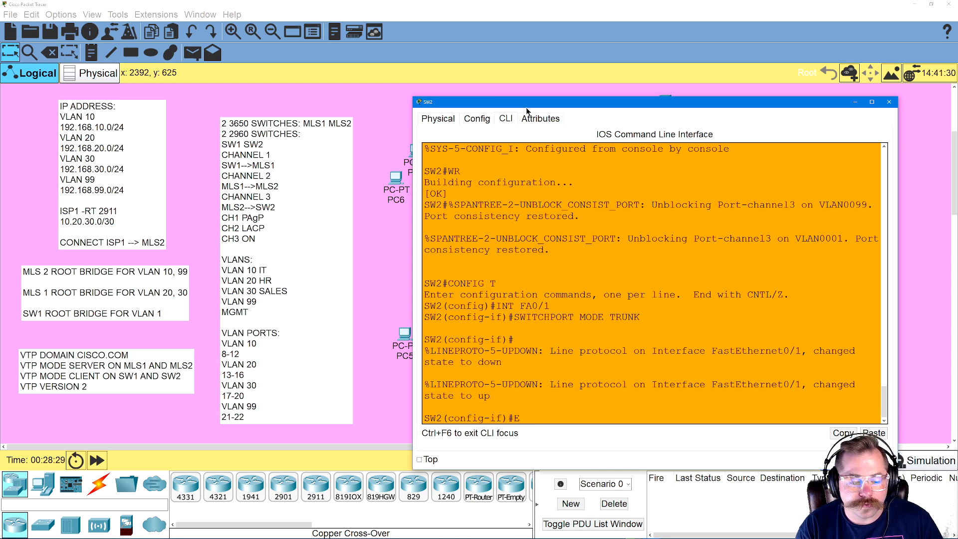
type("XIT")
key("Return")
type("EXIT")
key("Return")
type("WR")
key("Return")
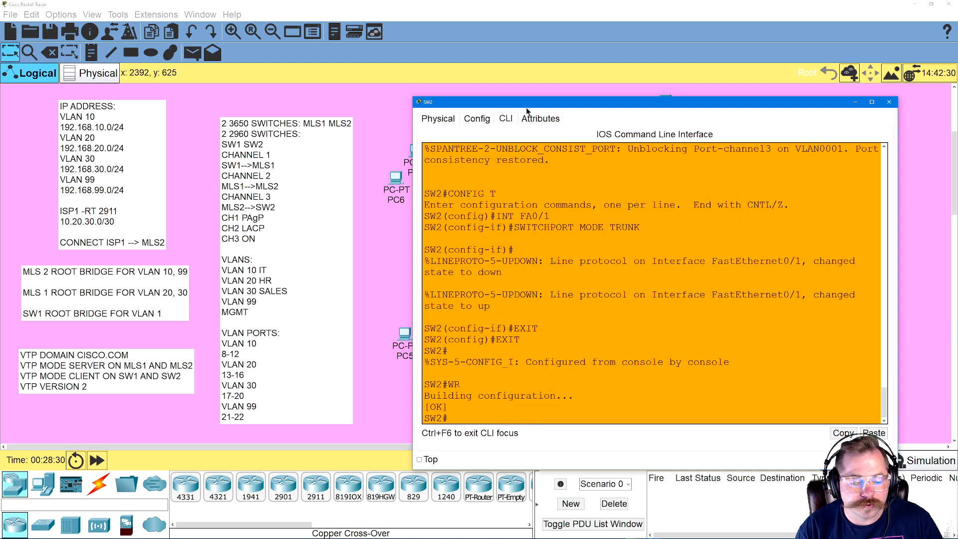
left_click(374, 115)
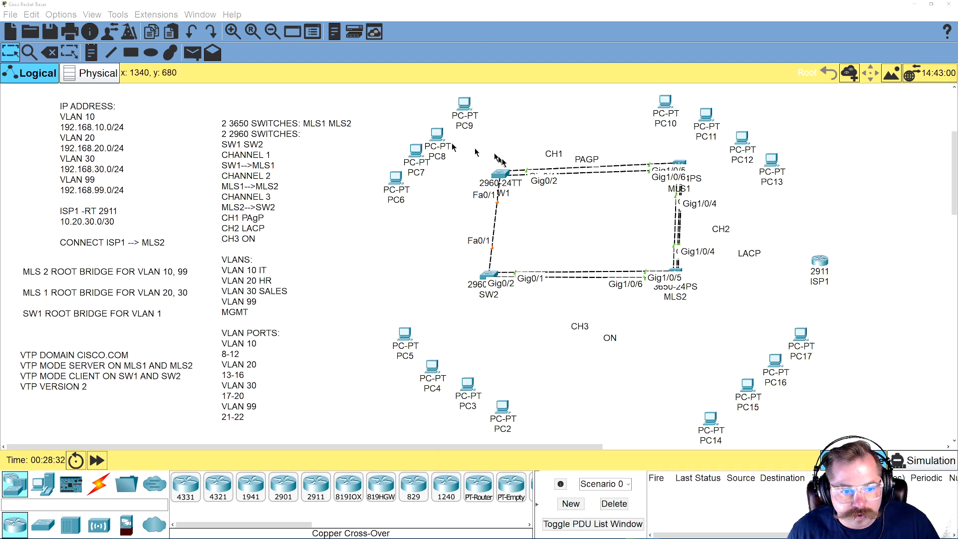
Open the SW1 command line and enter configuration of interface FA0/1
left_click(502, 173)
key("Return")
type("E")
key("BackSpace")
type("CONFIG")
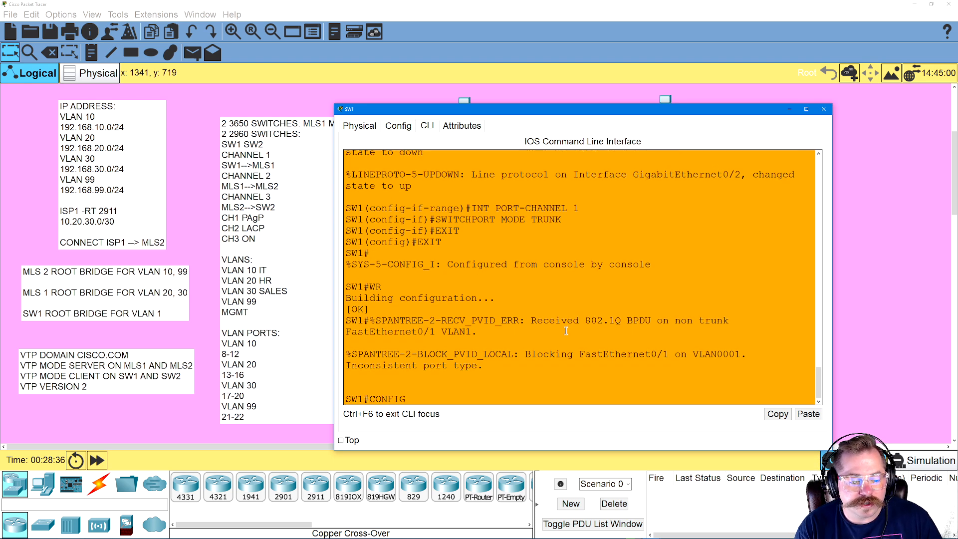
type(" T")
key("Return")
type("INT ")
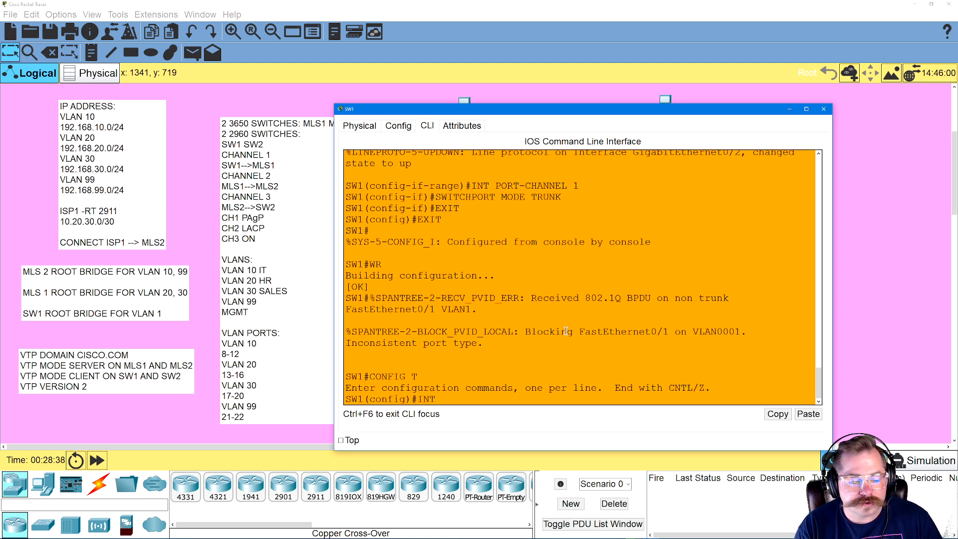
type("FA0/1")
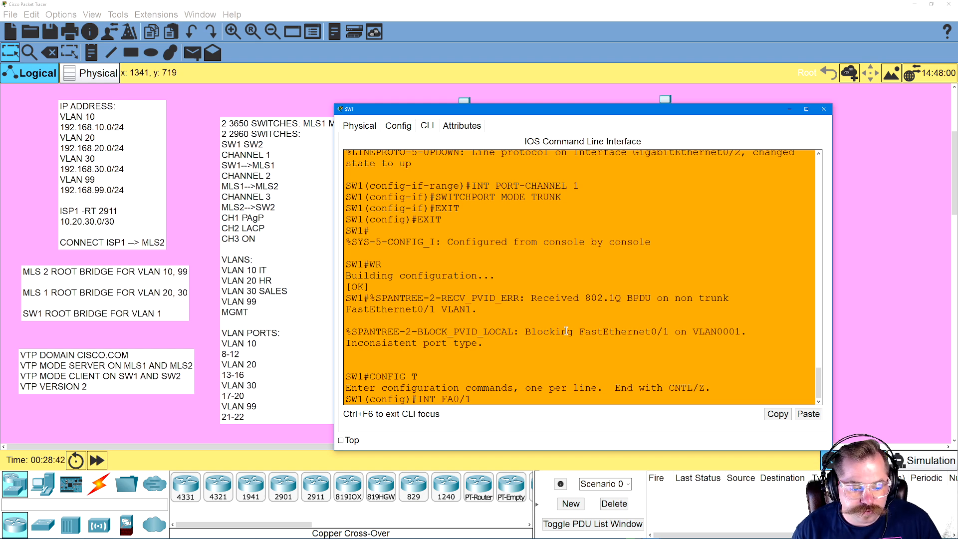
key("Return")
Set SW1's FA0/1 port to trunk mode with SWITCHPORT MODE TRUNK
type("SWITCHP")
key("BackSpace")
type("RT ")
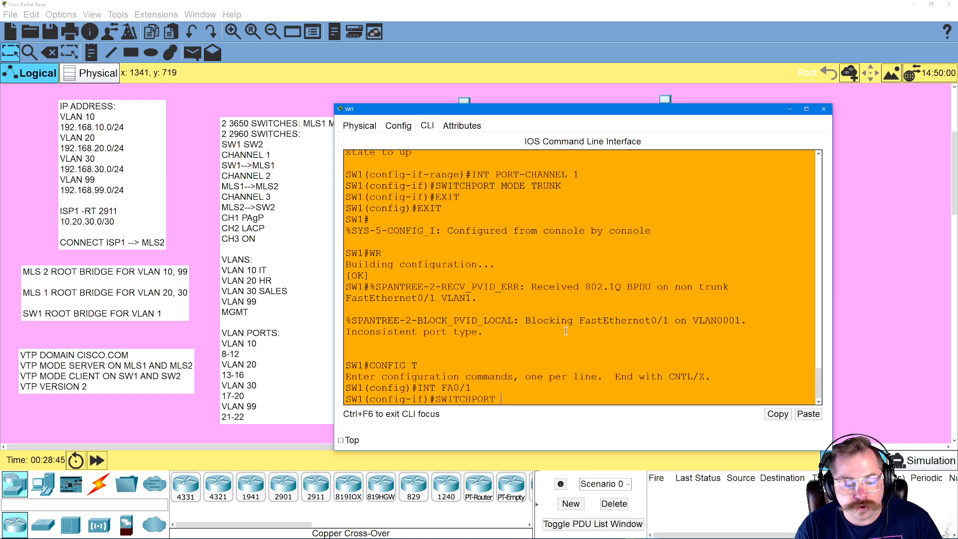
type("MODE TRUNK")
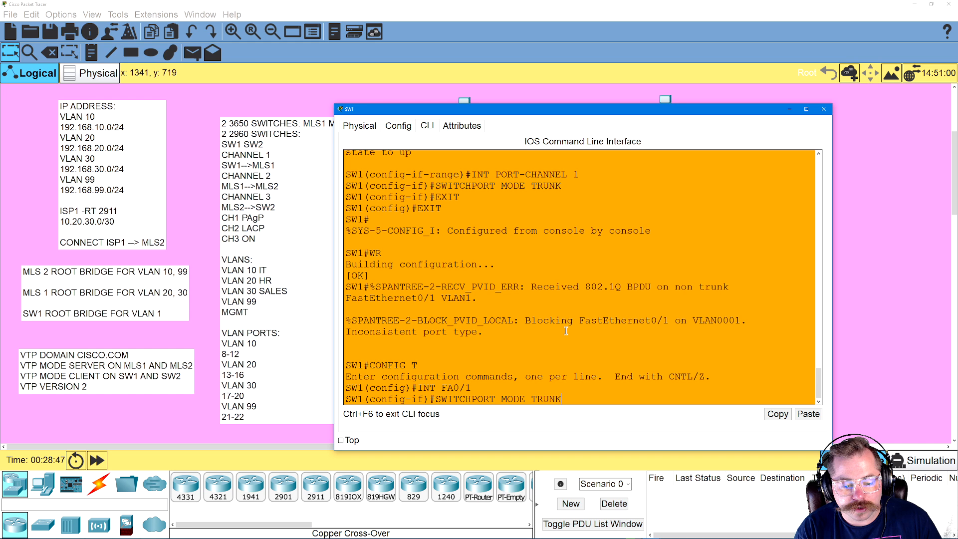
key("Return")
Exit configuration mode on SW1 and save its configuration with WR
type("EXIT")
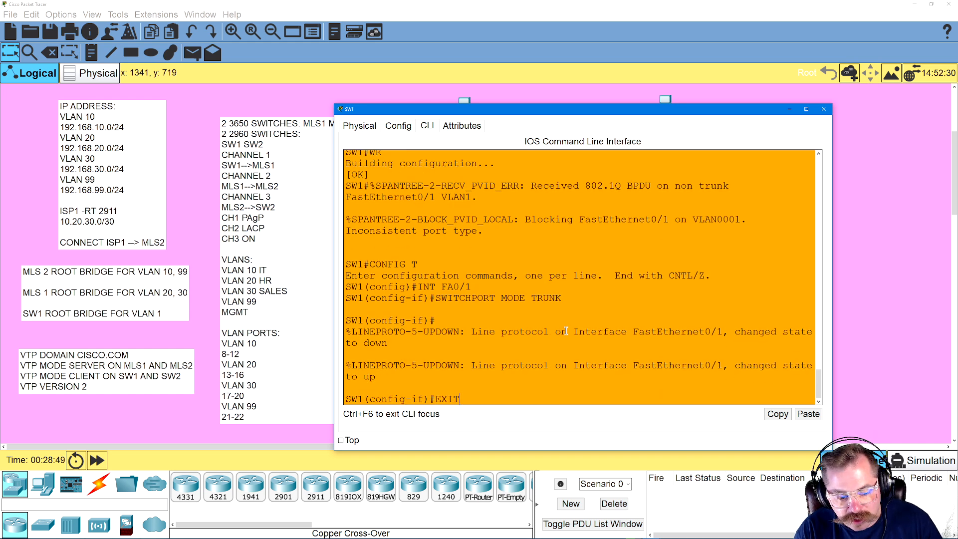
key("Return")
type("EXIT")
key("Return")
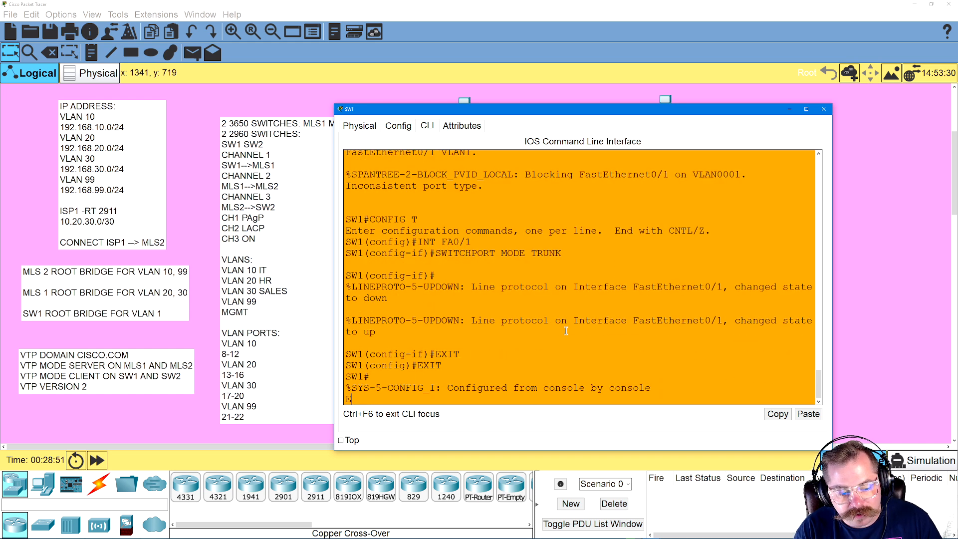
type("WR")
key("Return")
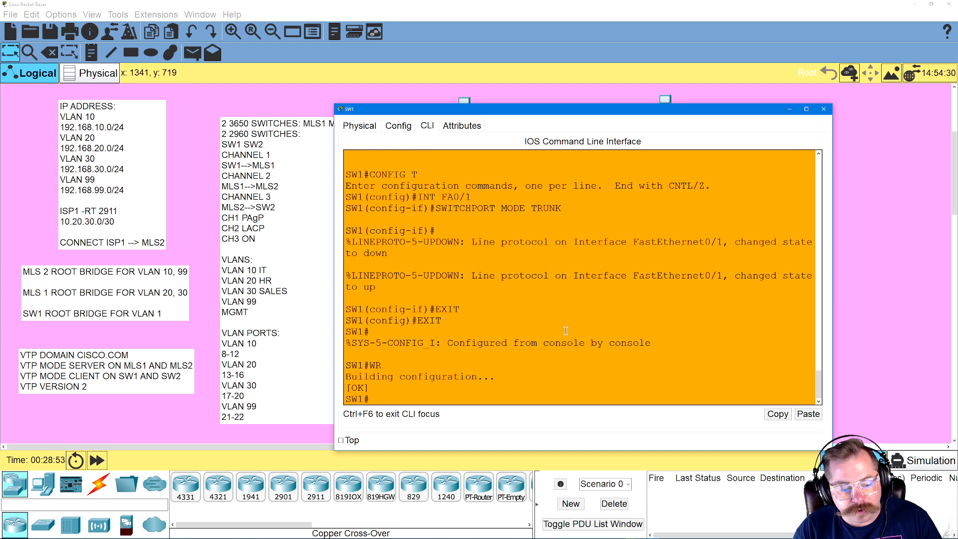
Return to the topology and fast-forward the simulation time
left_click(443, 70)
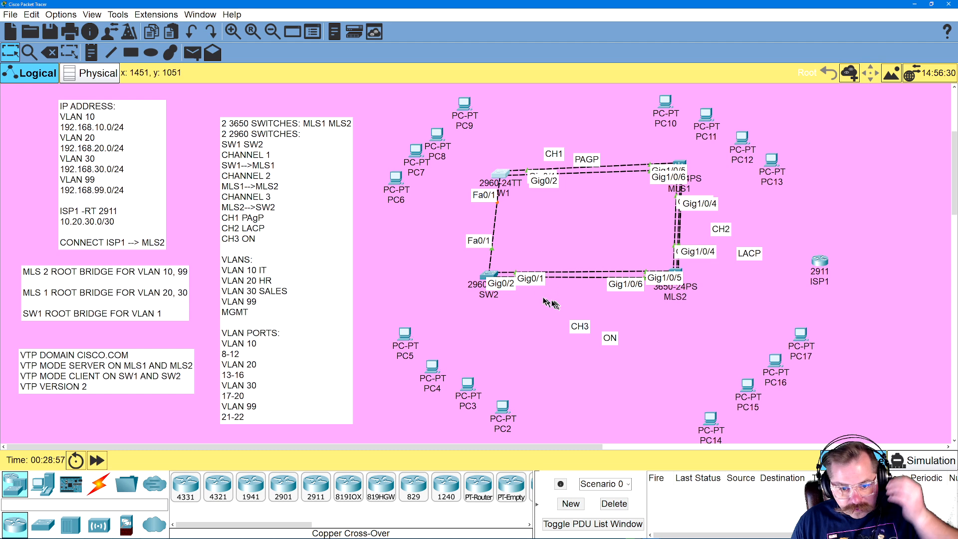
left_click(97, 459)
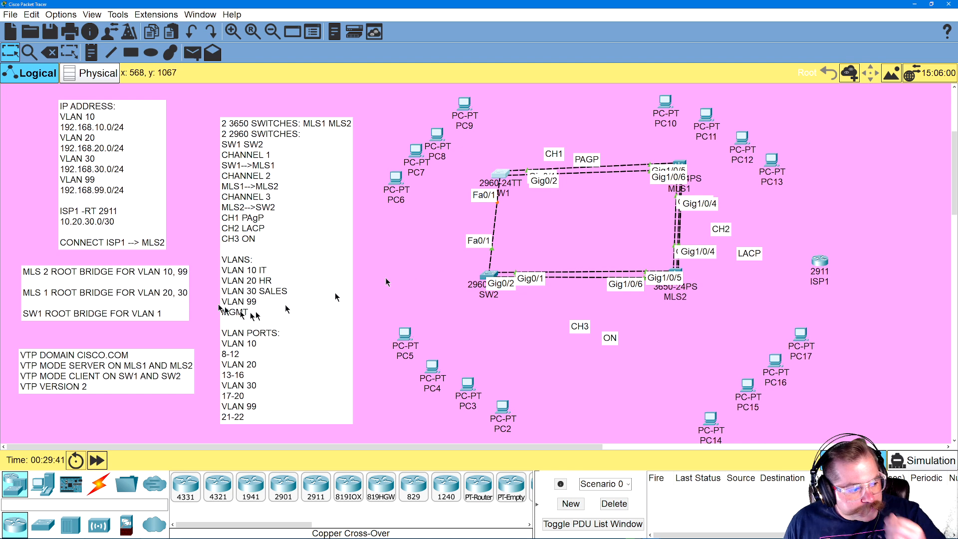
left_click(69, 276)
left_click(125, 280)
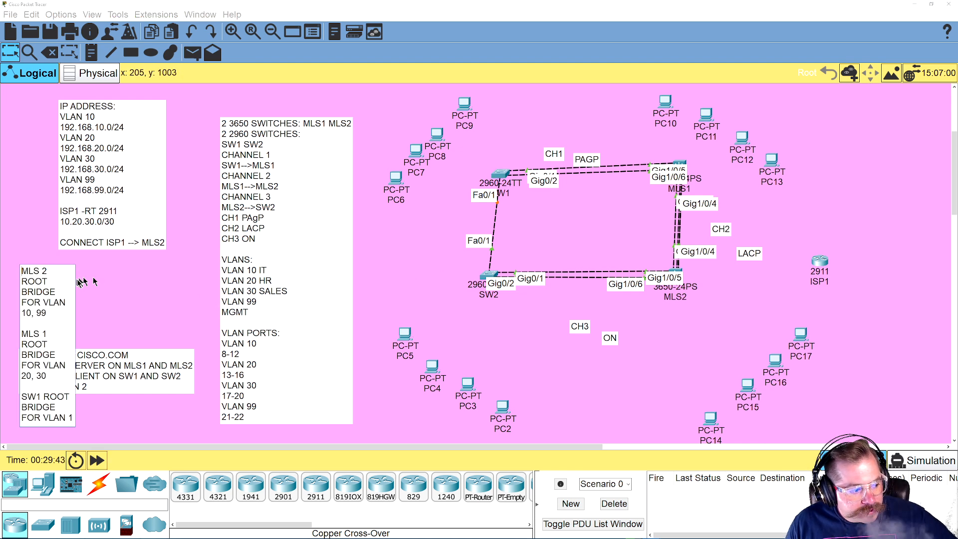
left_click(36, 233)
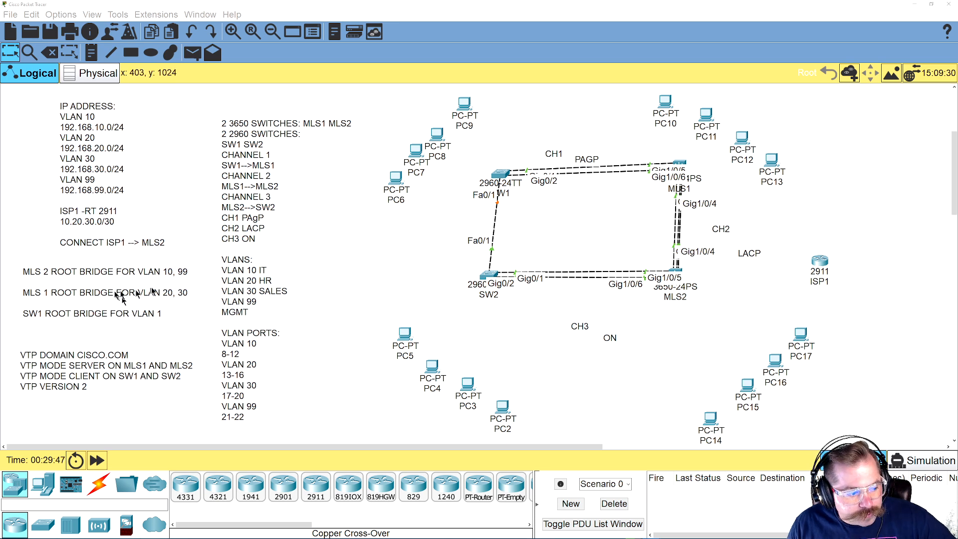
Open the MLS1 command line and enter global configuration mode with CONFIG T
left_click(673, 164)
left_click_drag(443, 356, 550, 348)
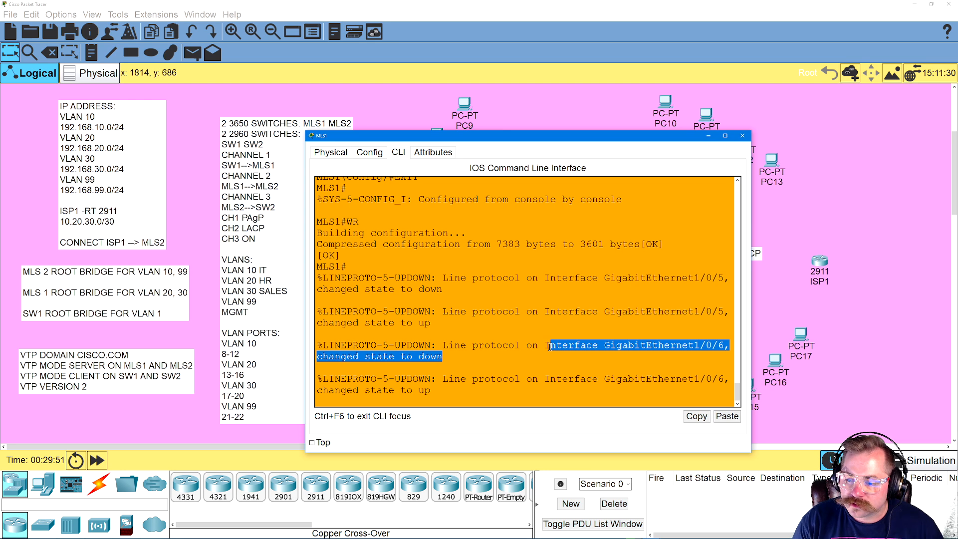
key("Return")
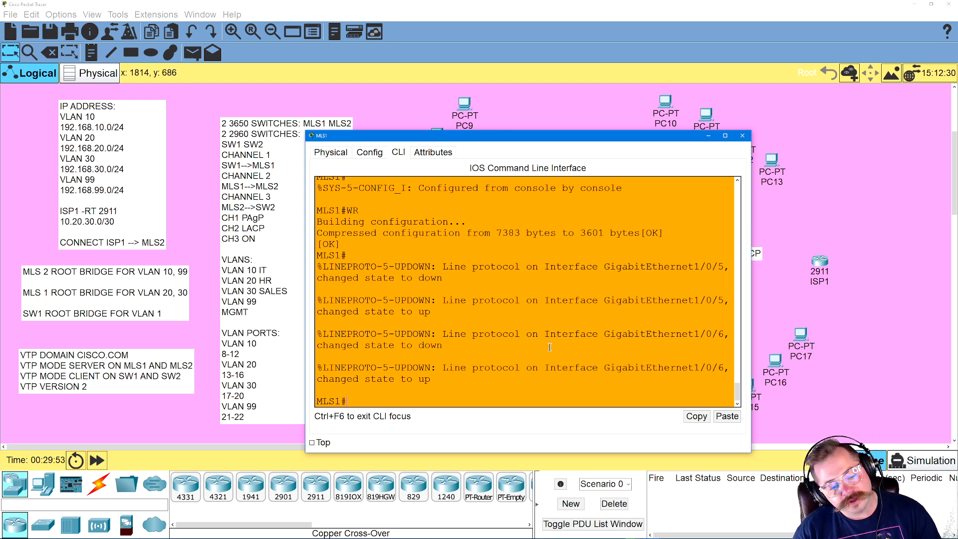
type("CONFIG T")
key("Return")
Make MLS1 the root bridge for VLAN 20 with SPANNING-TREE VLAN 20 PRIORITY 0
type("IN")
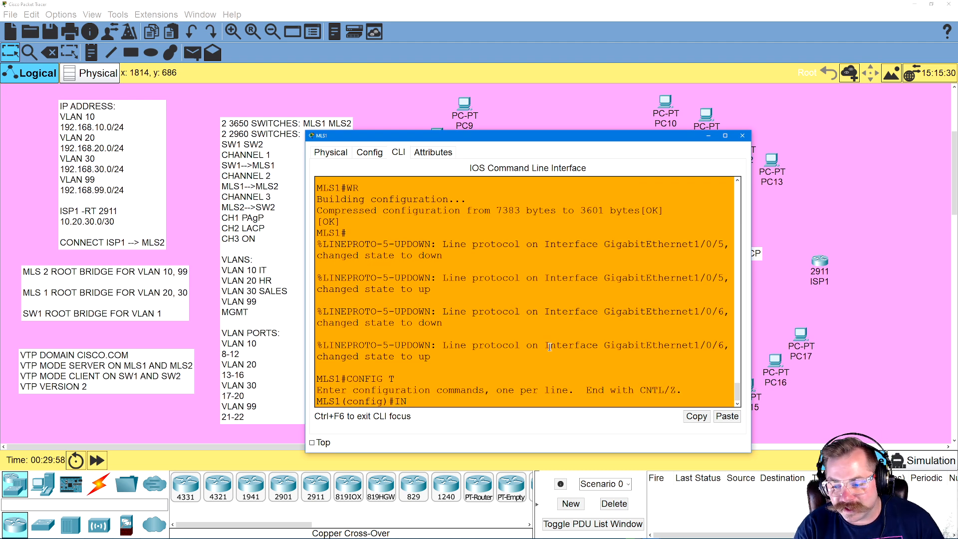
key("BackSpace")
key("BackSpace")
type("SPANNI")
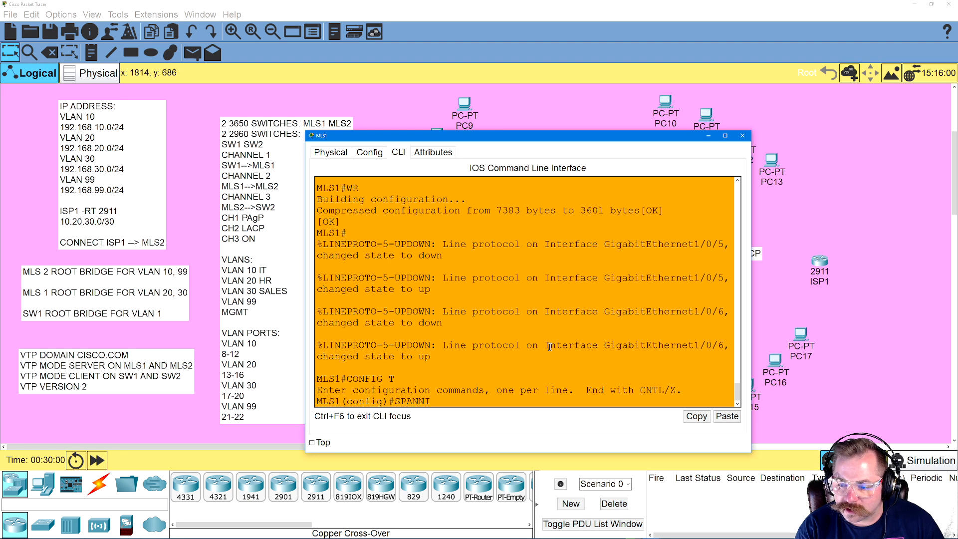
type("T")
key("BackSpace")
type("G")
key("BackSpace")
key("BackSpace")
key("BackSpace")
type("NNING-TREE")
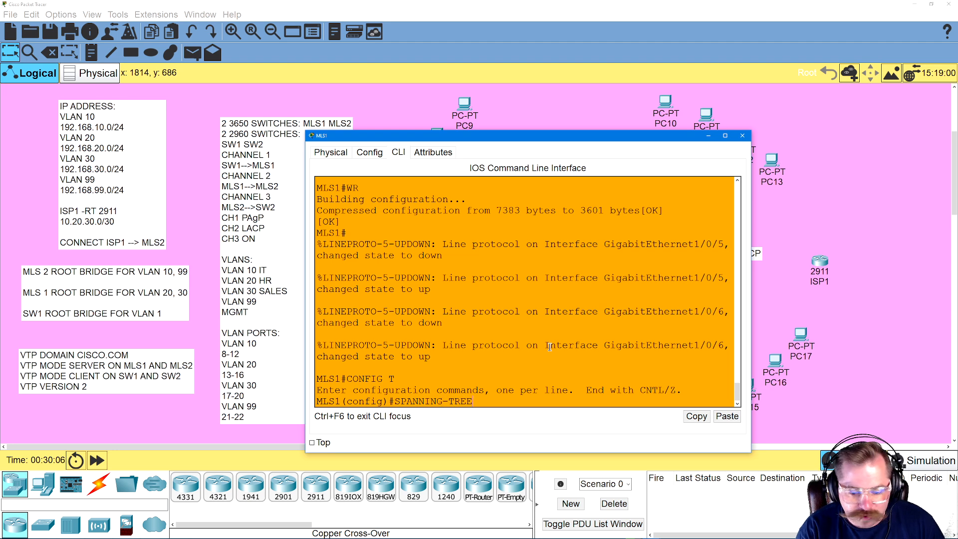
type(" VLAN 20")
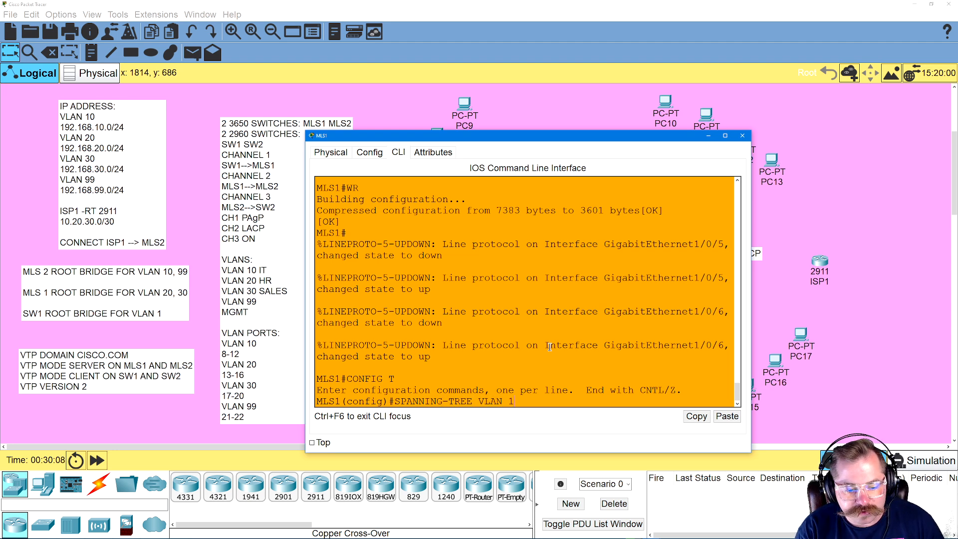
type(" PRIORITY 0")
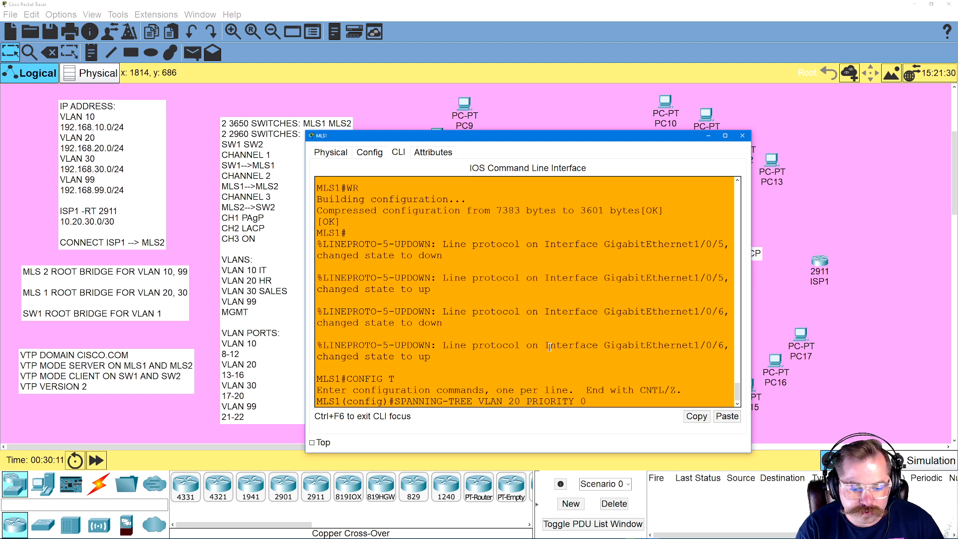
key("Return")
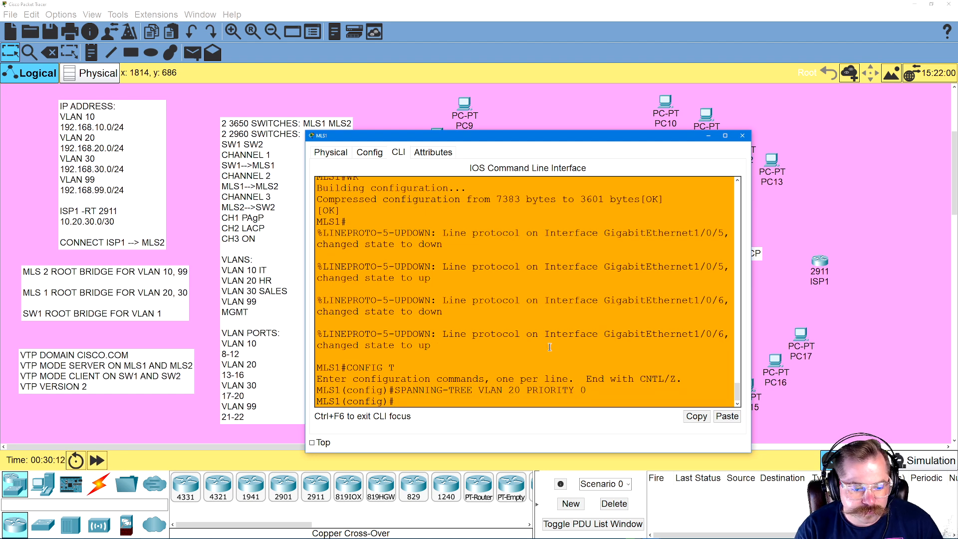
Make MLS1 the root bridge for VLAN 30 with SPANNING-TREE VLAN 30 PRIORITY 0
key("Up")
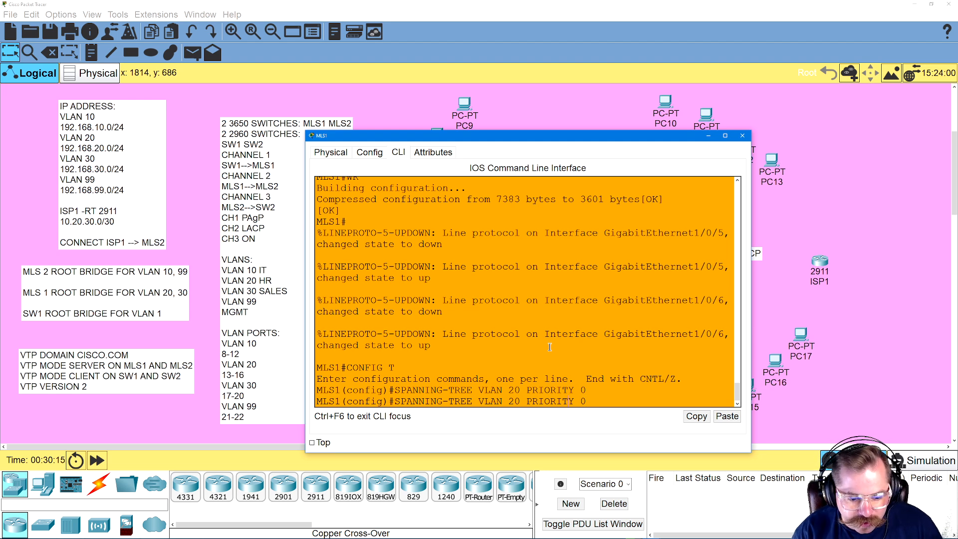
key("BackSpace")
key("BackSpace")
type("30")
key("Return")
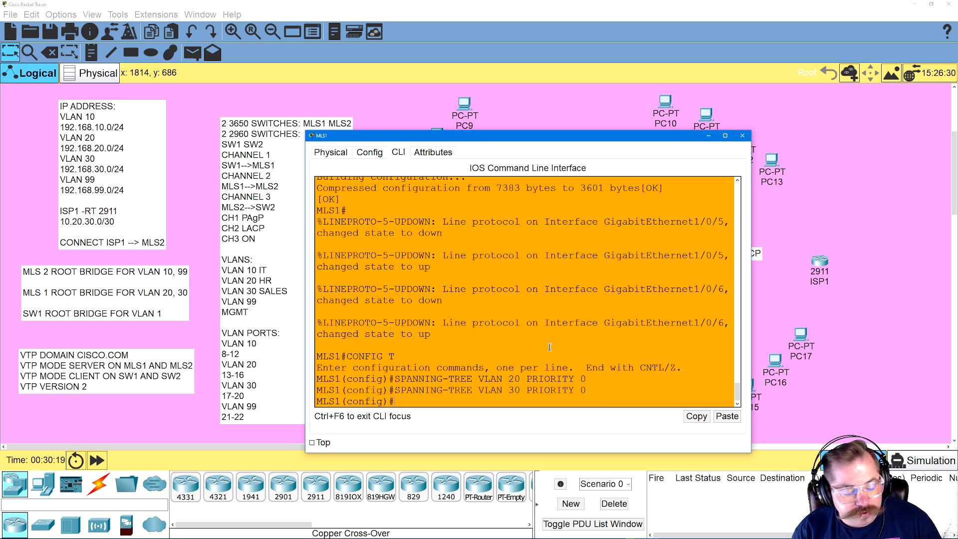
Set the VTP domain on MLS1 to CISCO.COM
type("VTO")
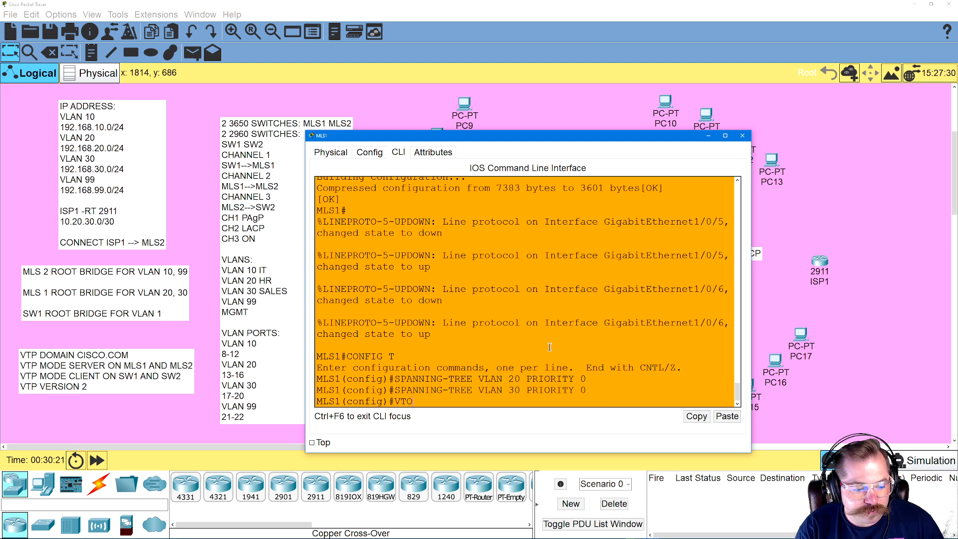
key("BackSpace")
type("P DOMAIN CISCO")
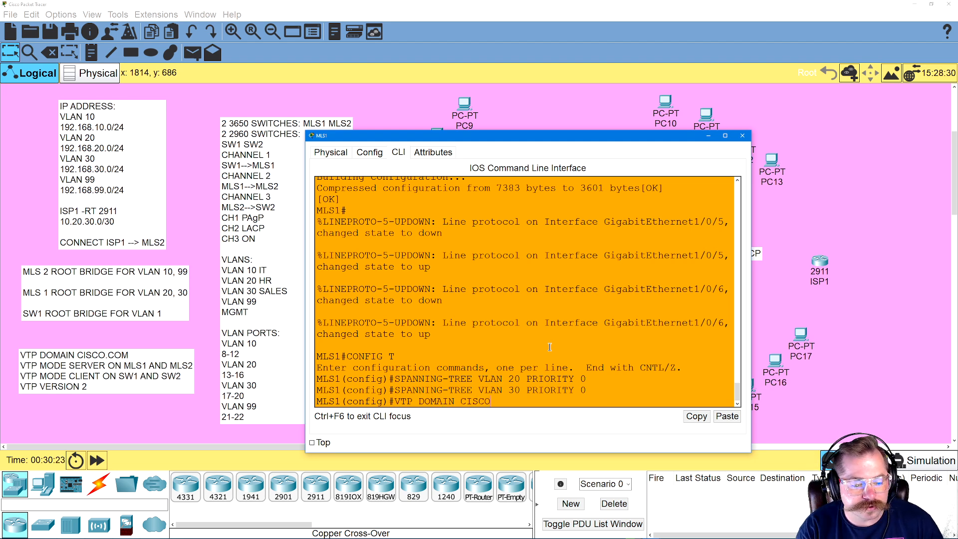
type(".COM")
key("Return")
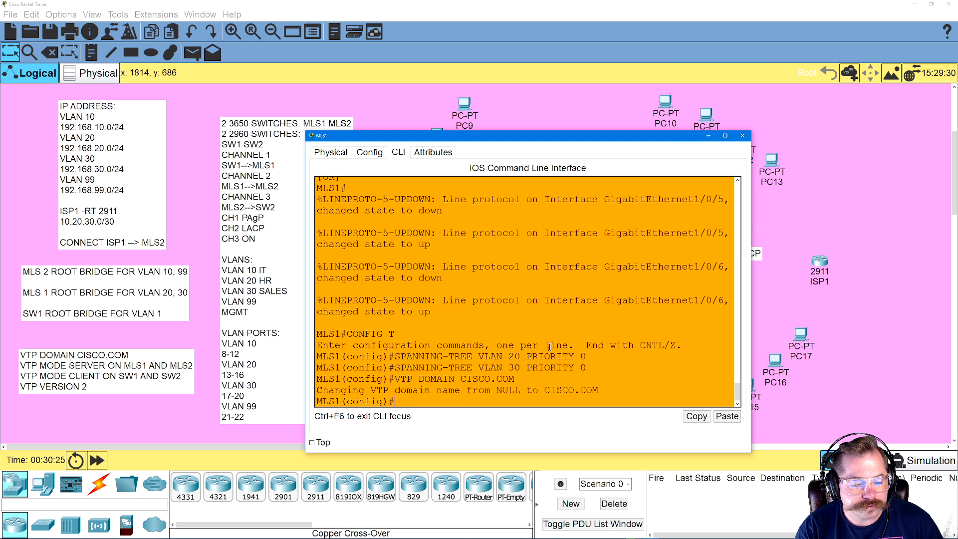
Set MLS1 to VTP server mode and VTP version 2 with VTP MODE SERVER and VTP VERSION 2
type("CTP")
key("BackSpace")
type("VTP MODE SER")
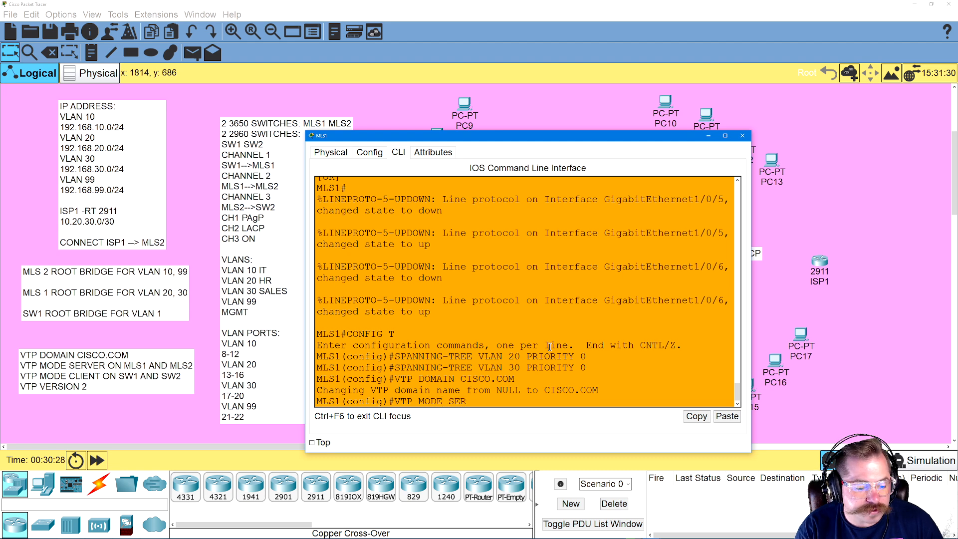
type("VER")
key("Return")
type("VTP VERSI")
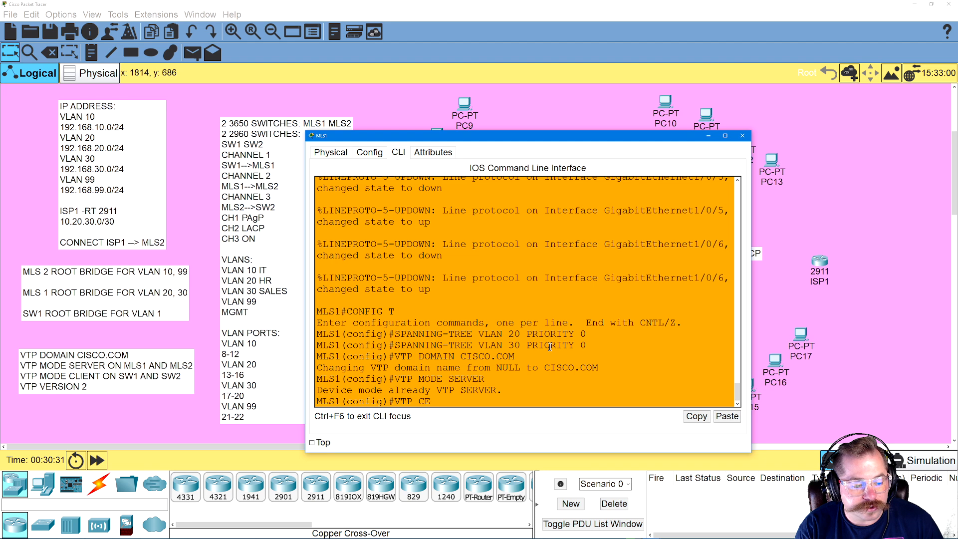
type("ON2")
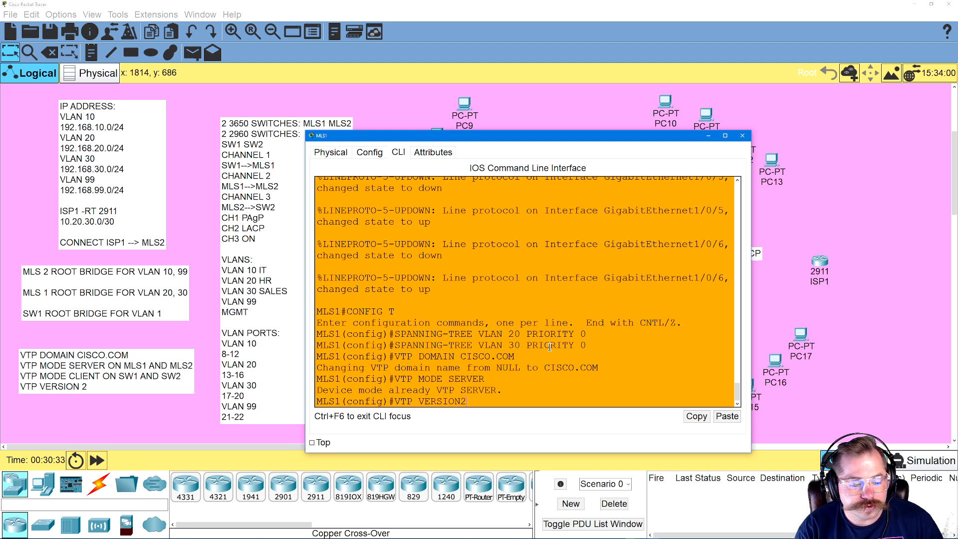
key("Return")
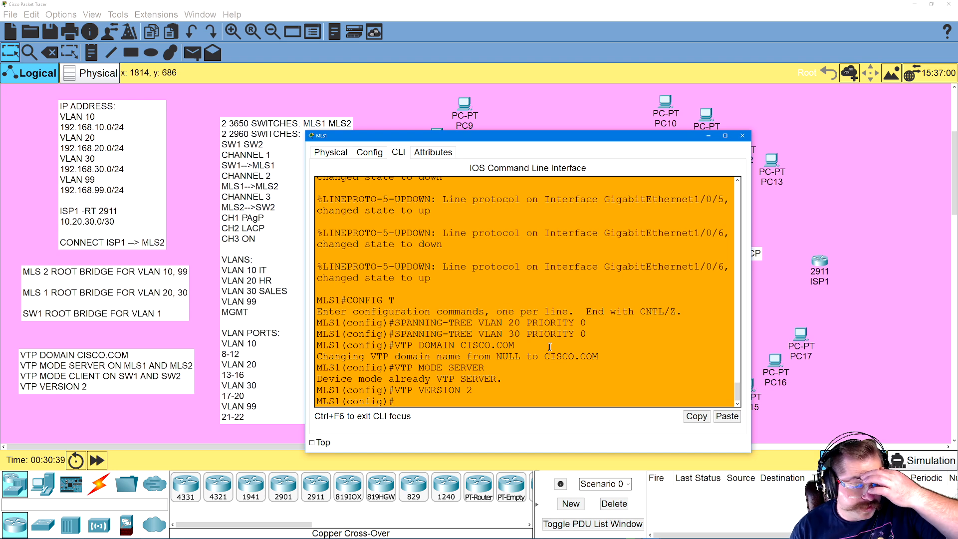
Leave configuration mode on MLS1, save its configuration with WR and close its window
type("EXIT")
key("Return")
type("WR")
key("Return")
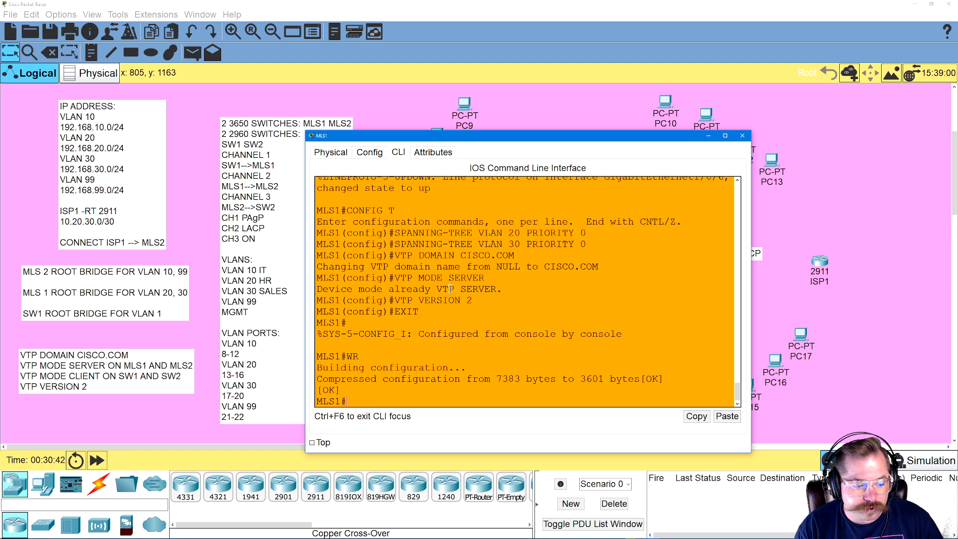
left_click(743, 135)
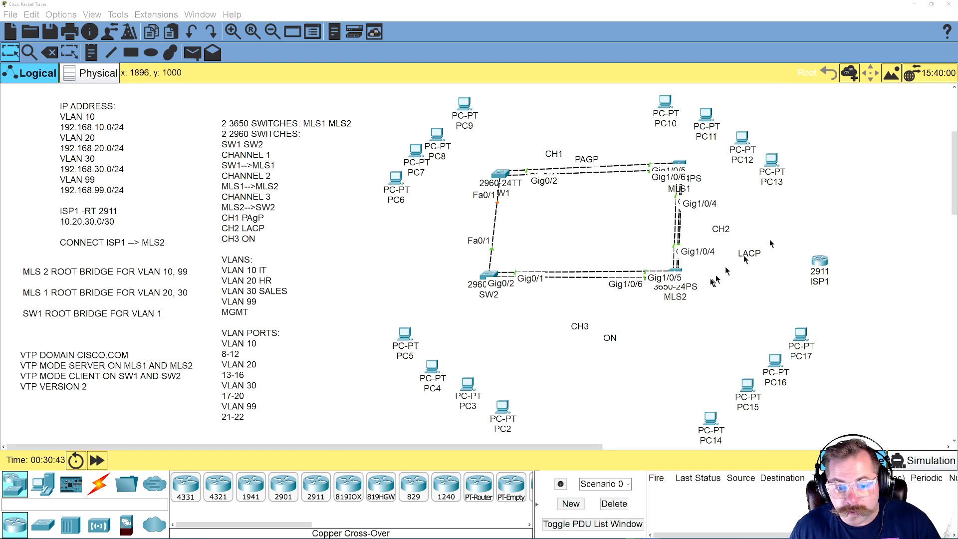
In global configuration mode on MLS2, make it the root bridge for VLAN 10 with SPANNING-TREE VLAN 10 PRIORITY 0
left_click(687, 275)
key("Return")
type("EXI")
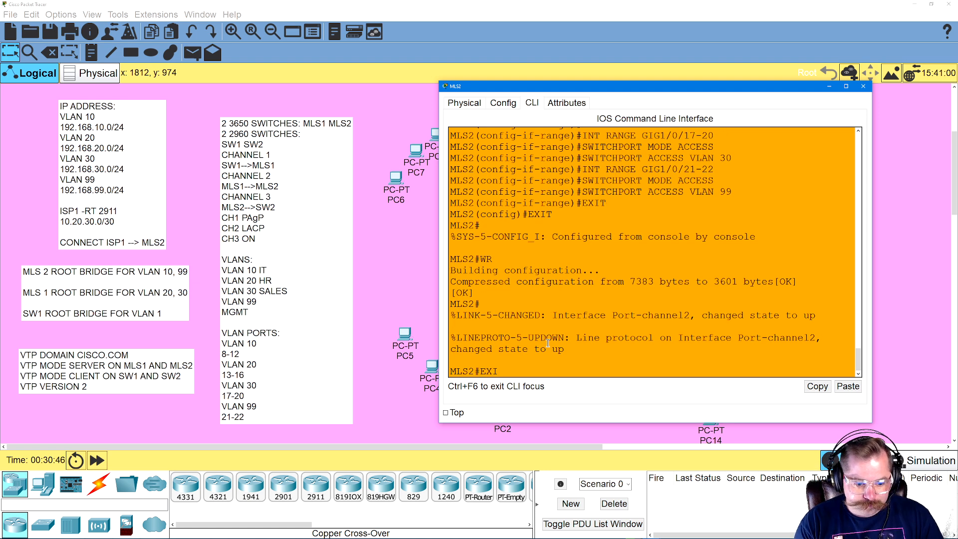
key("BackSpace")
key("BackSpace")
key("BackSpace")
type("CONFIG T")
key("Return")
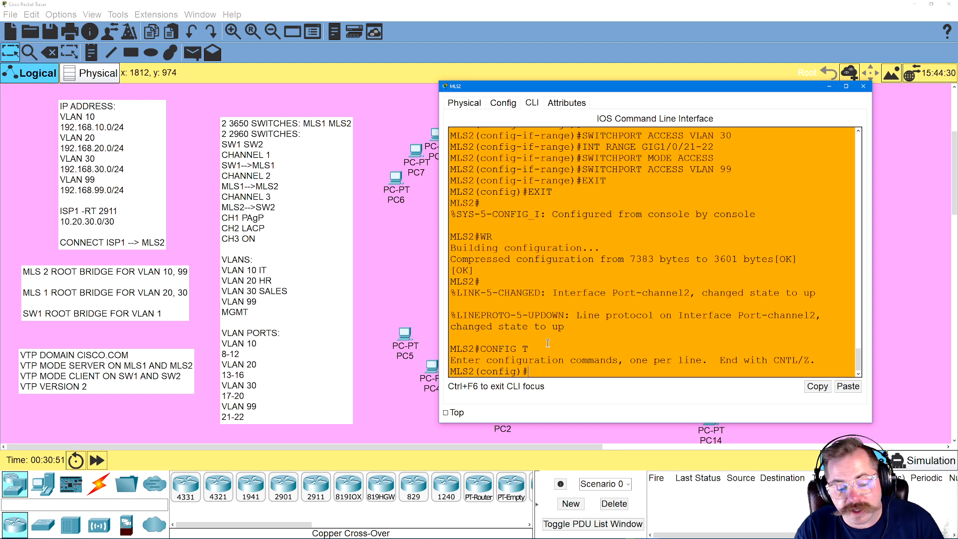
type("SPANNING")
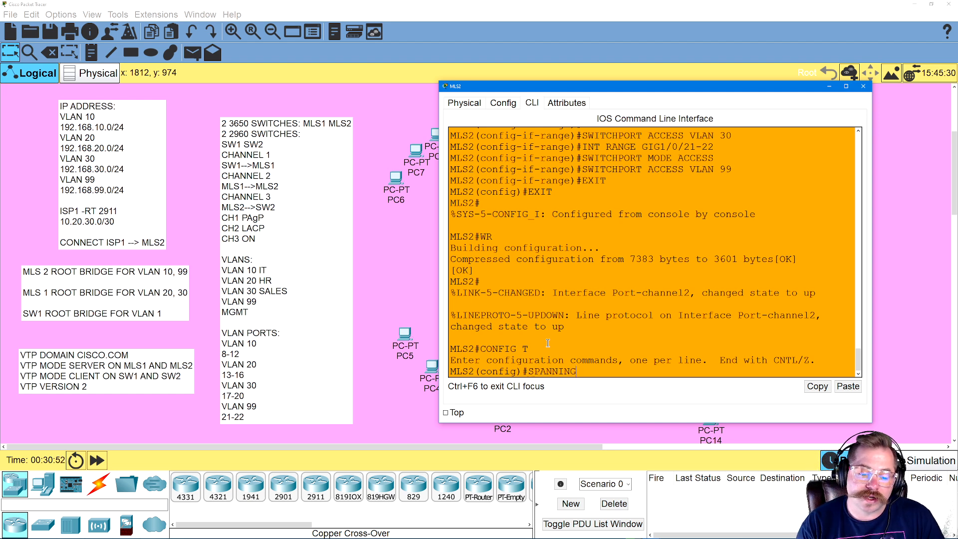
type("-TREE VLAN")
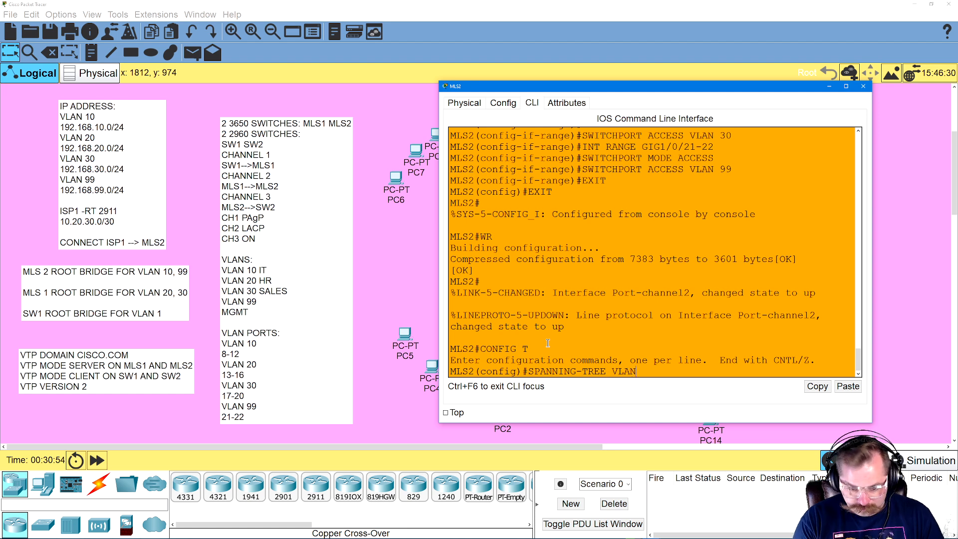
type(" 10 PRIORITY 0")
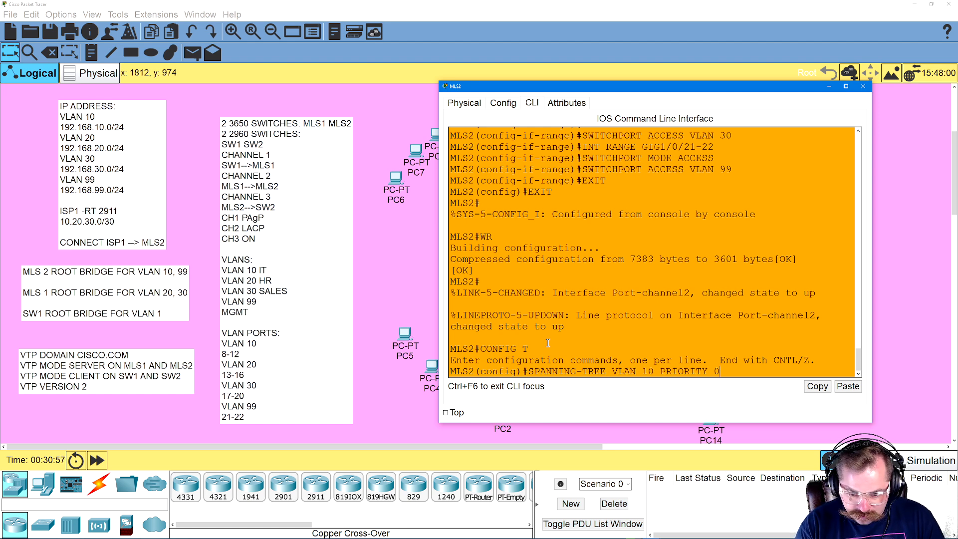
key("Return")
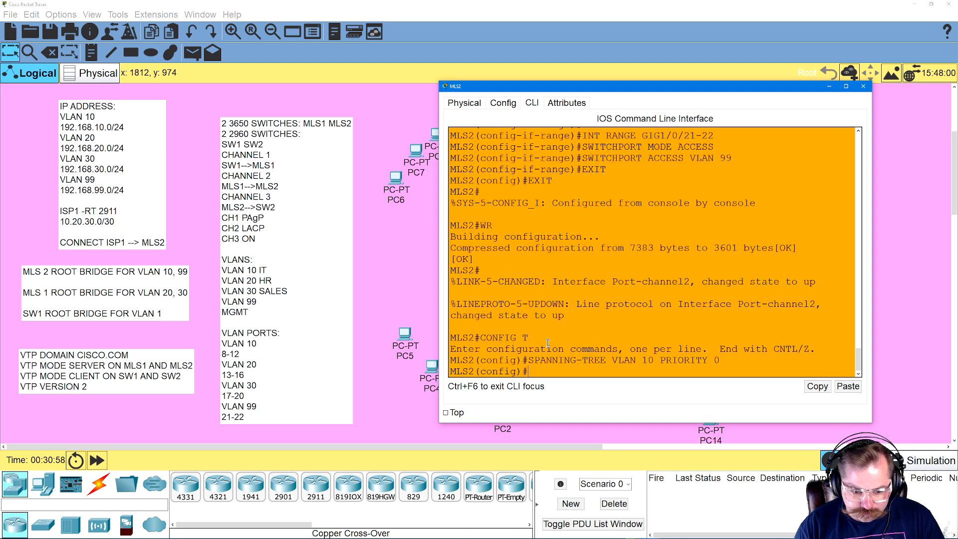
Make MLS2 the root bridge for VLAN 99 with SPANNING-TREE VLAN 99 PRIORITY 0
key("Up")
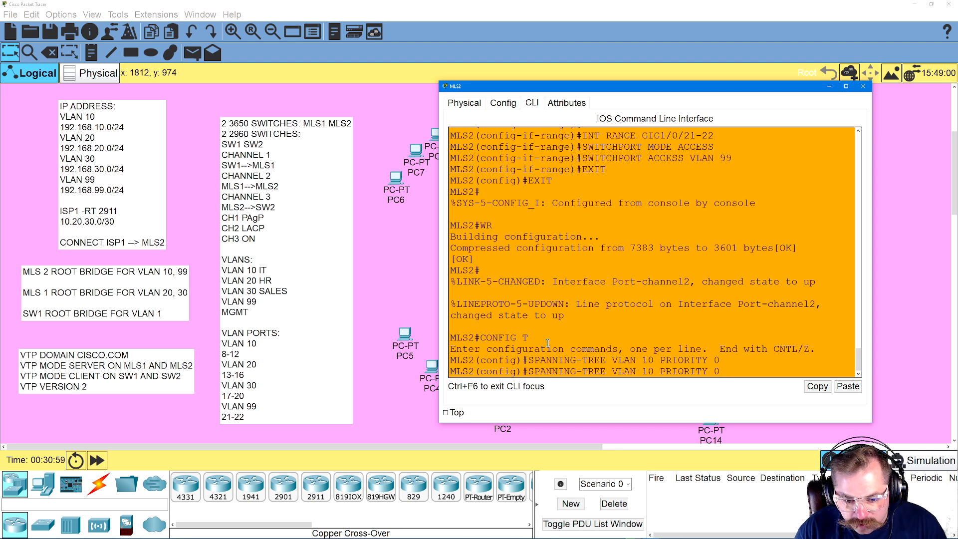
key("BackSpace")
key("BackSpace")
type("99")
key("Return")
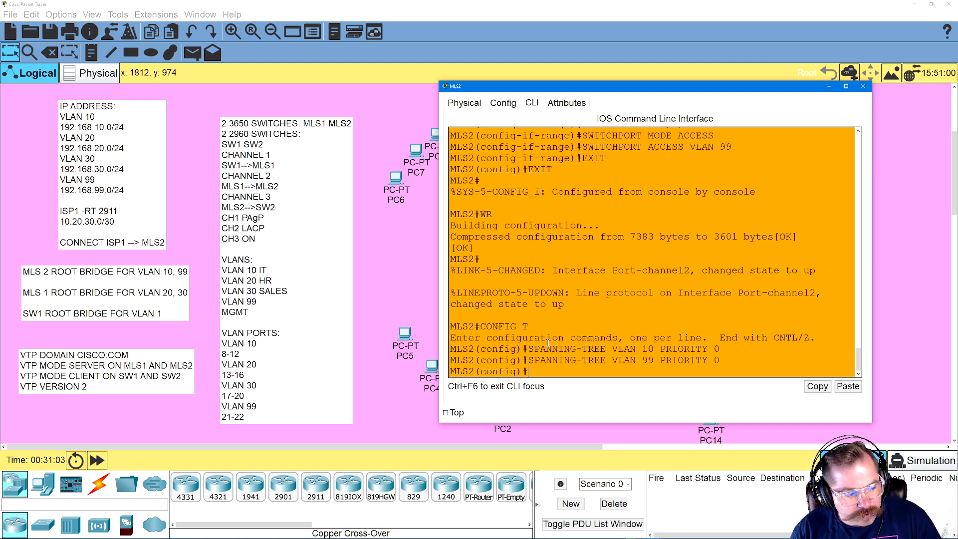
Set the VTP domain on MLS2 to CISCO.COM
type("VTP DOM")
key("BackSpace")
type("DOMAIN CISCO.COM")
key("Return")
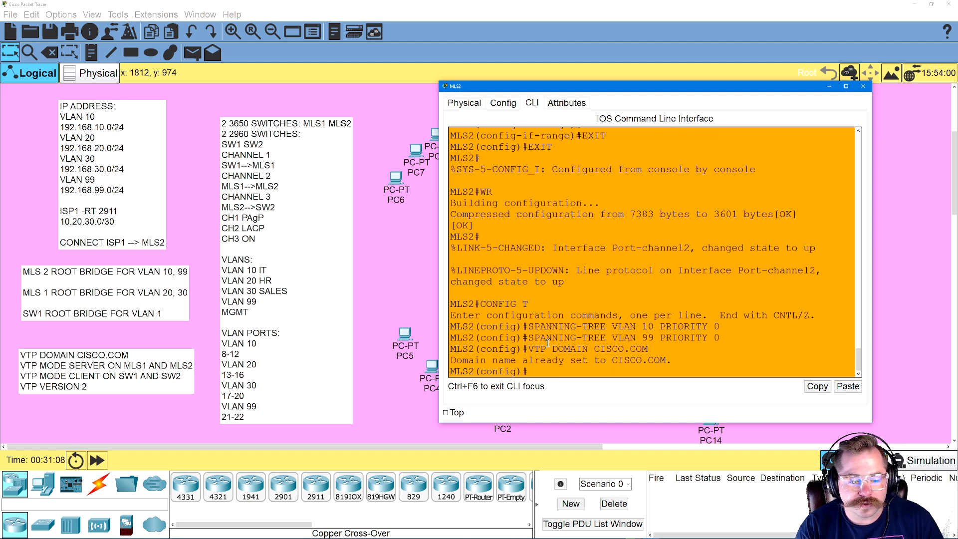
Set MLS2 to VTP server mode and VTP version 2 with VTP MODE SERVER and VTP VERSION 2
type("VTP ")
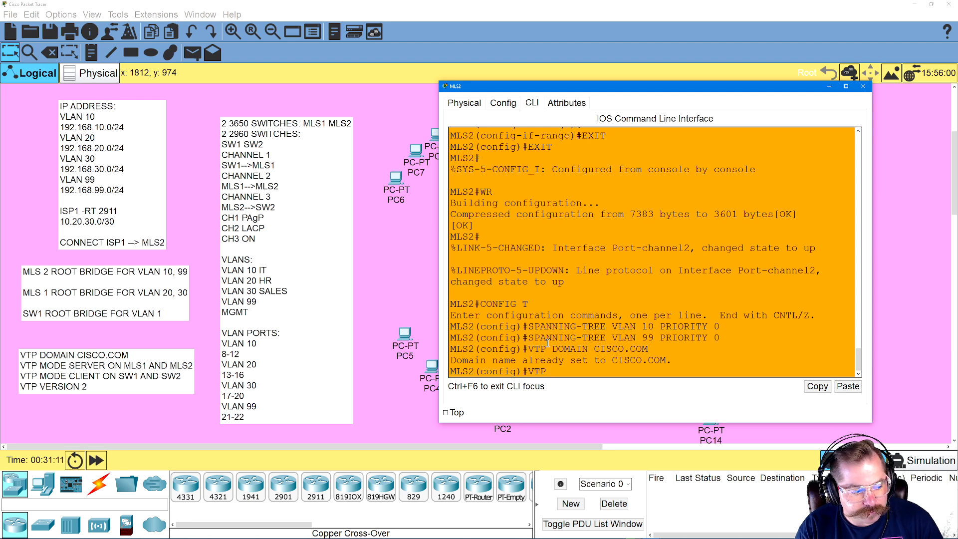
type("MODE ")
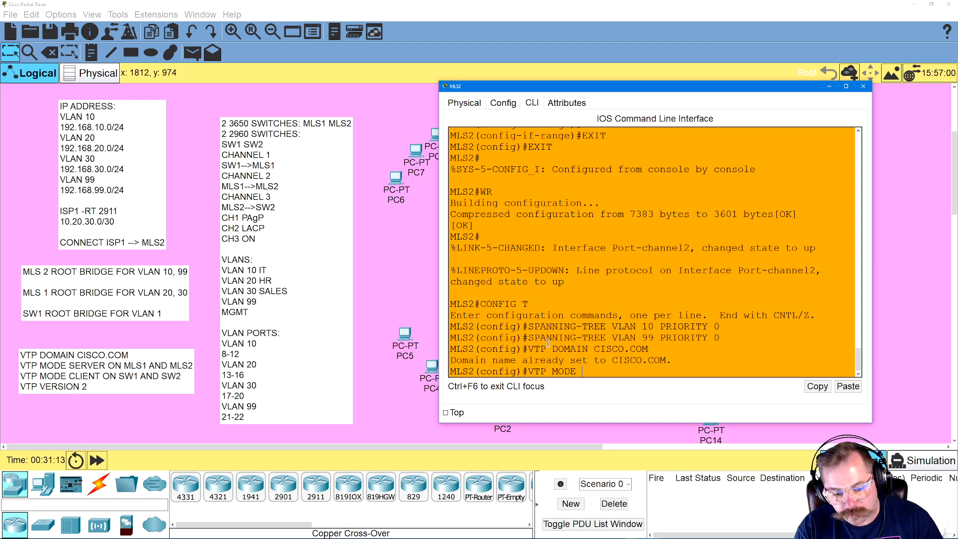
type("SERVERV")
key("Return")
type("VTP ")
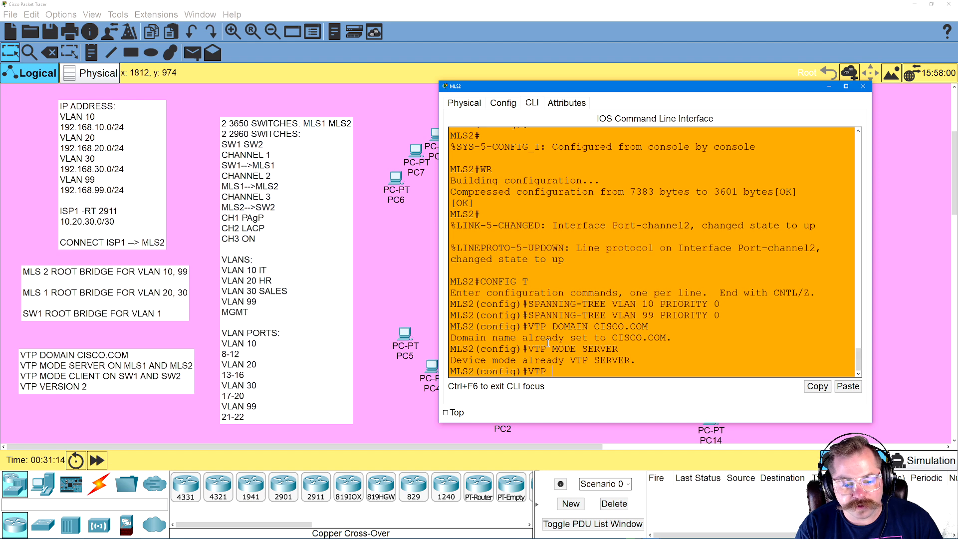
type("VERSION 2")
key("Return")
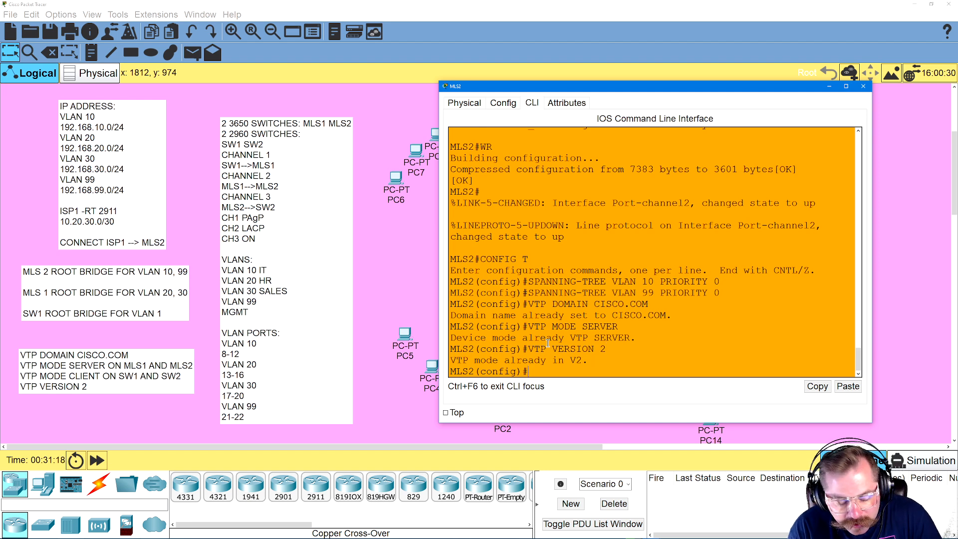
Leave configuration mode on MLS2, save its configuration with WR and return to the topology
type("EXIT")
key("Return")
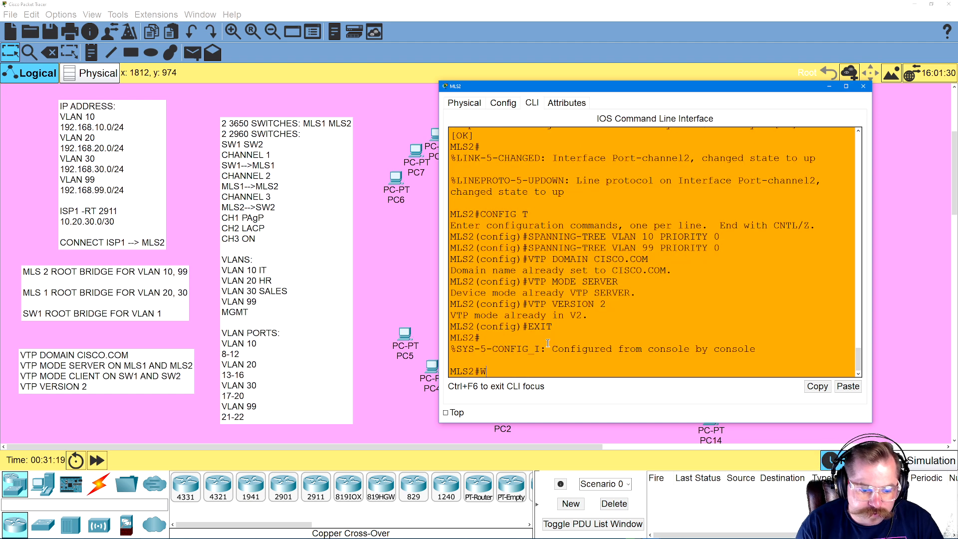
type("WR")
key("Return")
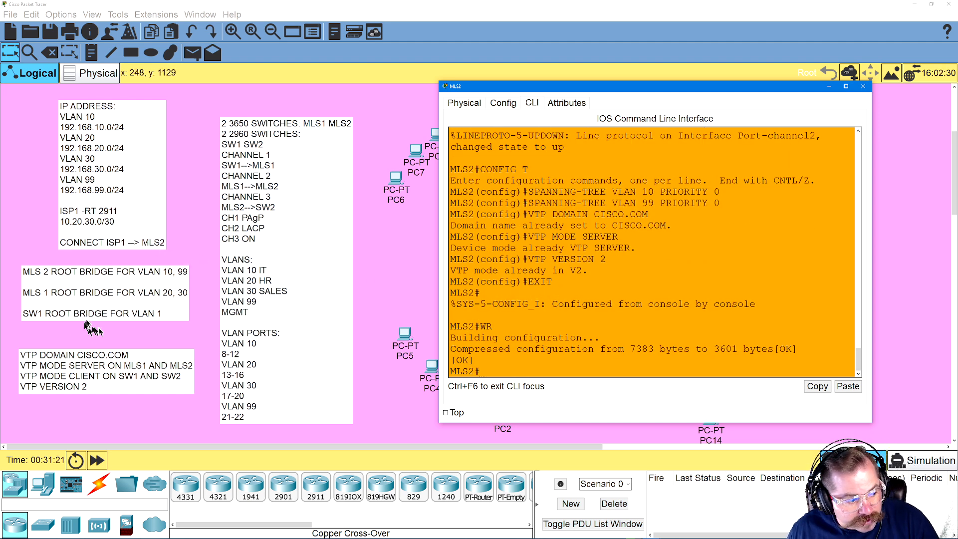
left_click(400, 230)
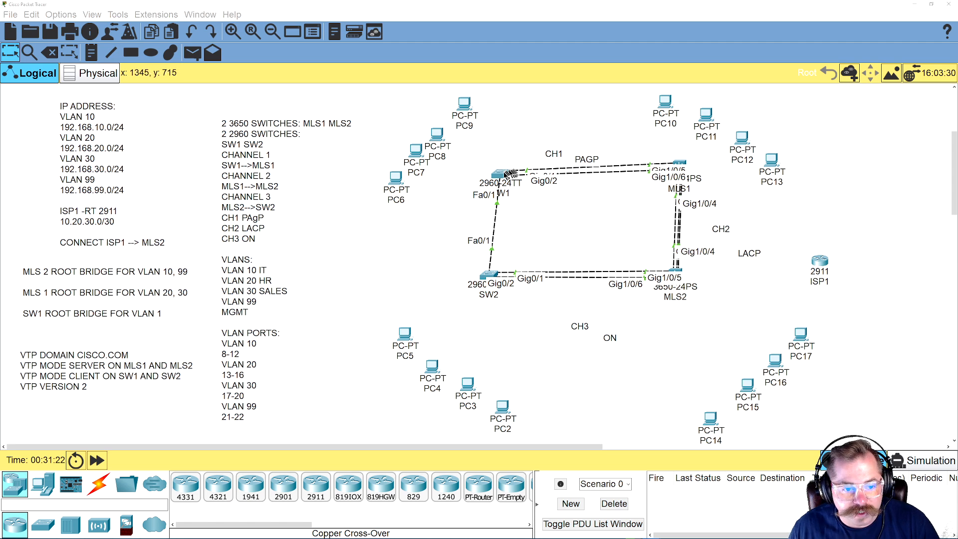
Make SW1 the root bridge for VLAN 1 with SPANNING-TREE VLAN 1 PRIORITY 0, then exit configuration mode
left_click(503, 173)
type("CONFIG T")
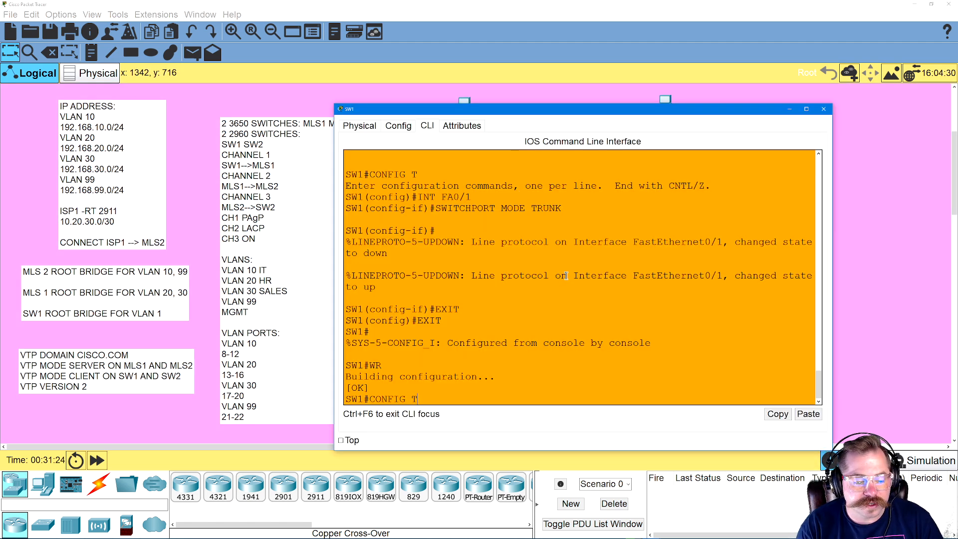
key("Return")
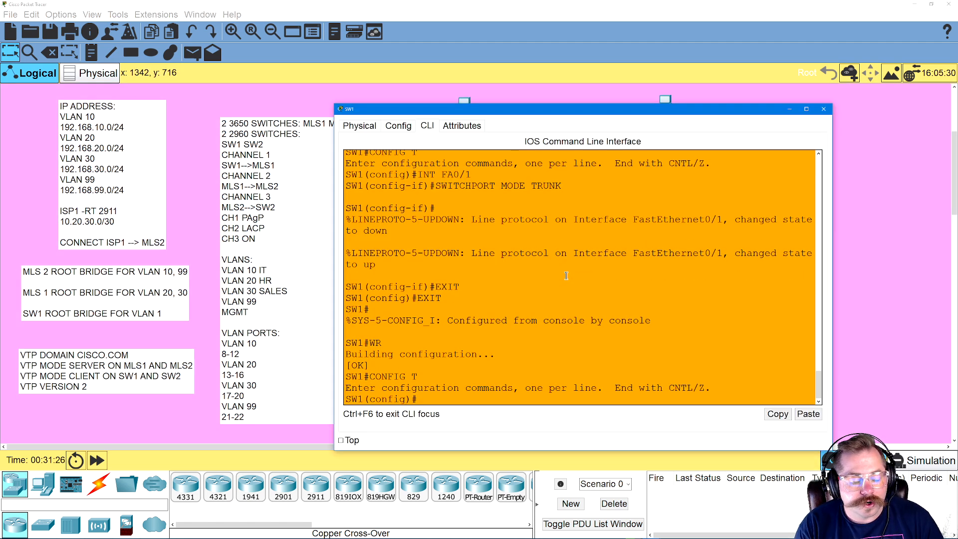
type("S")
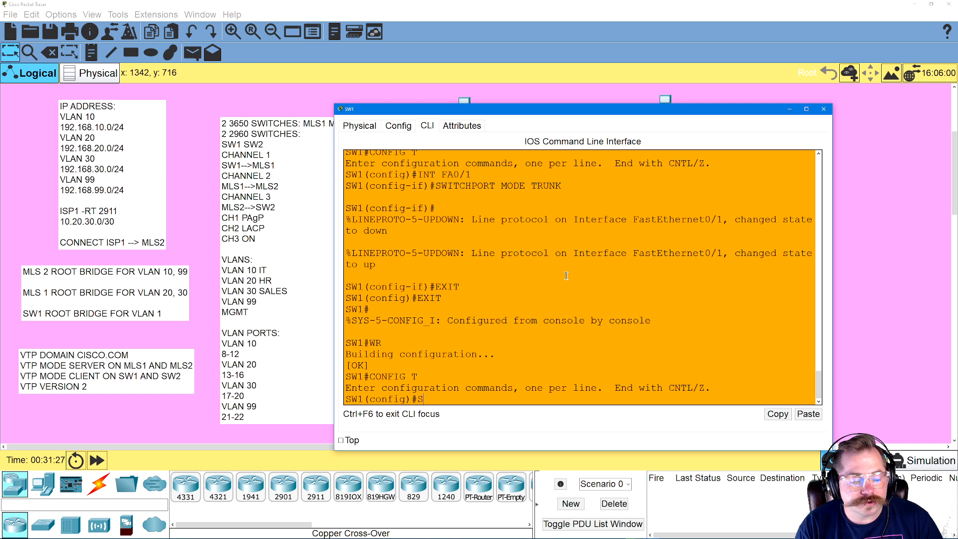
type("PANNING-TREE")
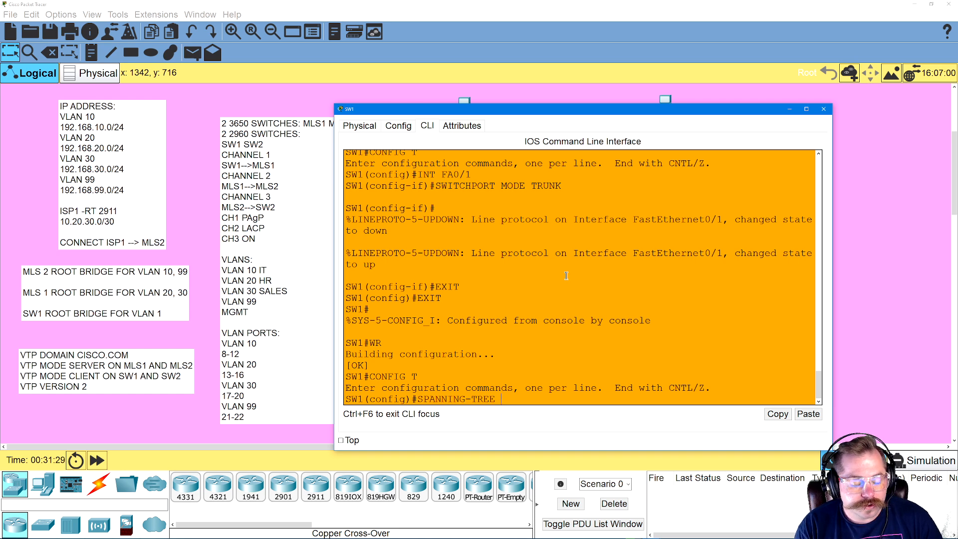
type(" VLAN 1 PRIORITY 0")
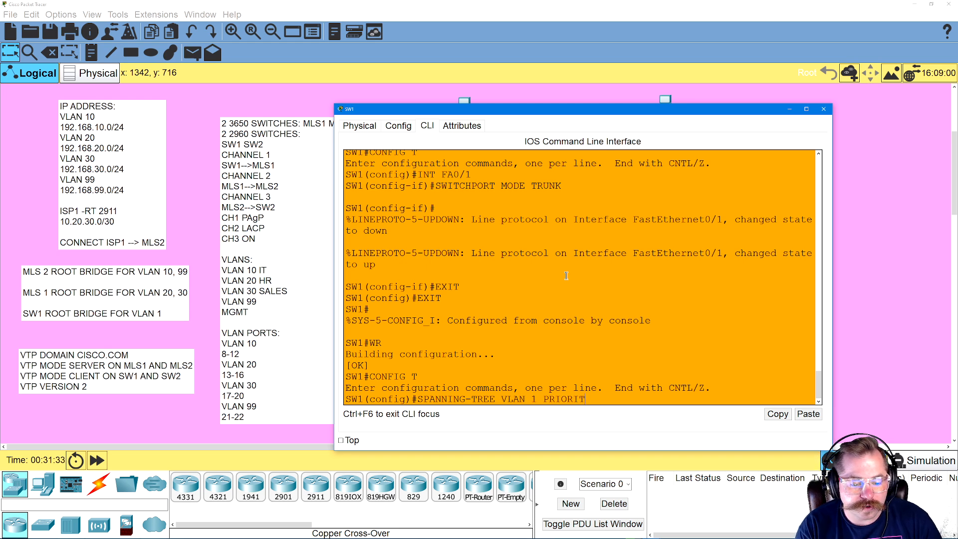
key("Return")
type("EXIT")
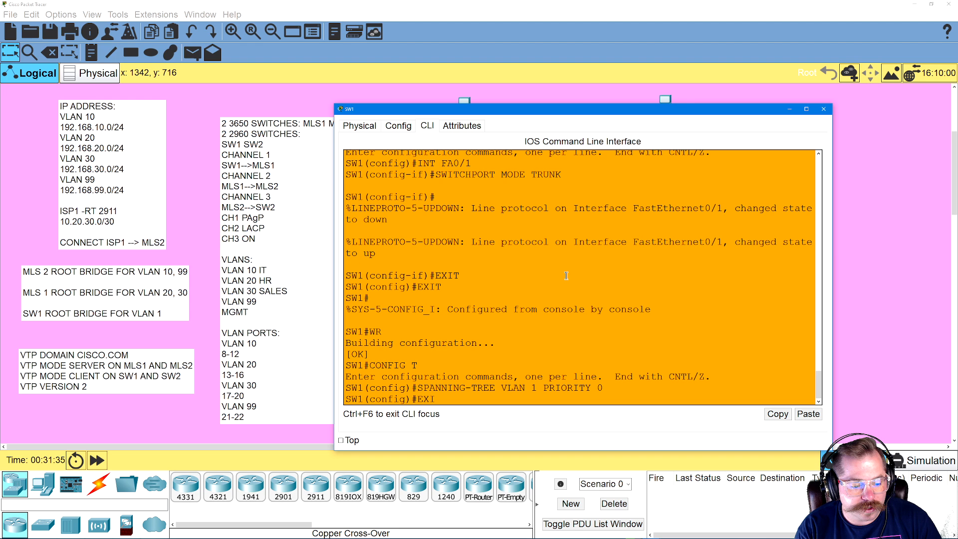
key("Return")
key("Return")
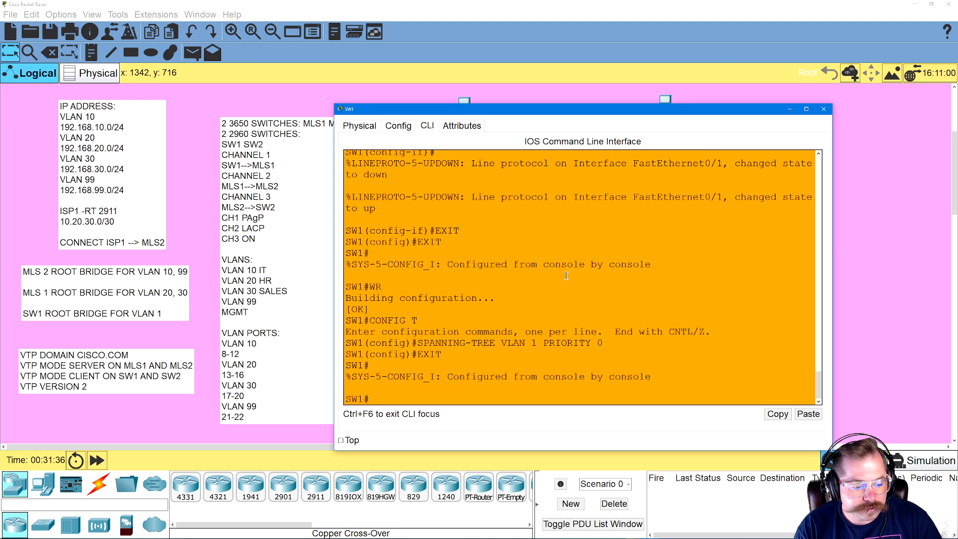
Re-enter global configuration mode on SW1 and set it to VTP client mode with VTP MODE CLIENT
type("CONFIG")
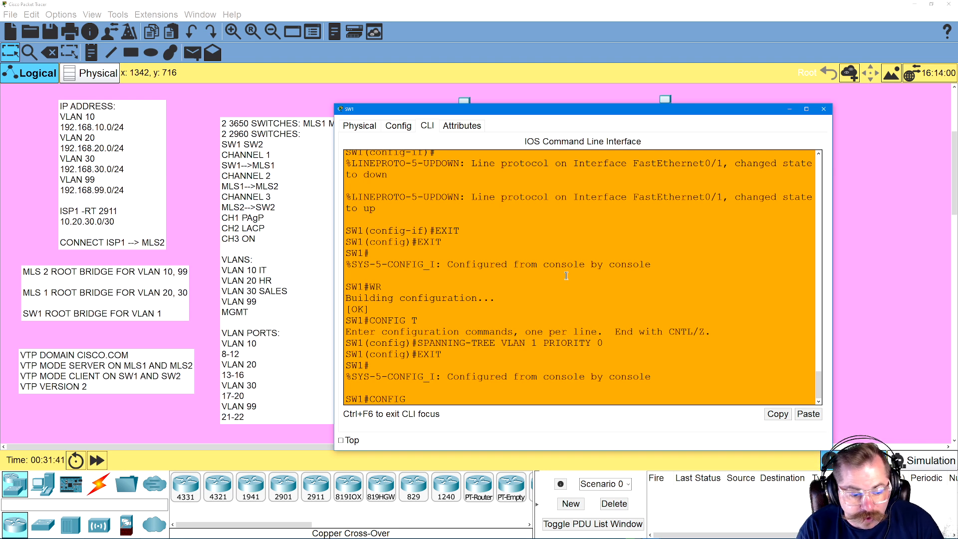
type(" T")
key("Return")
type("SWITCH")
key("BackSpace")
key("BackSpace")
key("BackSpace")
key("BackSpace")
key("BackSpace")
key("BackSpace")
type("VTP M")
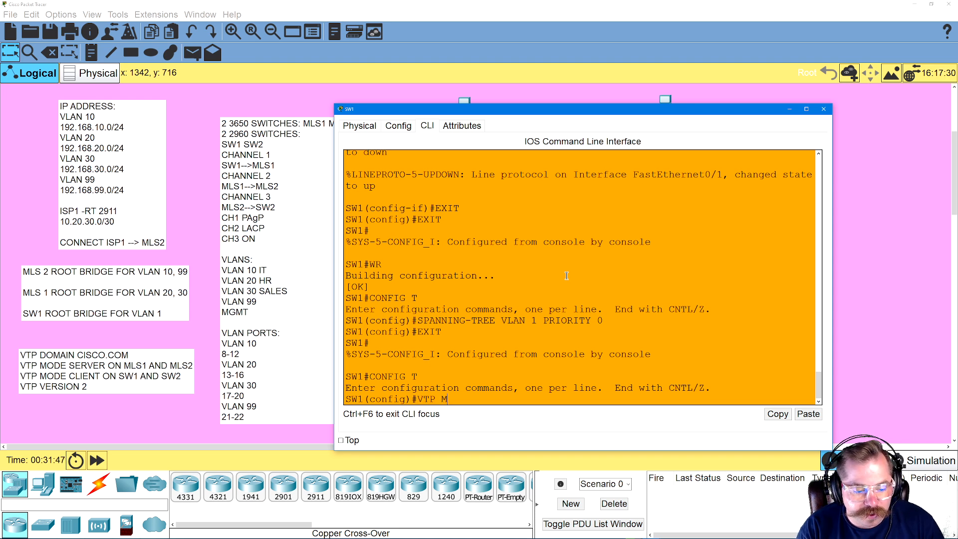
type("ODE CLIENT")
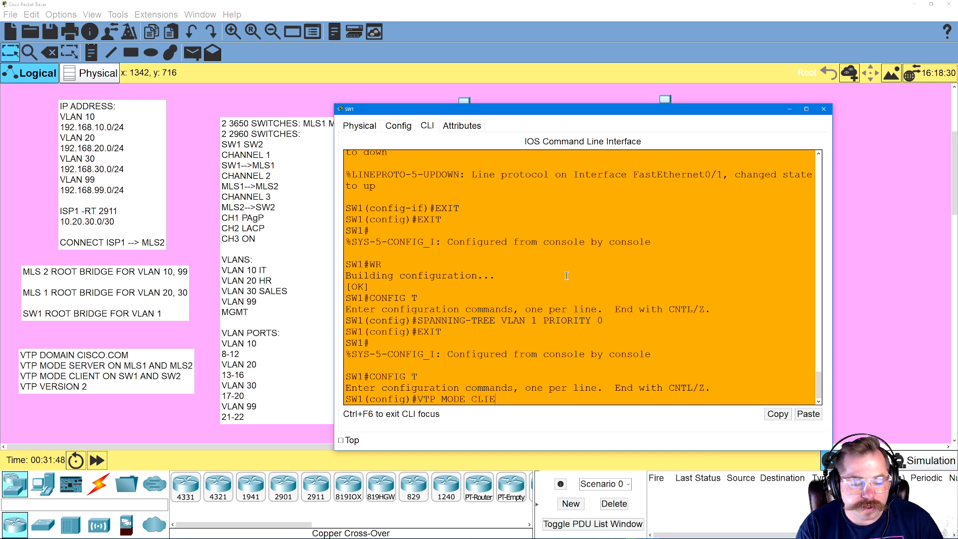
key("Return")
Leave configuration mode on SW1, save its configuration with WR and return to the topology
type("EXIT")
key("Return")
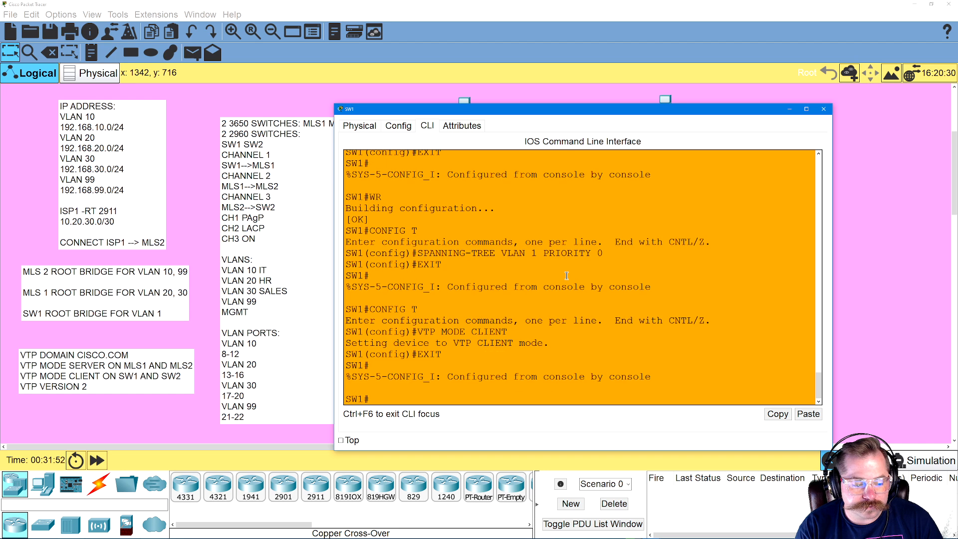
type("WR")
key("Return")
left_click(486, 96)
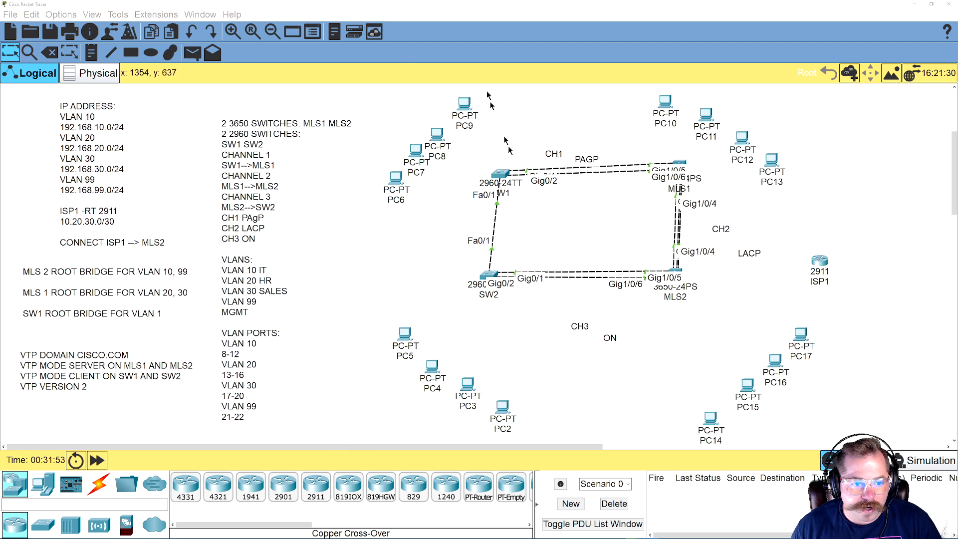
Open the SW2 command line and enter global configuration mode with CONFIG T
left_click(489, 276)
type("CONFIG T")
key("Return")
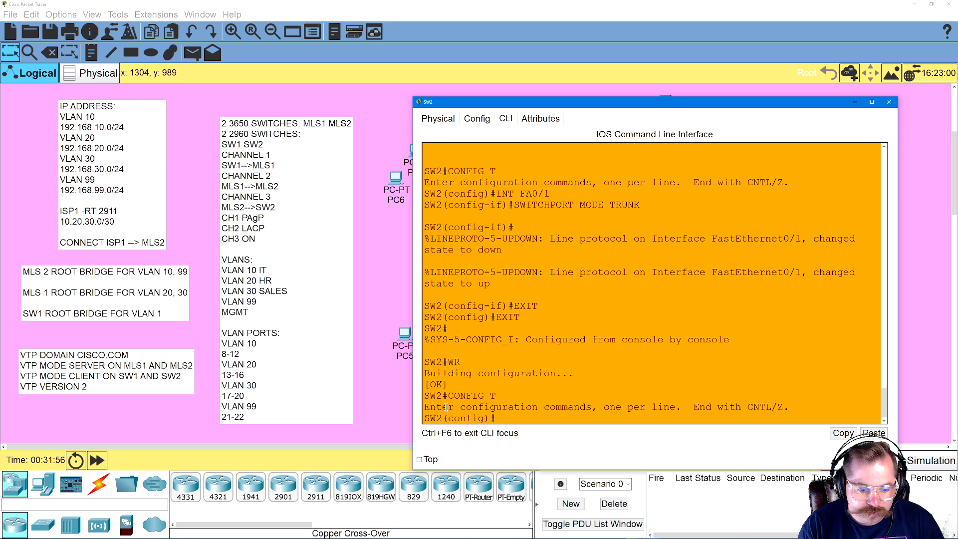
Set SW2 to VTP client mode with VTP MODE CLIENT, exit configuration mode and save with WR
type("VTP")
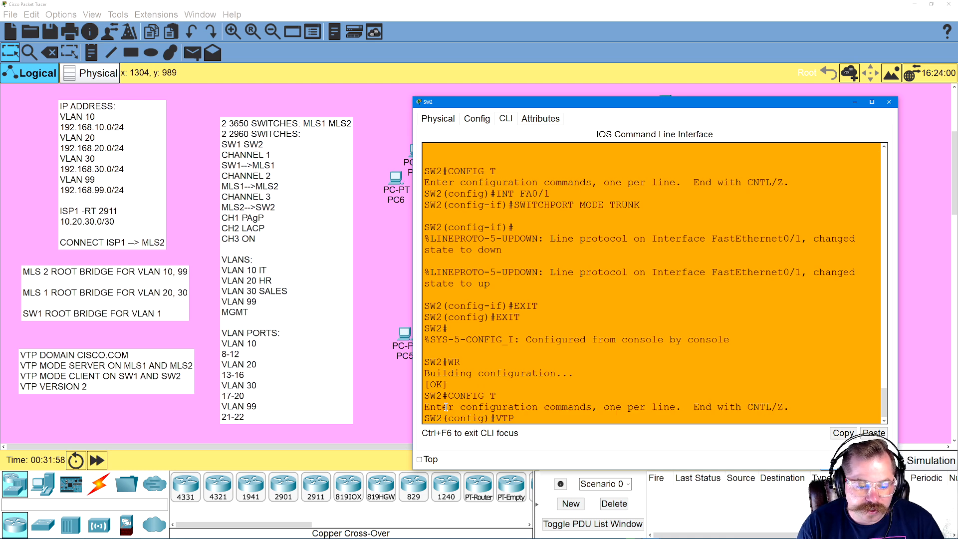
type(" MODE CLIENT")
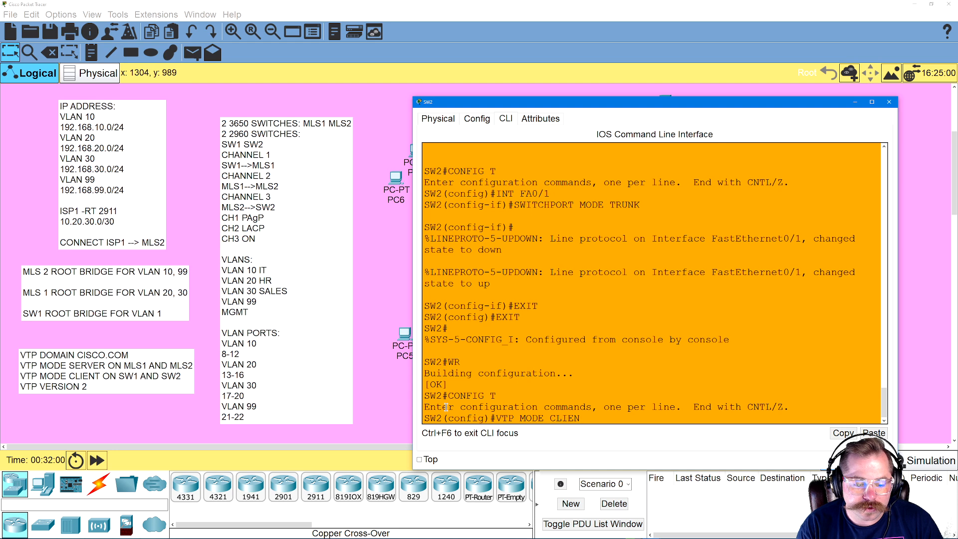
key("Return")
type("EXIT")
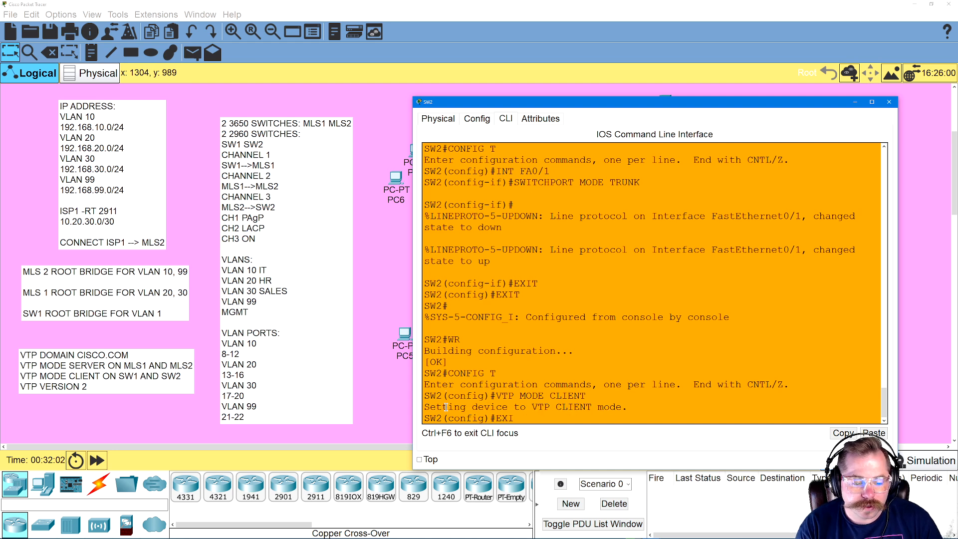
key("Return")
type("WR")
key("Return")
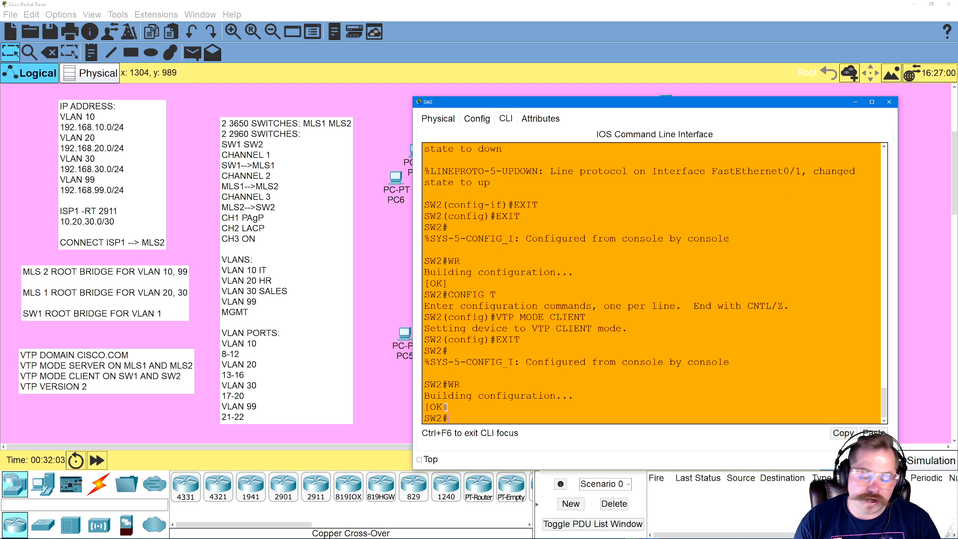
List the available SHOW commands on SW2 with SHOW ? and page through to the end
type("SHOW ?")
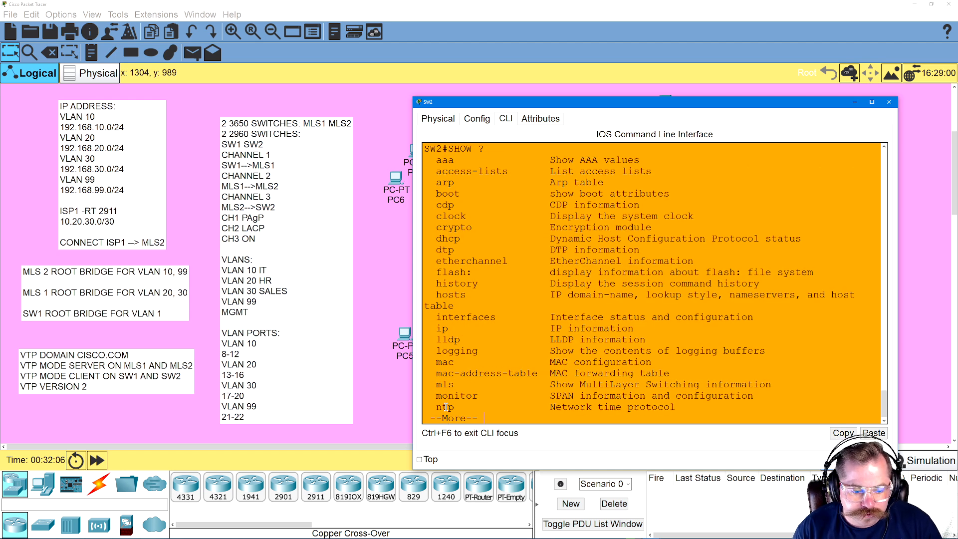
key("Return")
key("Return")
key("Return")
key("Return")
key("Return")
key("Return")
key("Return")
key("Return")
key("Return")
key("Return")
key("Return")
key("Return")
key("Return")
key("Return")
key("Return")
key("Return")
key("Return")
key("Return")
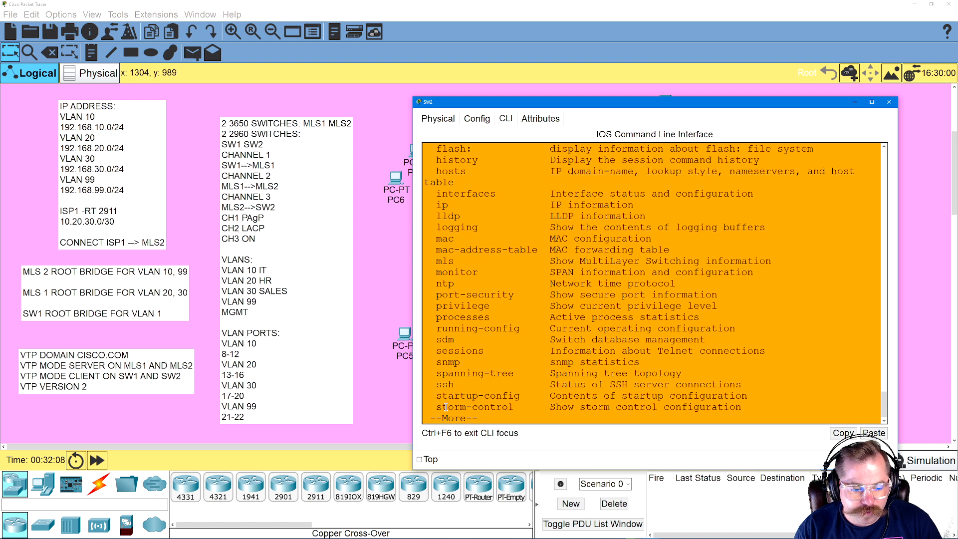
key("Return")
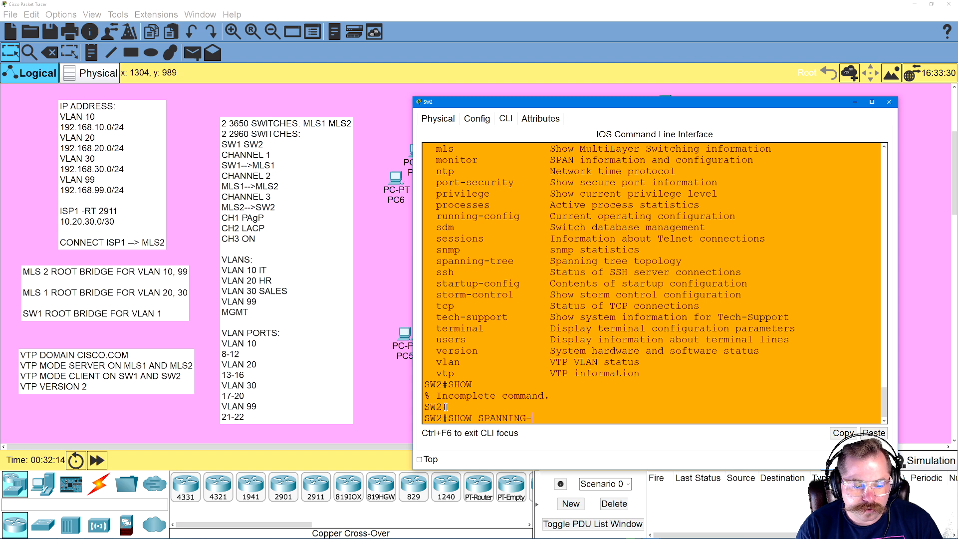
Run SHOW SPANNING-TREE on SW2 and examine the root ID and port roles, states and costs for VLAN 1
type("SHOW SPANNING-")
key("Tab")
key("Return")
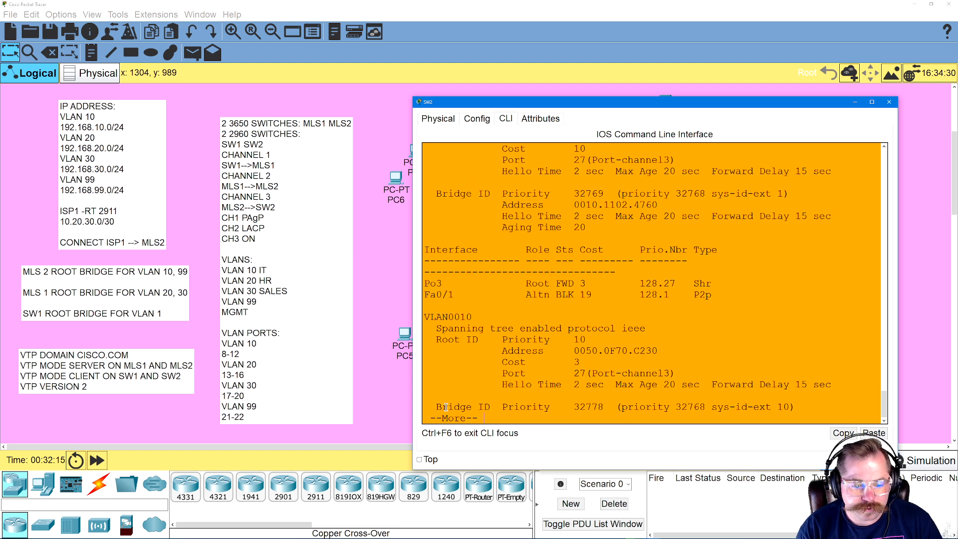
scroll(589, 375, "up", 2)
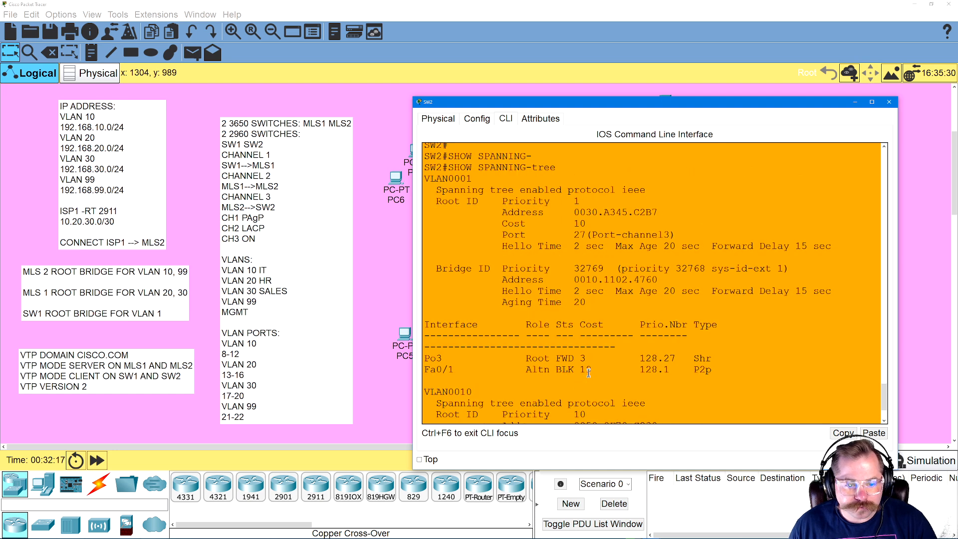
scroll(596, 296, "down", 1)
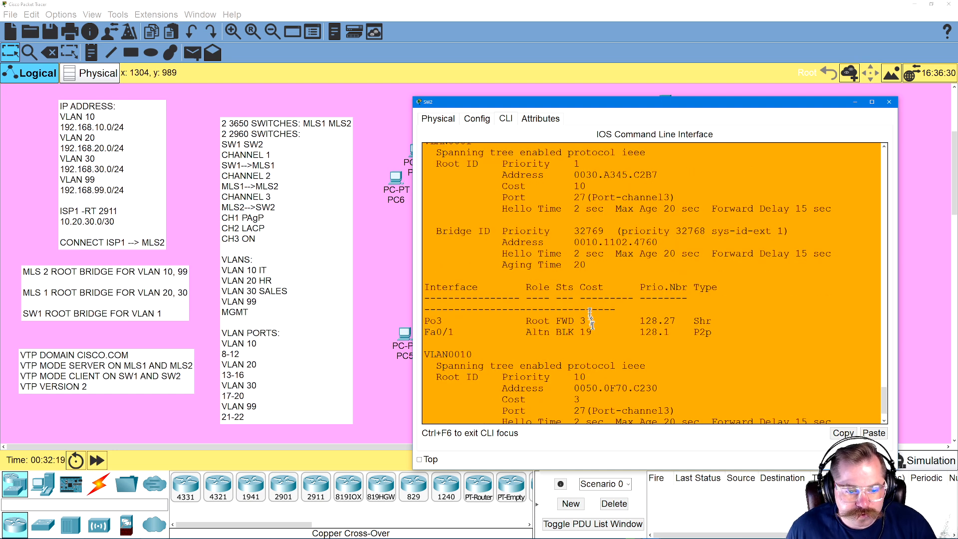
left_click_drag(428, 321, 589, 320)
scroll(596, 339, "down", 1)
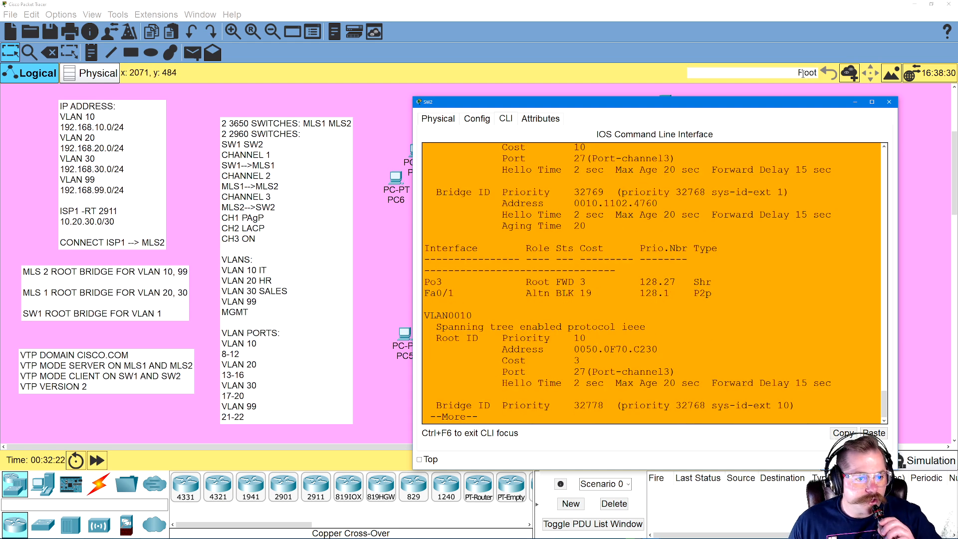
Return to the topology and connect MLS2 GigabitEthernet1/0/24 to ISP1 GigabitEthernet0/0 with a copper straight-through cable
left_click(682, 20)
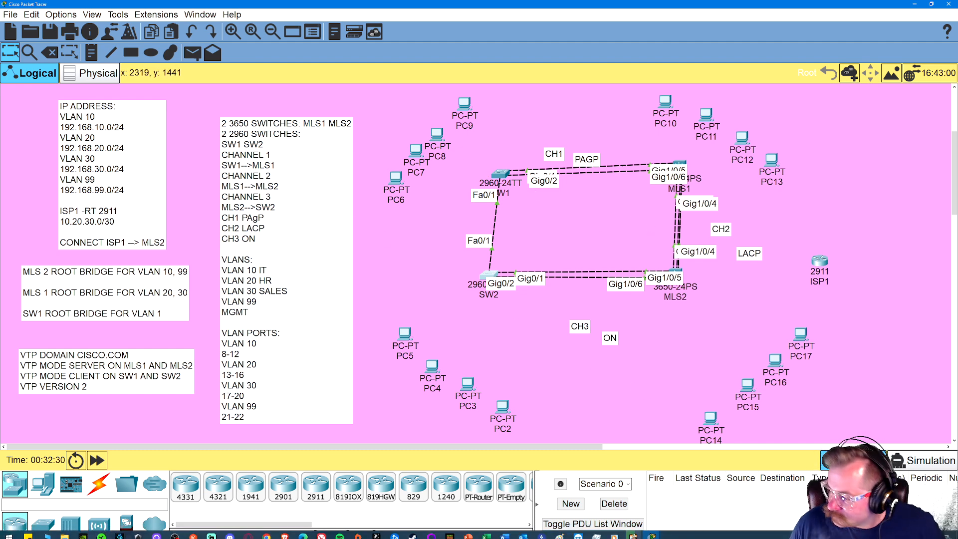
left_click(99, 485)
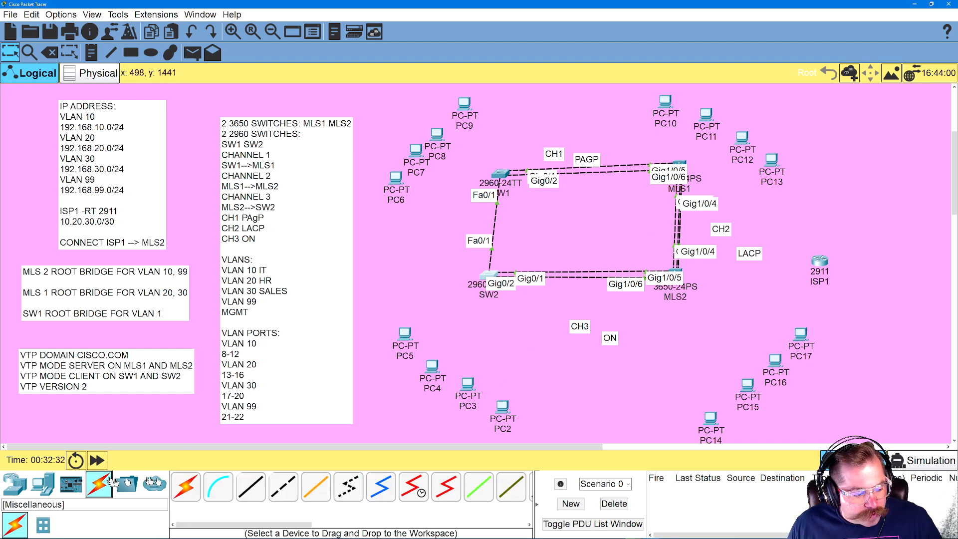
left_click(252, 488)
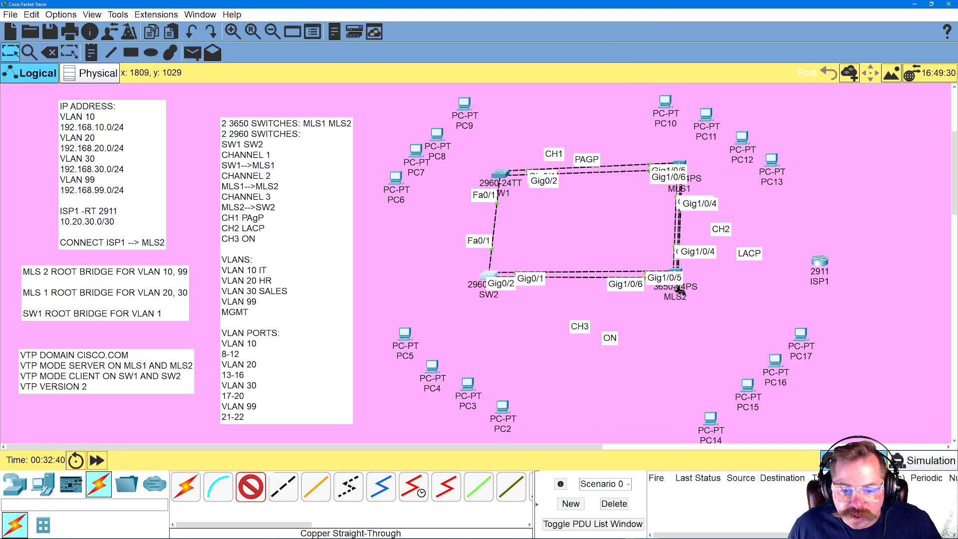
left_click(675, 271)
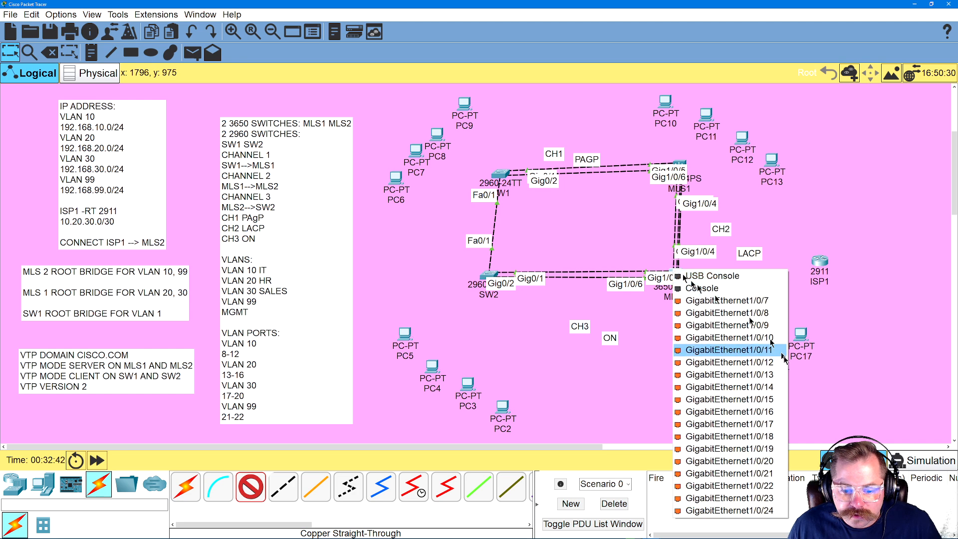
left_click(759, 510)
left_click(820, 262)
left_click(846, 293)
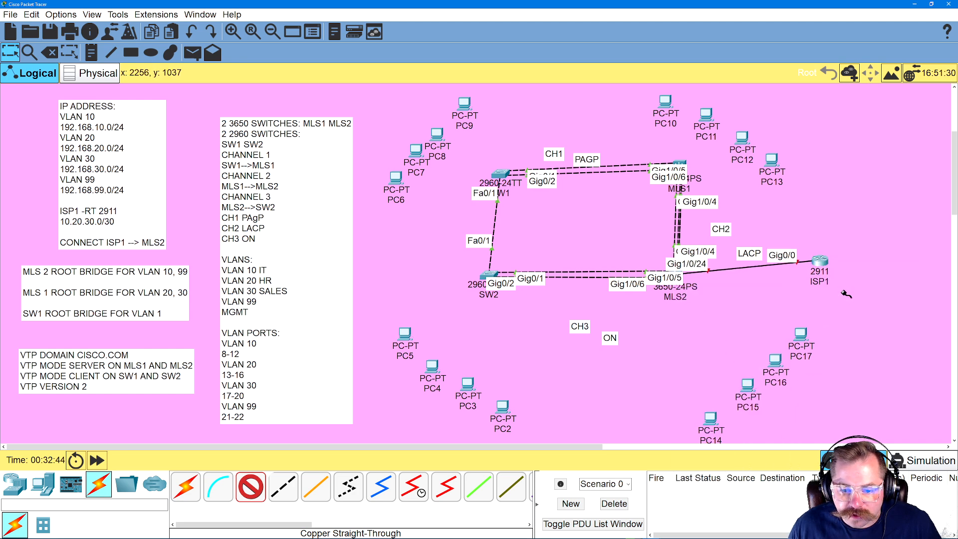
left_click(710, 421)
left_click(734, 461)
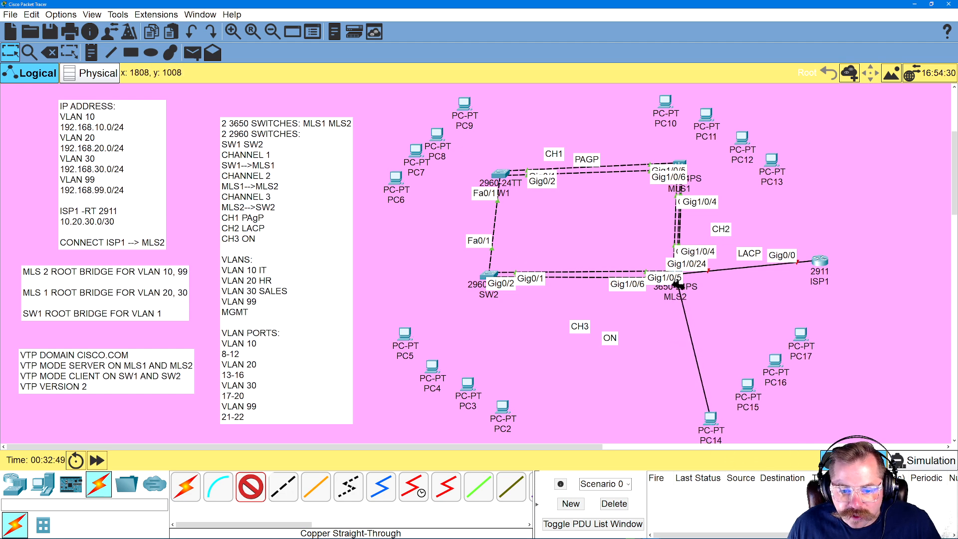
scroll(679, 280, "up", 4)
scroll(691, 302, "down", 6)
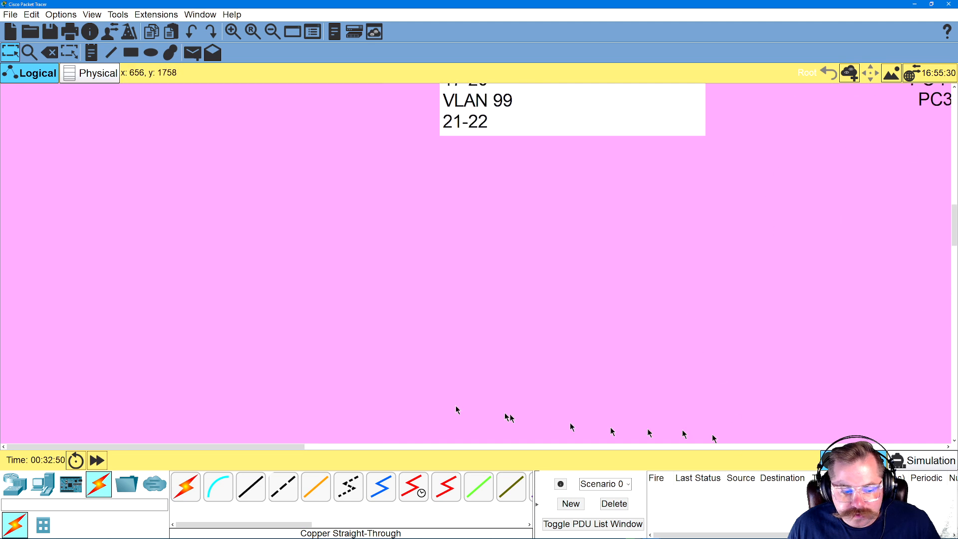
left_click_drag(301, 444, 545, 389)
scroll(541, 364, "up", 4)
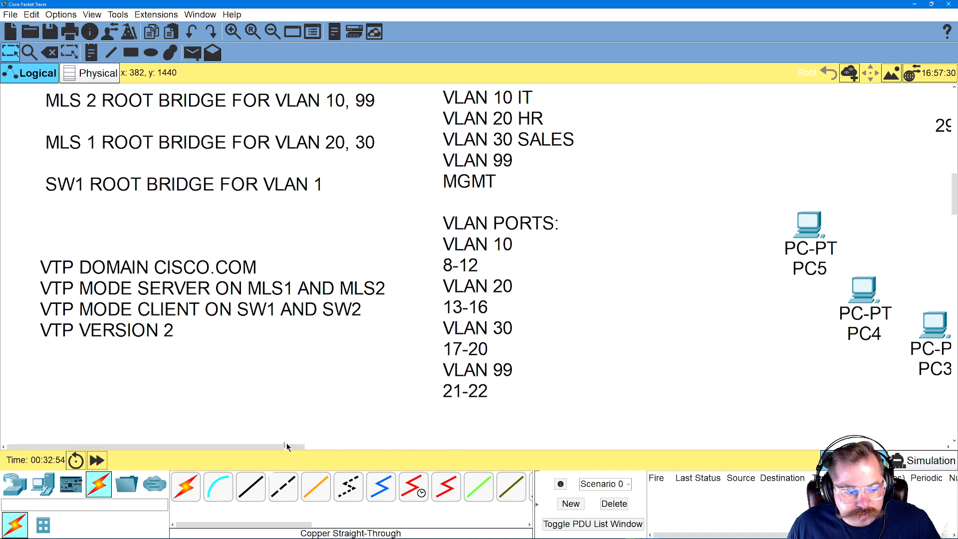
left_click_drag(287, 445, 427, 457)
left_click_drag(272, 445, 555, 441)
scroll(528, 357, "up", 1)
scroll(527, 353, "down", 2)
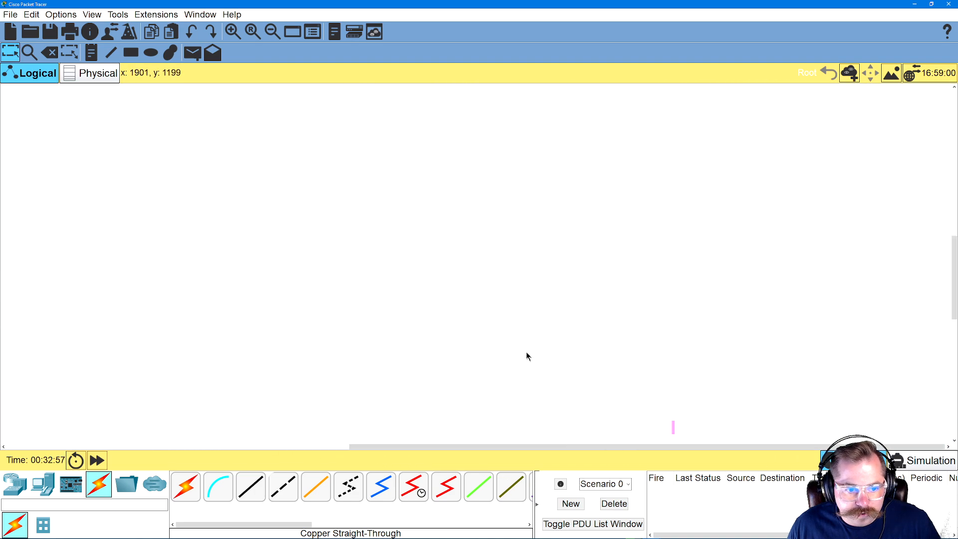
scroll(504, 314, "up", 2)
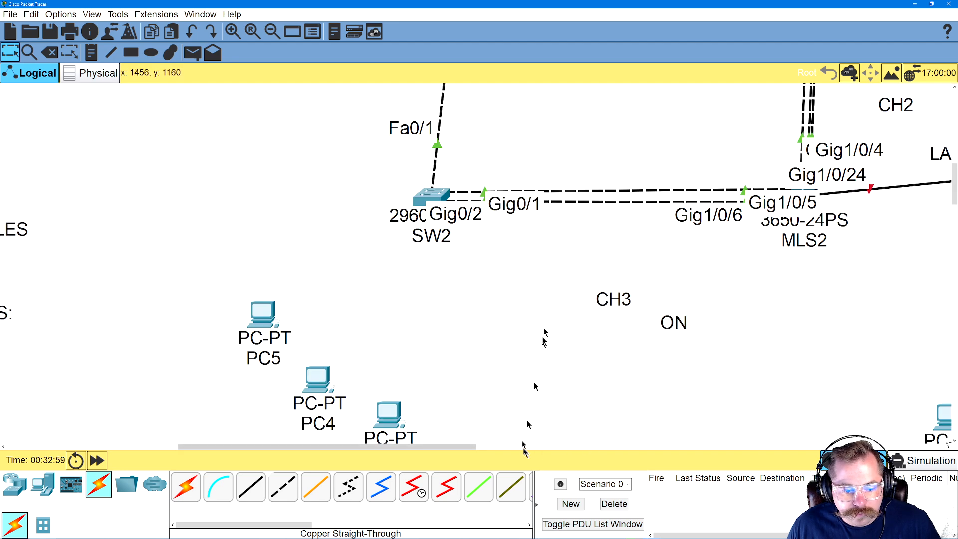
scroll(546, 299, "down", 3)
scroll(449, 290, "up", 2)
left_click_drag(452, 448, 340, 448)
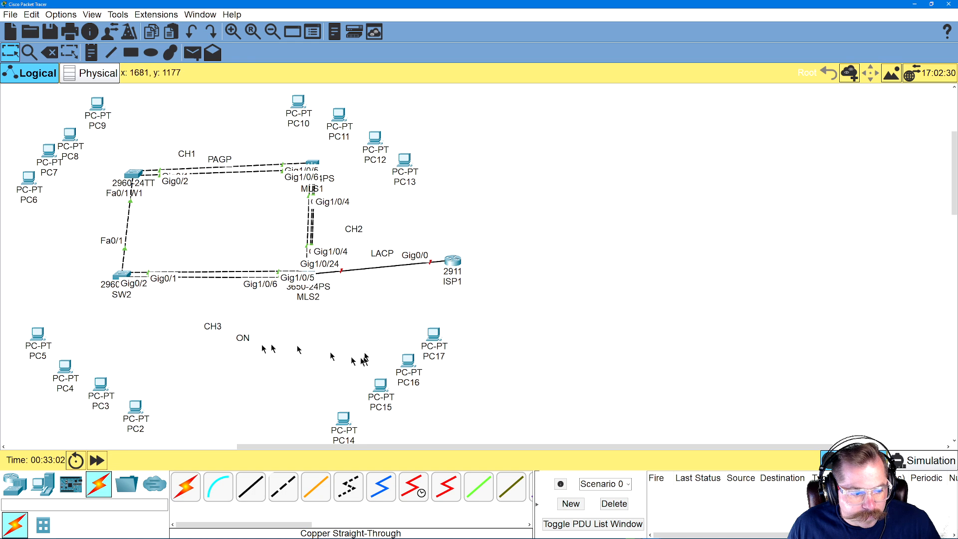
left_click(240, 490)
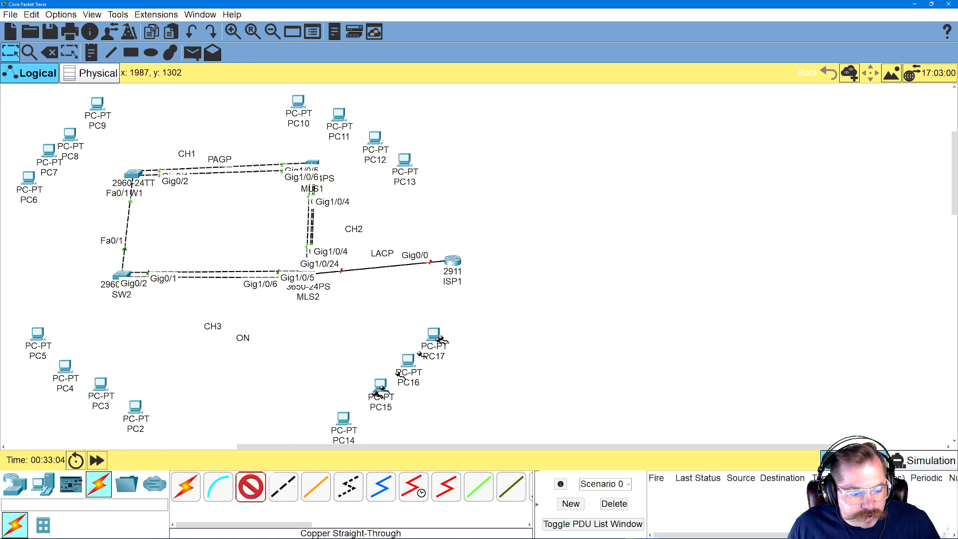
left_click(342, 422)
left_click(385, 463)
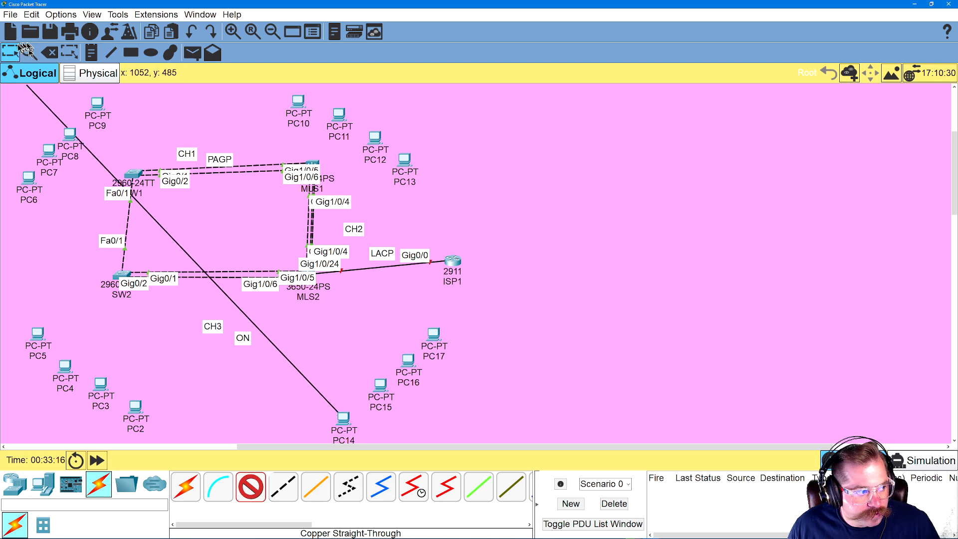
key("Escape")
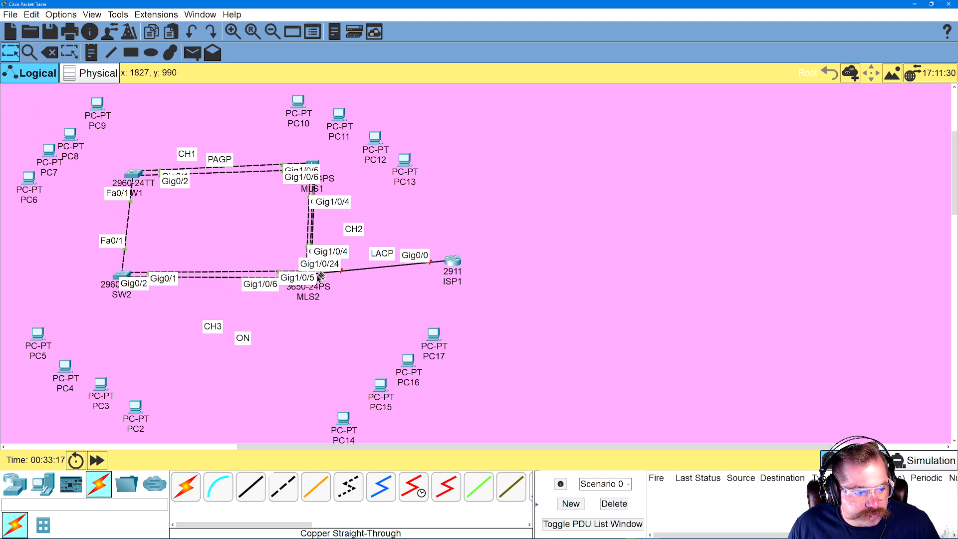
Move MLS1, SW2 and MLS2 outward in the topology so the switches stand clear of their port labels
scroll(303, 278, "up", 2)
scroll(539, 352, "down", 3)
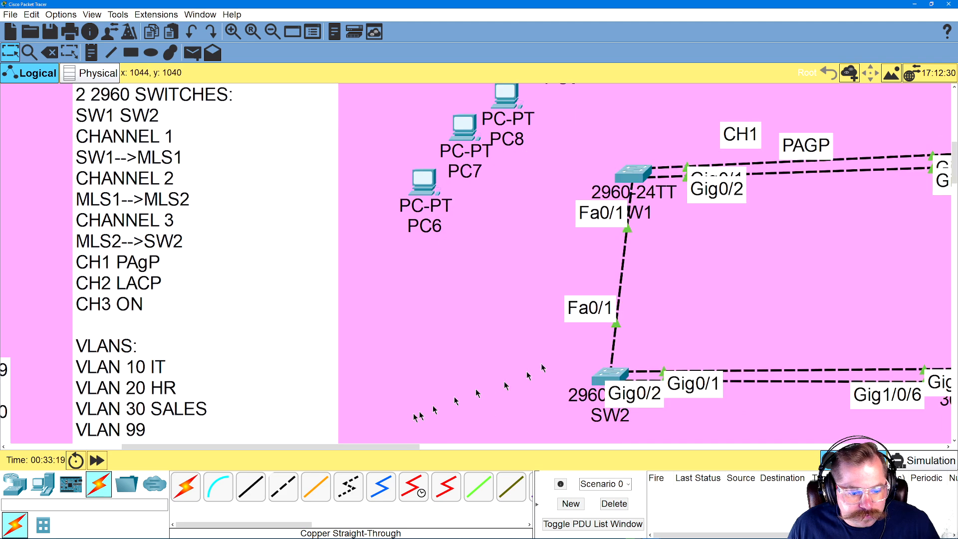
left_click_drag(388, 446, 531, 447)
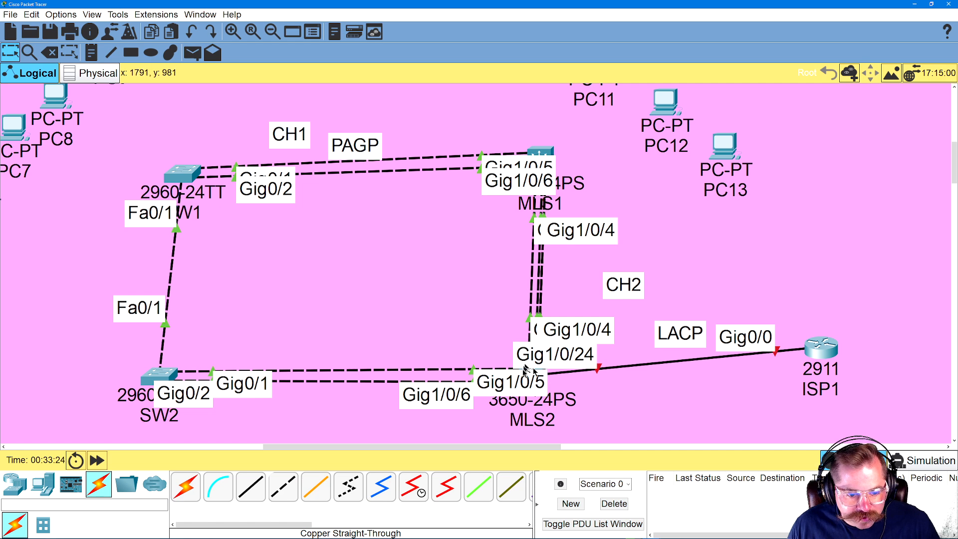
left_click_drag(540, 149, 497, 103)
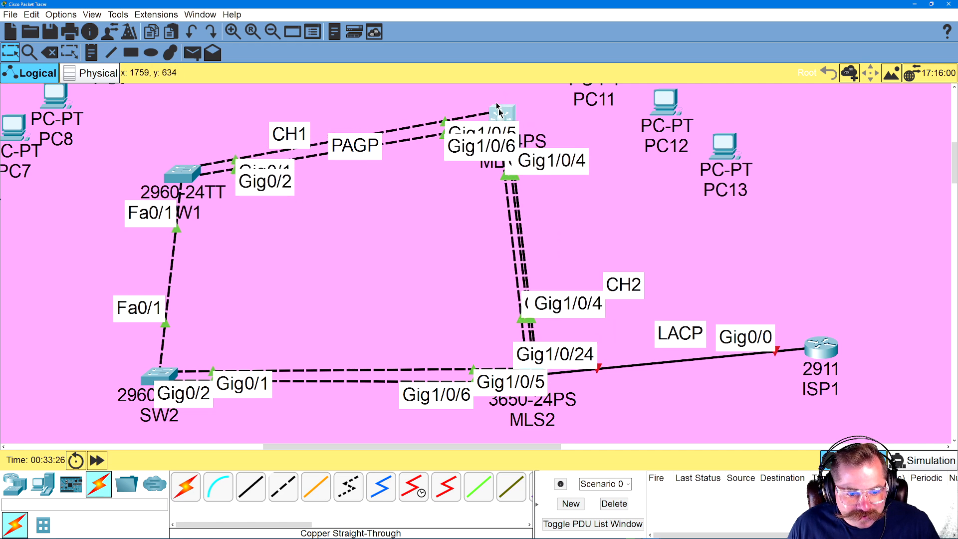
left_click_drag(152, 378, 102, 363)
left_click_drag(540, 379, 556, 403)
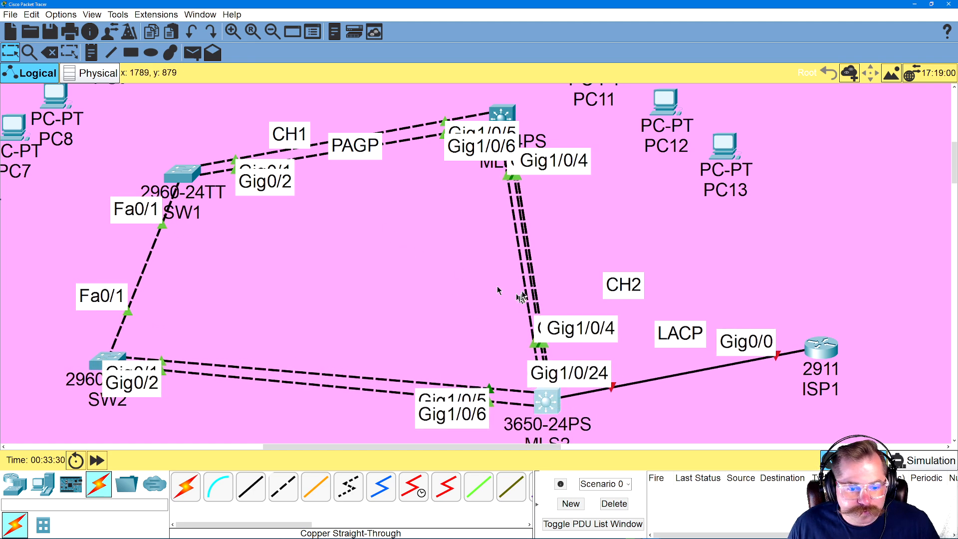
Check the VLAN port plan and connect MLS2 GigabitEthernet1/0/8 to PC14 FastEthernet0 with a copper straight-through cable
scroll(488, 280, "down", 2)
scroll(320, 267, "up", 3)
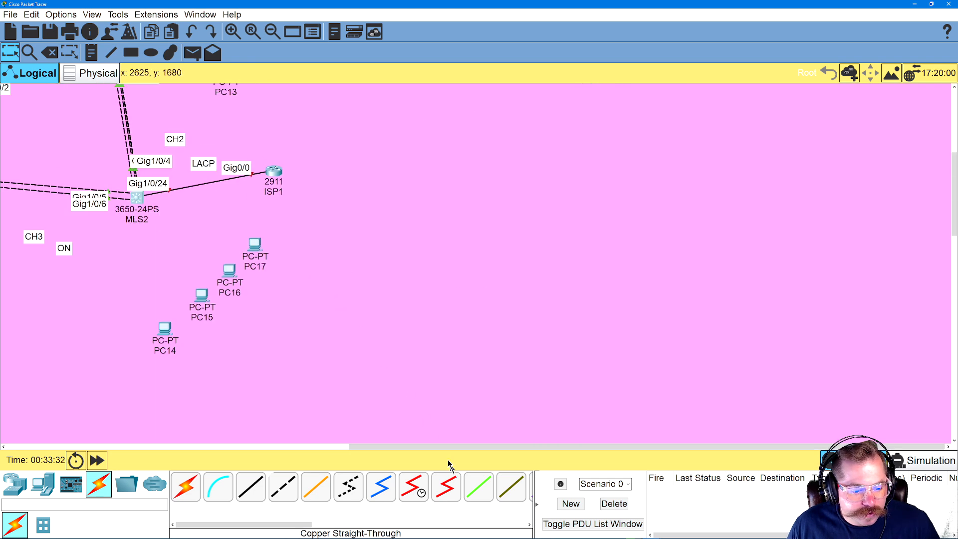
left_click_drag(444, 448, 276, 449)
scroll(321, 374, "up", 2)
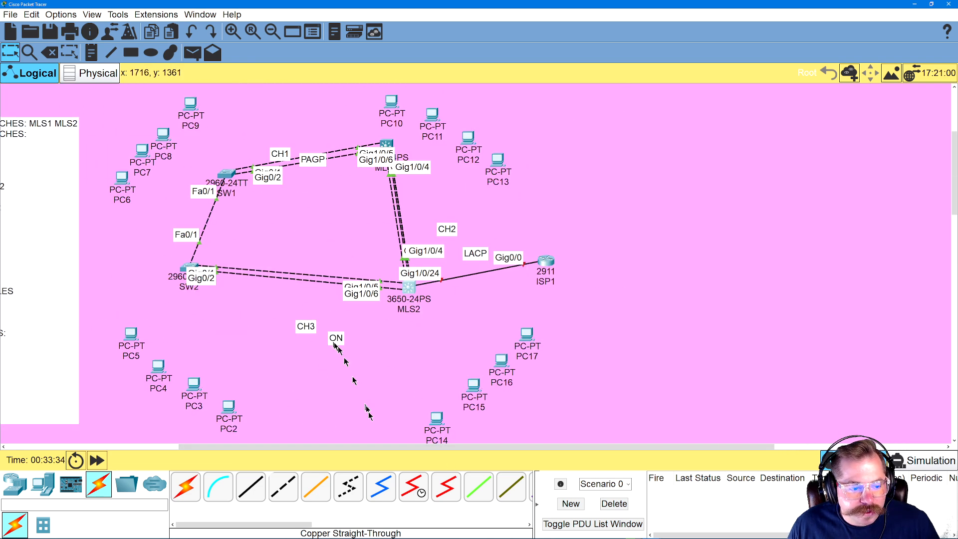
left_click(251, 487)
left_click(410, 288)
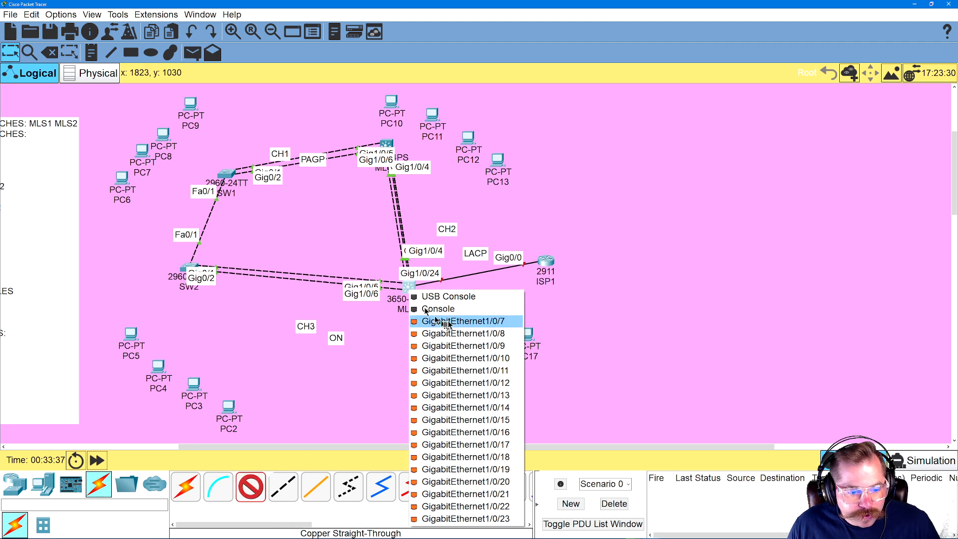
left_click_drag(350, 448, 287, 448)
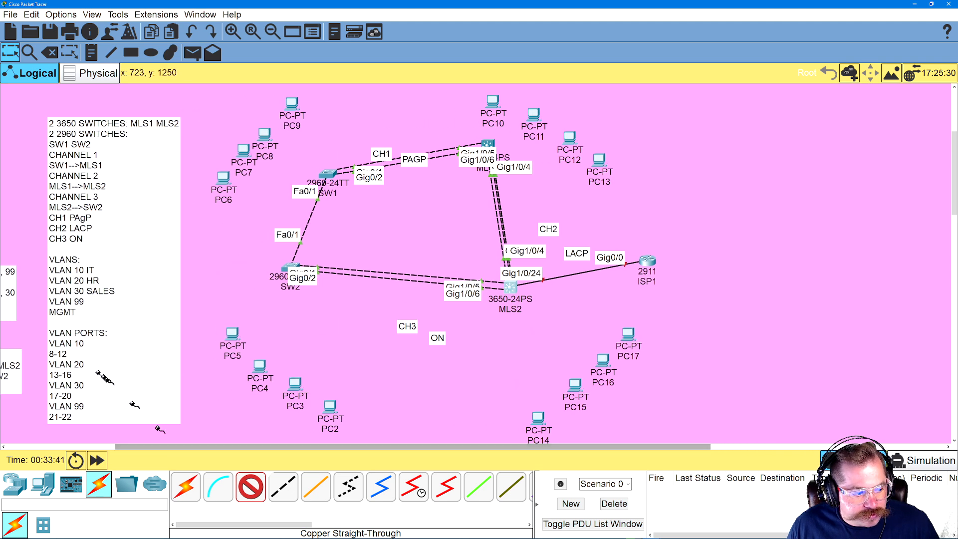
left_click(509, 287)
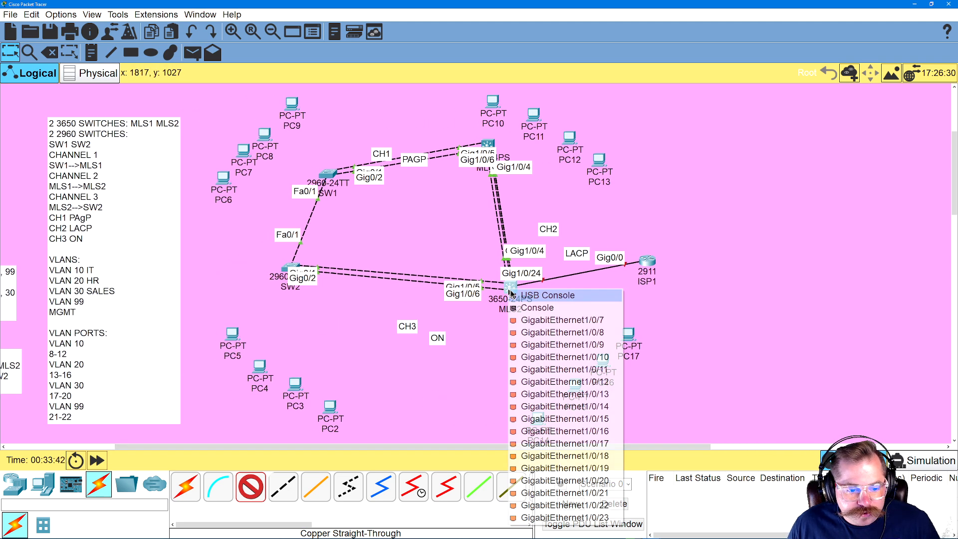
left_click(544, 332)
left_click(543, 420)
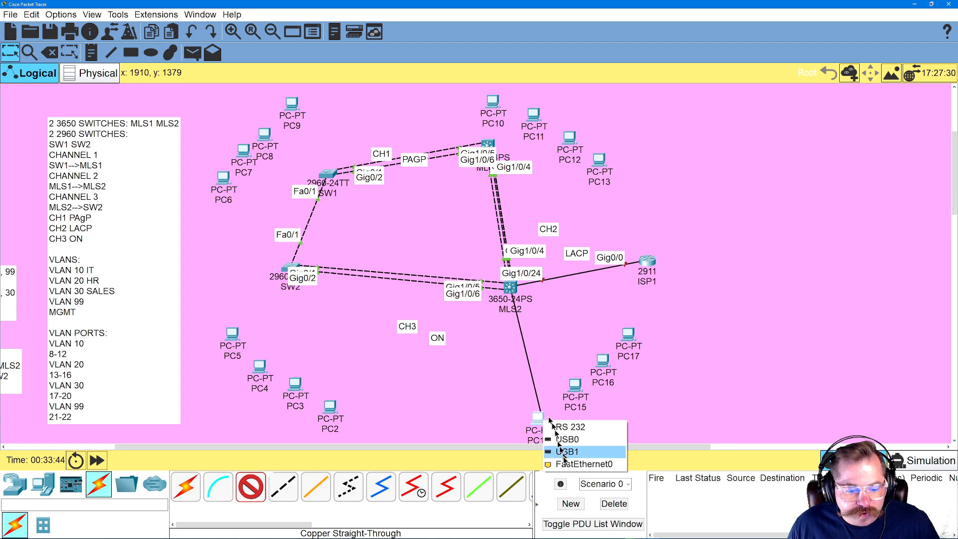
left_click(560, 451)
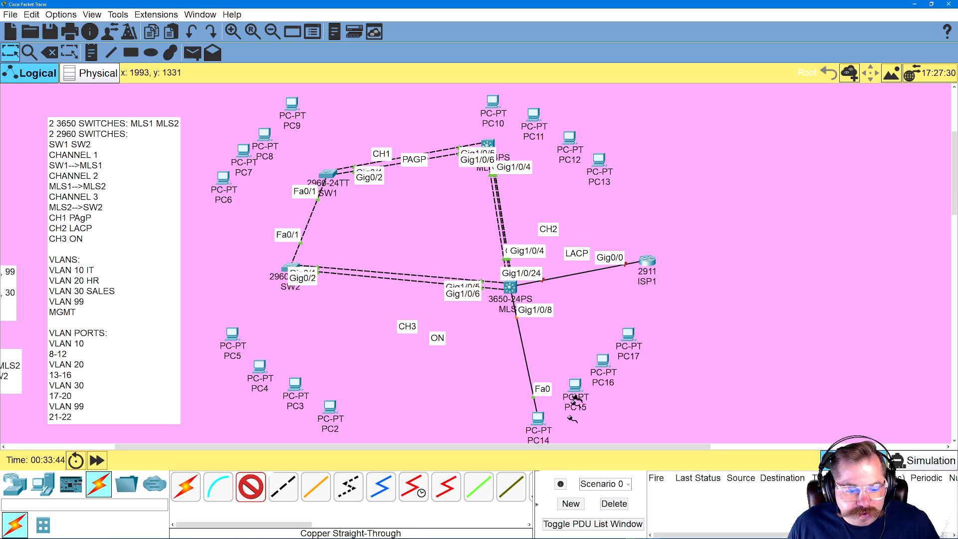
Cable MLS2 GigabitEthernet1/0/13 to PC15 FastEthernet0 and MLS2 GigabitEthernet1/0/17 to PC16 FastEthernet0 with copper straight-through
left_click(512, 288)
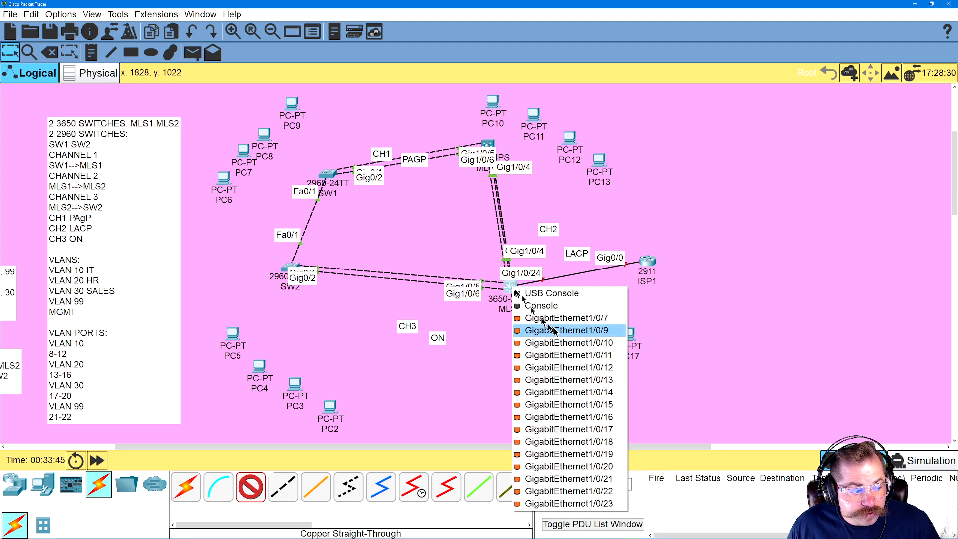
left_click(575, 380)
left_click(577, 386)
left_click(597, 434)
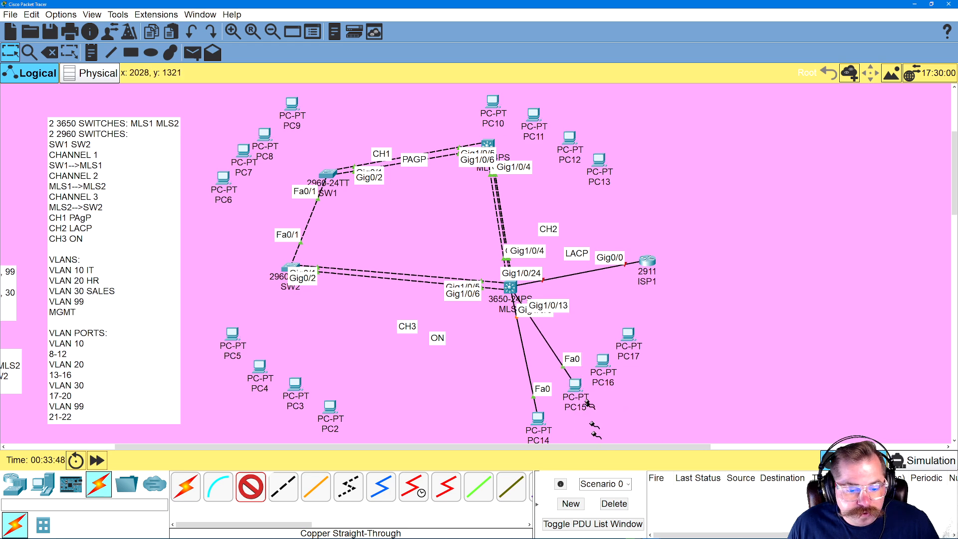
left_click(509, 288)
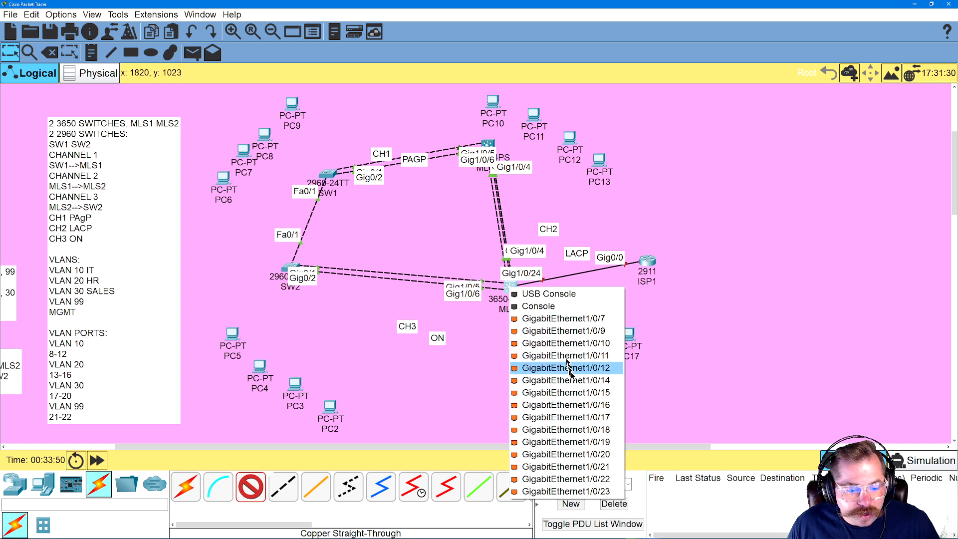
left_click(581, 416)
left_click(603, 361)
left_click(642, 406)
Connect MLS2 GigabitEthernet1/0/21 to PC17 FastEthernet0 with a copper straight-through cable
left_click(510, 289)
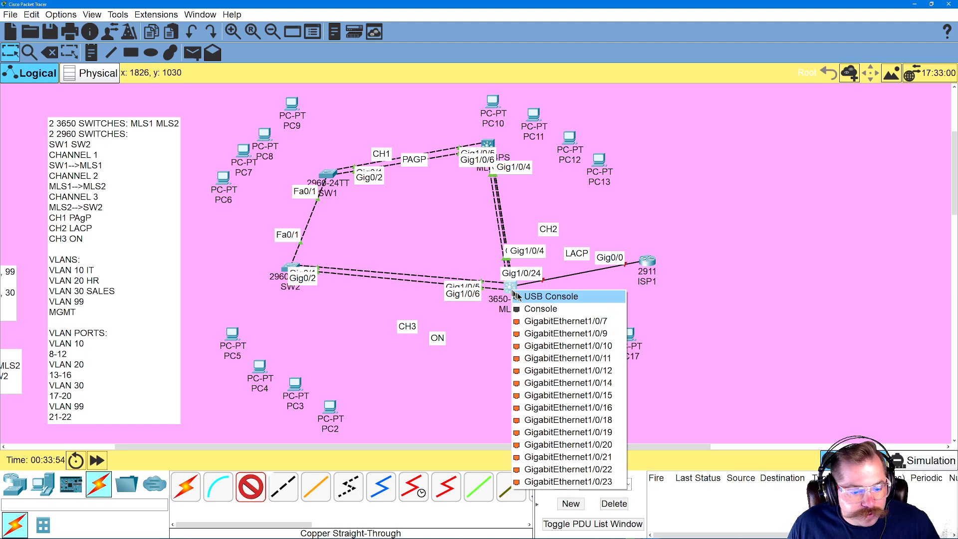
left_click(586, 459)
left_click(629, 335)
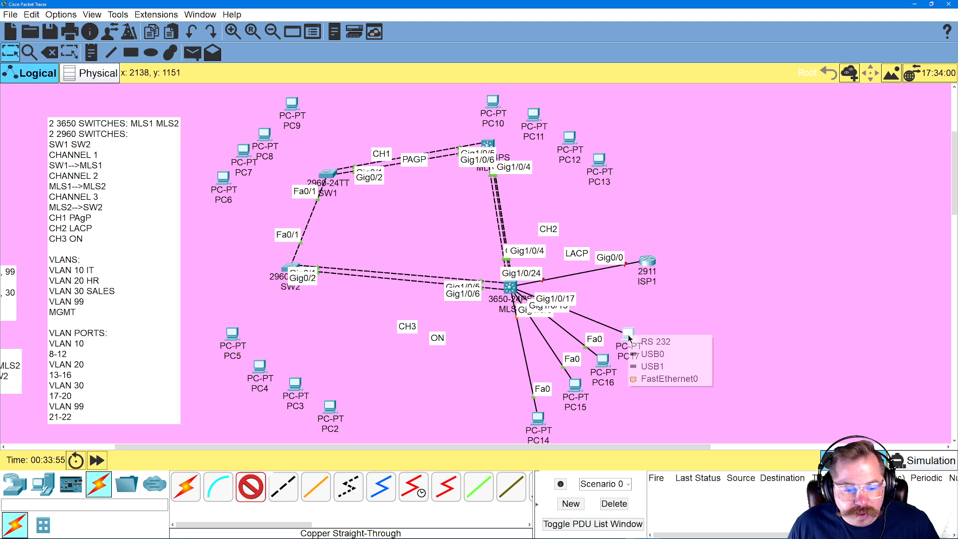
left_click(644, 377)
left_click(623, 340)
left_click(643, 380)
Cable MLS1 GigabitEthernet1/0/8 to PC10 FastEthernet0 and MLS1 GigabitEthernet1/0/13 to PC11 FastEthernet0 with copper straight-through
left_click(492, 144)
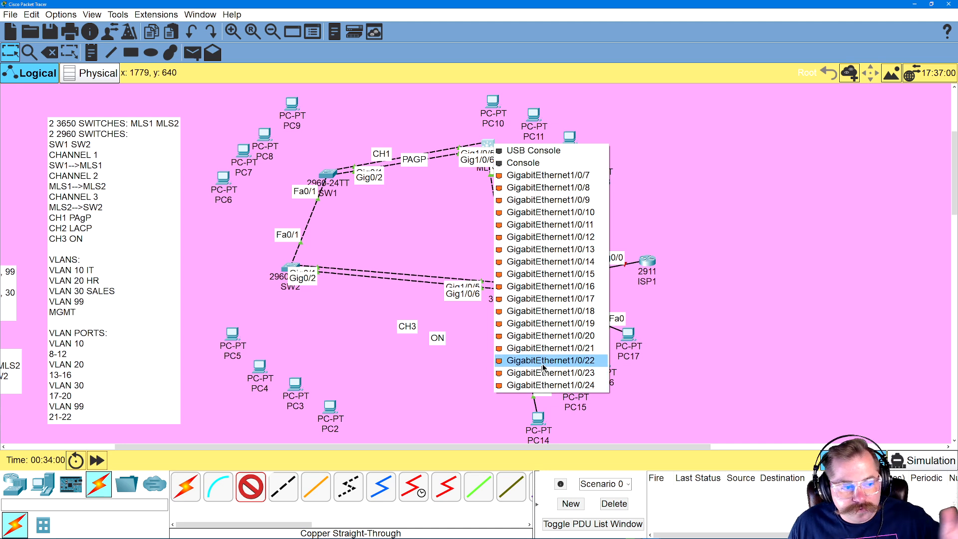
left_click(549, 188)
left_click(493, 98)
left_click(504, 146)
left_click(501, 150)
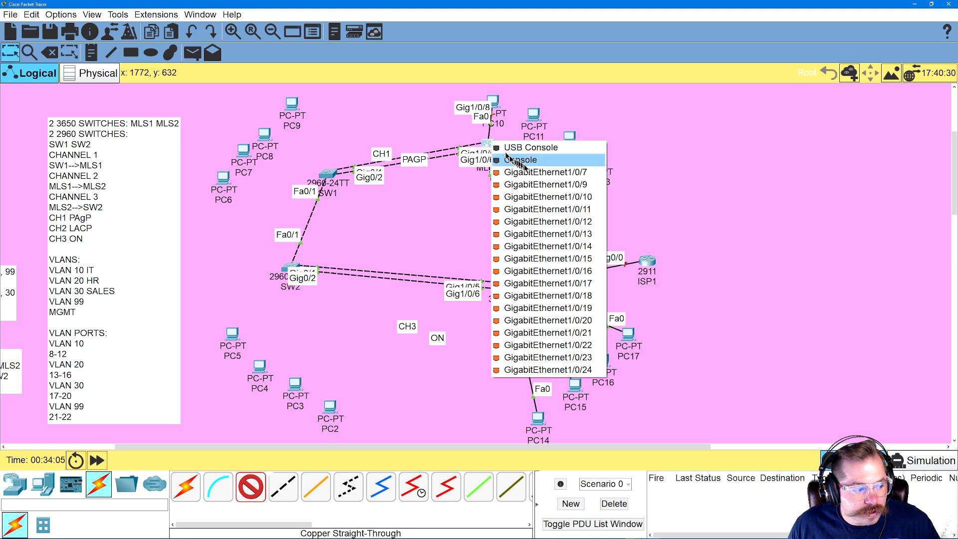
left_click(524, 221)
left_click(535, 116)
left_click(549, 160)
left_click(554, 287)
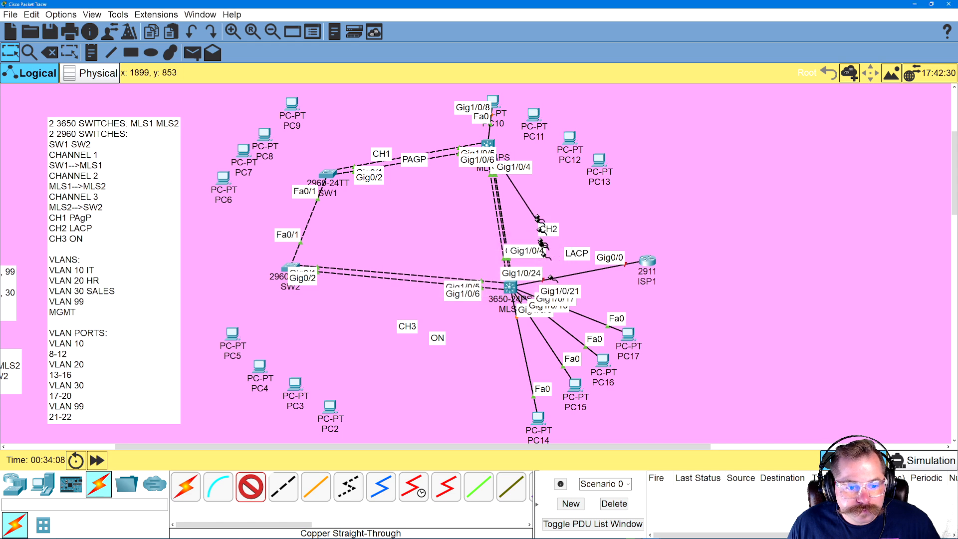
left_click(533, 119)
left_click(544, 160)
Cable MLS1 GigabitEthernet1/0/17 to PC12 FastEthernet0 and MLS1 GigabitEthernet1/0/21 to PC13 FastEthernet0 with copper straight-through
left_click(488, 144)
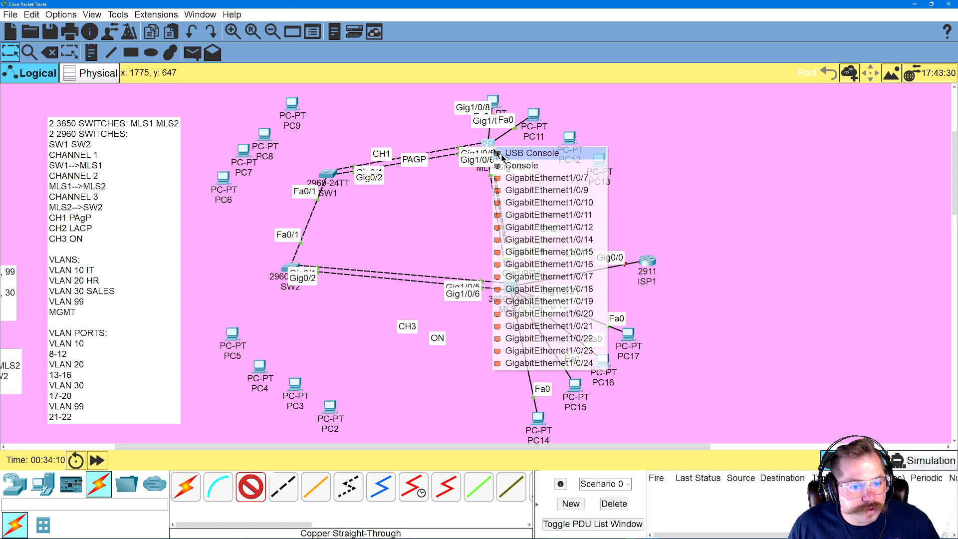
left_click(573, 276)
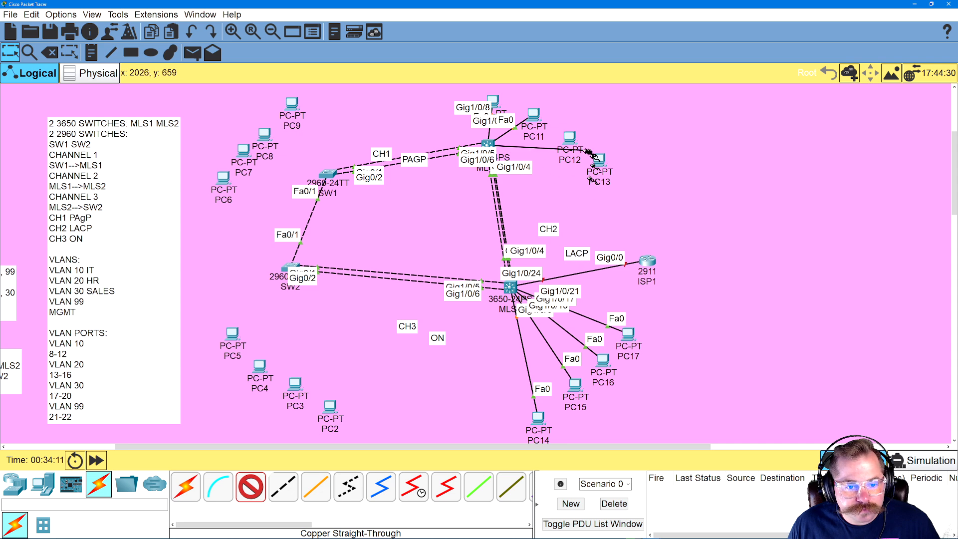
left_click(569, 140)
left_click(580, 160)
left_click(492, 142)
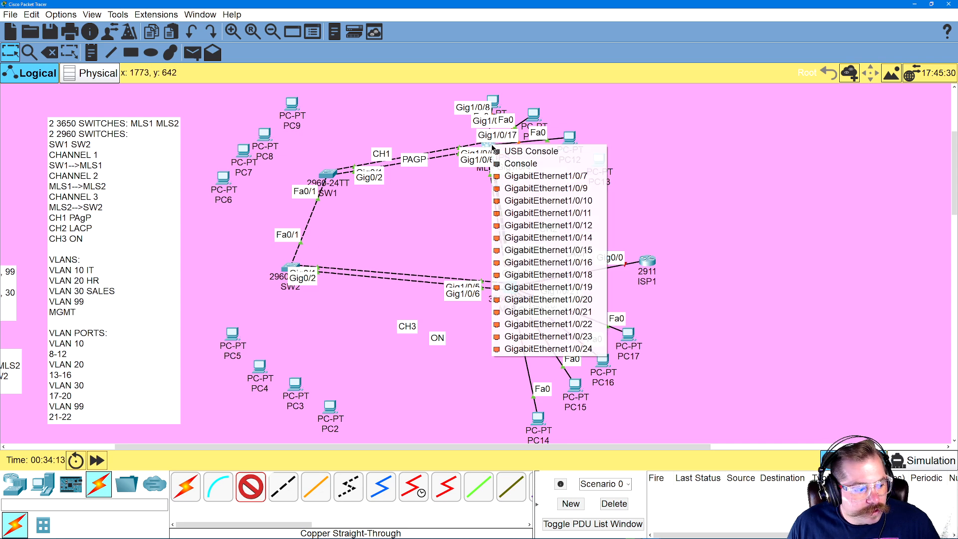
left_click(577, 312)
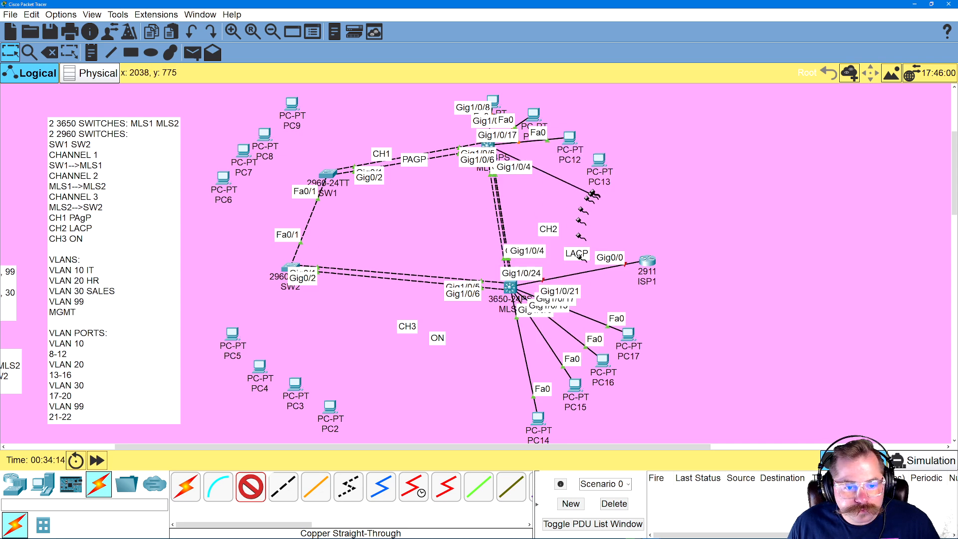
left_click(599, 159)
left_click(619, 215)
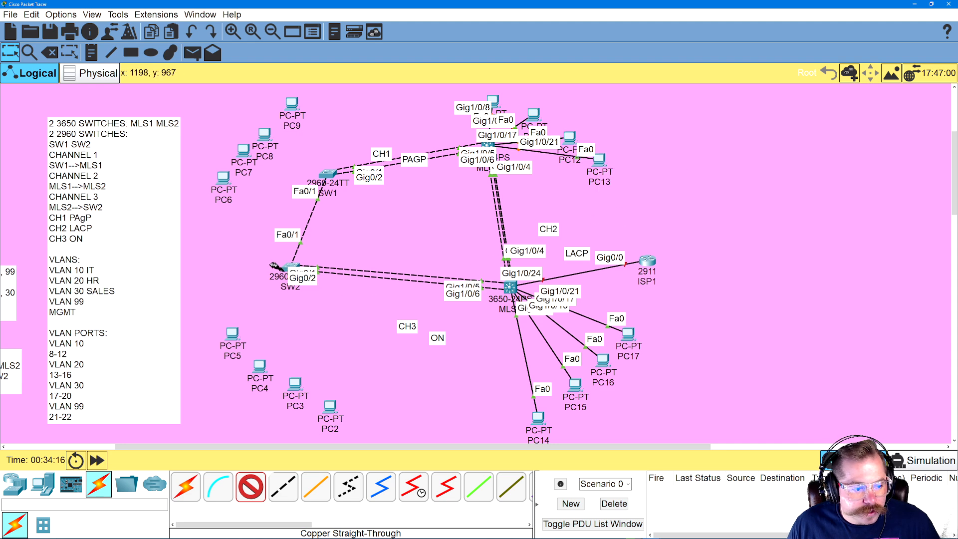
Cable PC5 FastEthernet0 to SW2 FastEthernet0/8 and PC4 FastEthernet0 to SW2 FastEthernet0/13 with copper straight-through
left_click(242, 343)
left_click(272, 378)
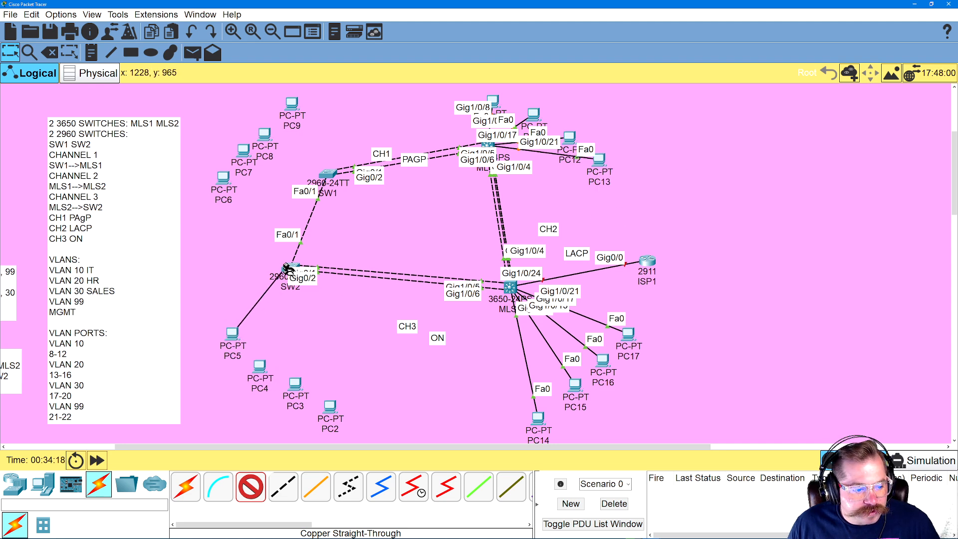
left_click(289, 271)
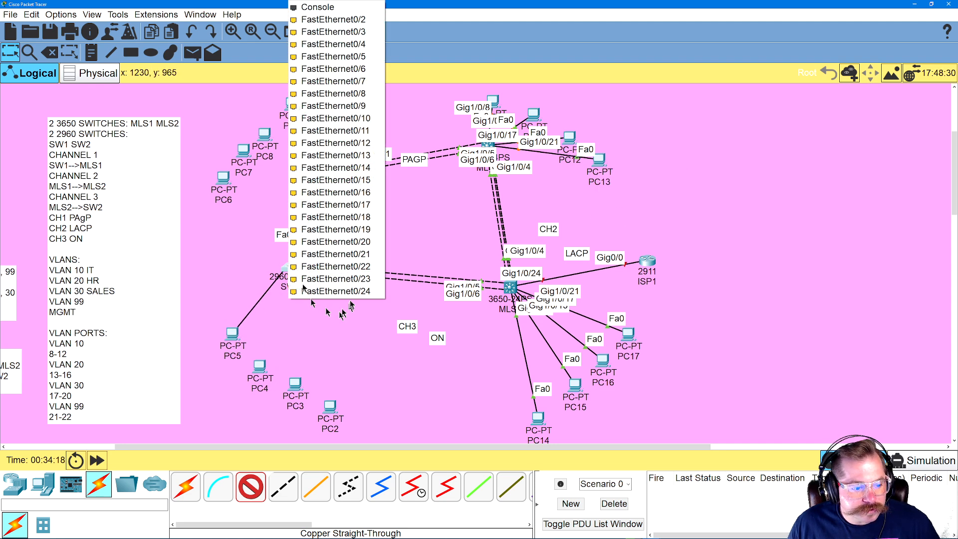
left_click(345, 93)
left_click(261, 369)
left_click(299, 410)
left_click(292, 270)
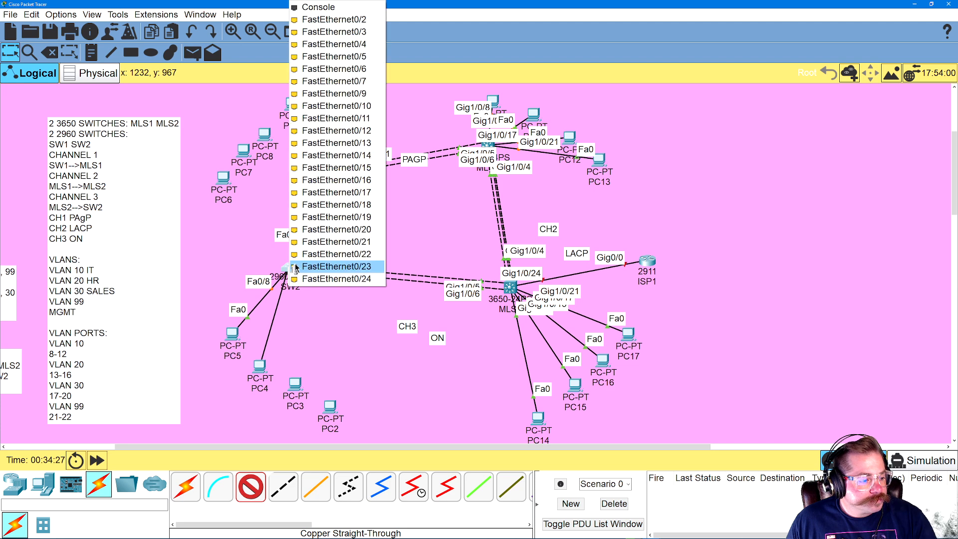
left_click(336, 143)
Cable PC3 FastEthernet0 to SW2 FastEthernet0/17 and PC2 FastEthernet0 to SW2 FastEthernet0/21 with copper straight-through
left_click(297, 378)
left_click(339, 426)
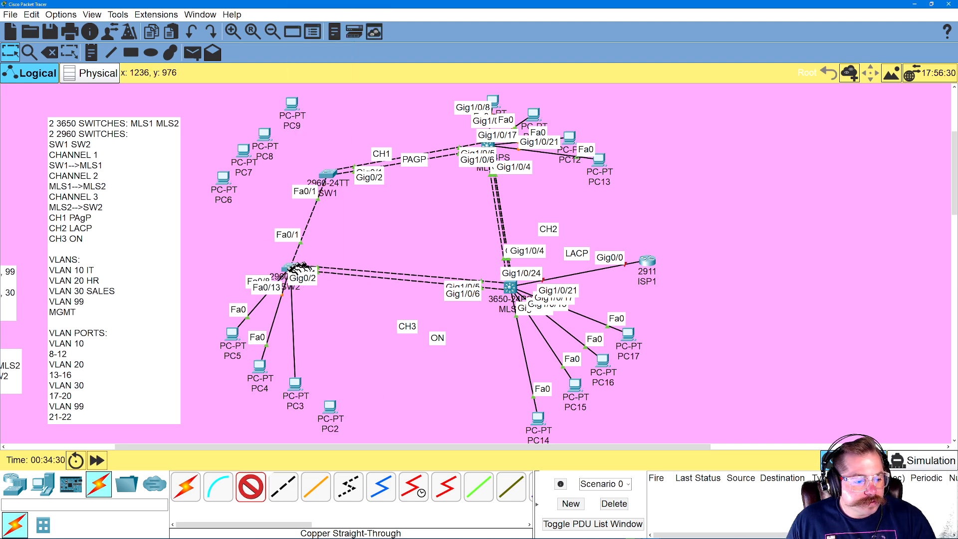
left_click(291, 268)
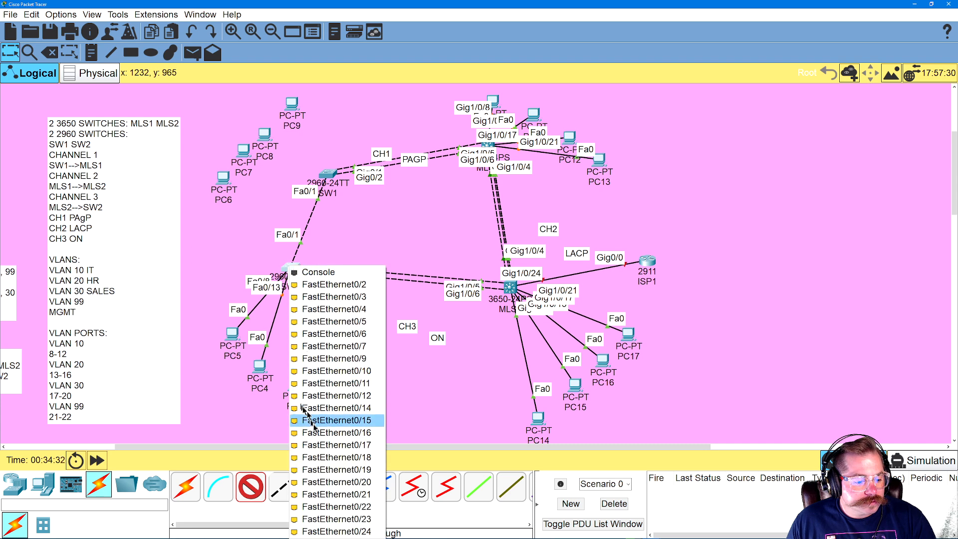
left_click(319, 444)
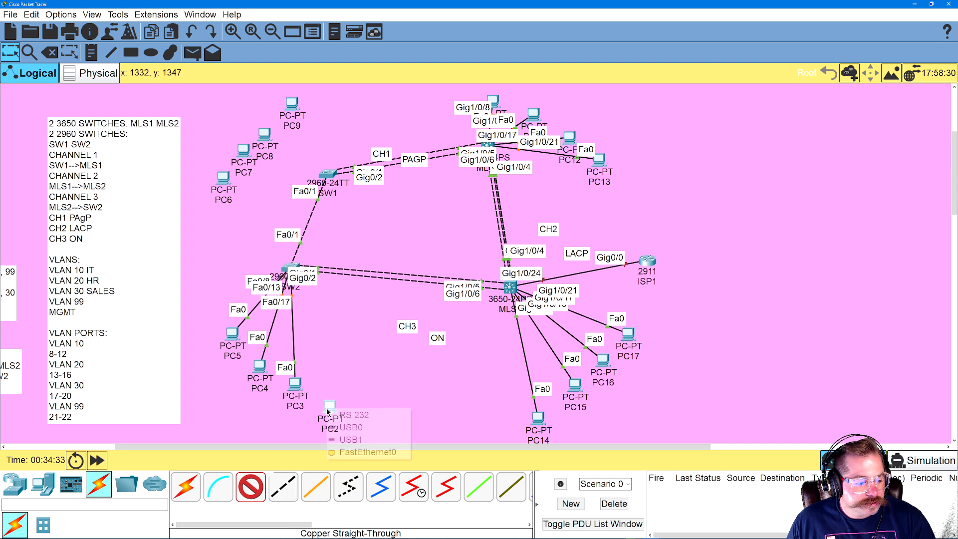
left_click(345, 452)
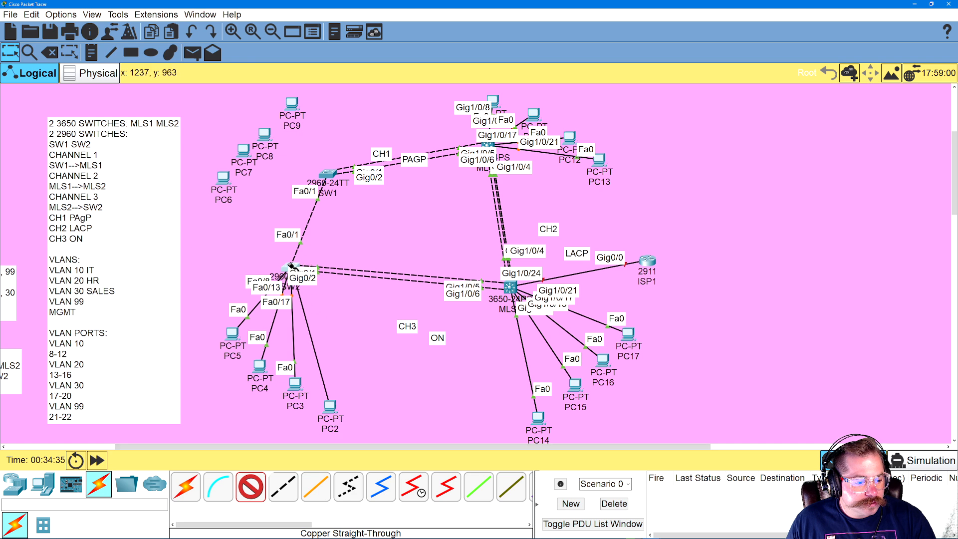
left_click(291, 268)
left_click(344, 481)
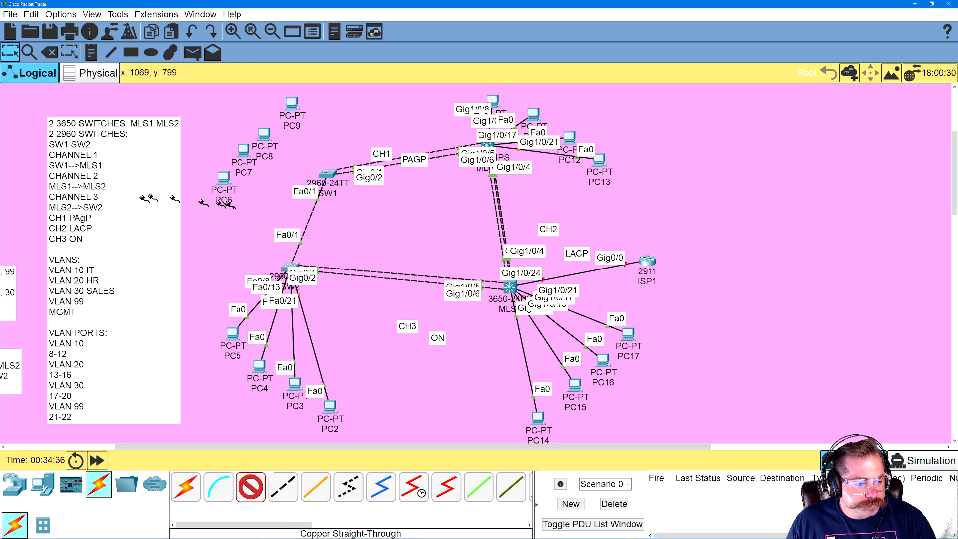
Cable PC6 FastEthernet0 to SW1 FastEthernet0/8 and PC7 FastEthernet0 to SW1 FastEthernet0/13 with copper straight-through
left_click(227, 176)
left_click(254, 220)
left_click(327, 174)
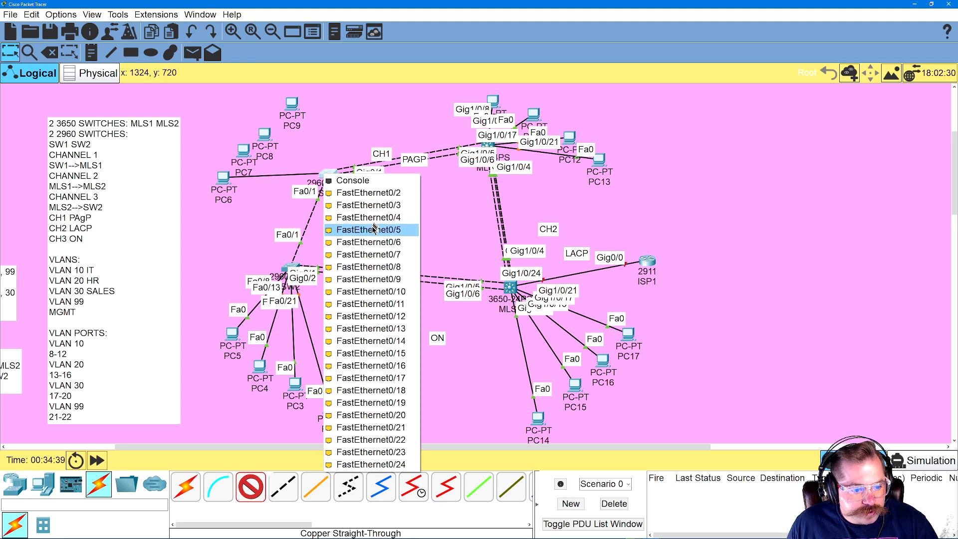
left_click(373, 275)
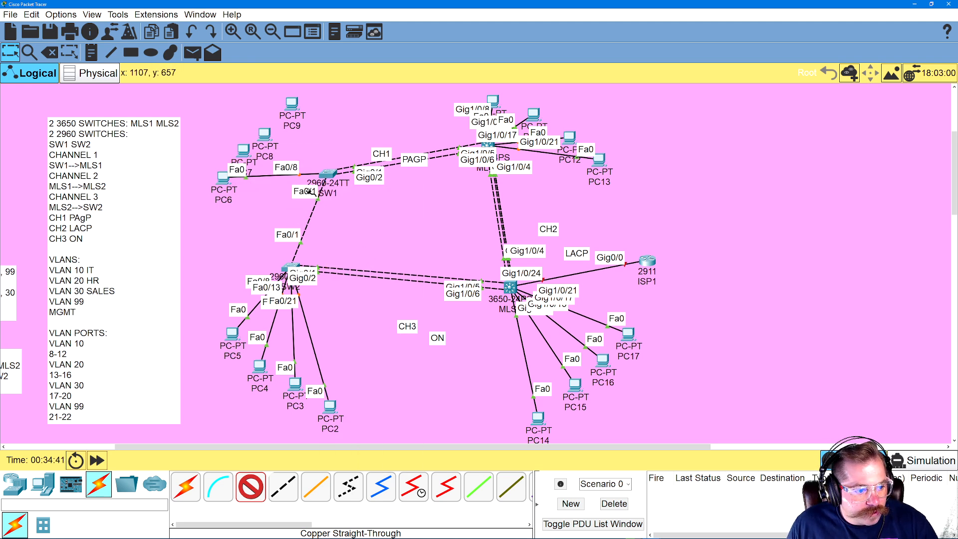
left_click(328, 174)
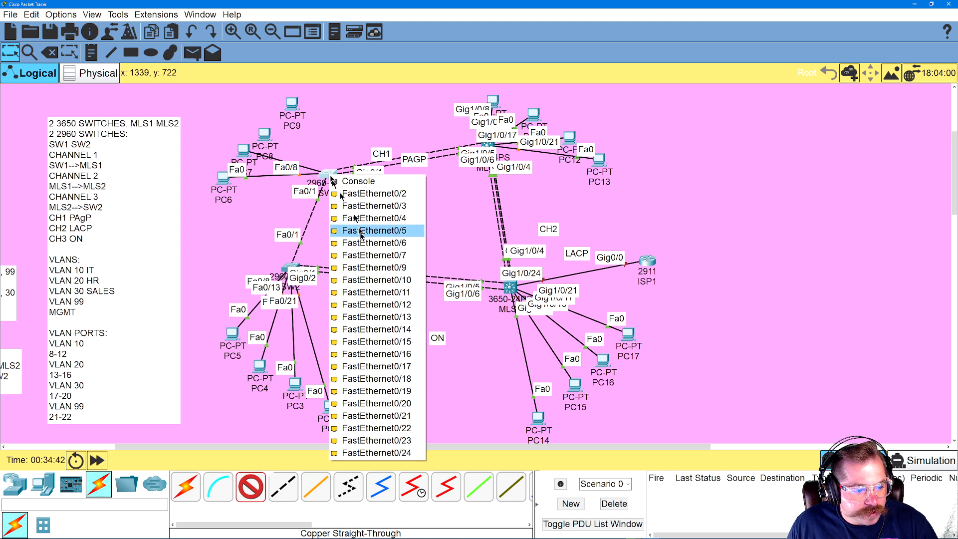
left_click(404, 313)
Cable PC8 FastEthernet0 to SW1 FastEthernet0/17 and PC9 FastEthernet0 to SW1 FastEthernet0/21 with copper straight-through
left_click(260, 135)
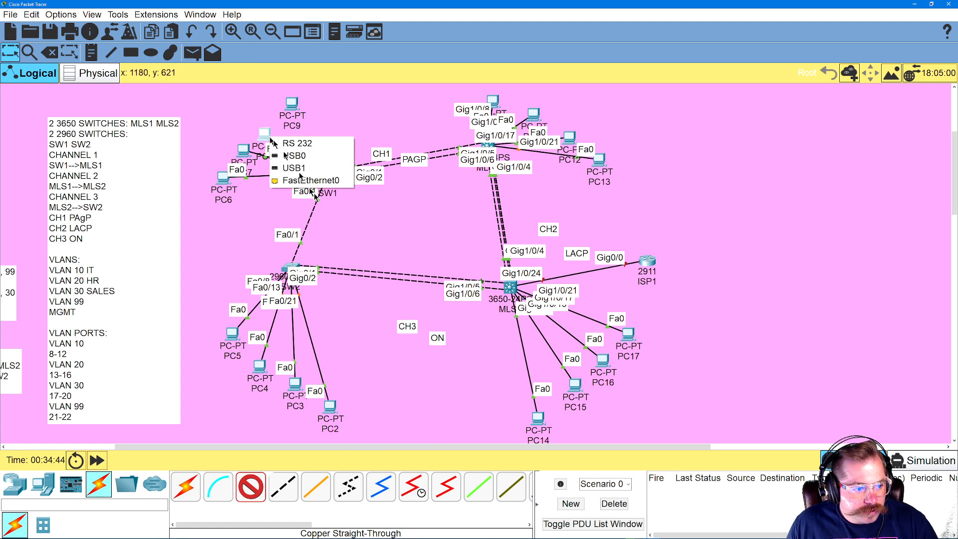
left_click(305, 180)
left_click(328, 173)
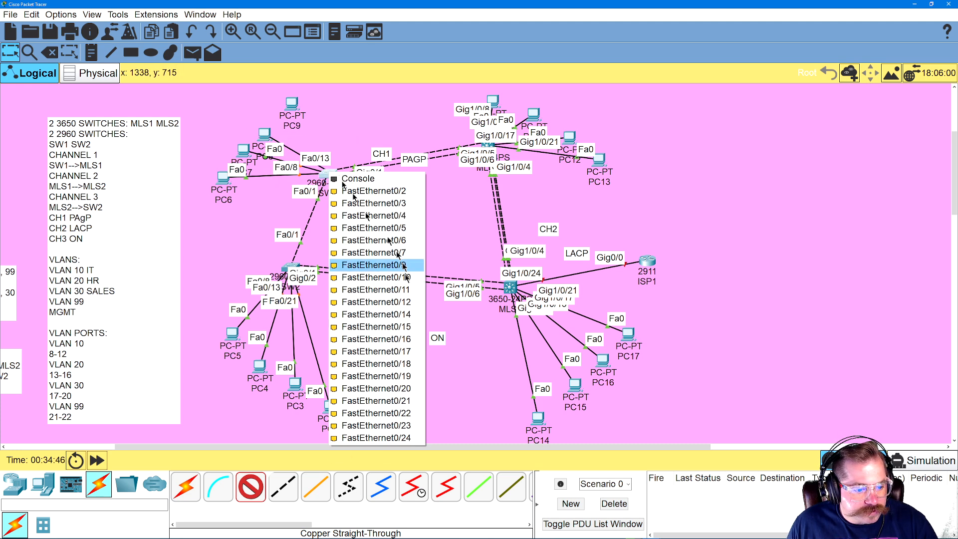
left_click(398, 349)
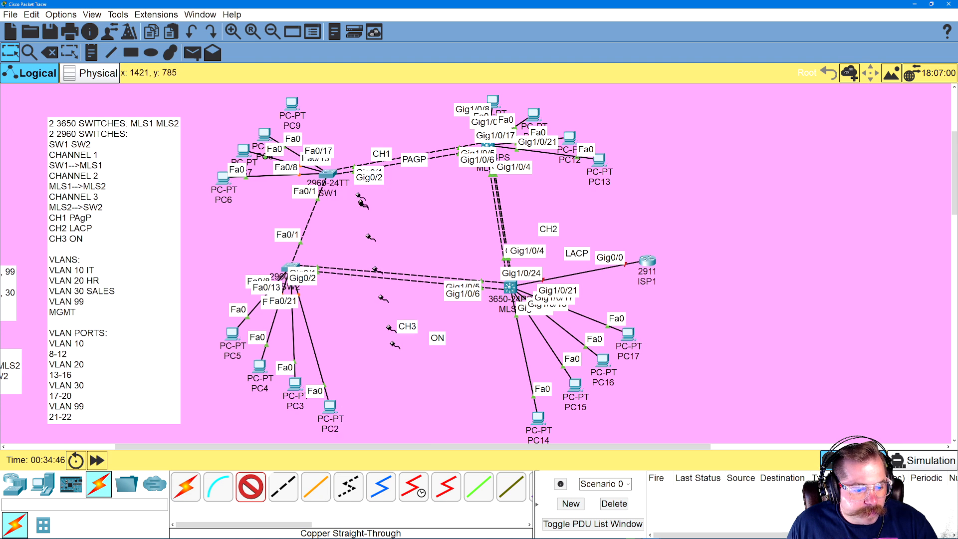
left_click(293, 103)
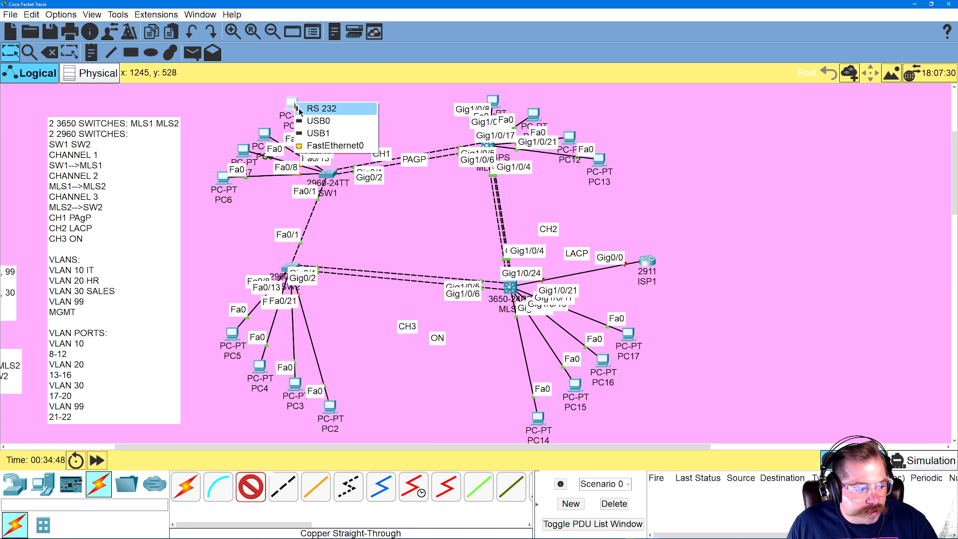
left_click(329, 147)
left_click(332, 179)
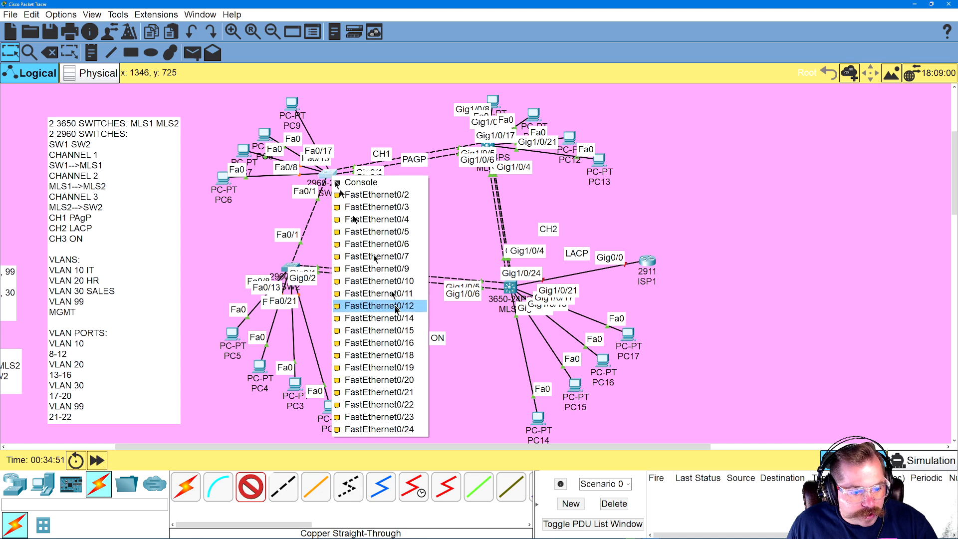
left_click(391, 391)
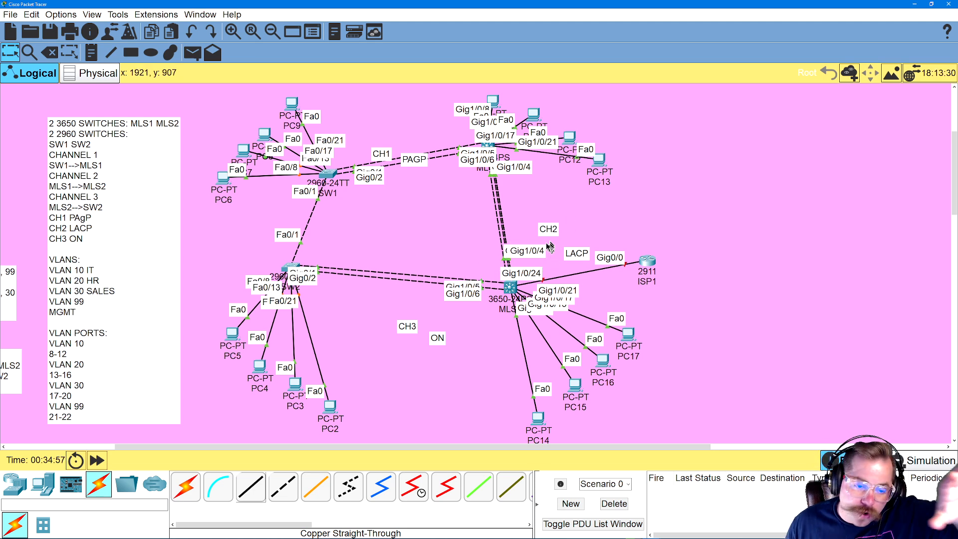
Review the access port and VLAN assignment commands for GIG1/0/8 through GIG1/0/22 in the MLS2 command line history
left_click(511, 289)
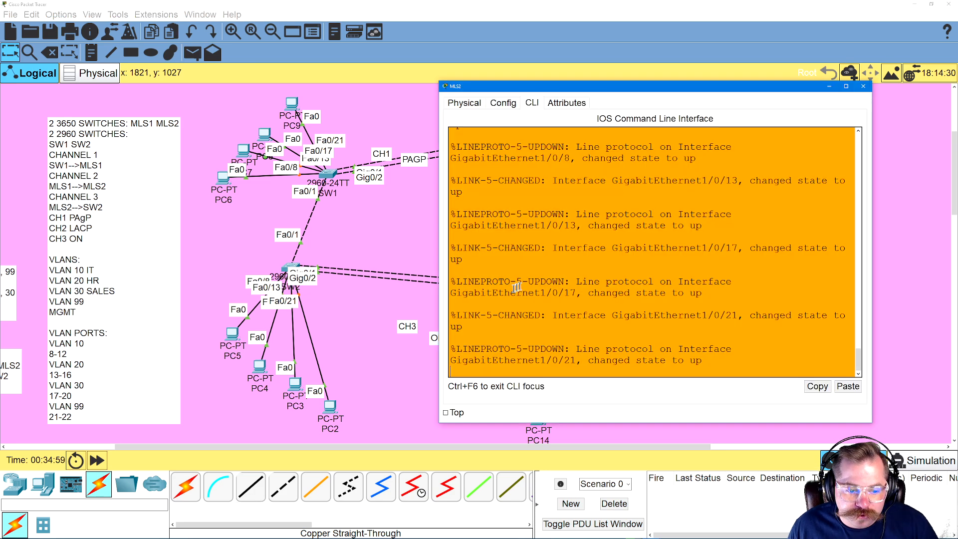
scroll(626, 269, "up", 7)
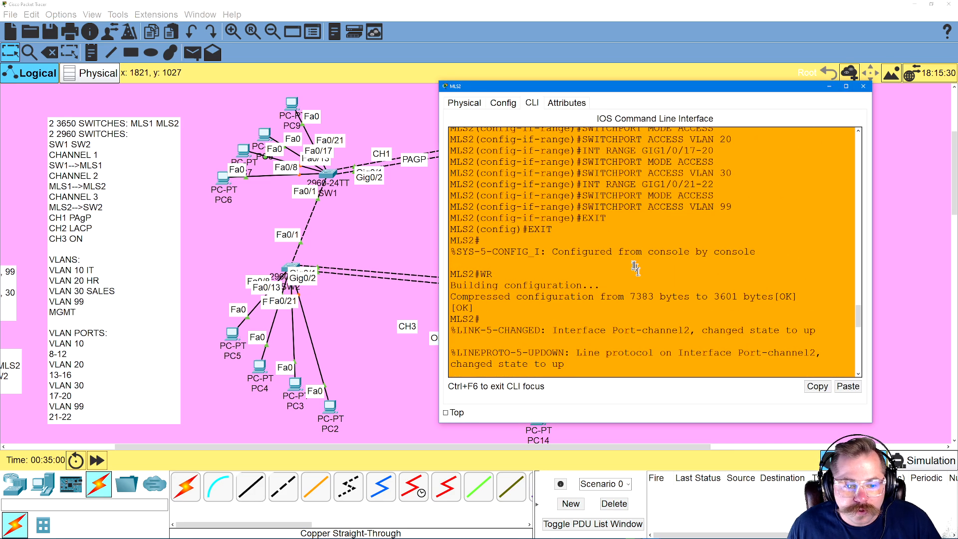
left_click_drag(538, 188, 667, 336)
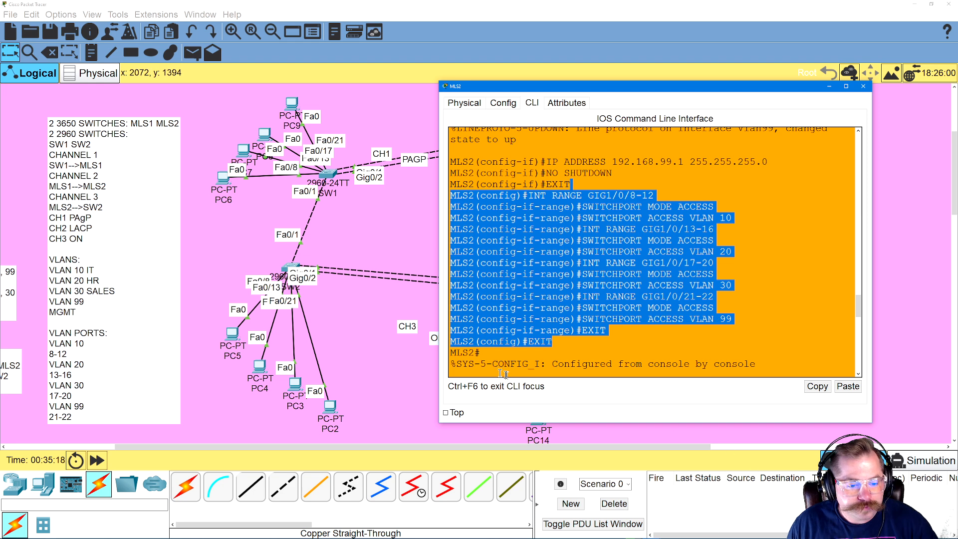
left_click(411, 295)
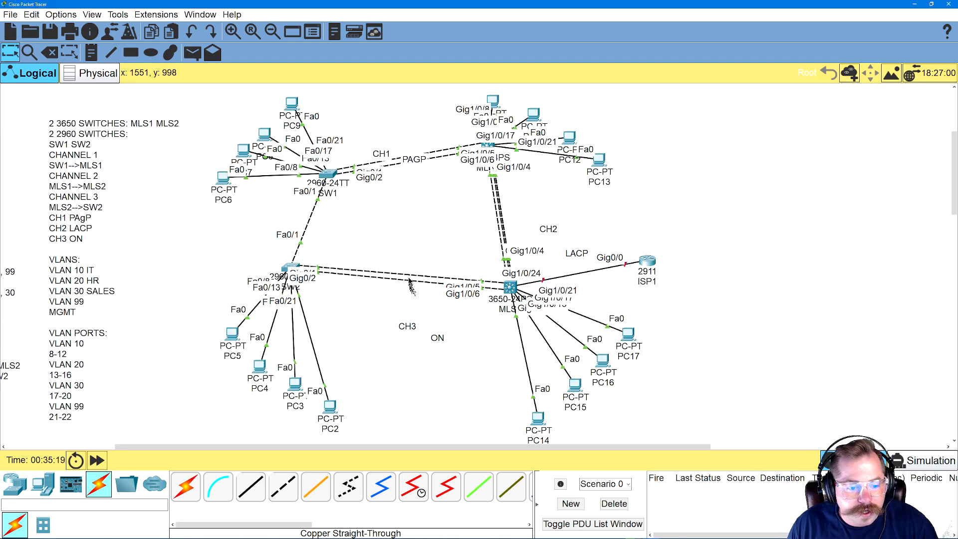
Enter global configuration on MLS1 and set the interface range GIG1/0/8-12 to switchport access mode
left_click(484, 153)
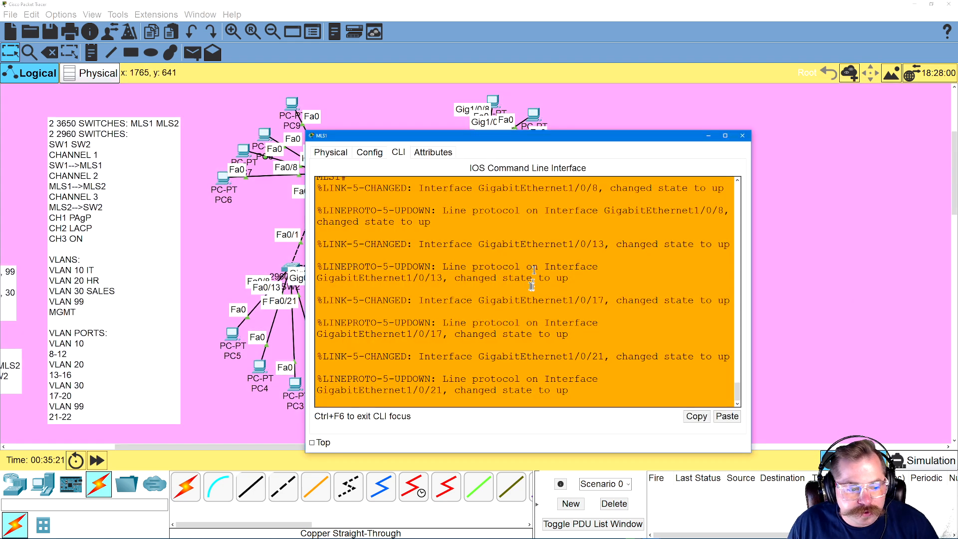
type("CONFIG T")
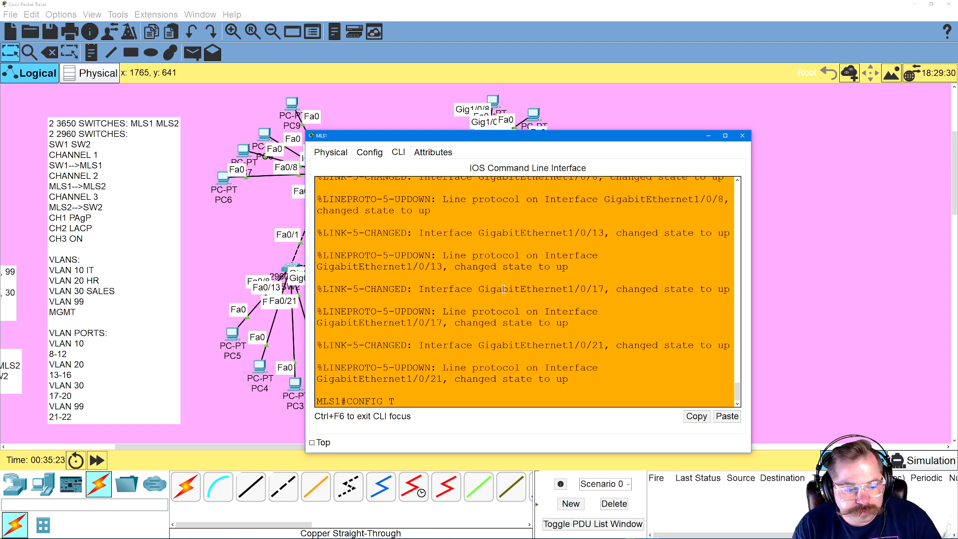
key("Return")
type("INT RANGE")
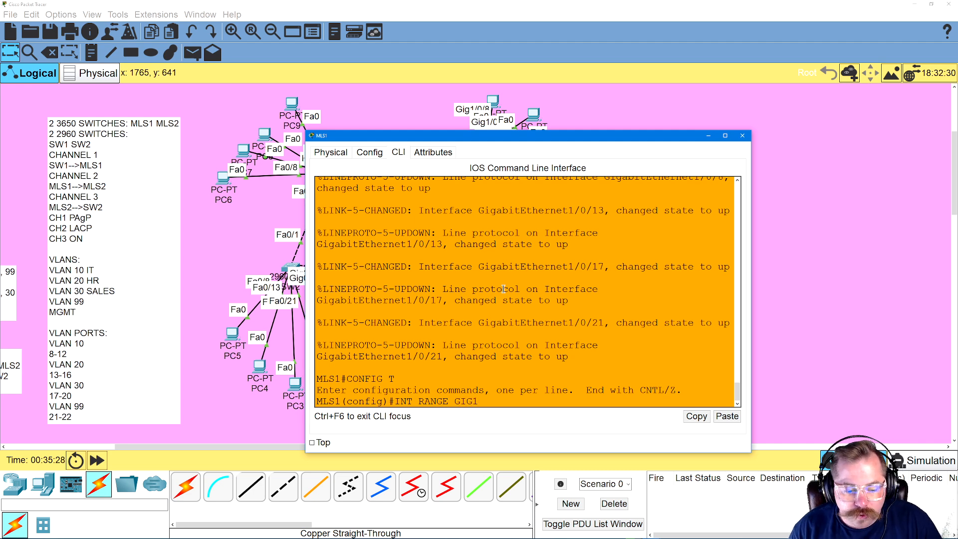
type("GIG1/0/8")
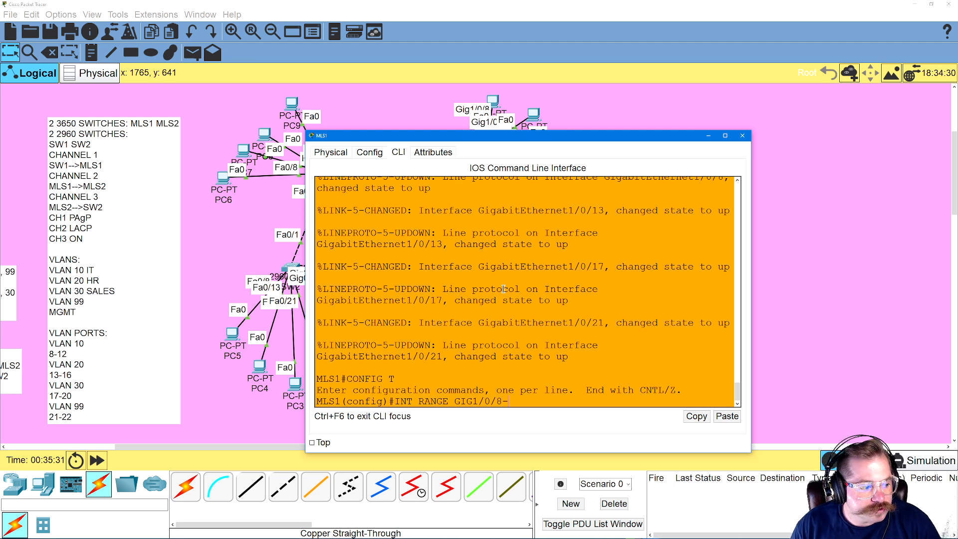
type("-12")
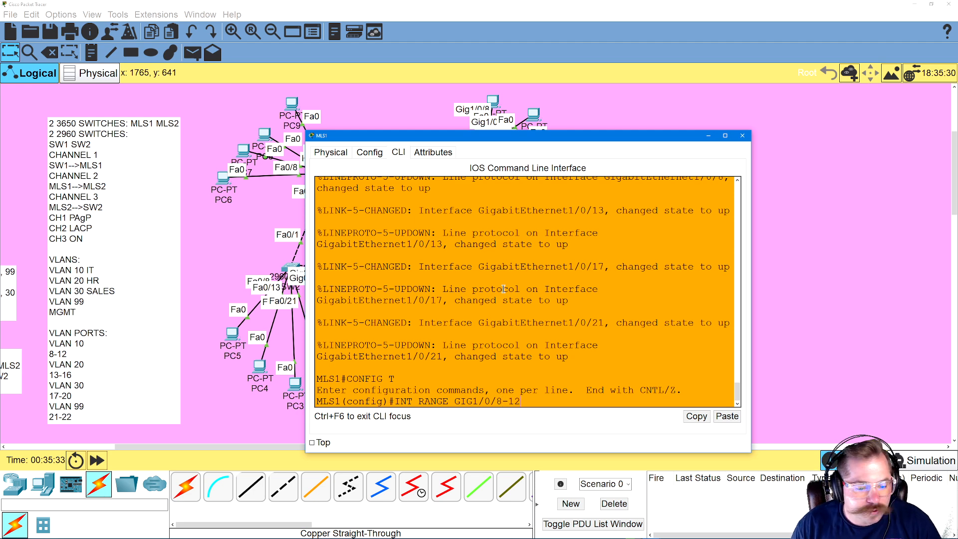
key("Return")
type("SWTI")
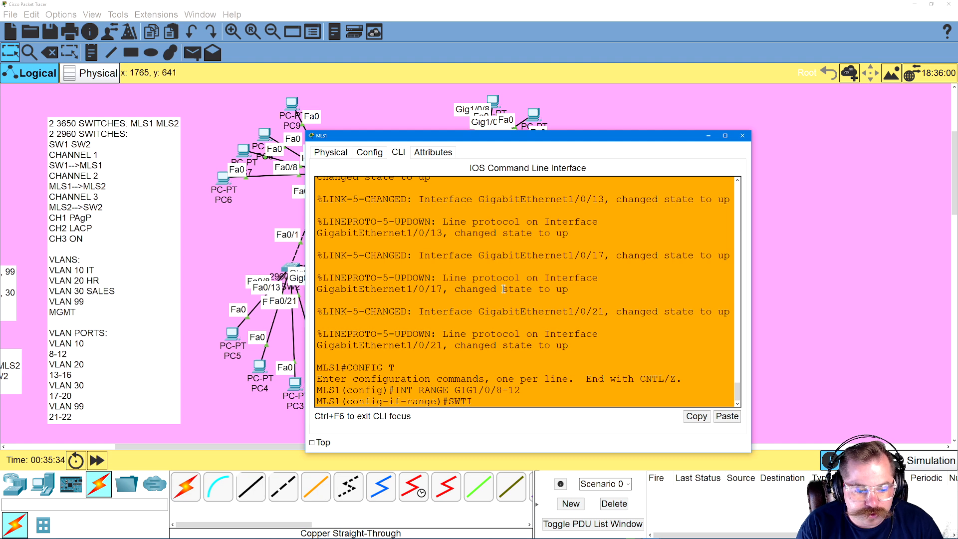
type("TCHPORT MODE ACCESS")
key("Return")
Assign the MLS1 interface range GIG1/0/8-12 to access VLAN 10
type("S1(config-if-range)#SIWT")
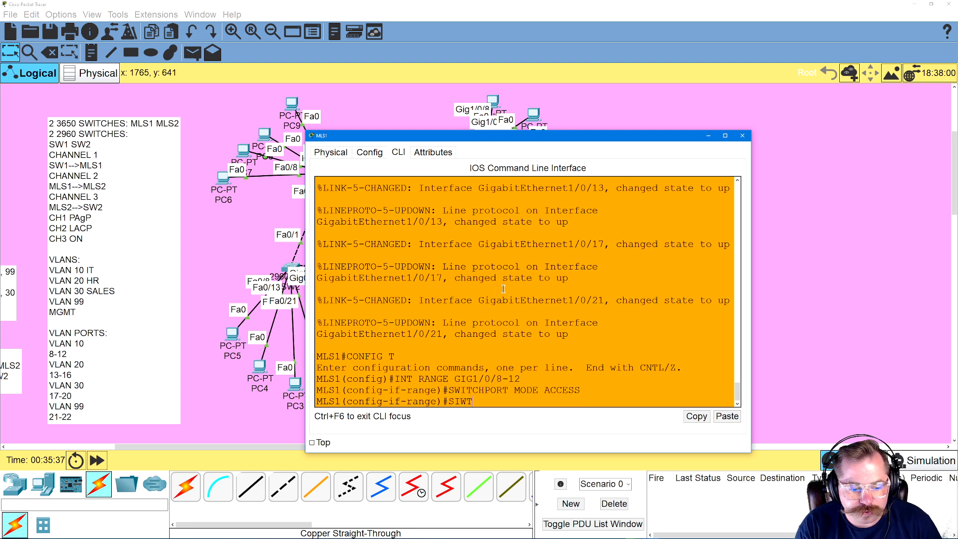
type("WITCHPORT ACCESS VLAN 10")
key("Return")
Select the MLS1 interface range GIG1/0/13-16 and set it to switchport access mode
key("Up")
key("Up")
key("Up")
key("BackSpace")
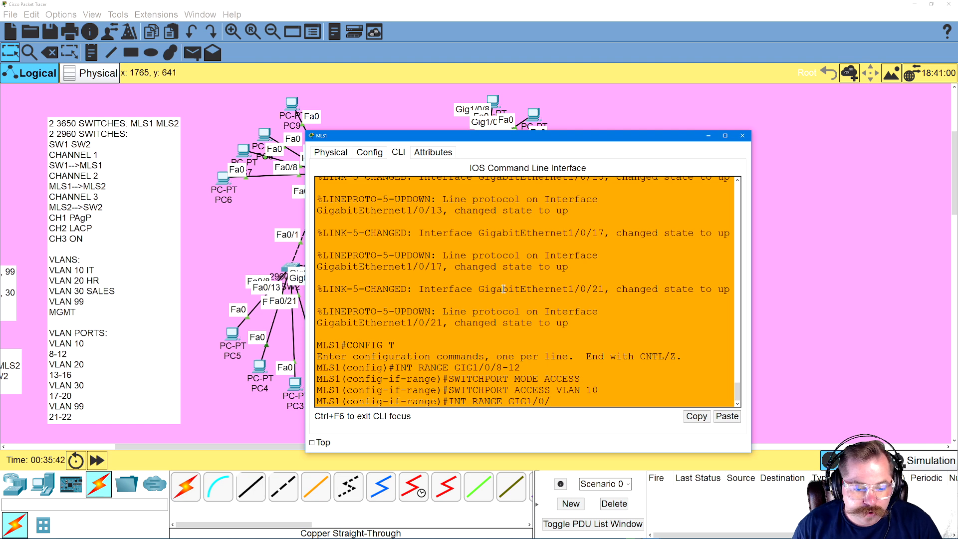
type("13-16")
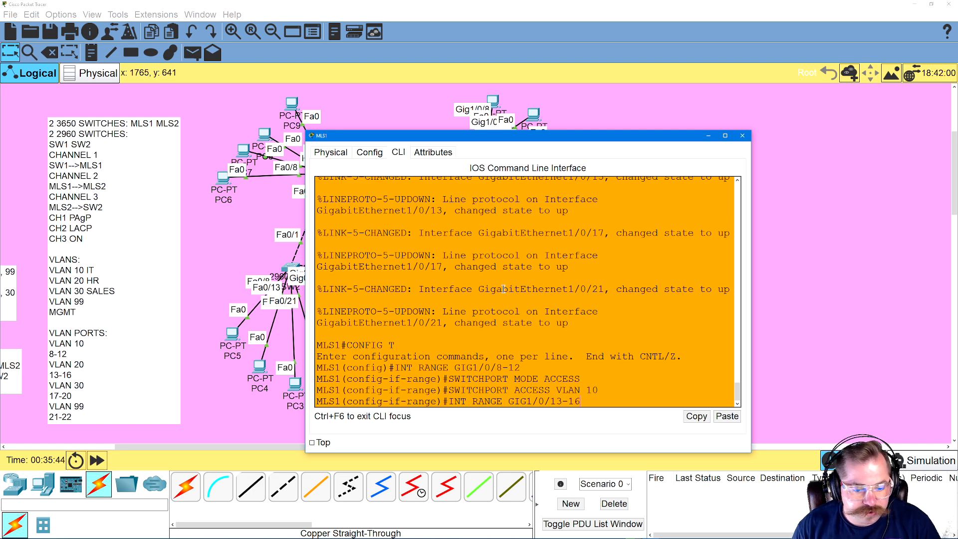
key("Return")
type("SWITCHPORT MODE ACCESS")
key("Return")
Assign the MLS1 interface range GIG1/0/13-16 to access VLAN 20
key("Up")
key("Up")
key("Up")
type("20")
key("Return")
Select the MLS1 interface range GIG1/0/17-20 and set it to switchport access mode
key("Up")
key("Up")
key("Up")
key("BackSpace")
key("BackSpace")
key("BackSpace")
key("BackSpace")
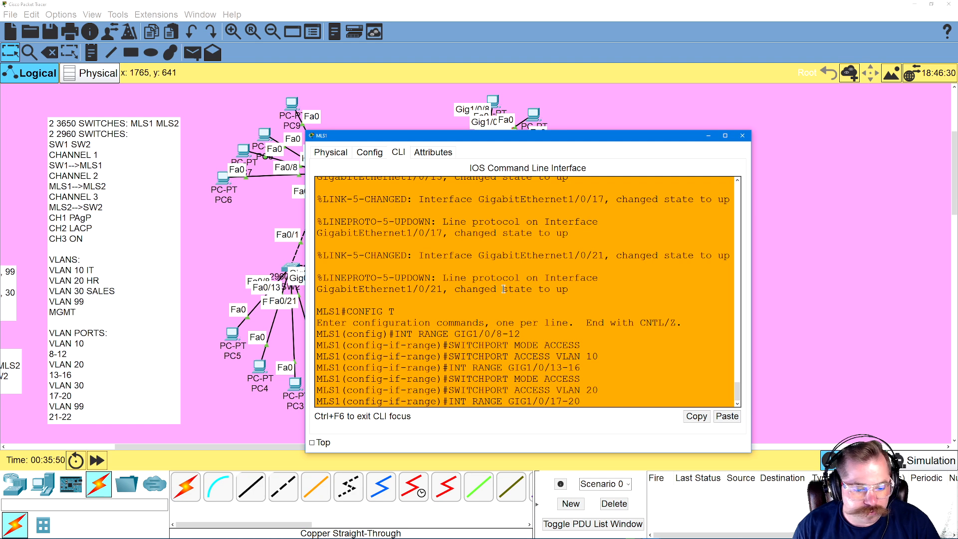
type("7-20")
key("Return")
key("Up")
key("Up")
key("Up")
key("Return")
Assign the MLS1 interface range GIG1/0/17-20 to access VLAN 30
key("Up")
key("Up")
Select the MLS1 interface range GIG1/0/21-22 and set it to switchport access mode
key("Up")
key("BackSpace")
key("BackSpace")
type("30")
key("Return")
key("Up")
key("Up")
key("Up")
key("BackSpace")
key("BackSpace")
key("BackSpace")
key("BackSpace")
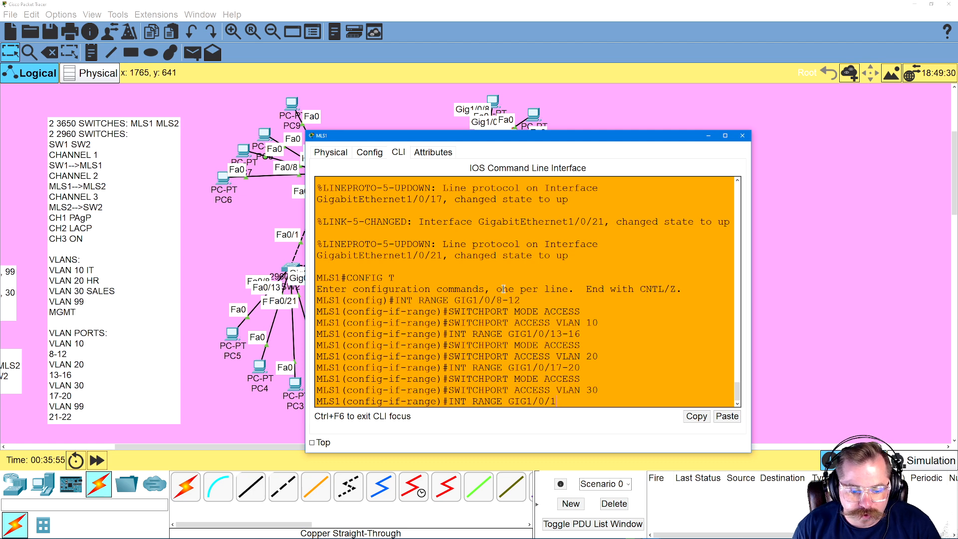
type("-22")
key("Return")
key("Up")
key("Up")
key("Up")
key("Return")
Assign the MLS1 interface range GIG1/0/21-22 to access VLAN 99
key("Up")
key("Up")
key("Up")
key("BackSpace")
key("BackSpace")
type("99")
key("Return")
Exit configuration mode on MLS1, save the configuration with WR, and return to the topology
type("EXIT")
key("Return")
type("EXIT")
key("Return")
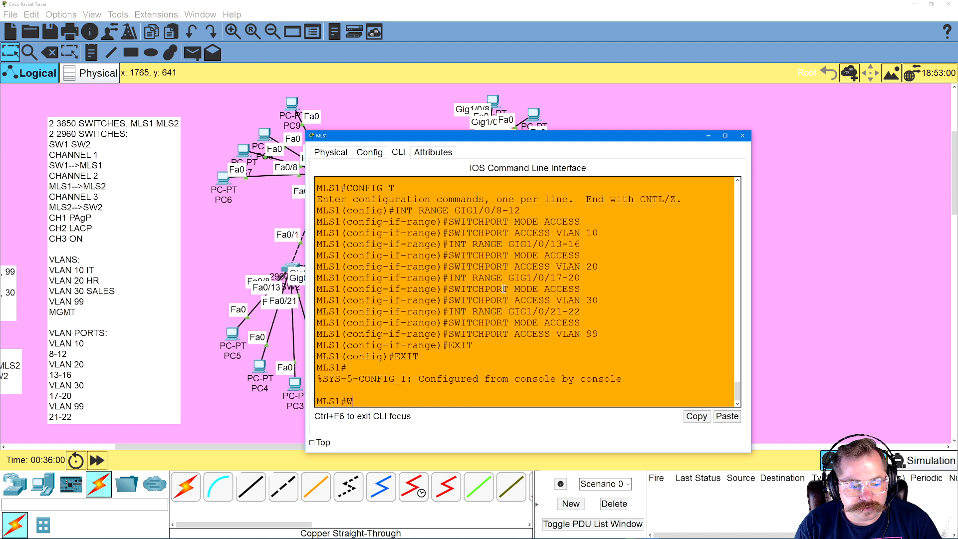
type("WR")
key("Return")
left_click(233, 256)
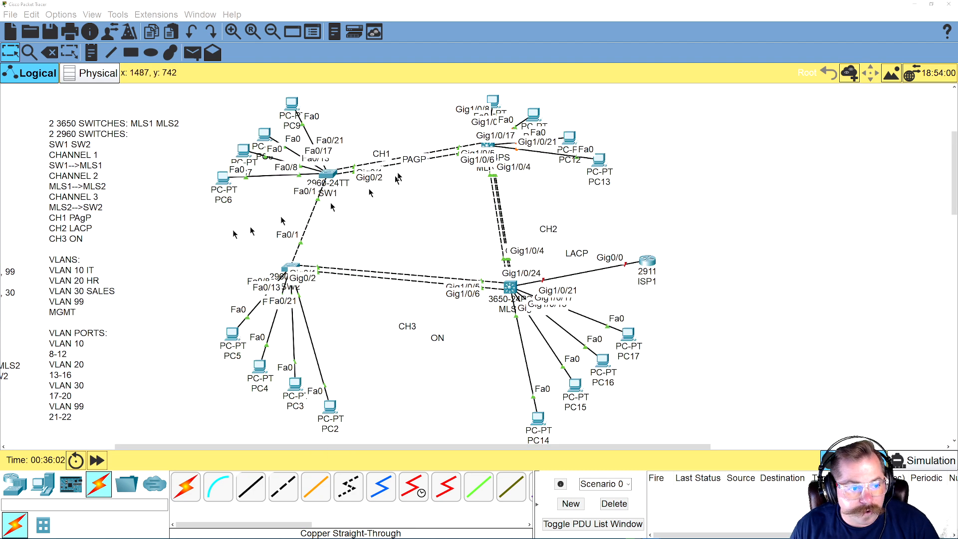
Enter global configuration on SW1 and set the interface range FA0/8-12 to switchport access mode
left_click(343, 174)
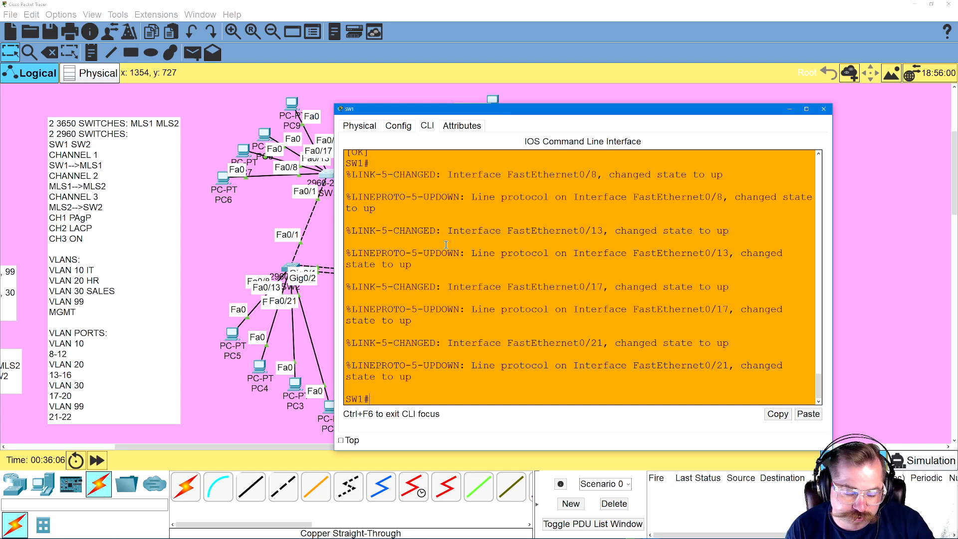
type("CONFIG T")
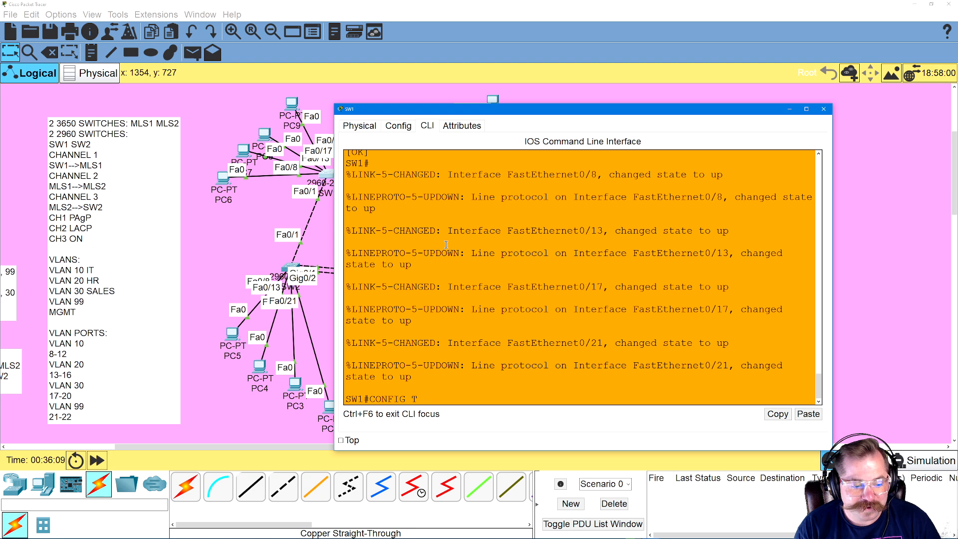
key("Return")
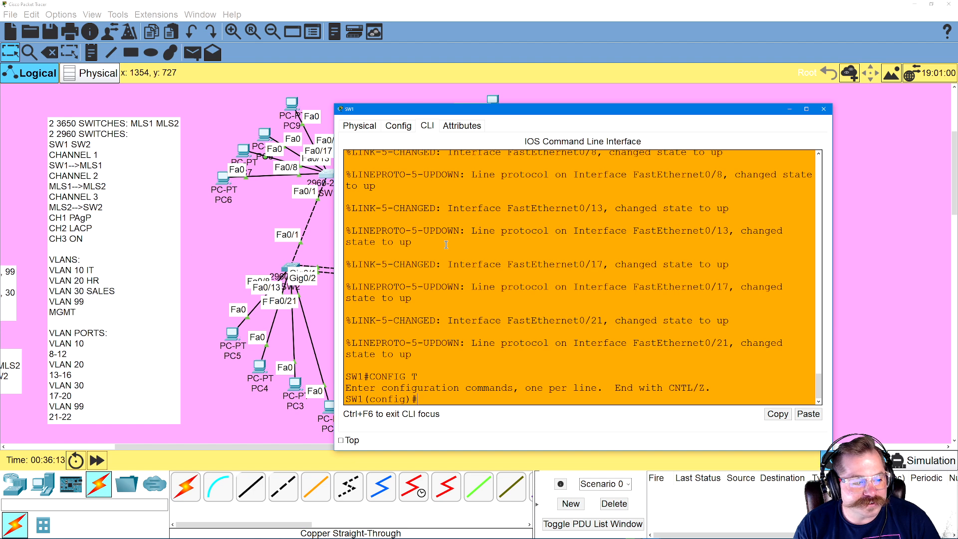
type("INT RANGE FA0/8-12")
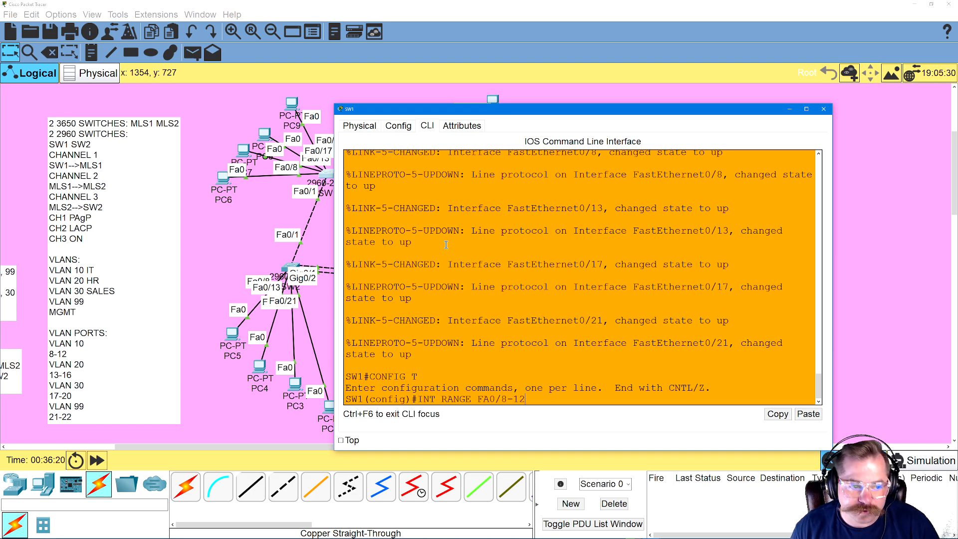
key("Return")
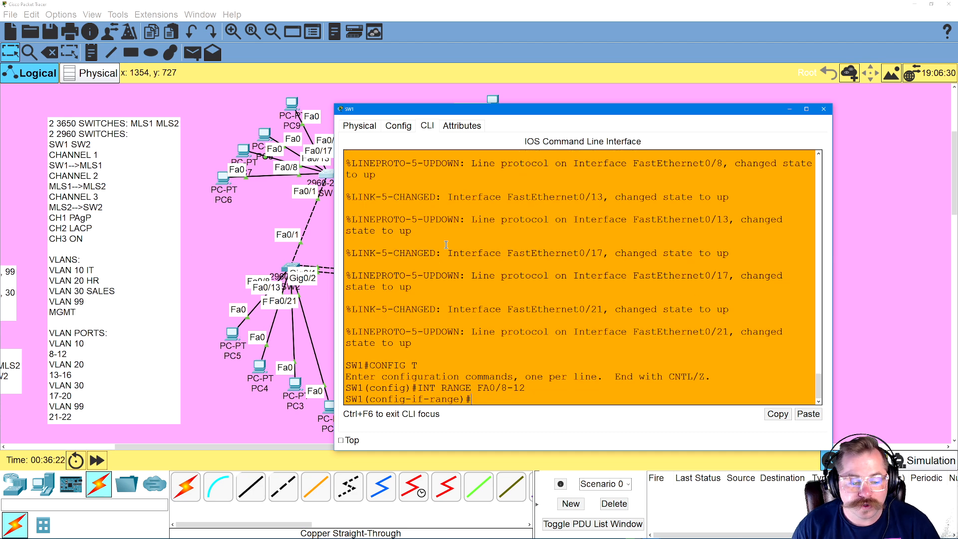
type("SWITCHPO")
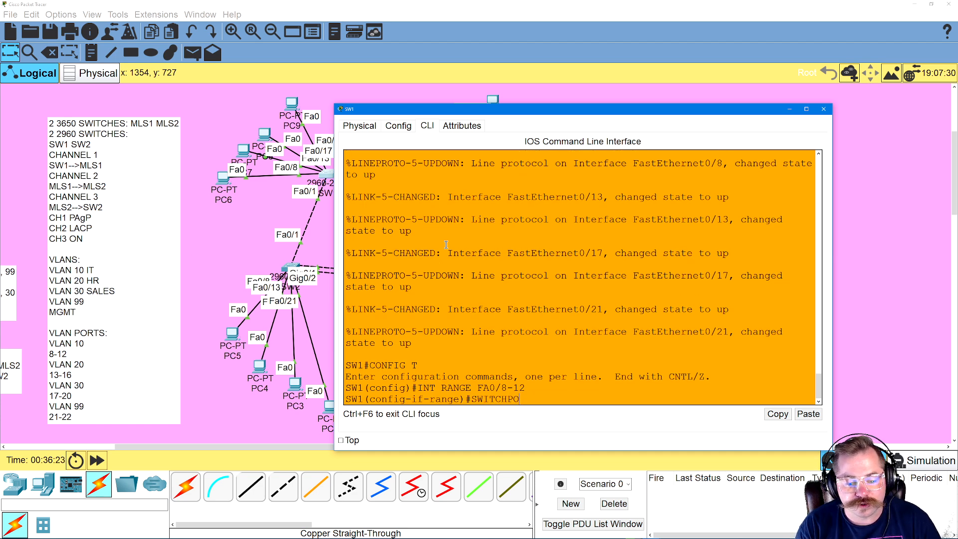
type("RT MODE ACCESS")
key("Return")
Assign the SW1 interface range FA0/8-12 to access VLAN 10
type("SWITCHPORT ACC")
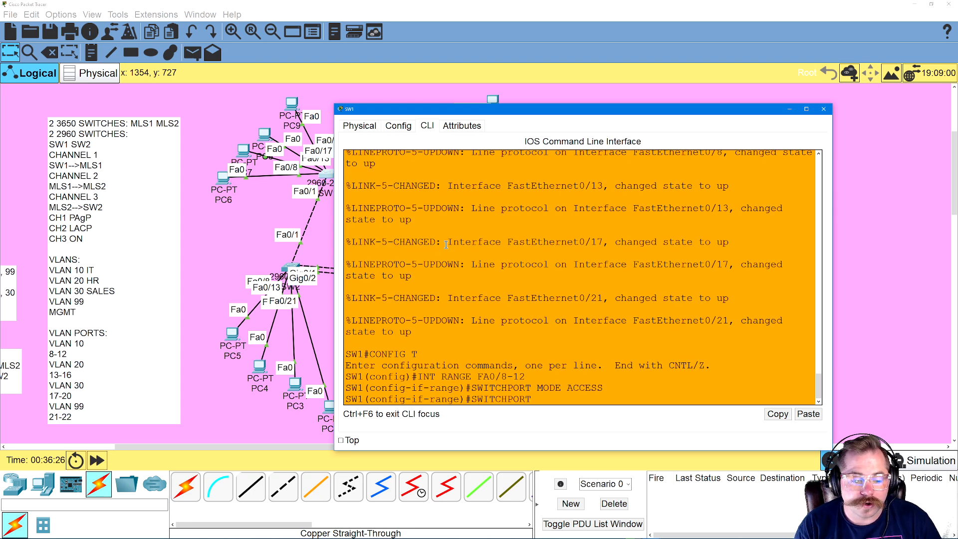
type("ESS VLAN 10")
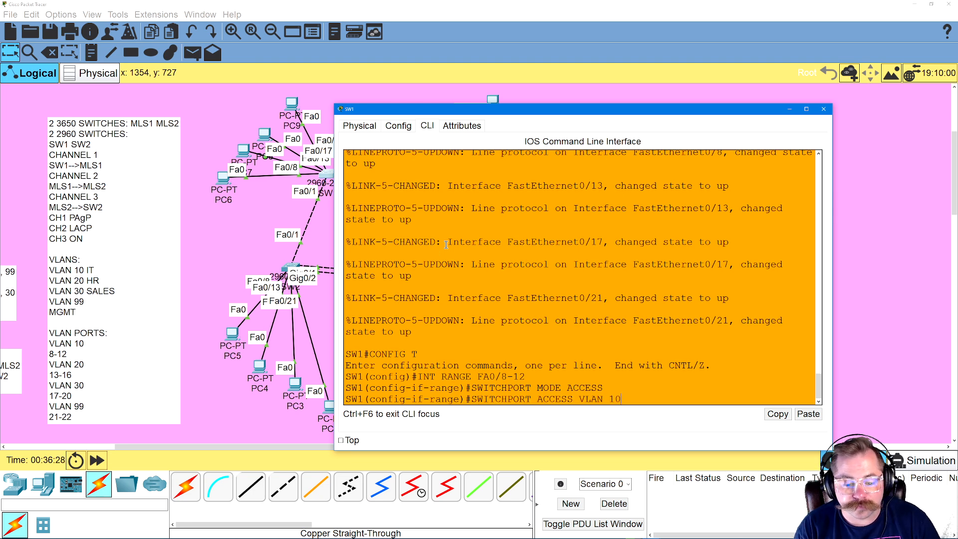
key("Return")
Select the SW1 interface range FA0/13-16 and set it to switchport access mode
key("Up")
key("Up")
key("Up")
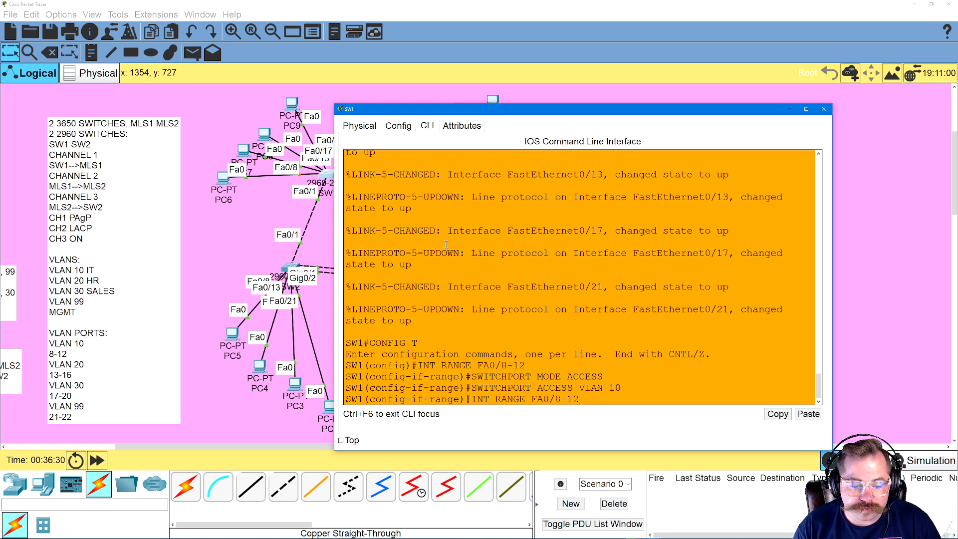
key("BackSpace")
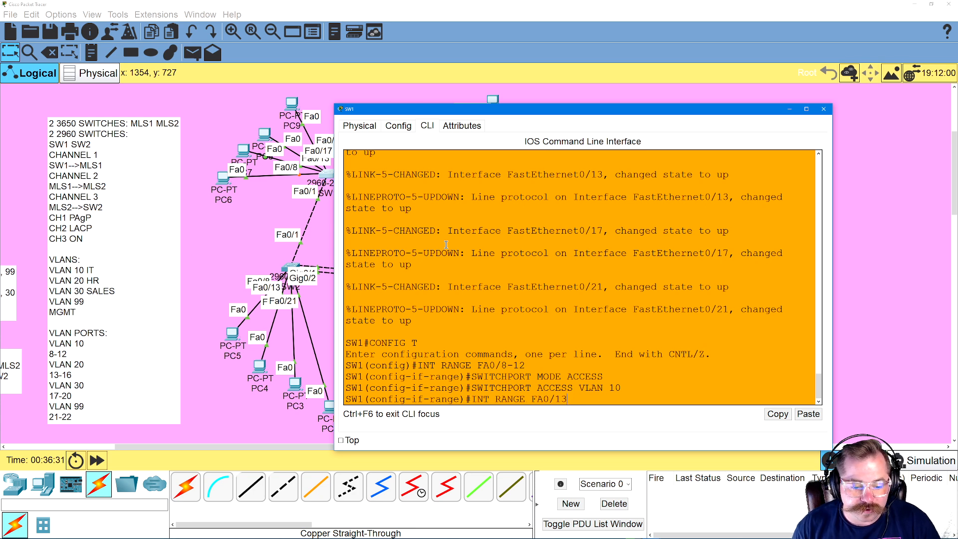
type("13-16")
key("Return")
key("Up")
key("Up")
key("Up")
key("Return")
Assign the SW1 interface range FA0/13-16 to access VLAN 20
key("Up")
key("Up")
key("Up")
key("BackSpace")
key("BackSpace")
type("20")
key("Return")
Select the SW1 interface range FA0/17-20 and set it to switchport access mode
key("Up")
key("Up")
key("Up")
key("BackSpace")
key("BackSpace")
key("BackSpace")
key("BackSpace")
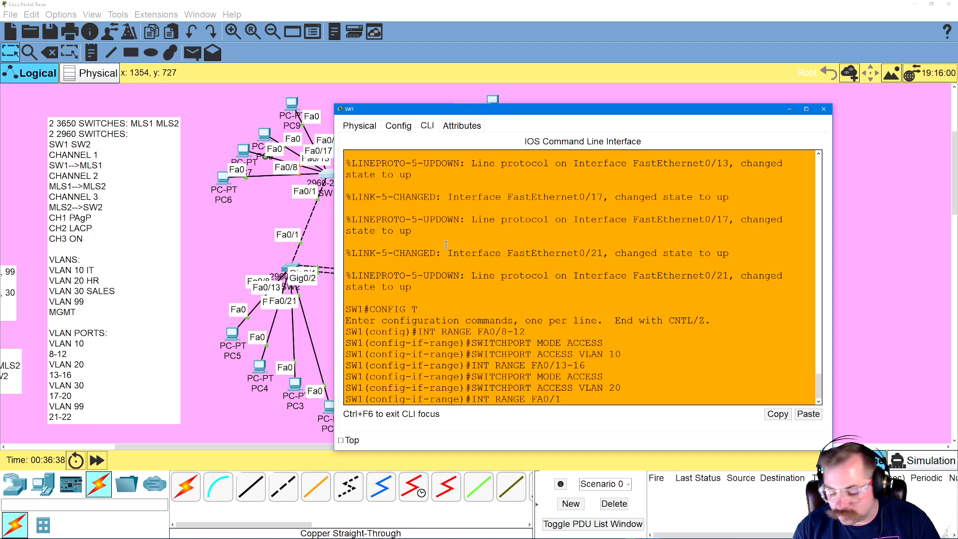
type("7-")
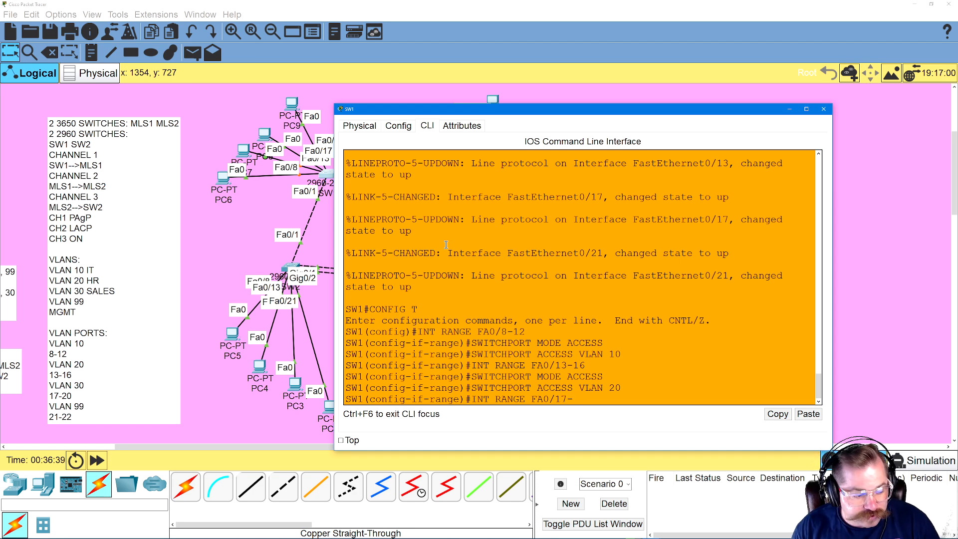
type("20")
key("Return")
key("Up")
key("Up")
key("Up")
key("Return")
Assign the SW1 interface range FA0/17-20 to access VLAN 30
key("Up")
key("Up")
key("Up")
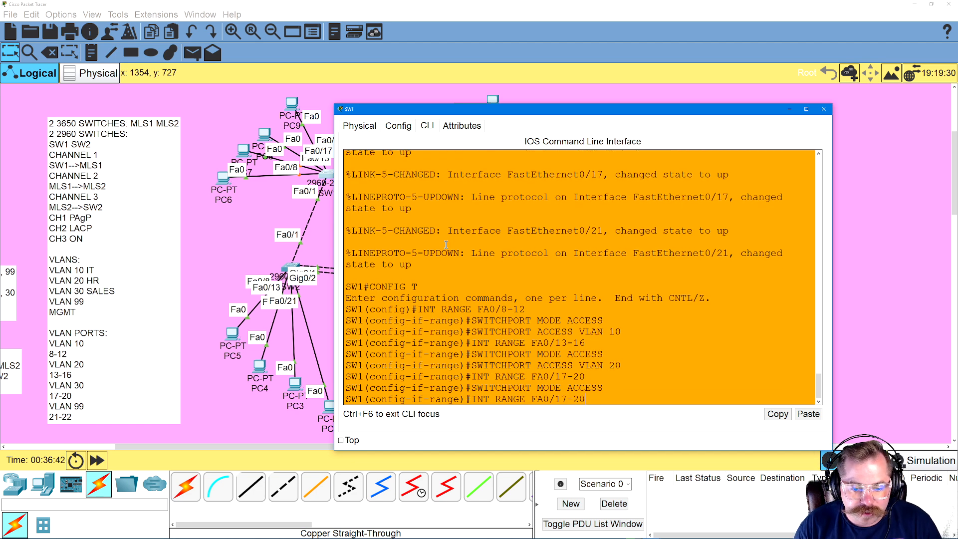
key("BackSpace")
type("30")
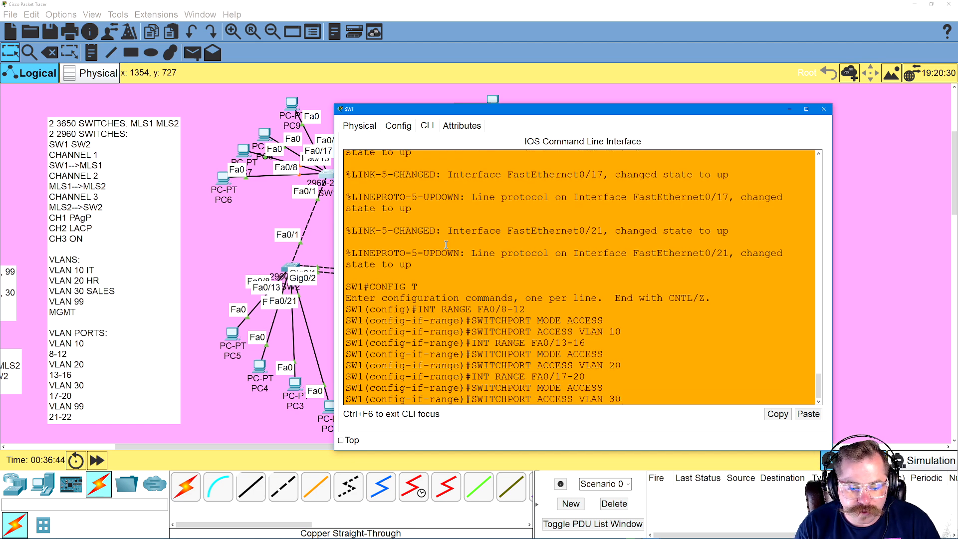
key("Return")
Select the SW1 interface range FA0/21-22 and set it to switchport access mode
type("INT RANGE FA0/17-20")
key("BackSpace")
key("BackSpace")
key("BackSpace")
key("BackSpace")
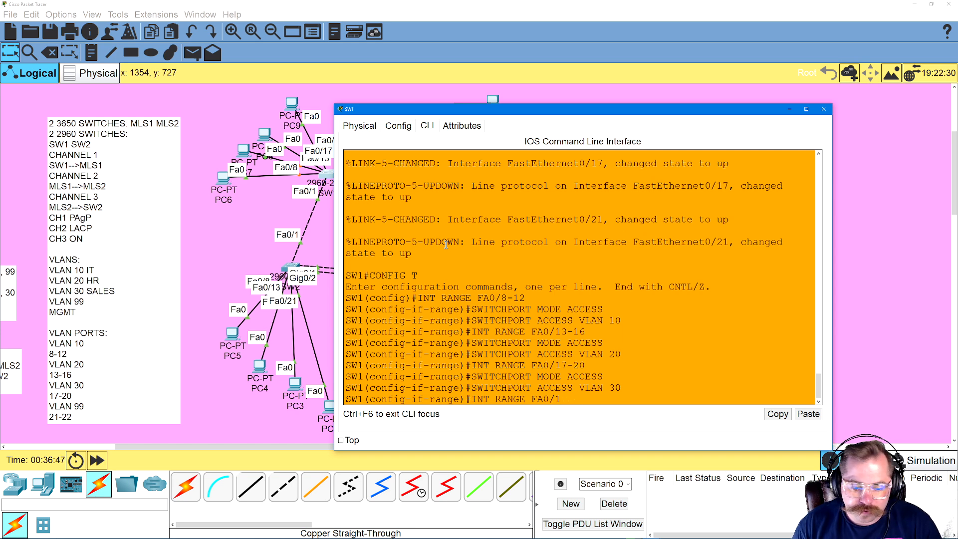
type("21-22")
key("Return")
type("SWITCHPORT MODE ACCESS")
key("Return")
Assign the SW1 interface range FA0/21-22 to access VLAN 99
key("Up")
key("Up")
key("Up")
key("BackSpace")
key("BackSpace")
type("00")
key("BackSpace")
key("BackSpace")
type("99")
key("Return")
Exit configuration mode on SW1 and save the running configuration with WR
type("EXIT")
key("Return")
type("EXIT")
key("Return")
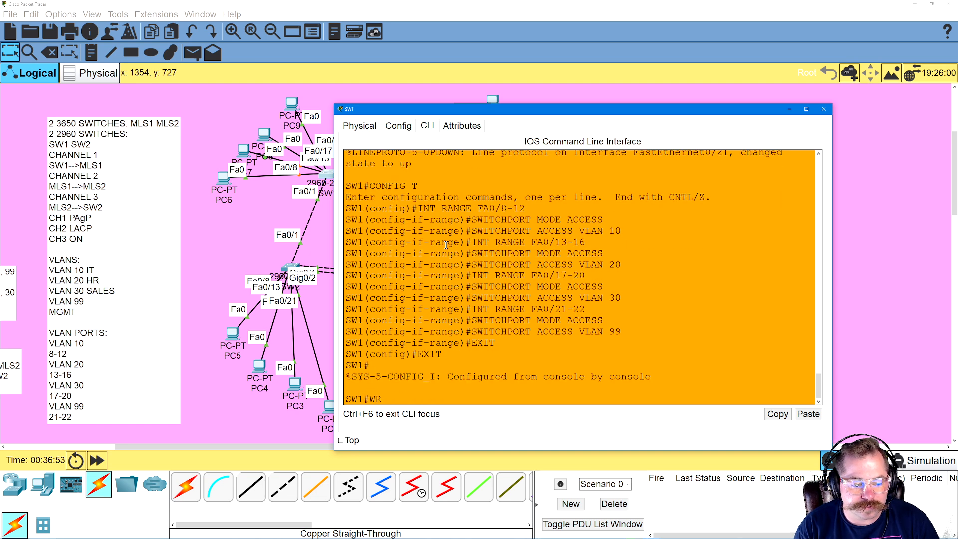
type("WR")
key("Return")
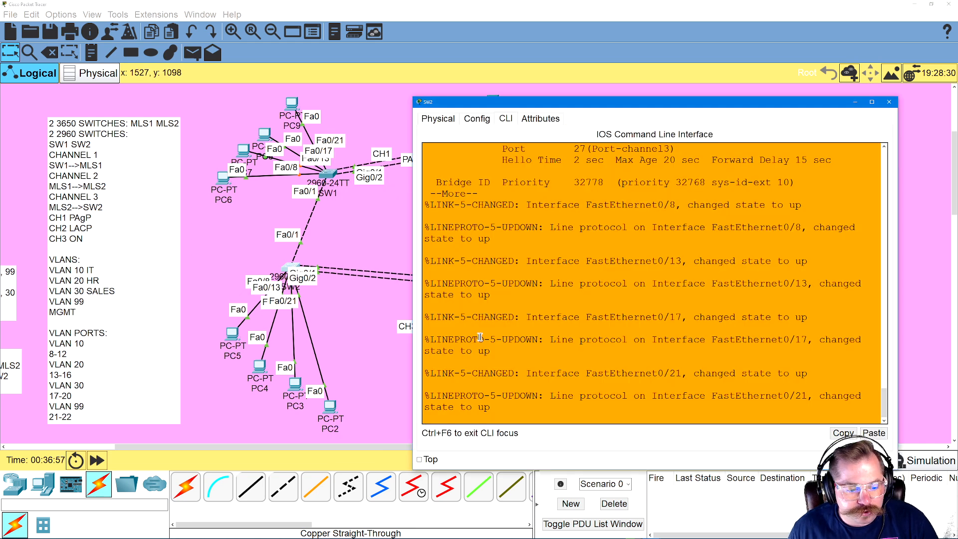
Switch to the SW2 command line and page through the remaining spanning-tree output to get back to the privileged prompt
key("space")
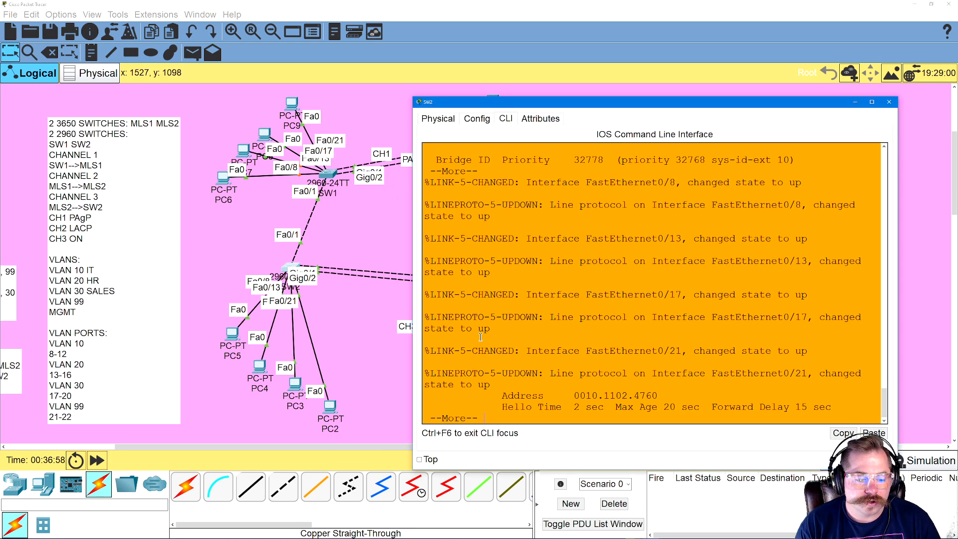
key("space")
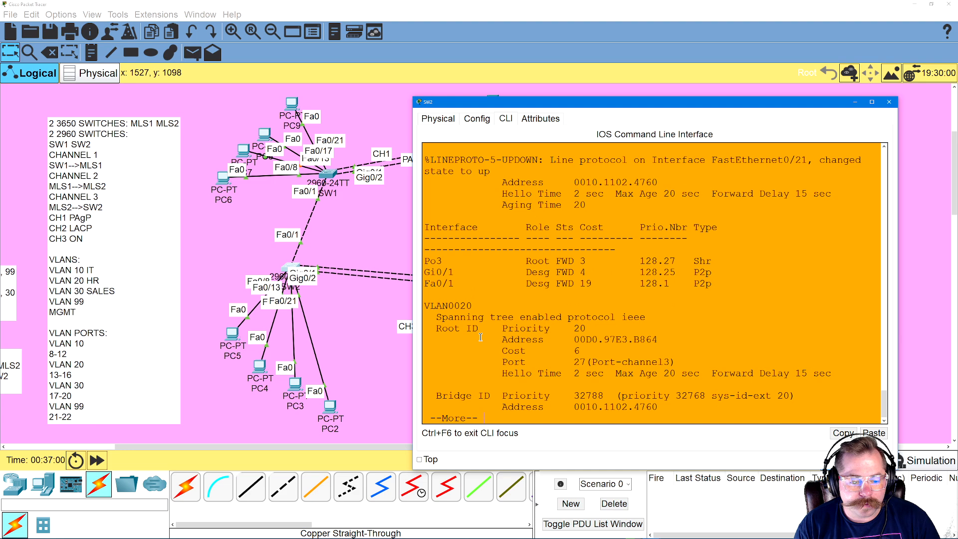
key("space")
key("Return")
key("Return")
key("Return")
key("Return")
key("Return")
key("Return")
key("Return")
key("Return")
key("Return")
key("Return")
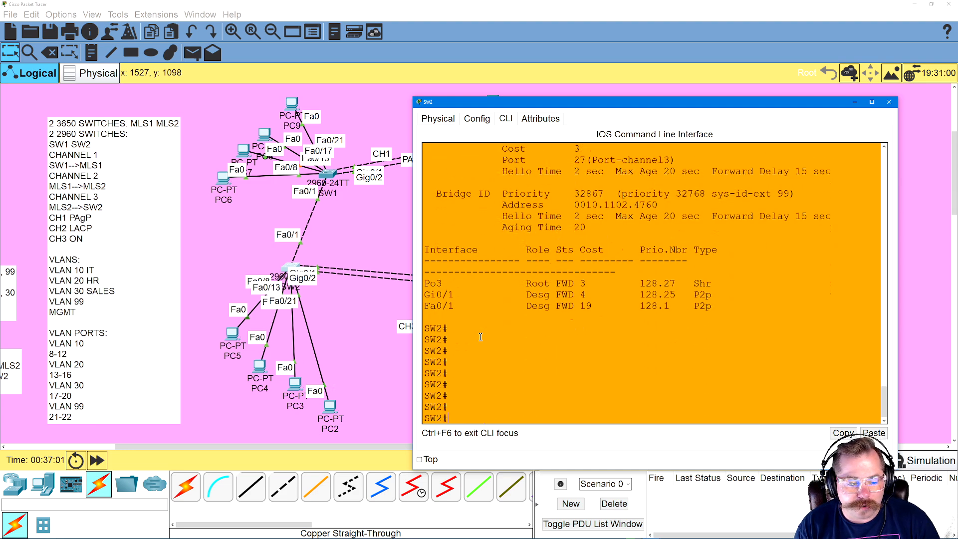
Enter global configuration on SW2 and set the interface range FA0/8-12 to switchport access mode
type("CONFIG T")
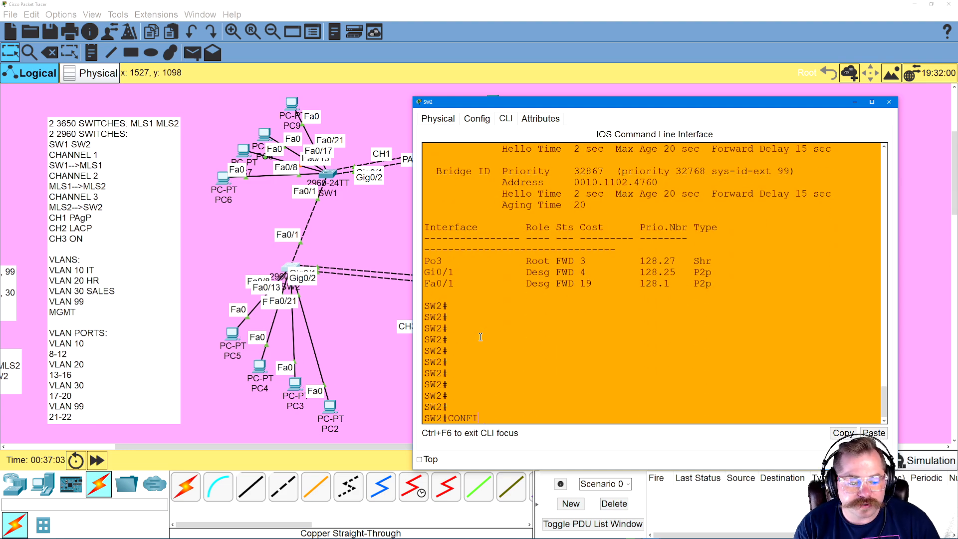
key("Return")
type("INT")
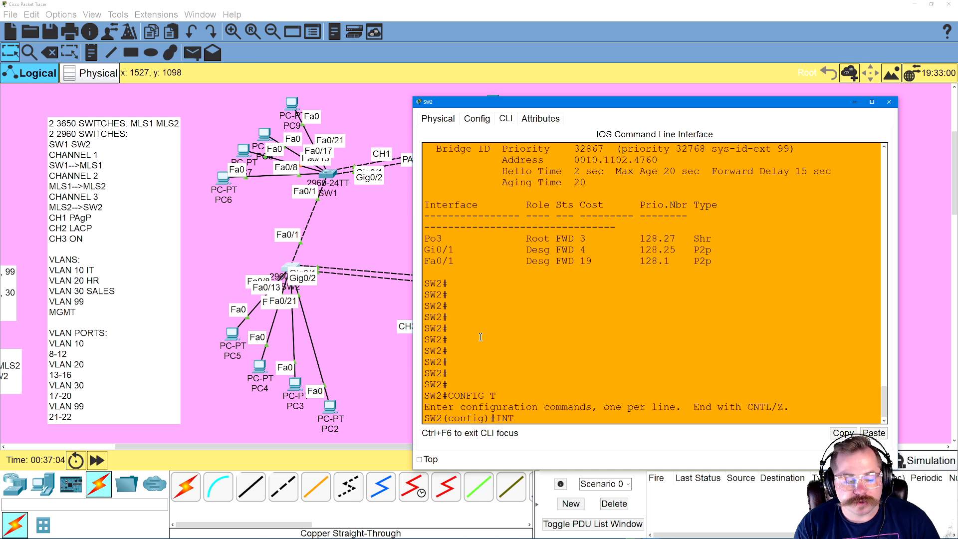
type(" RANGE FA0/8-12")
key("Return")
type("SWITCHPORT MODE")
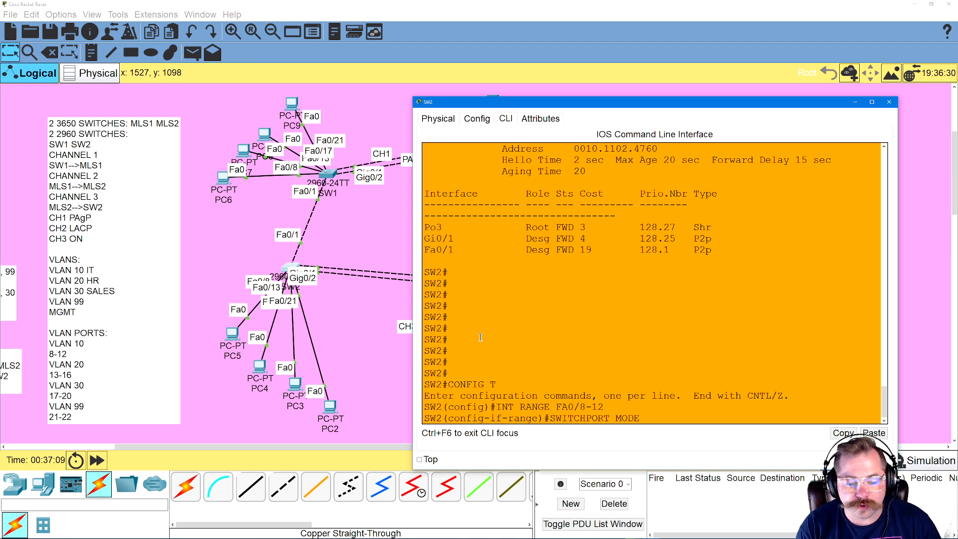
type(" ACCESS")
key("Return")
Assign the SW2 interface range FA0/8-12 to access VLAN 10
type("SWITCHPO")
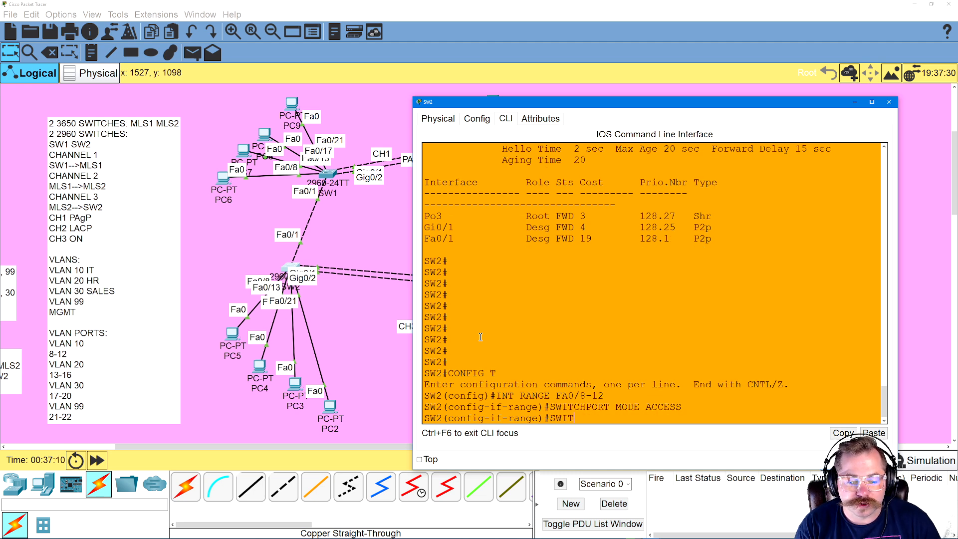
type("RT ACCESS VLAN")
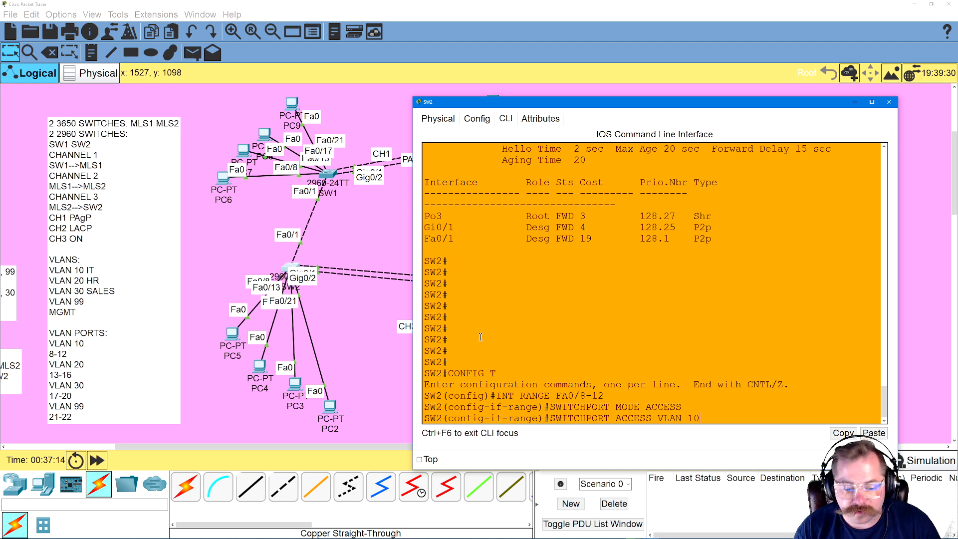
type(" 10")
key("Return")
Select the SW2 interface range FA0/13-16 and set it to switchport access mode
key("Up")
key("Up")
key("Up")
key("BackSpace")
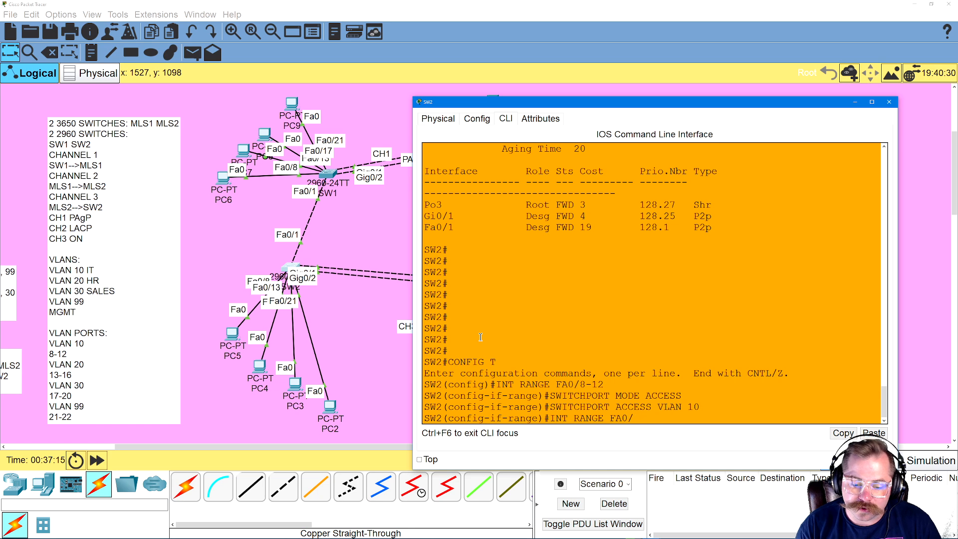
type("13-16")
key("Return")
key("Up")
key("Up")
key("Up")
key("Return")
Assign the SW2 interface range FA0/13-16 to access VLAN 20
key("Up")
key("Up")
key("Up")
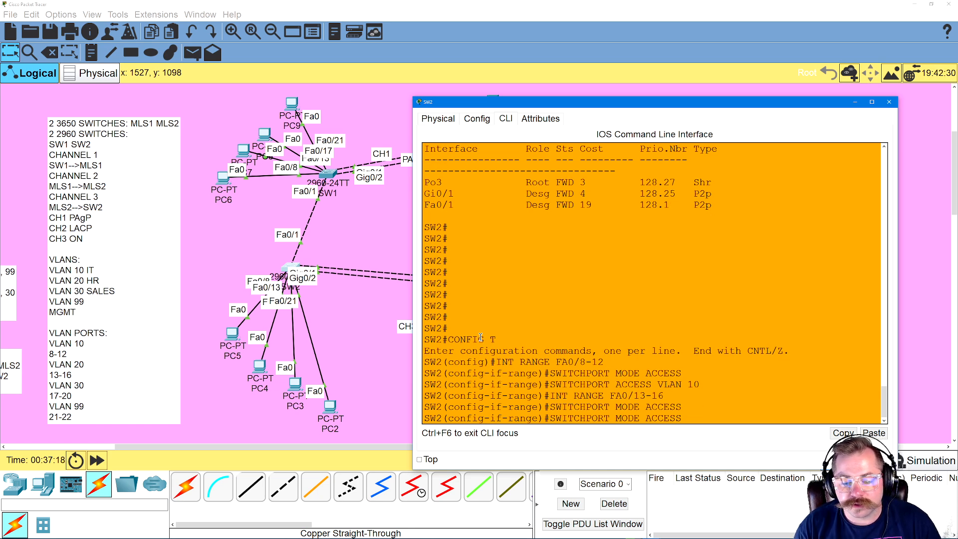
key("Return")
Select the SW2 interface range FA0/17-20 and set it to switchport access mode
key("Up")
key("Up")
key("Up")
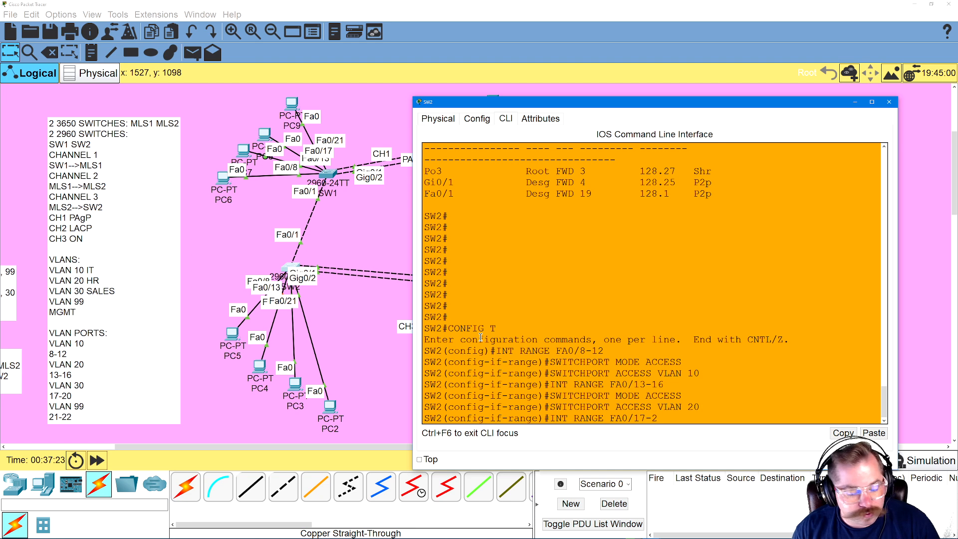
type("0")
key("Return")
key("Up")
key("Up")
key("Up")
key("Return")
Assign the SW2 interface range FA0/17-20 to access VLAN 30
key("Up")
key("Up")
key("Up")
key("BackSpace")
key("BackSpace")
type("30")
key("Return")
Set the SW2 interface range FA0/21-22 to switchport access mode and assign it to access VLAN 99
key("Up")
key("Up")
key("Up")
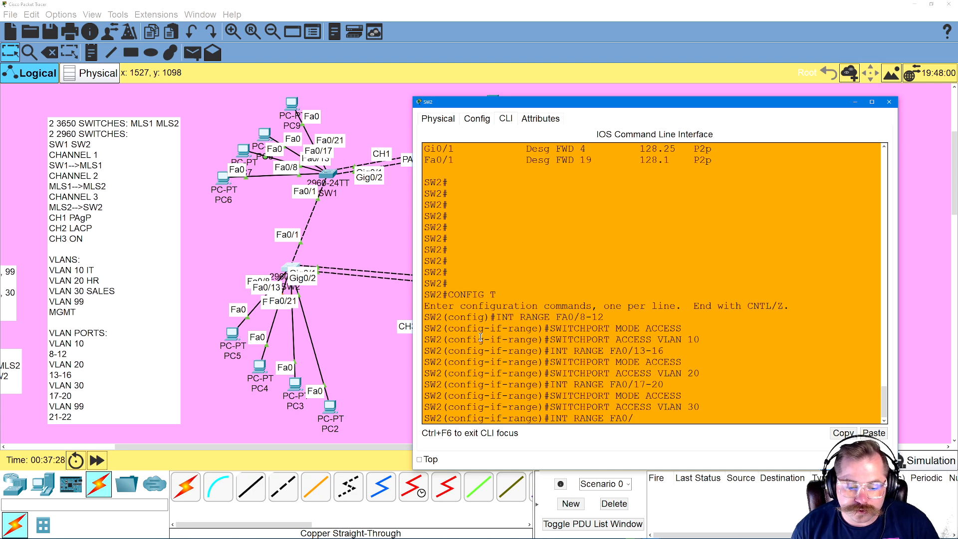
type("21-22")
key("Return")
key("Up")
key("Up")
key("Up")
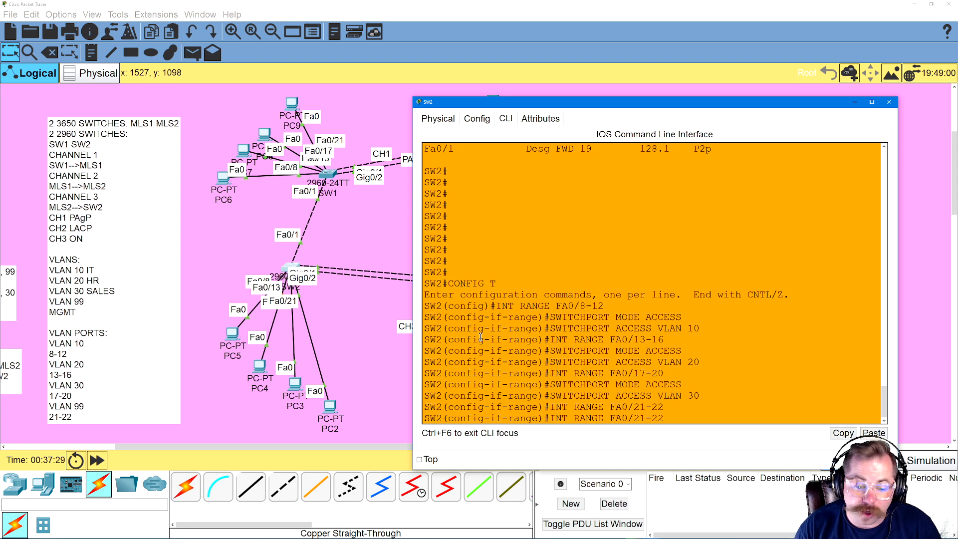
key("Return")
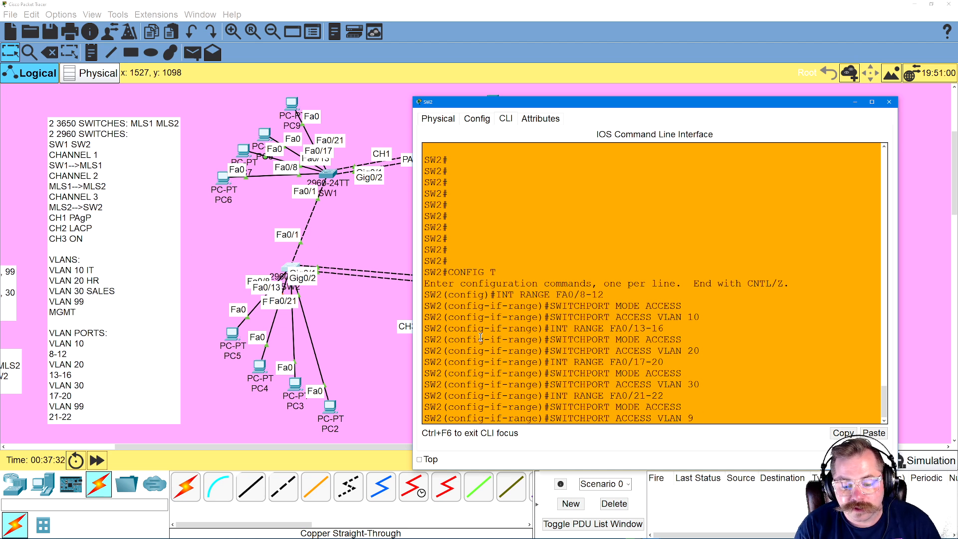
key("Return")
Exit configuration mode on SW2, save the configuration with WR and return to the topology
type("EXIT")
key("Return")
type("EXIT")
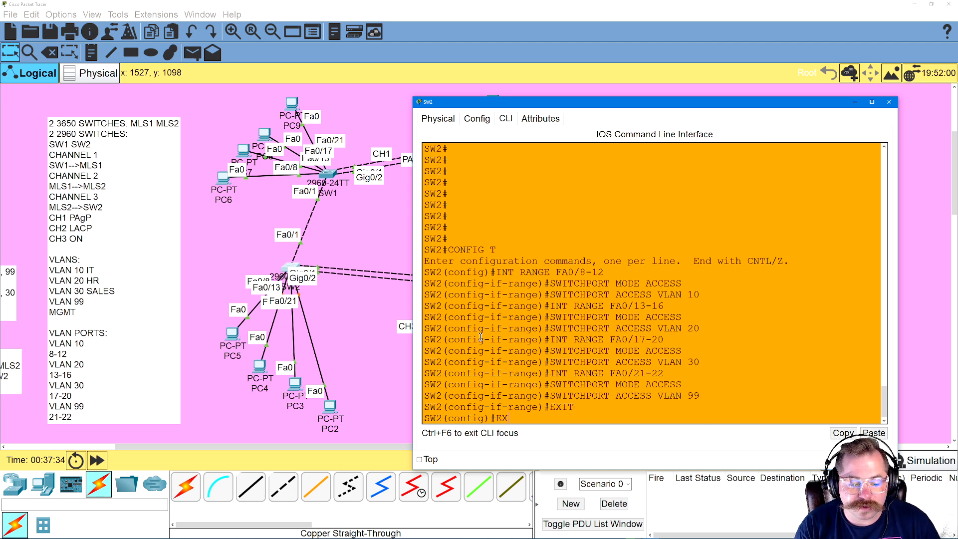
key("Return")
type("WR")
key("Return")
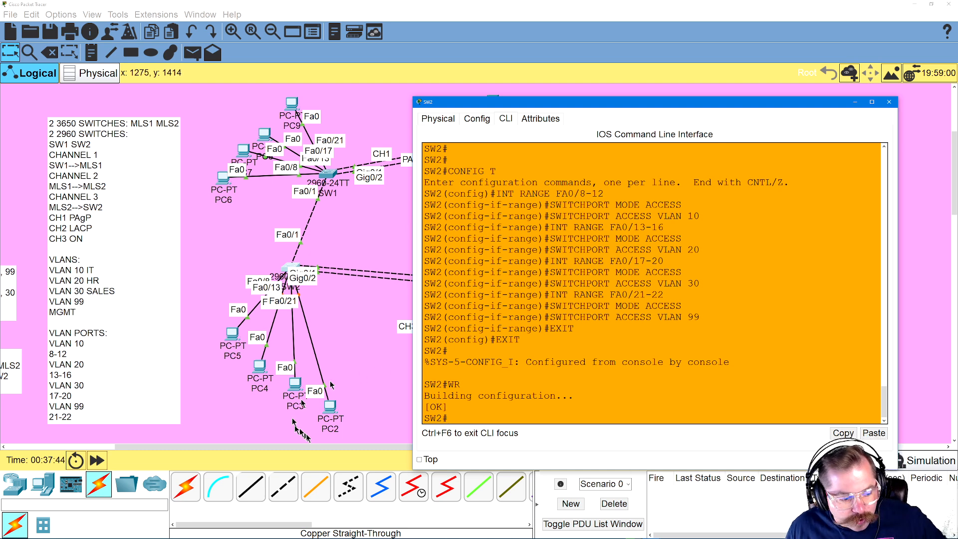
left_click(353, 318)
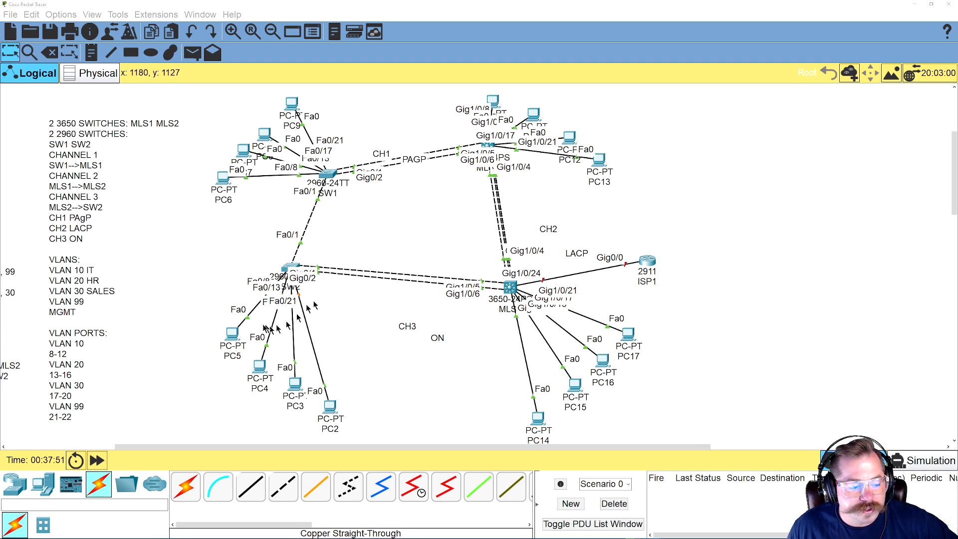
Give PC5 the static IPv4 address 192.168.10.10 with mask 255.255.255.0 and default gateway 192.168.10.1
left_click(230, 339)
left_click(445, 146)
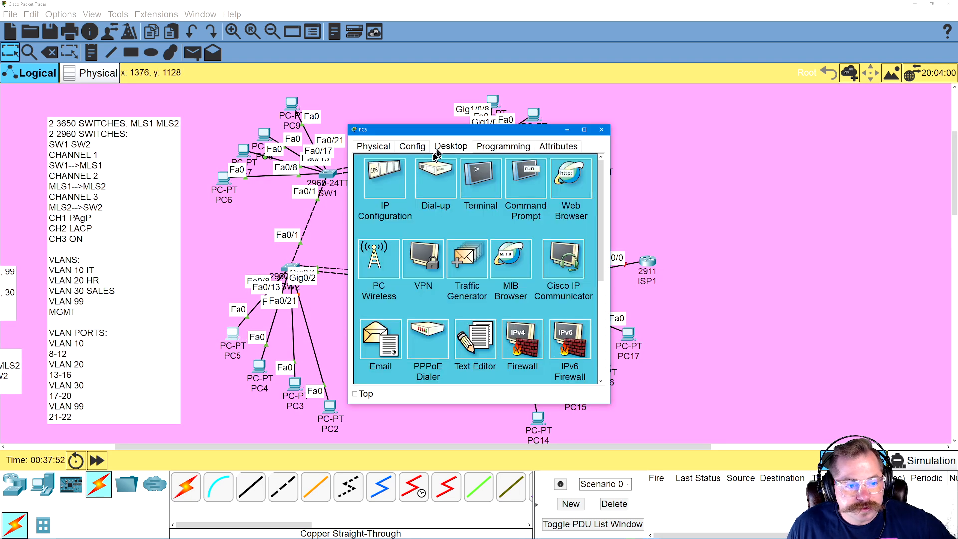
left_click(404, 179)
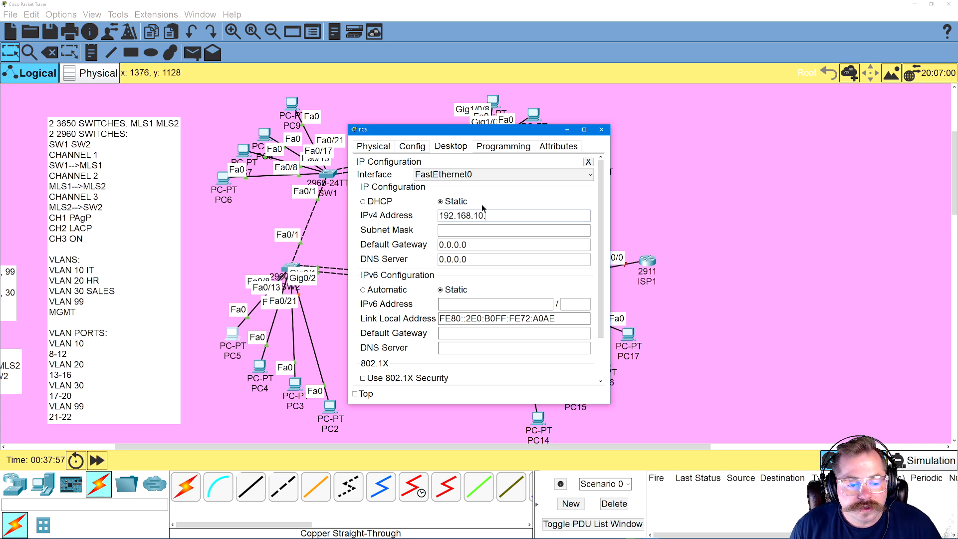
type("192.168.10.10")
key("Tab")
key("Tab")
type("1")
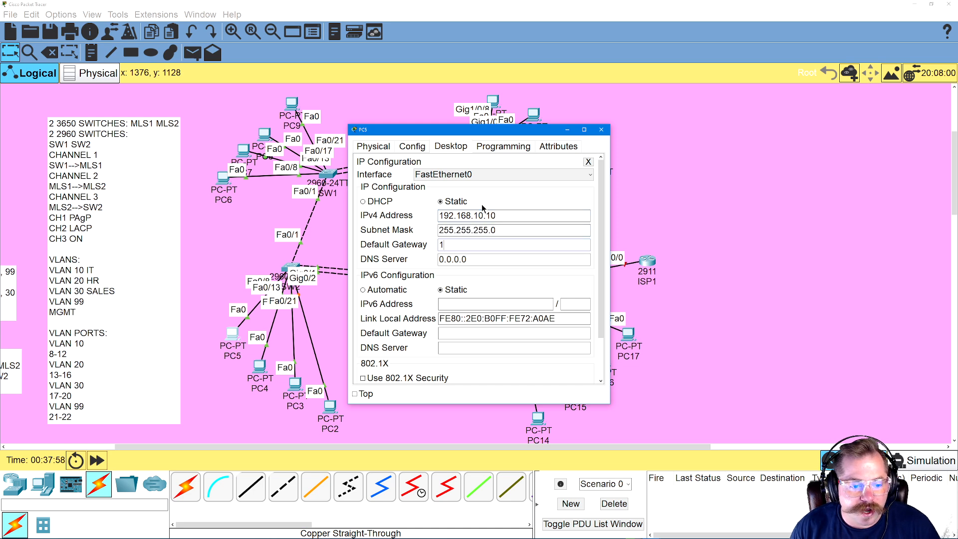
type("92.168.10.1")
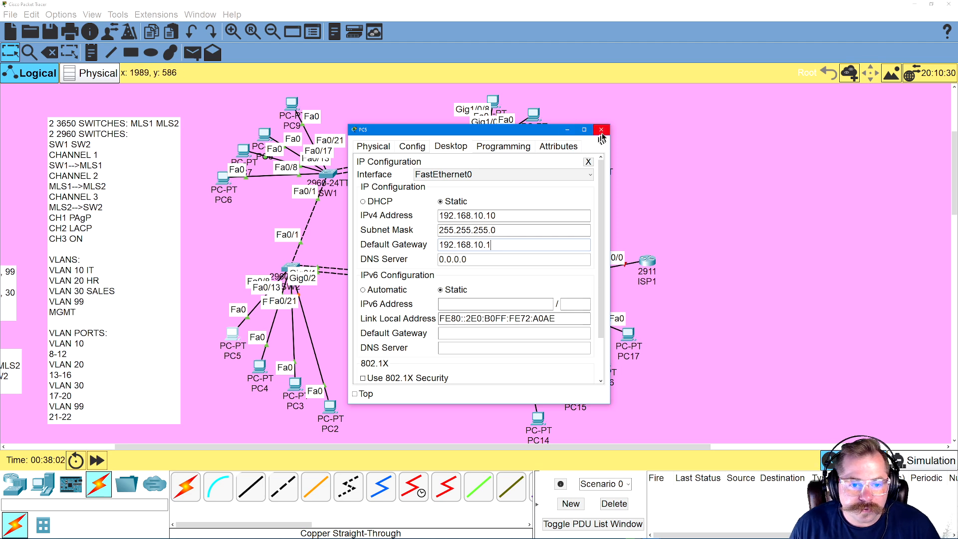
left_click(588, 162)
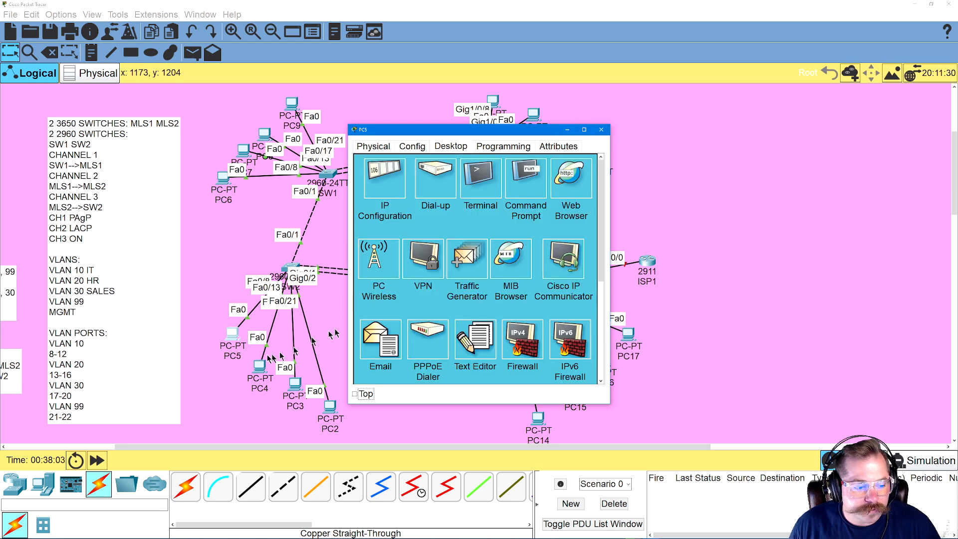
Give PC4 the static IPv4 address 192.168.20.20 with mask 255.255.255.0 and default gateway 192.168.20.1, and return to the topology
left_click(264, 372)
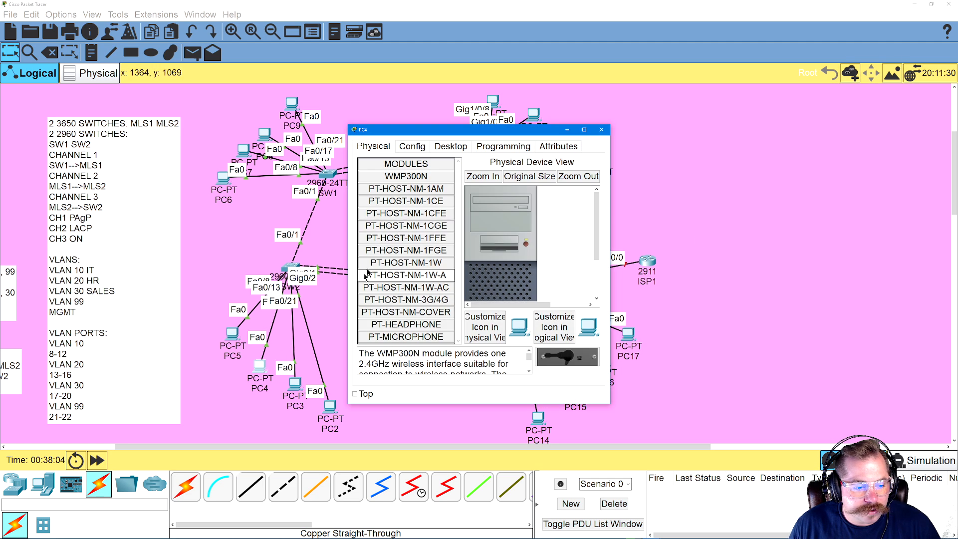
left_click(439, 147)
left_click(391, 197)
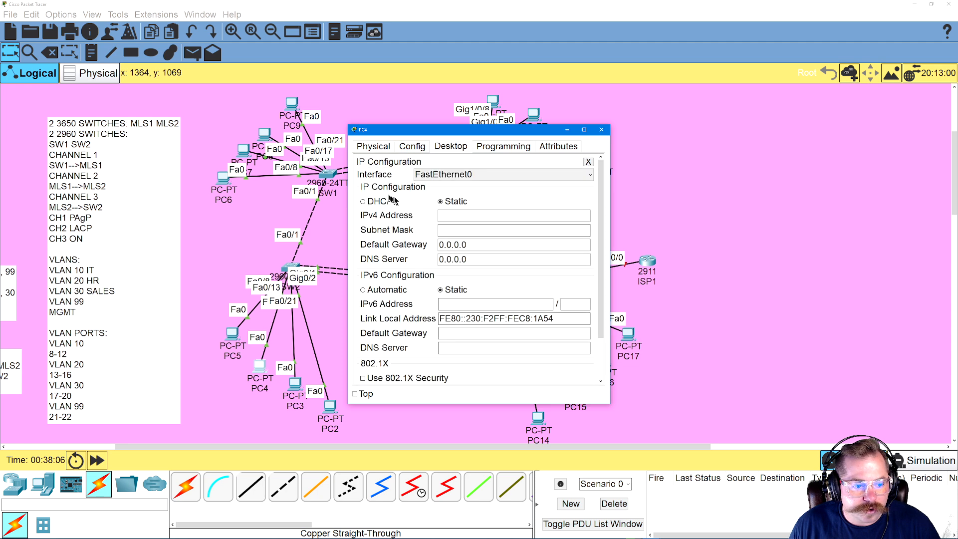
left_click(480, 219)
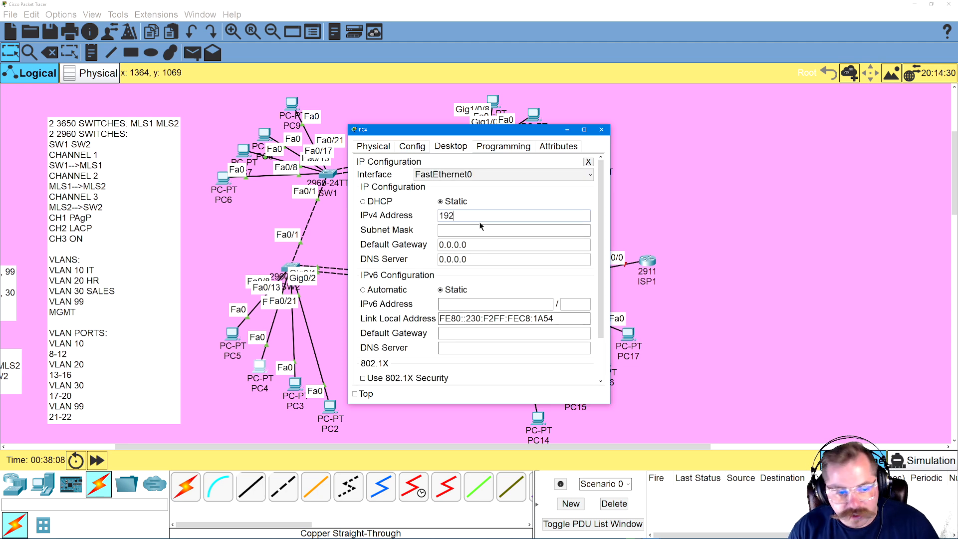
type("192.168.20.20")
key("Tab")
key("Tab")
type("192.168")
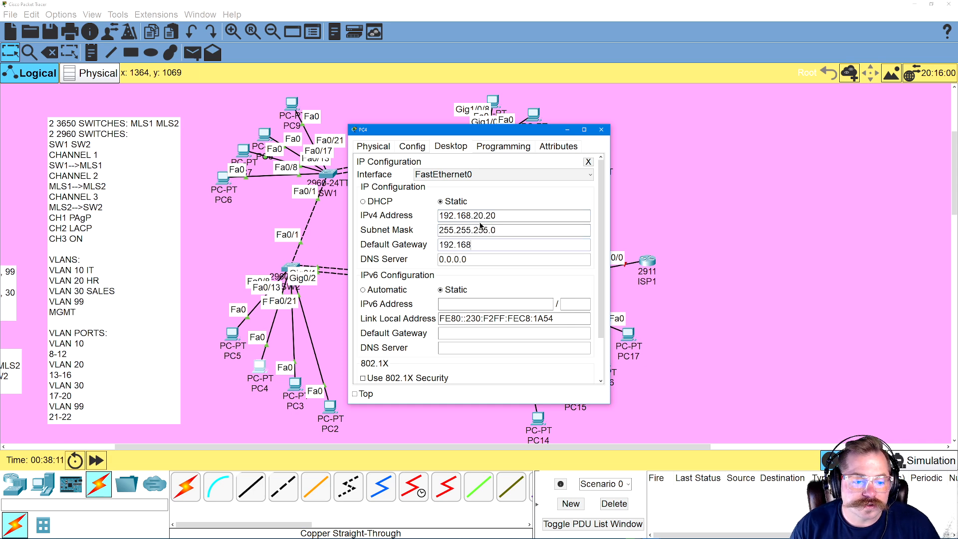
type(".20.1")
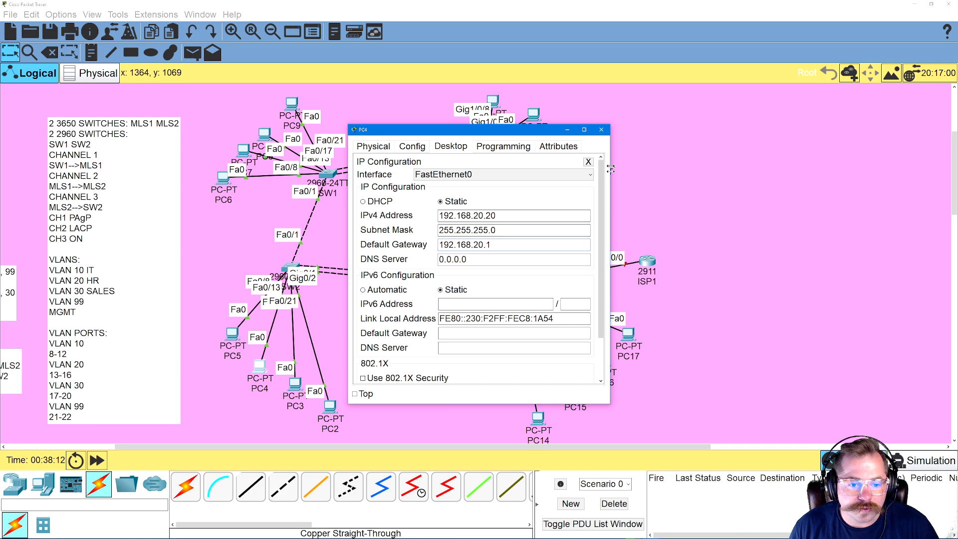
left_click(588, 162)
left_click(282, 400)
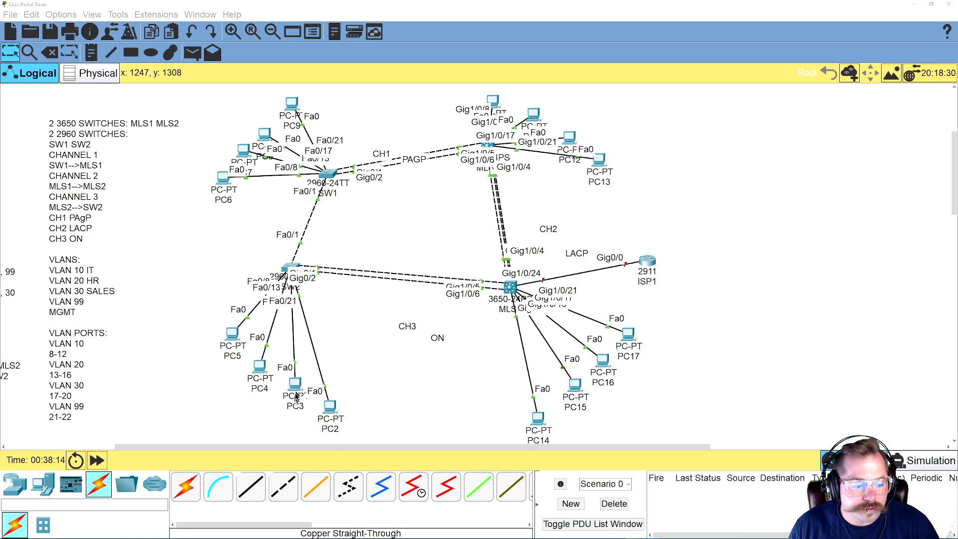
Give PC3 the static IPv4 address 192.168.30.30 with mask 255.255.255.0 and default gateway 192.168.30.1
left_click(282, 399)
left_click(439, 146)
left_click(387, 190)
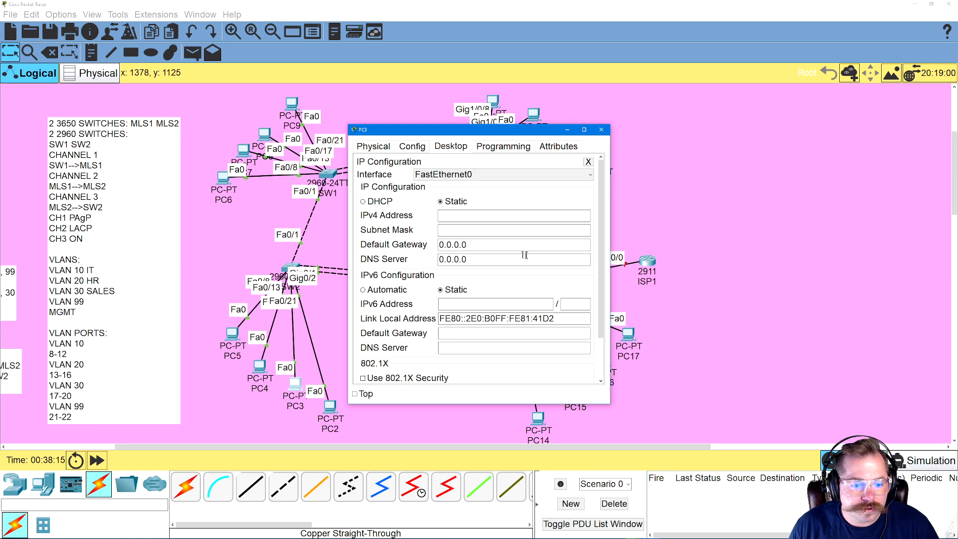
left_click(487, 215)
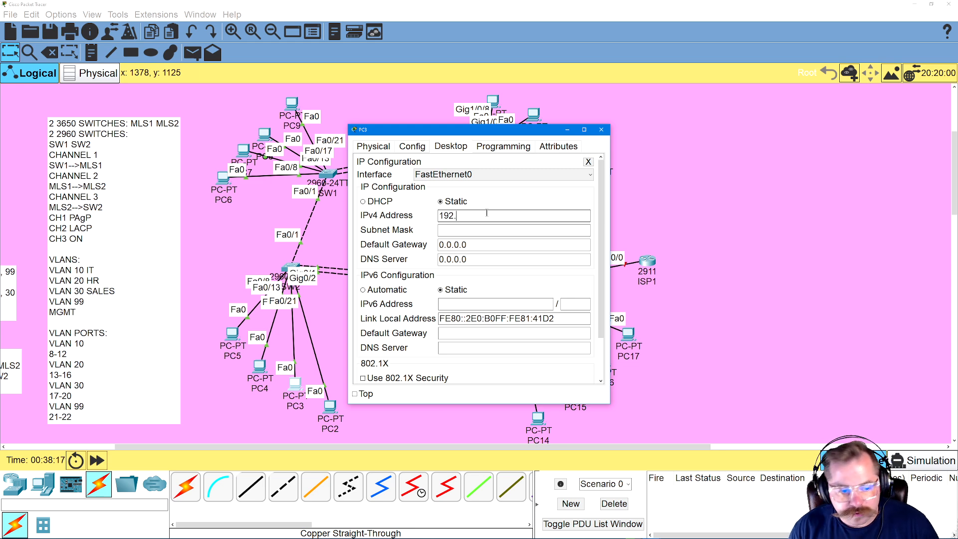
key("BackSpace")
key("BackSpace")
key("BackSpace")
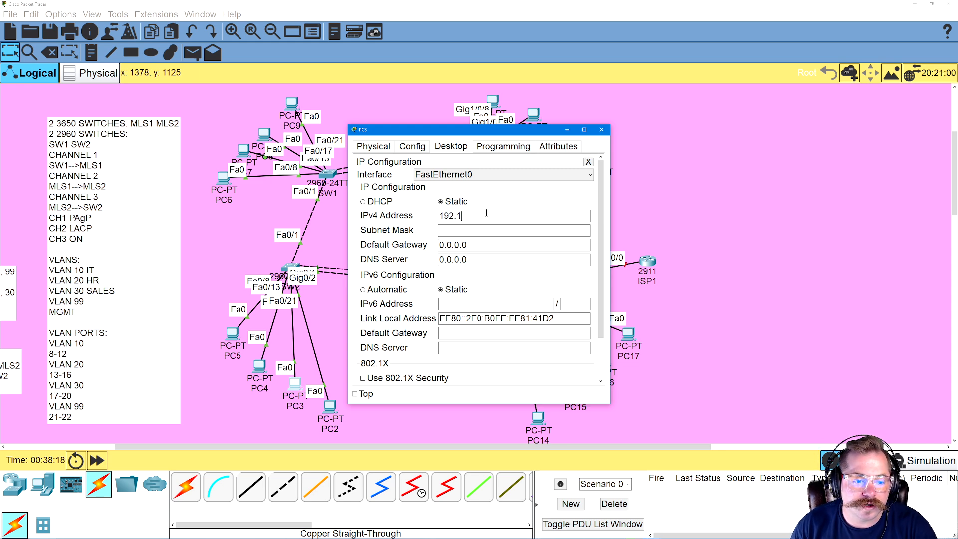
type("168.30.30")
key("Tab")
key("Tab")
type("19")
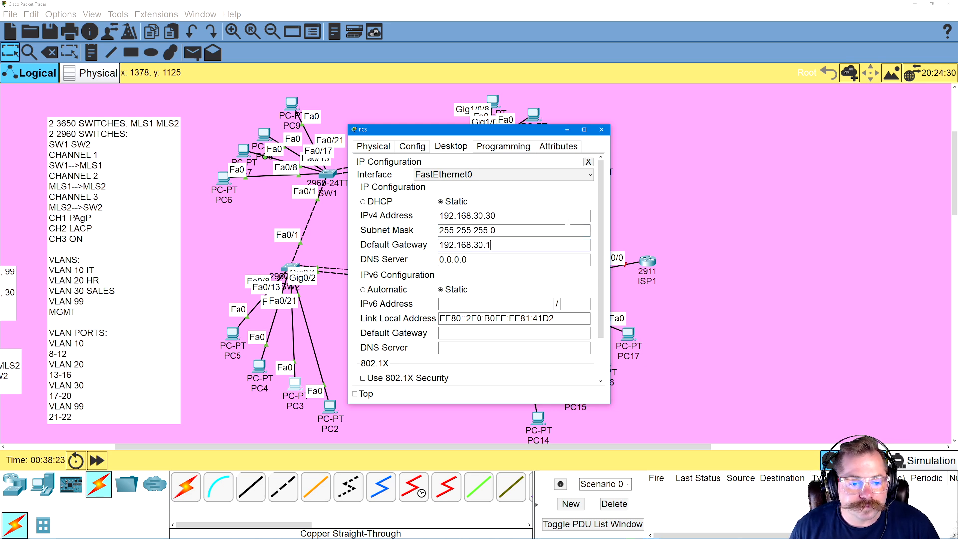
type("2.168.30.1")
left_click(589, 162)
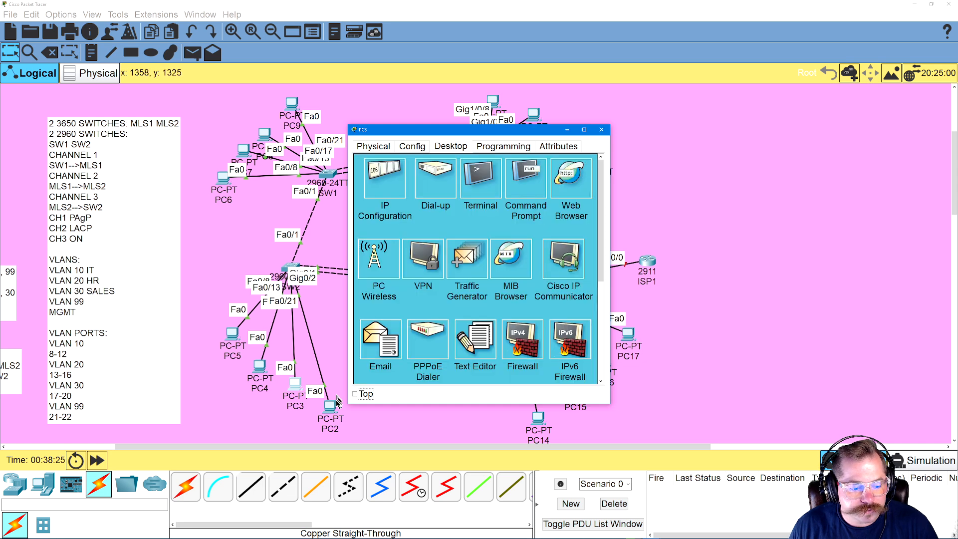
Give PC2 the static IPv4 address 192.168.99.99 with mask 255.255.255.0 and default gateway 192.168.99.1, and return to the topology
left_click(331, 406)
left_click(451, 146)
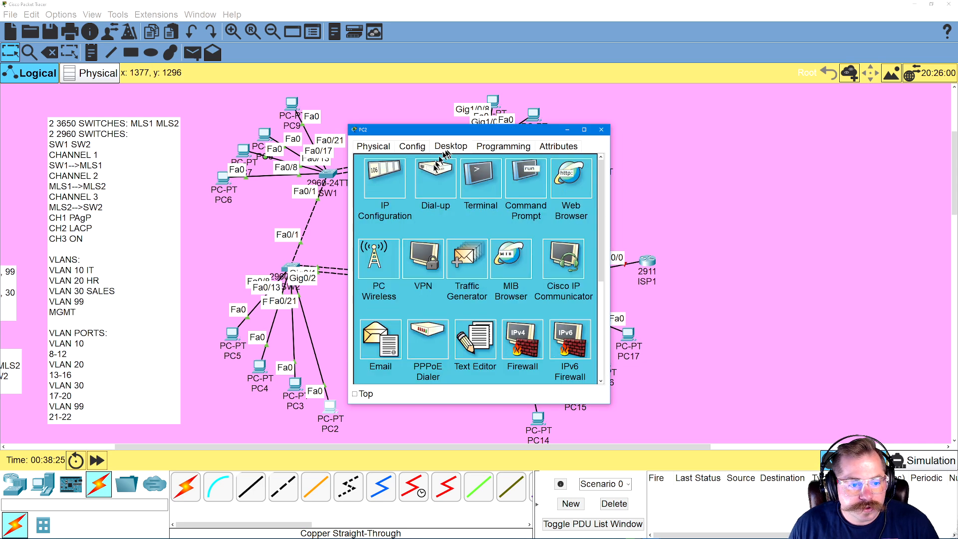
left_click(396, 187)
left_click(459, 216)
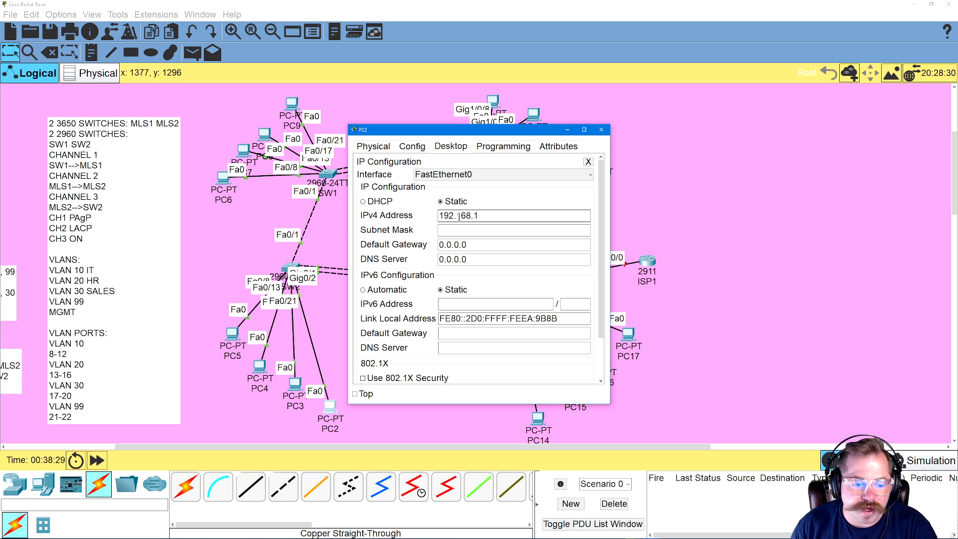
type("192.168.99.9")
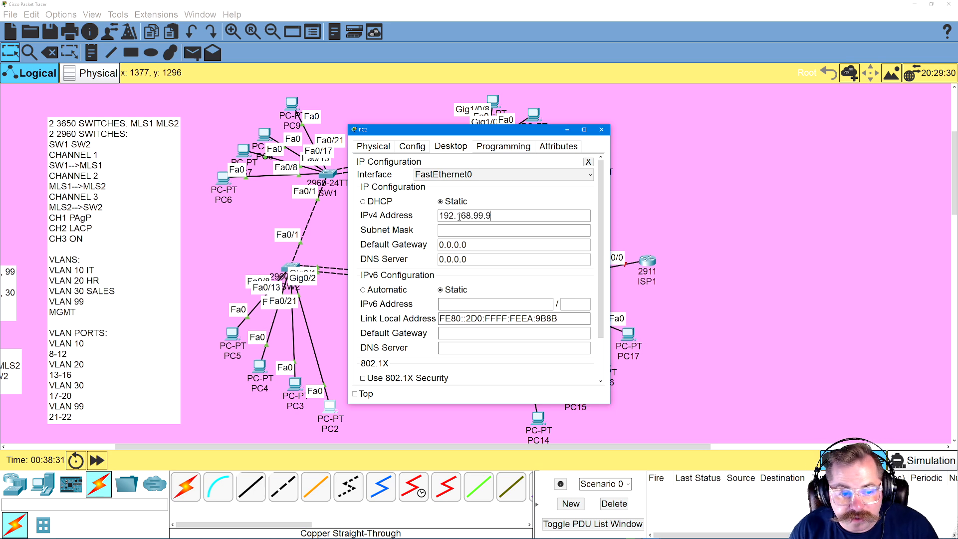
type("9")
key("Tab")
key("Tab")
type("1")
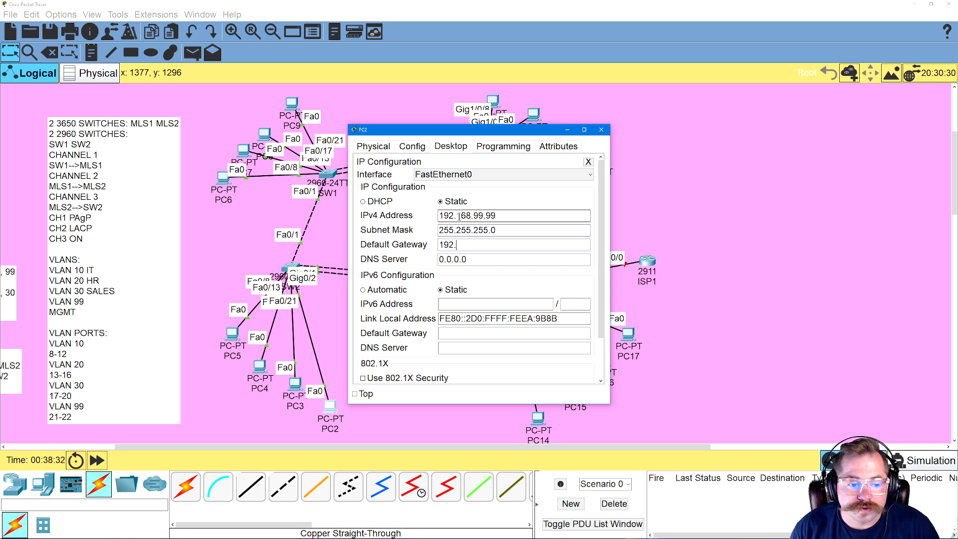
type("92.168.99.1")
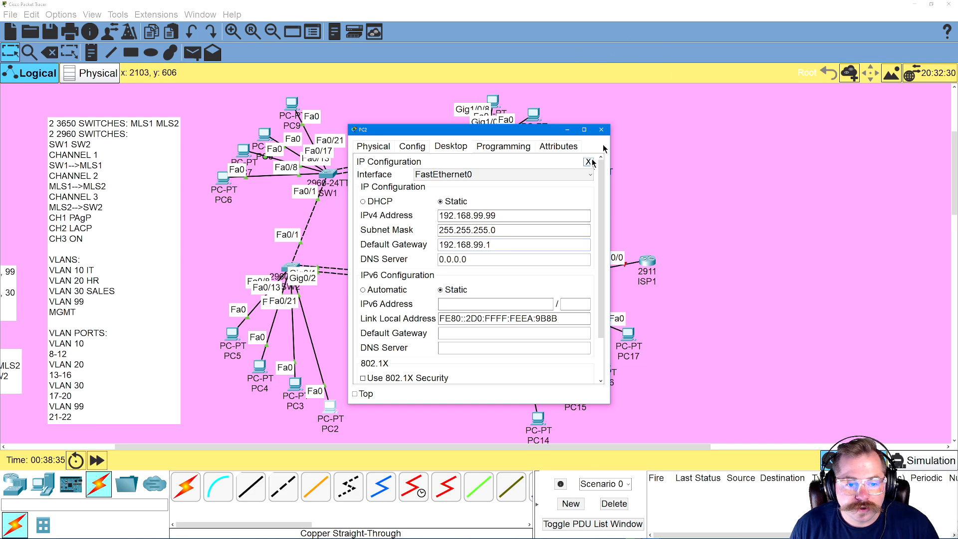
left_click(602, 130)
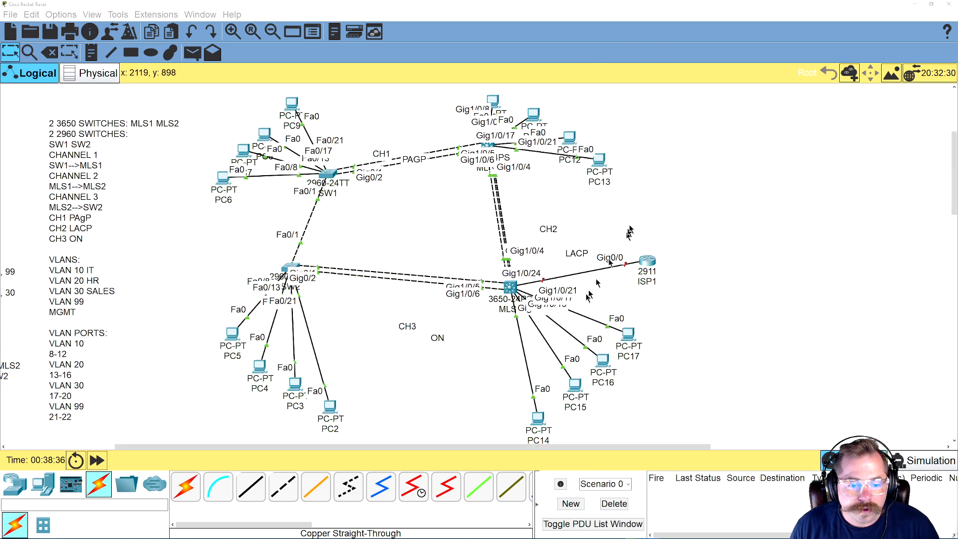
Give PC10 the static IPv4 address 192.168.10.11 with mask 255.255.255.0 and default gateway 192.168.10.1
left_click(491, 103)
left_click(451, 146)
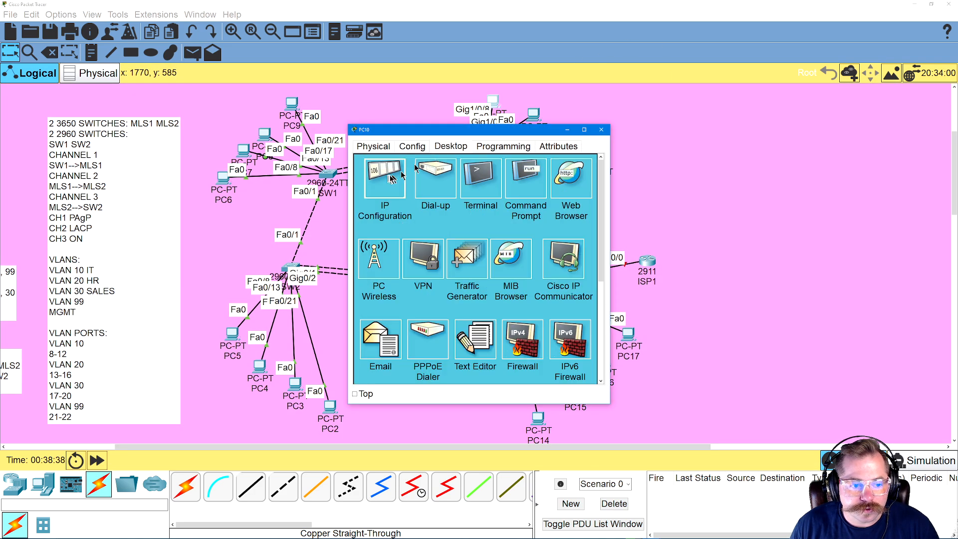
left_click(386, 178)
left_click(464, 215)
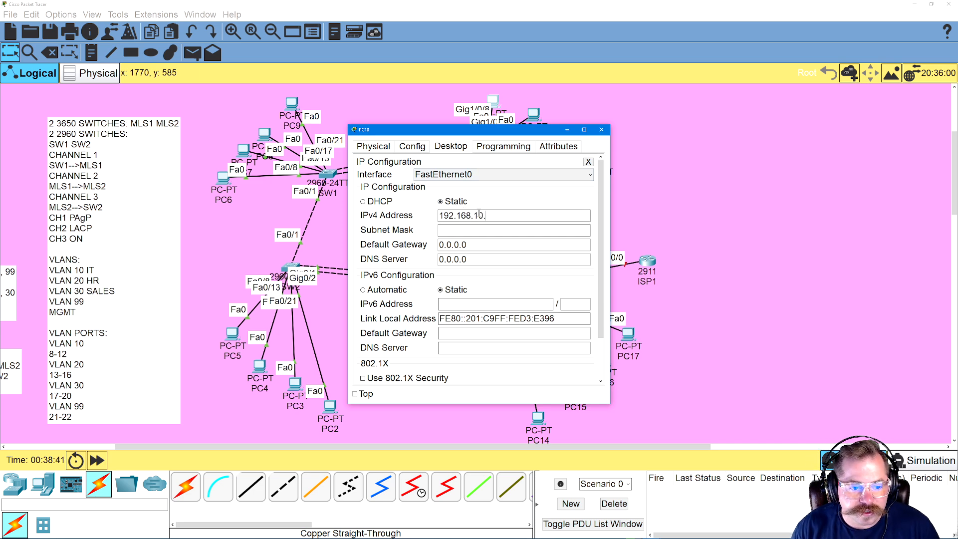
key("Tab")
key("Tab")
type("19")
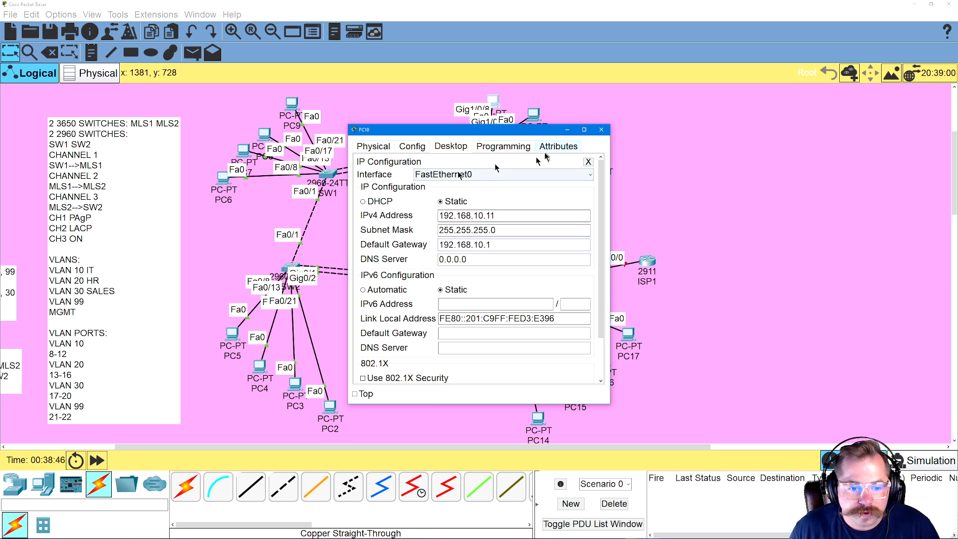
left_click(589, 161)
Ping the gateway 192.168.10.1 and PC5 at 192.168.10.10 from an enlarged command prompt on PC10
left_click(521, 165)
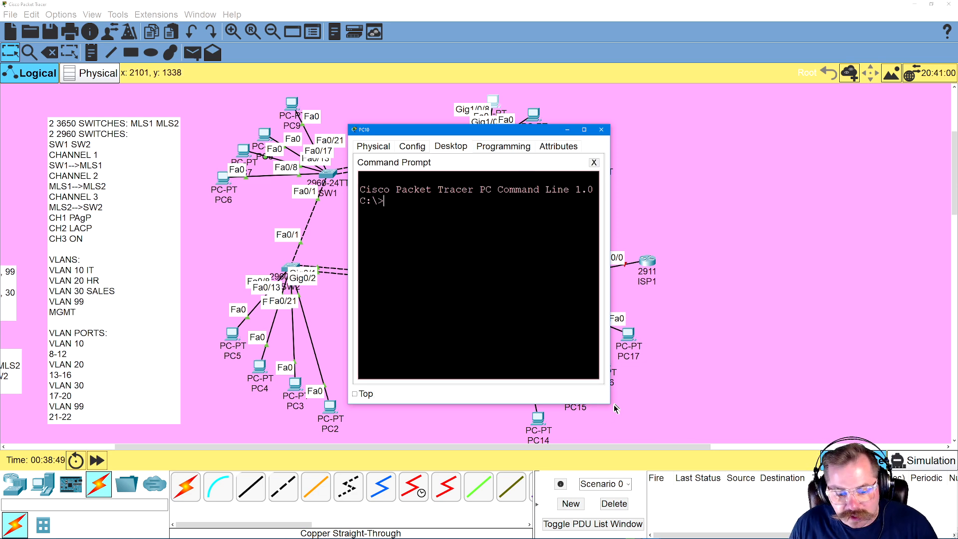
left_click_drag(610, 403, 814, 445)
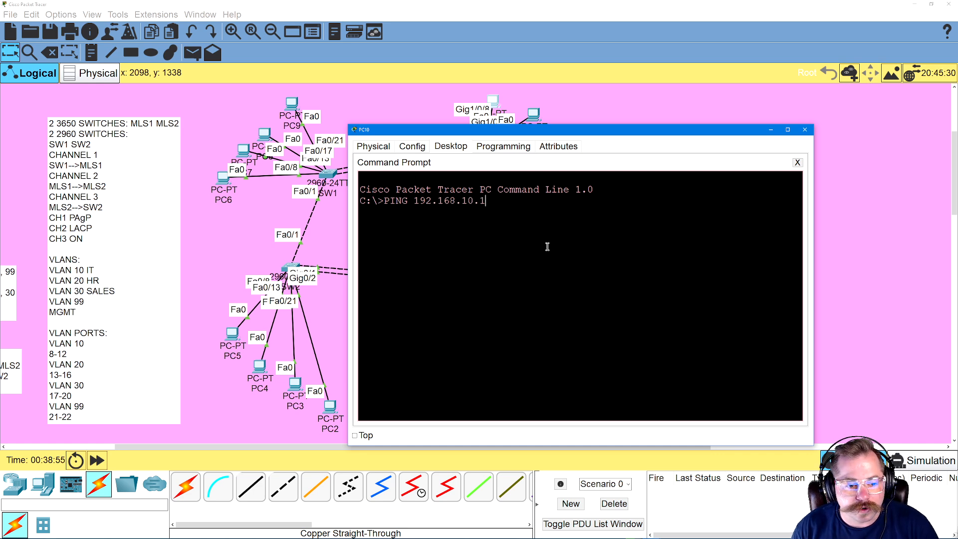
key("Return")
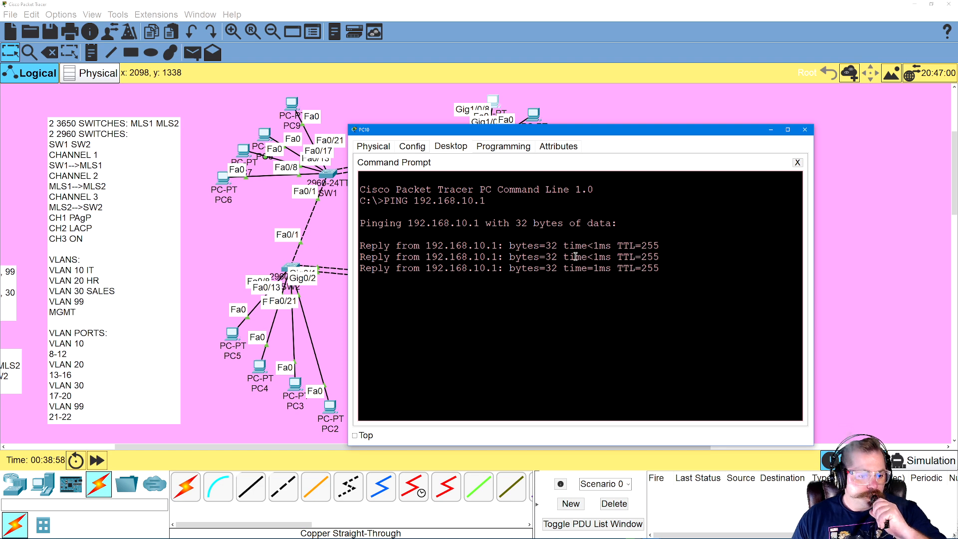
key("Up")
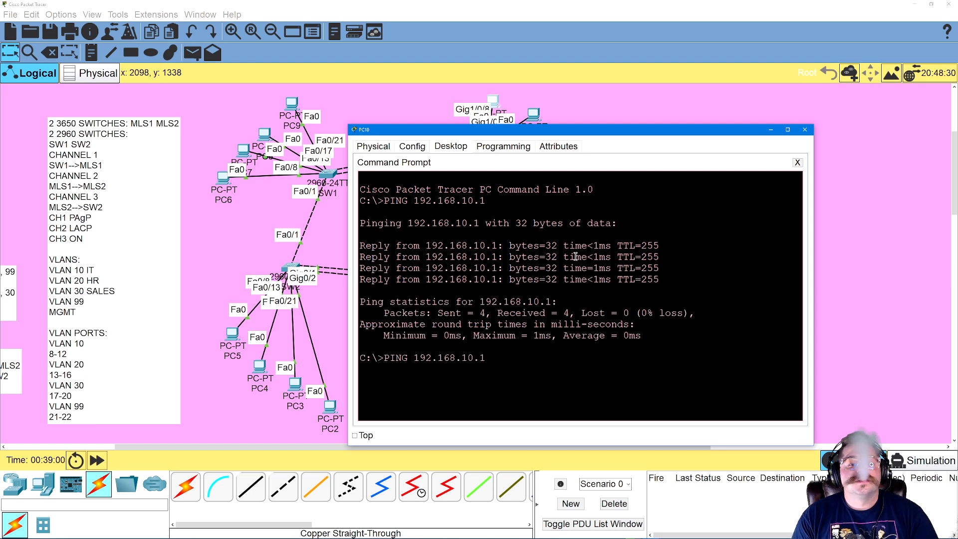
type("0")
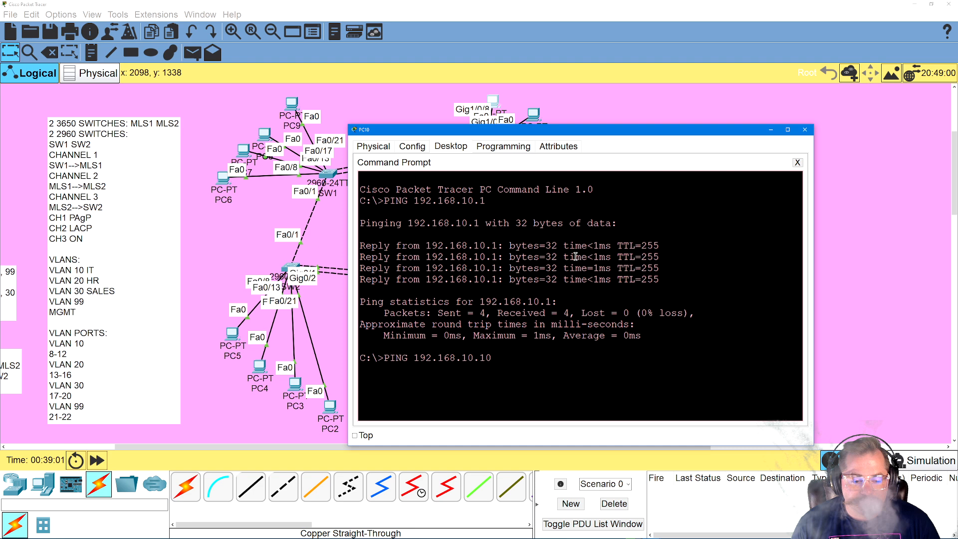
key("Return")
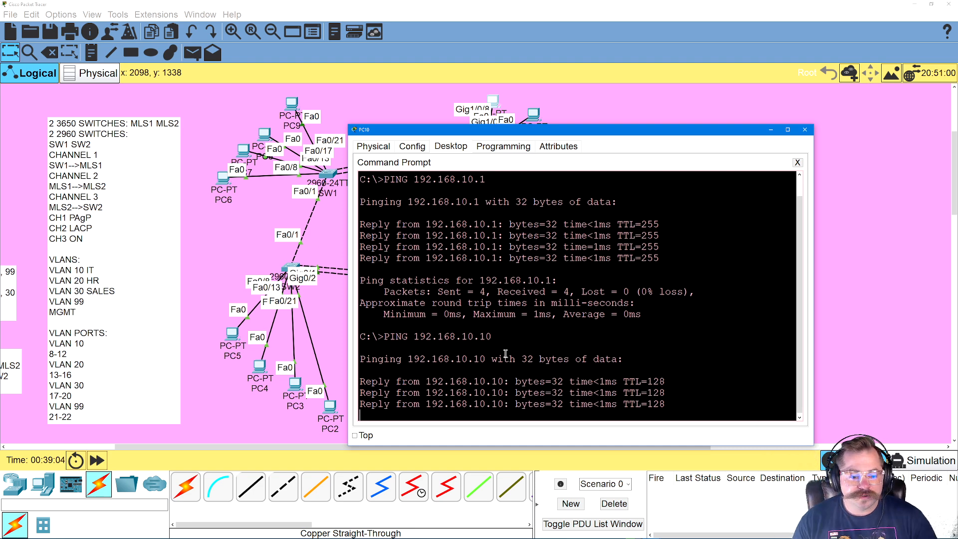
Ping the VLAN 20 gateway 192.168.20.1 from PC10
key("Up")
key("BackSpace")
key("BackSpace")
key("BackSpace")
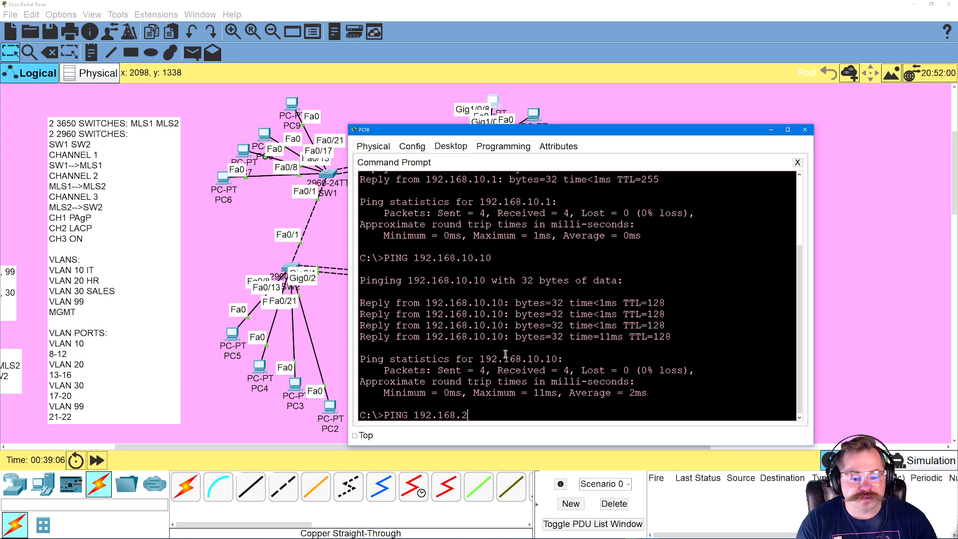
type(".1")
key("Return")
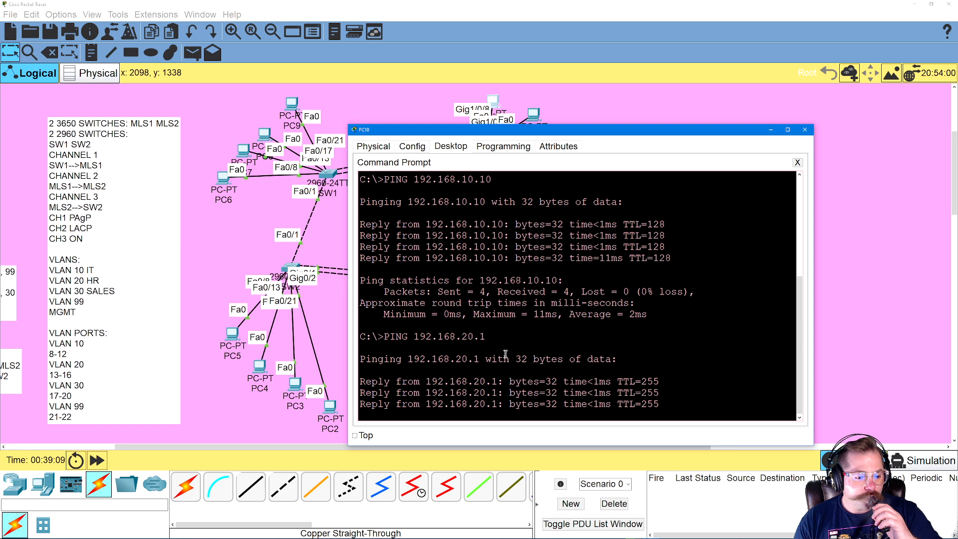
Ping PC4 at 192.168.20.20 from PC10, and return to the topology
key("Up")
key("BackSpace")
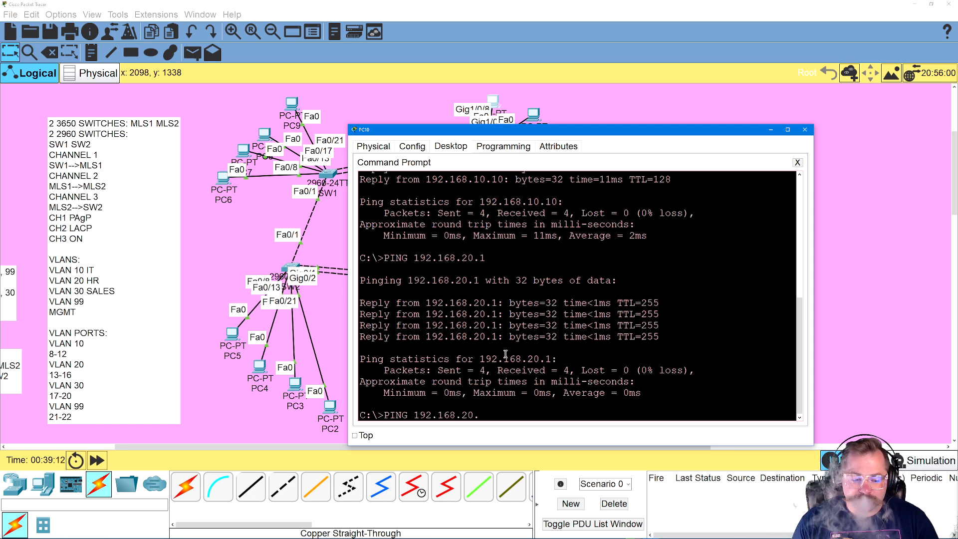
type("20")
key("Return")
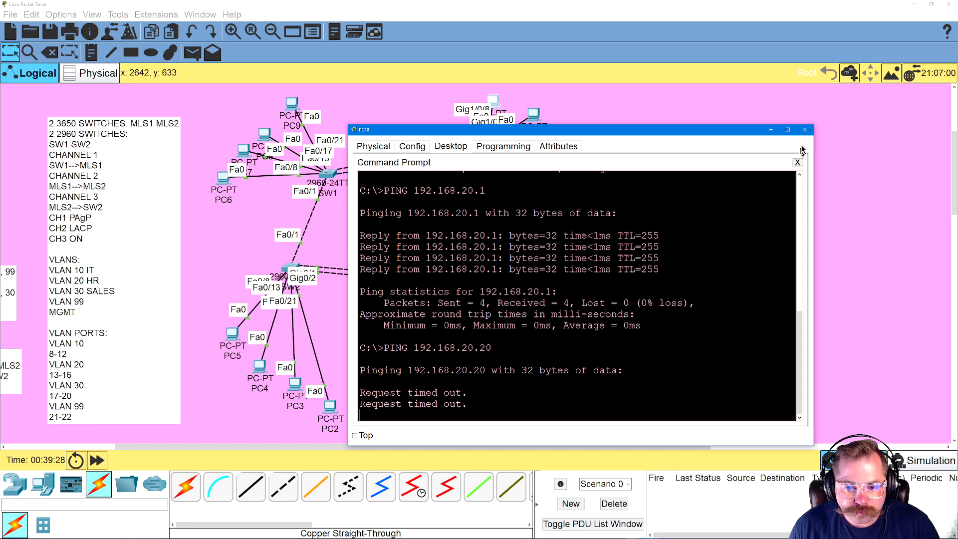
left_click(798, 162)
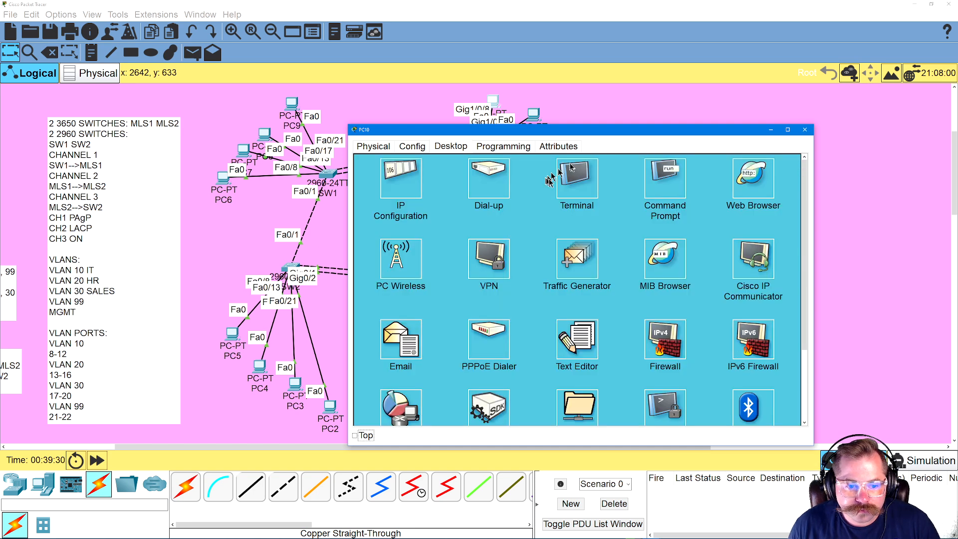
left_click(804, 130)
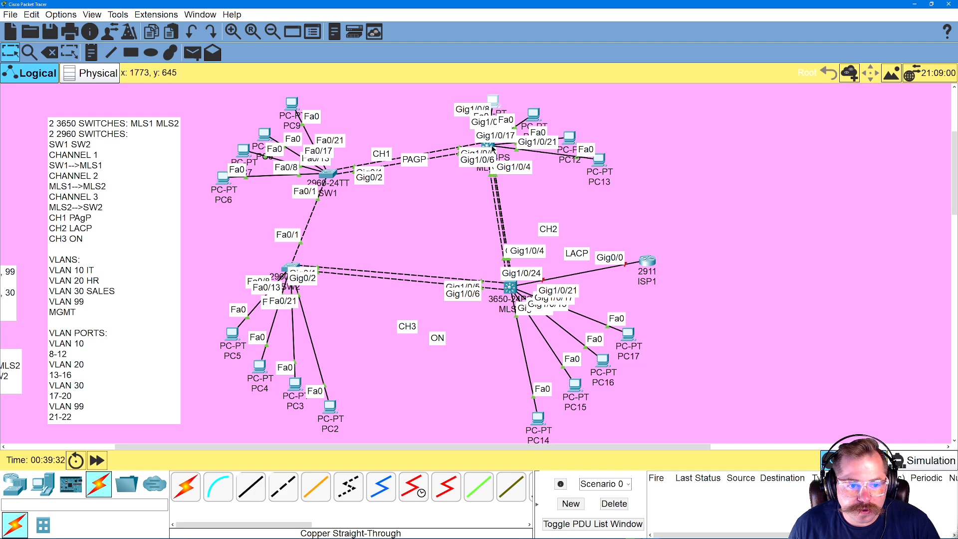
Enter global configuration mode on MLS2 and enable Layer 3 routing with IP ROUTING
left_click(510, 287)
left_click(609, 343)
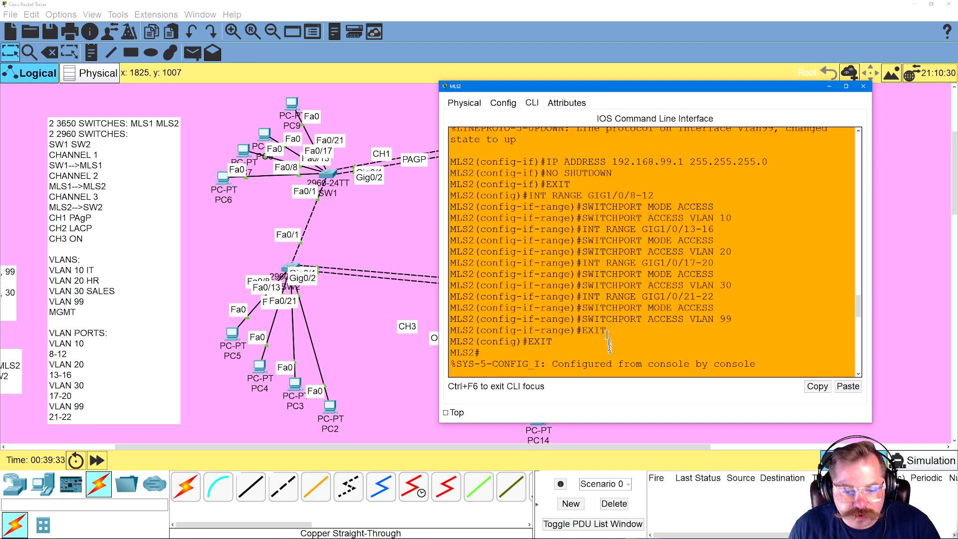
scroll(610, 344, "down", 17)
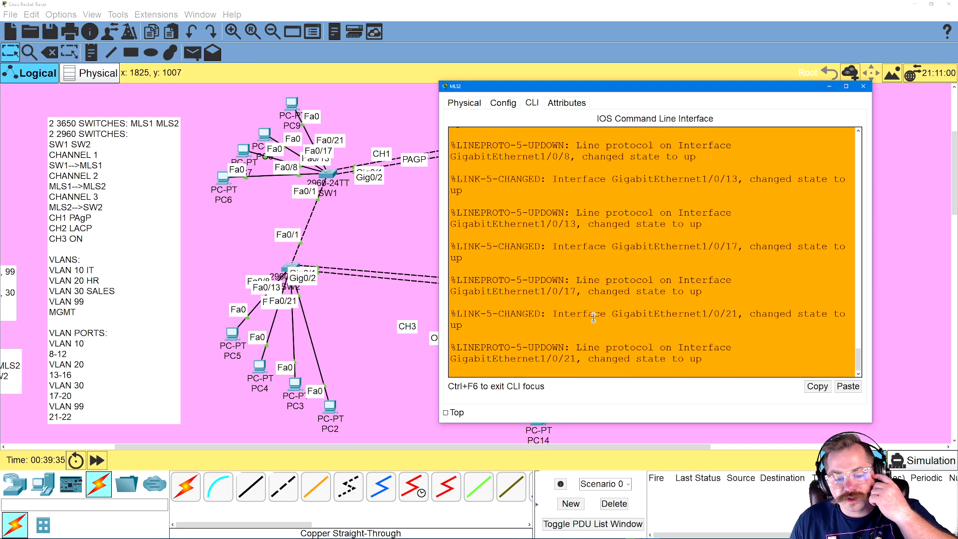
key("Return")
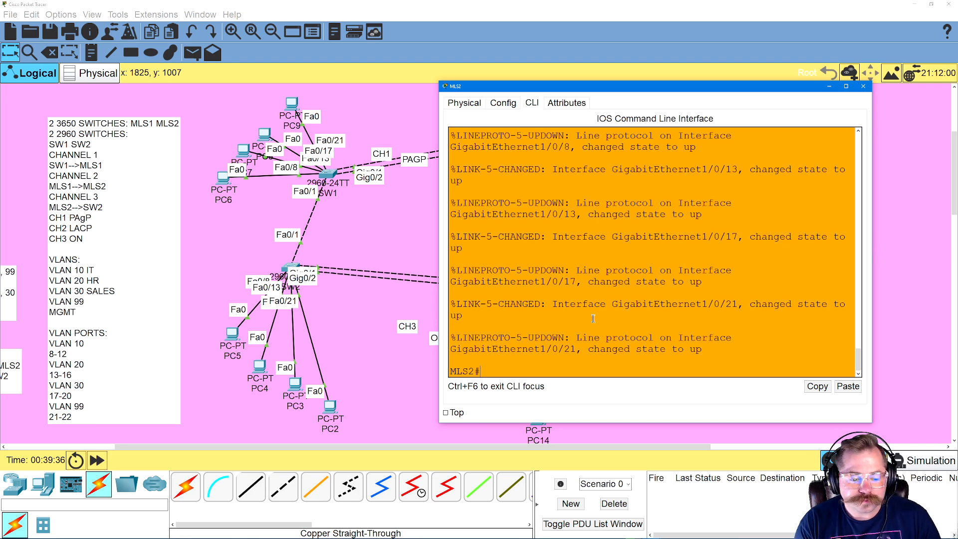
type("CONFIG T")
key("Return")
type("IP ROUTING")
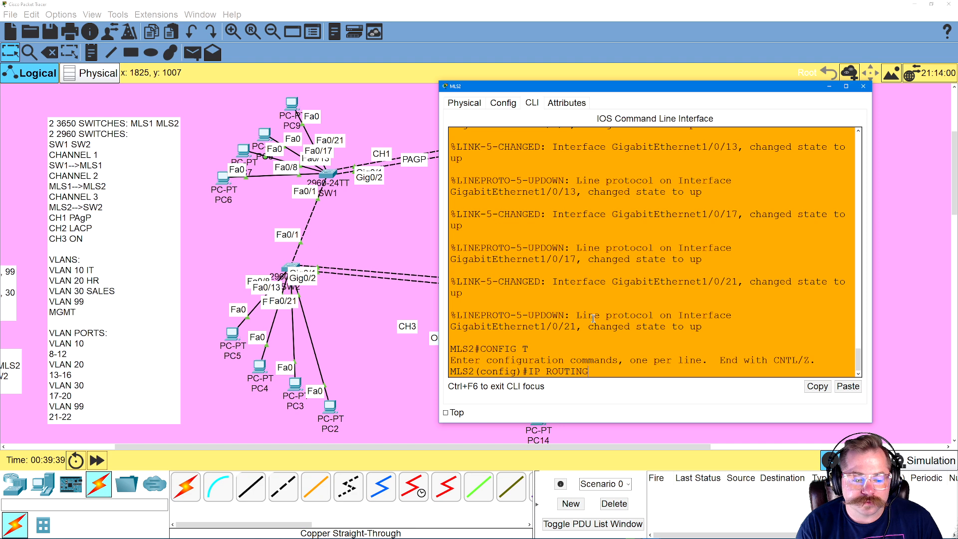
key("Return")
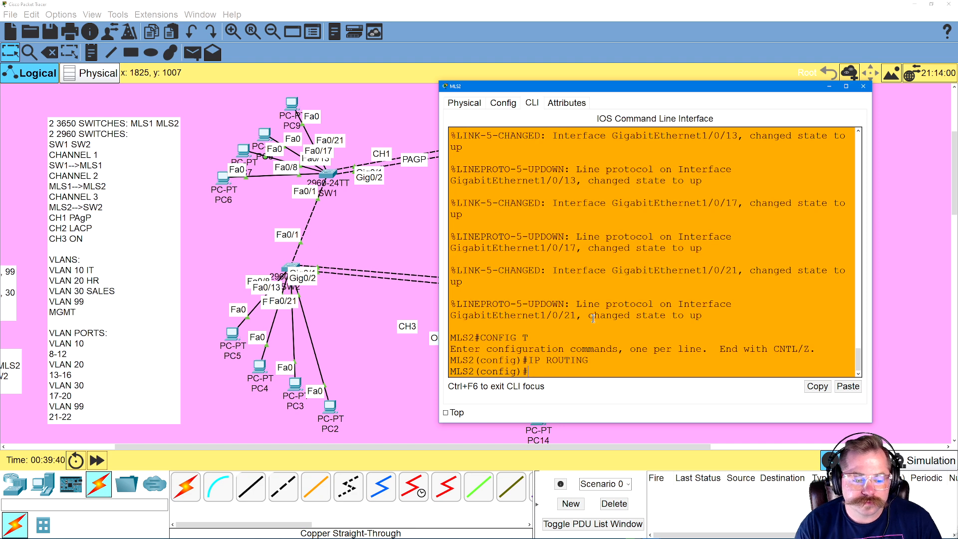
Exit configuration mode on MLS2 and save the configuration with WR
type("EXIT")
key("Return")
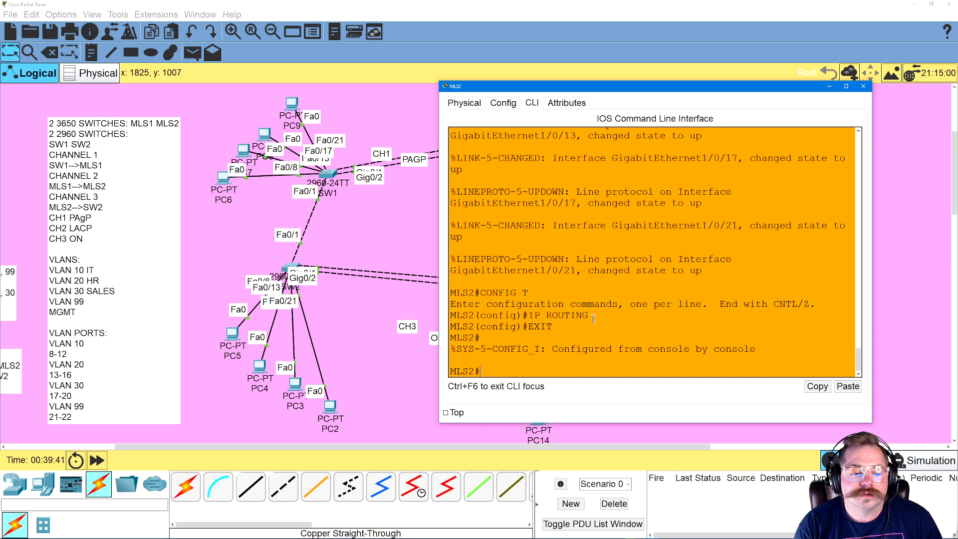
type("EXI")
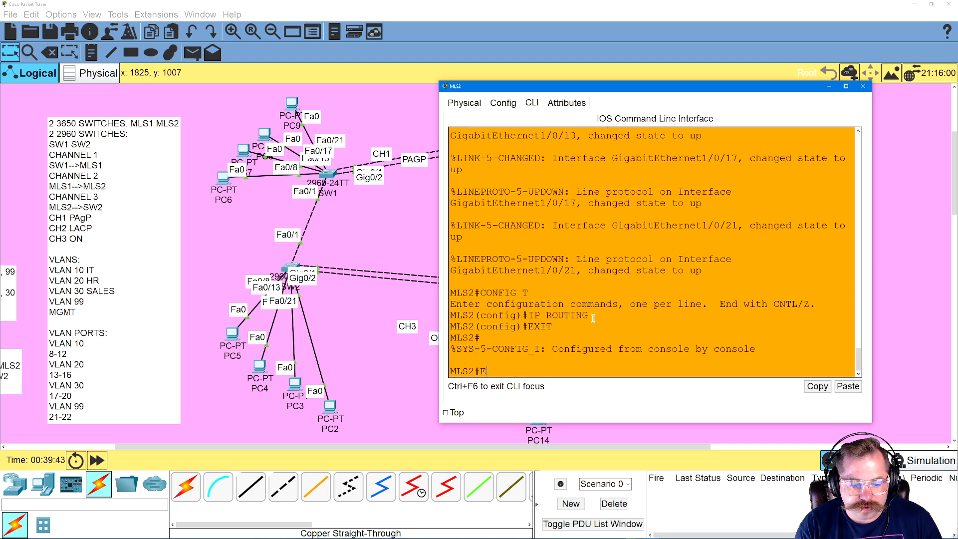
key("BackSpace")
key("BackSpace")
key("BackSpace")
type("WR")
key("Return")
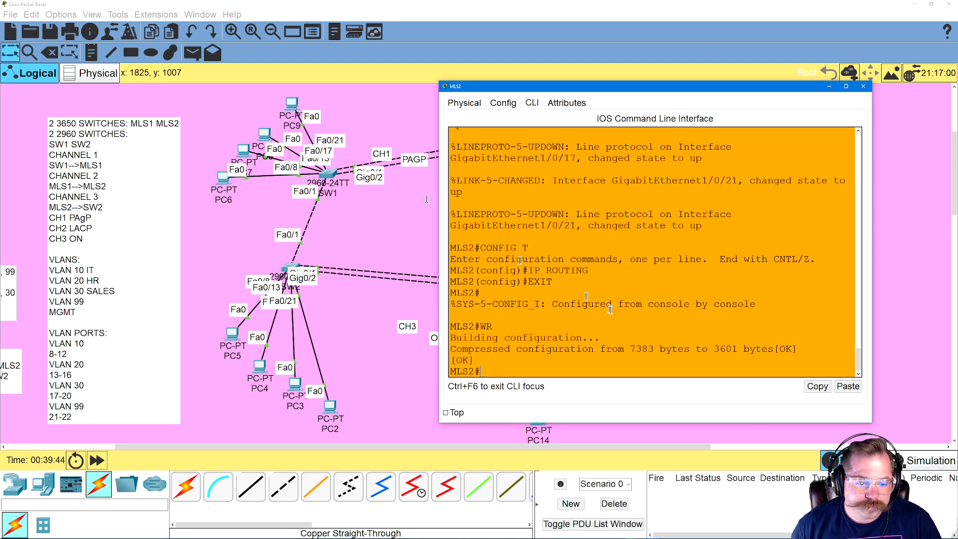
Ping PC4 at 192.168.20.20 again from PC10's command prompt, and close the PC10 window
left_click(395, 254)
left_click(491, 102)
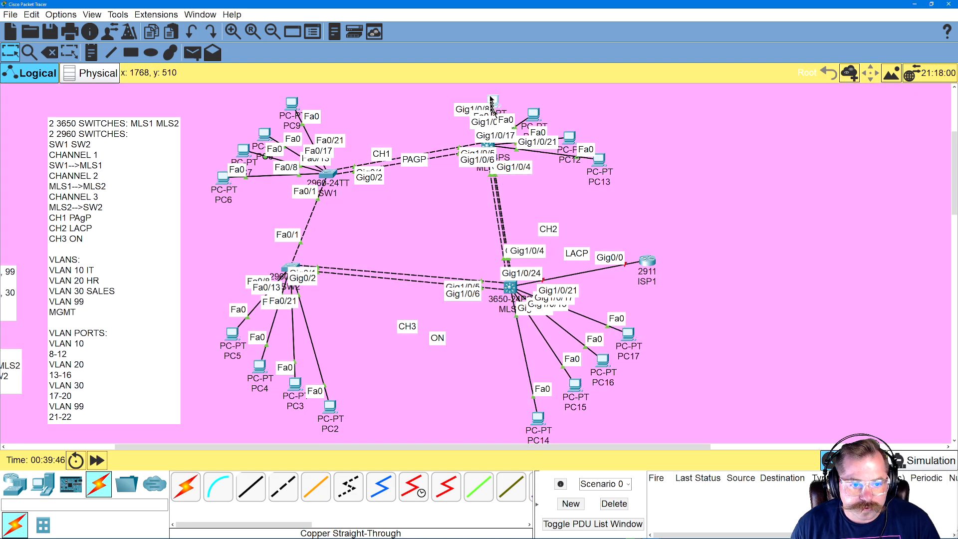
left_click(526, 177)
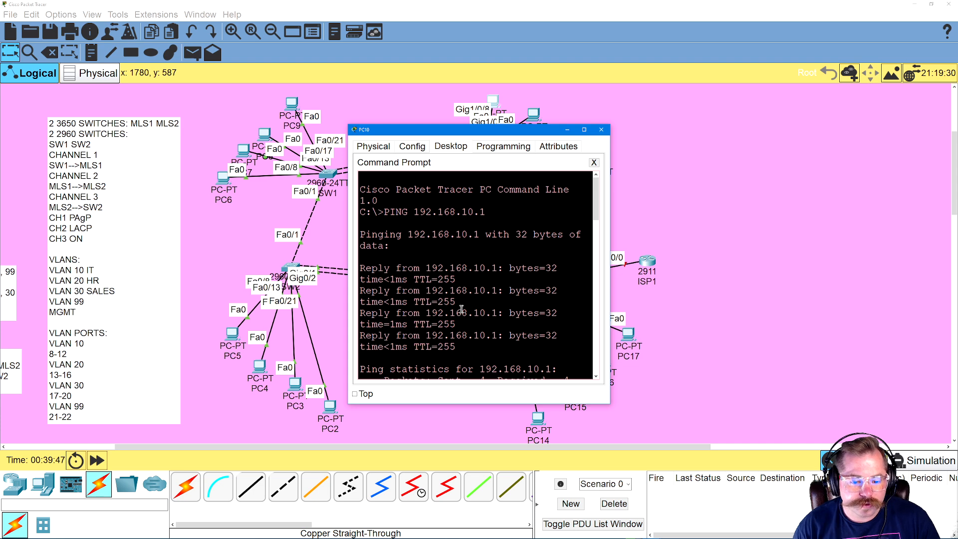
key("Return")
key("Up")
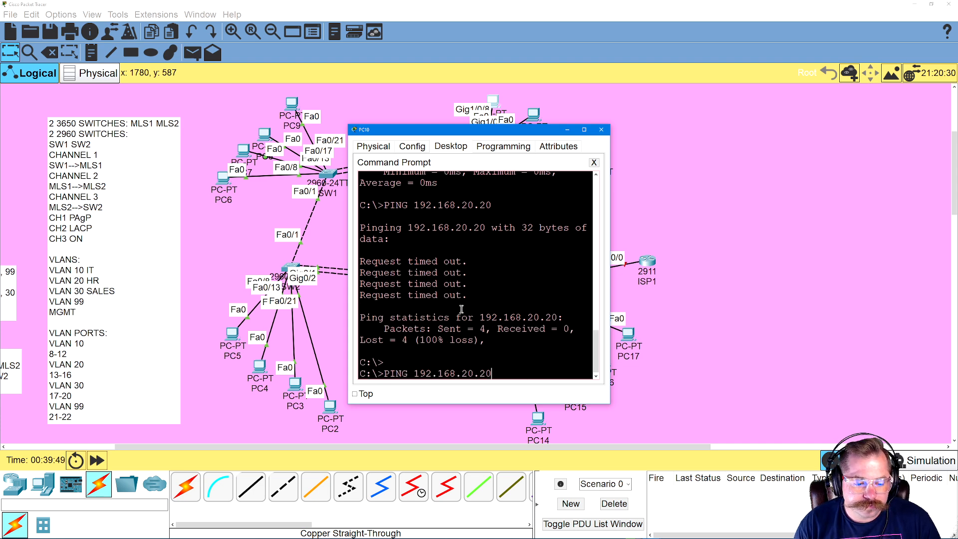
key("Return")
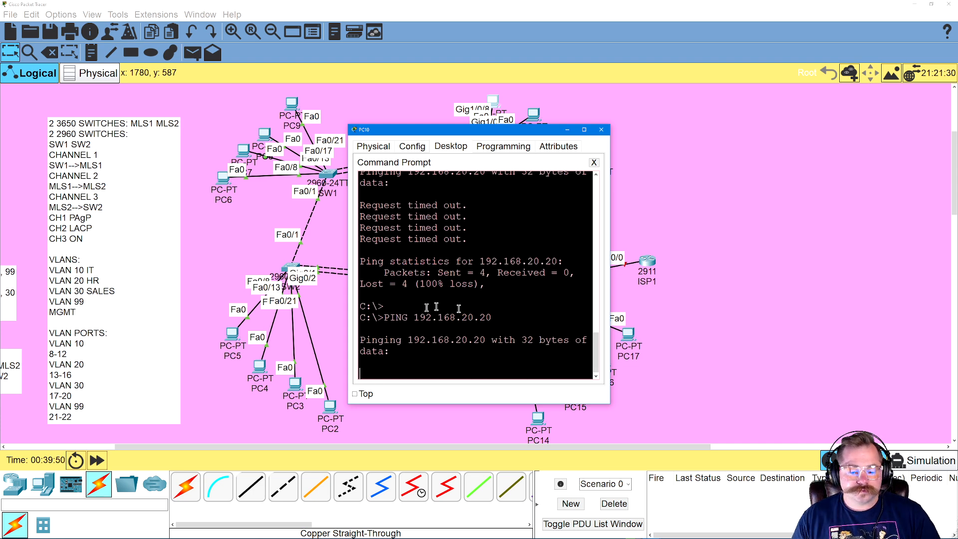
left_click_drag(610, 403, 741, 418)
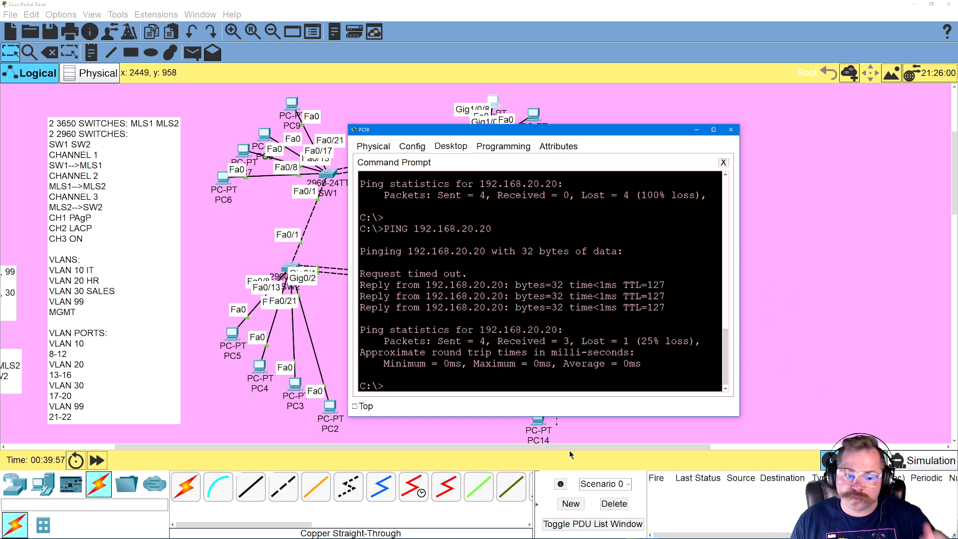
left_click(730, 130)
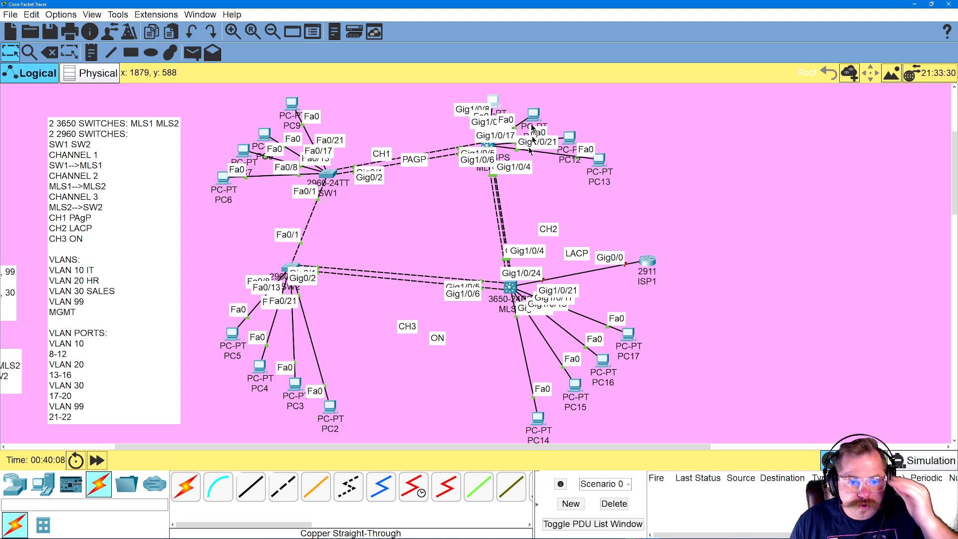
Give PC11 the static IPv4 address 192.168.20.21 with mask 255.255.255.0 and default gateway 192.168.20.1
left_click(494, 101)
left_click(434, 147)
left_click(399, 186)
left_click(470, 215)
type("192.168.20.21")
key("Tab")
key("Tab")
type("192.")
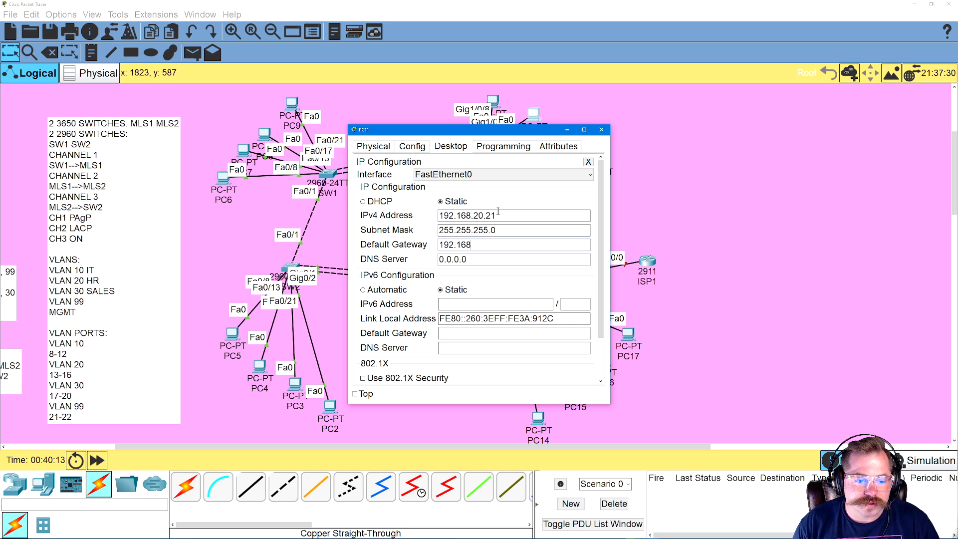
type("168.20.1")
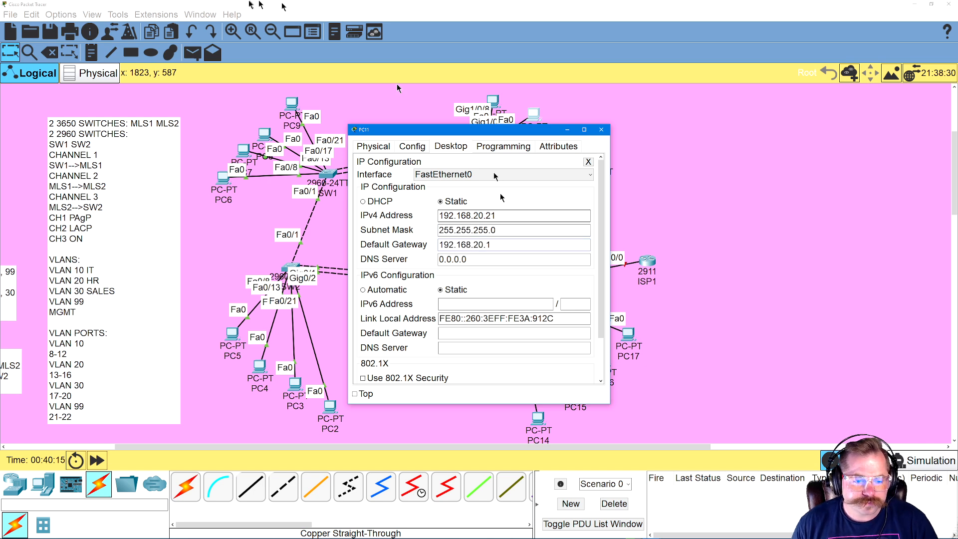
Ping the VLAN 20 gateway 192.168.20.1 from PC11's command prompt
left_click(589, 162)
left_click(527, 179)
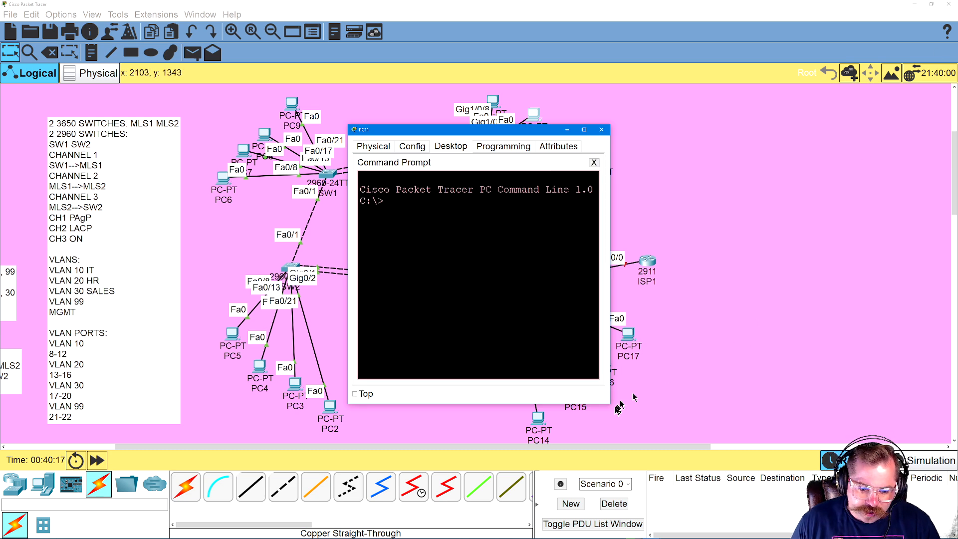
left_click_drag(610, 404, 771, 413)
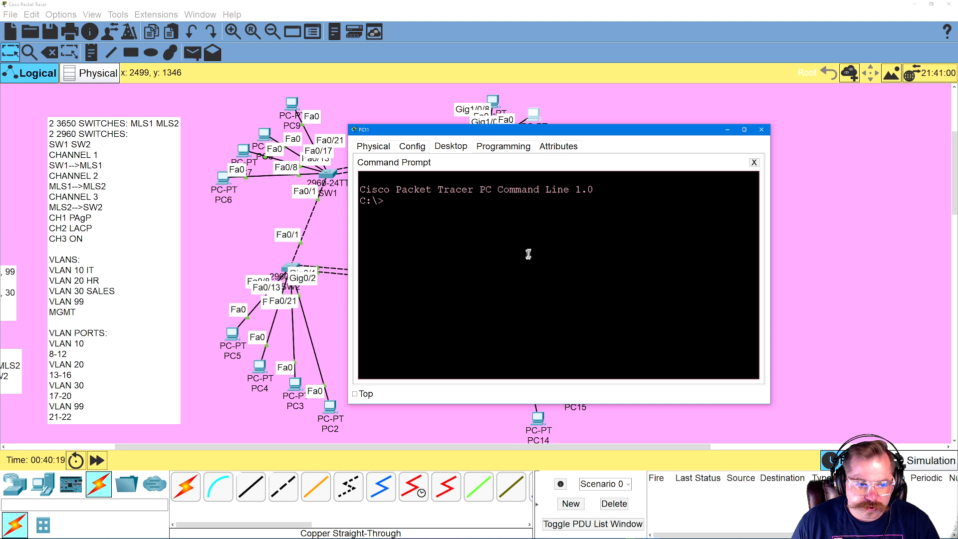
type("PING")
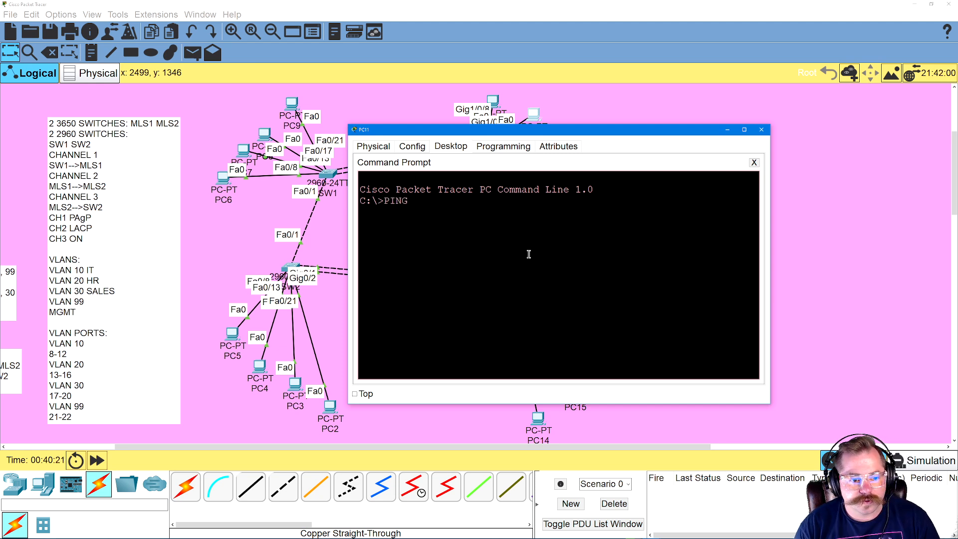
type(" 192.168.20.1")
key("Return")
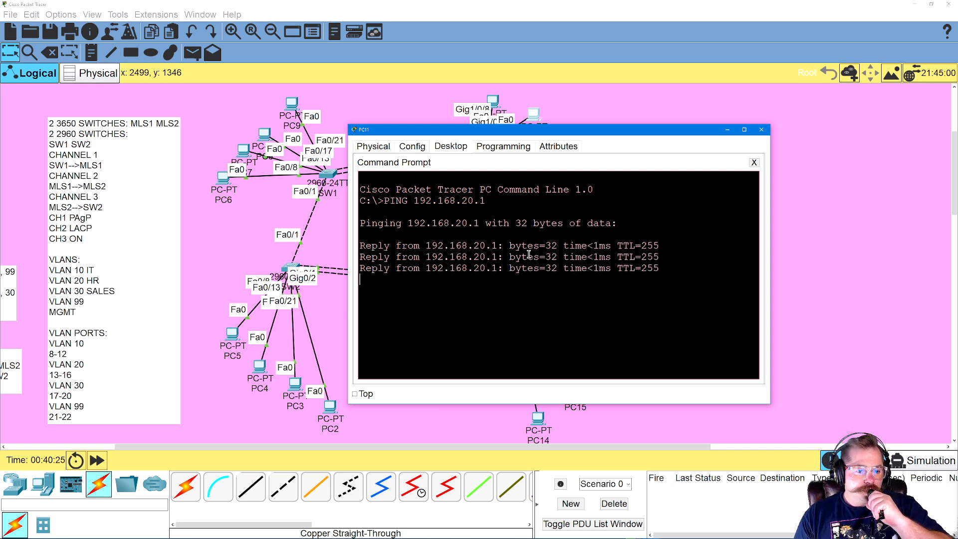
Ping PC4 at 192.168.20.20 from PC11
key("Up")
key("BackSpace")
type("20")
key("Return")
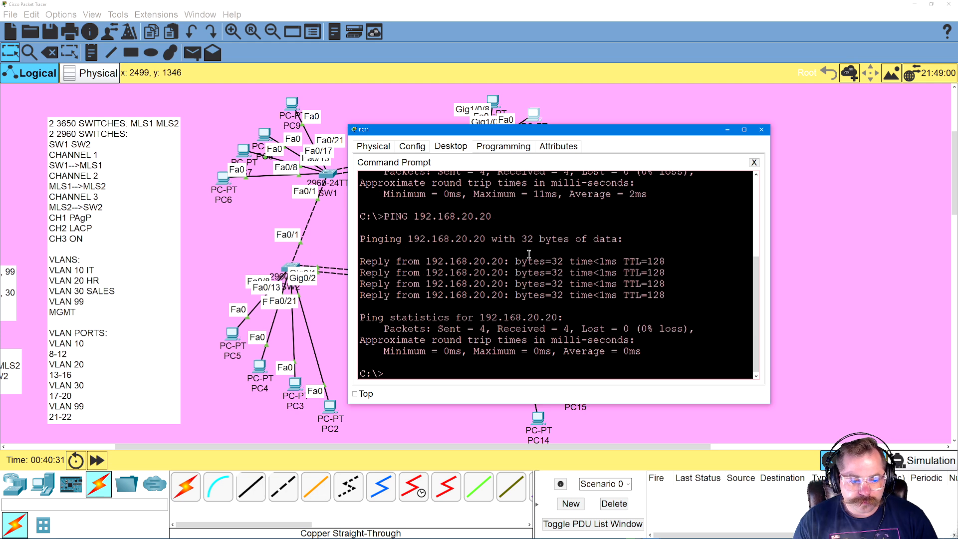
Ping PC3 at 192.168.30.30 from PC11, and move the PC11 window away from the lower PCs
key("Up")
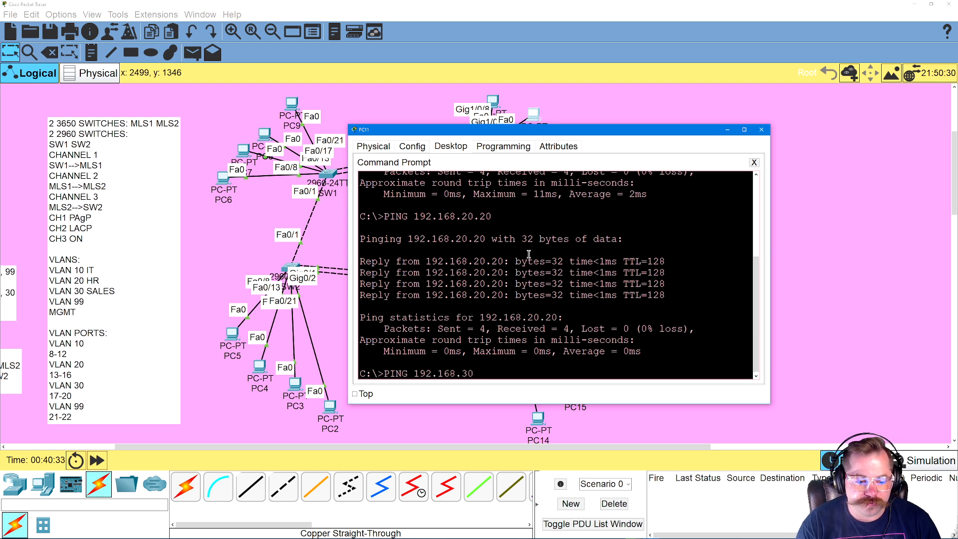
key("Return")
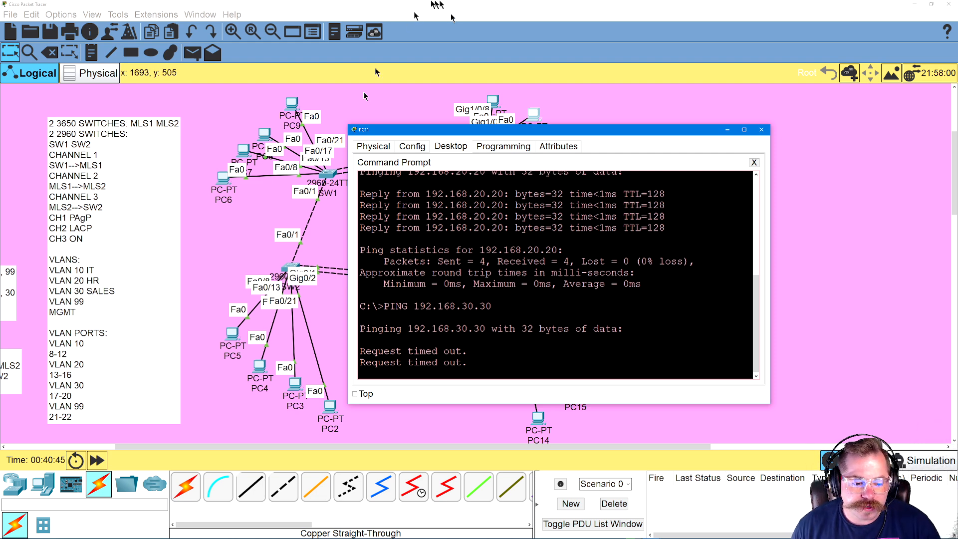
left_click_drag(557, 126, 665, 118)
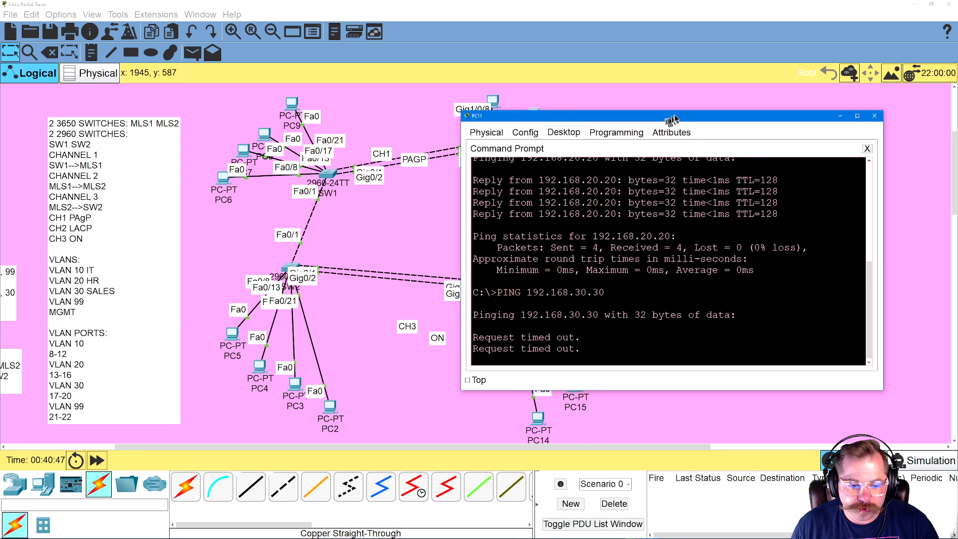
Check the IPv4 address, subnet mask and default gateway in PC3's IP configuration
left_click(294, 386)
left_click(404, 199)
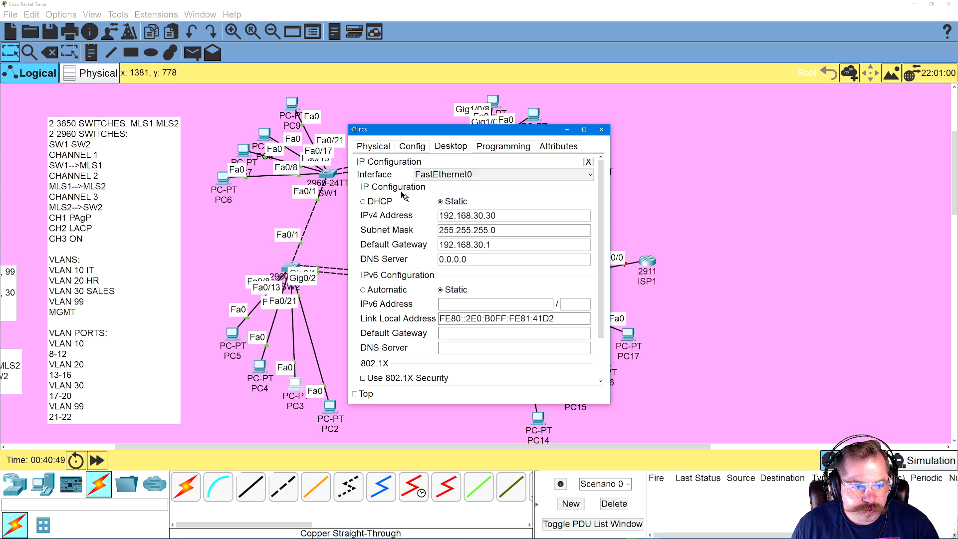
left_click(589, 161)
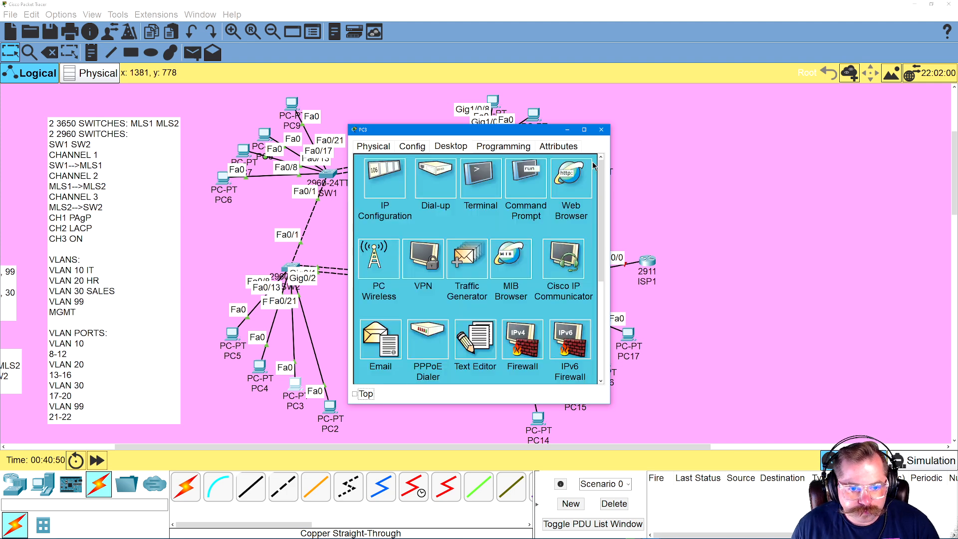
Ping the VLAN 30 gateway 192.168.30.1 from PC3's command prompt, and close the PC3 window
left_click(521, 180)
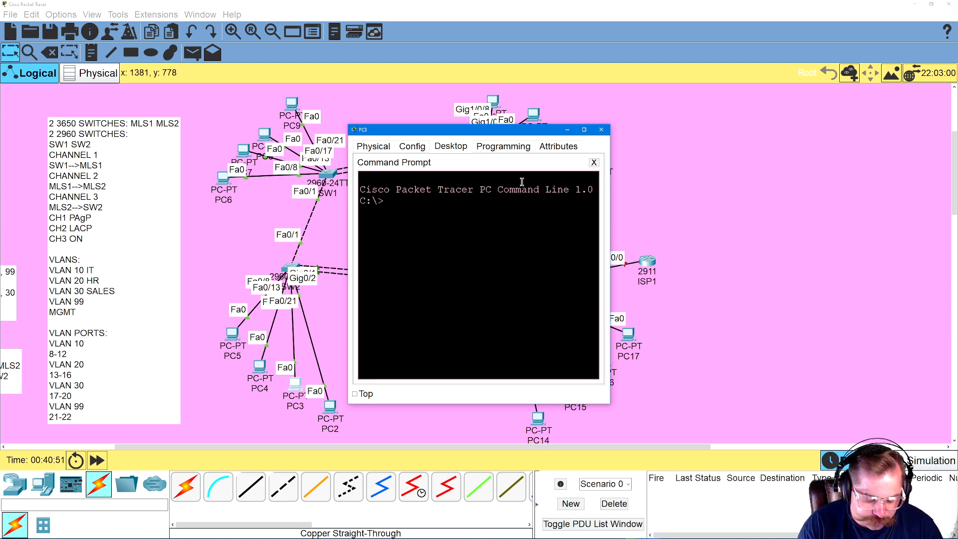
triple_click(545, 195)
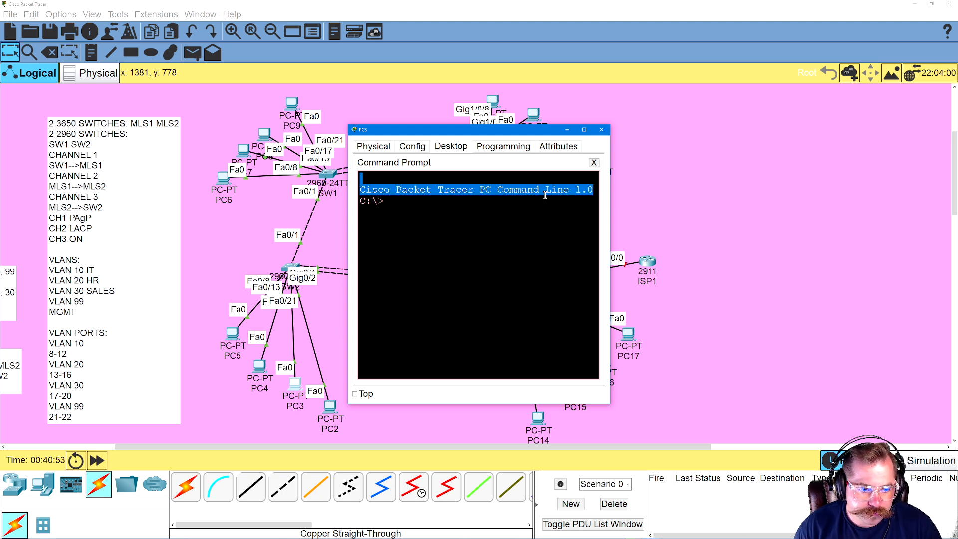
key("Return")
type("PING ")
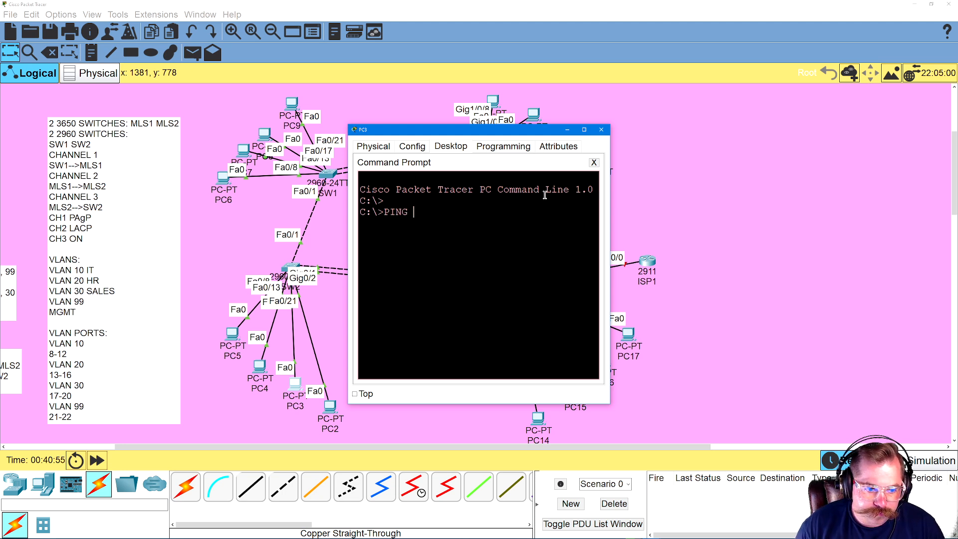
type("192.168.30.1")
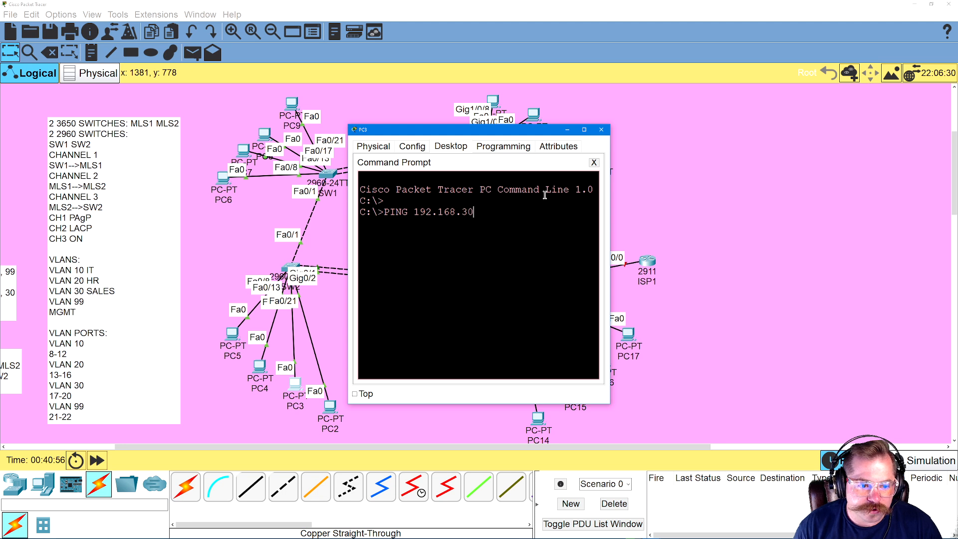
key("Return")
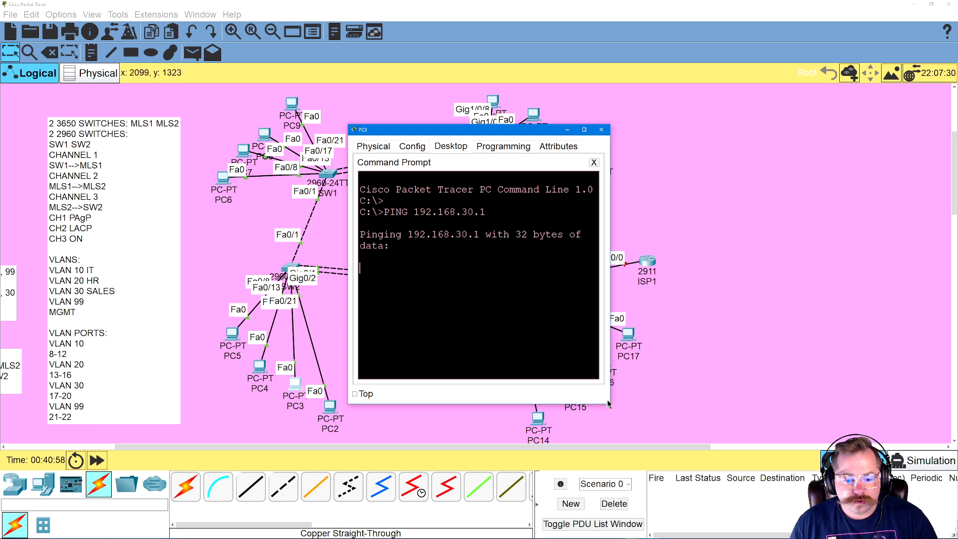
left_click_drag(610, 405, 731, 388)
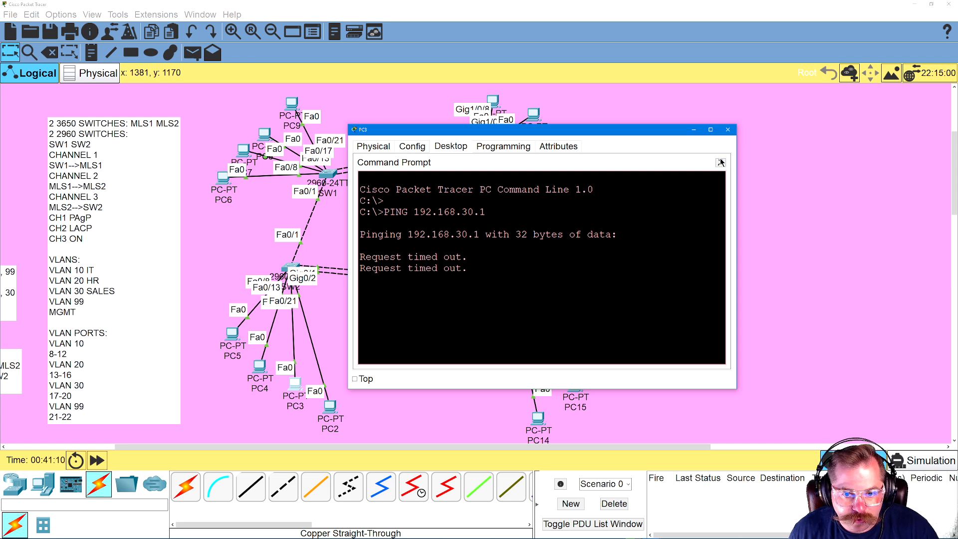
left_click(721, 162)
left_click_drag(661, 130, 755, 129)
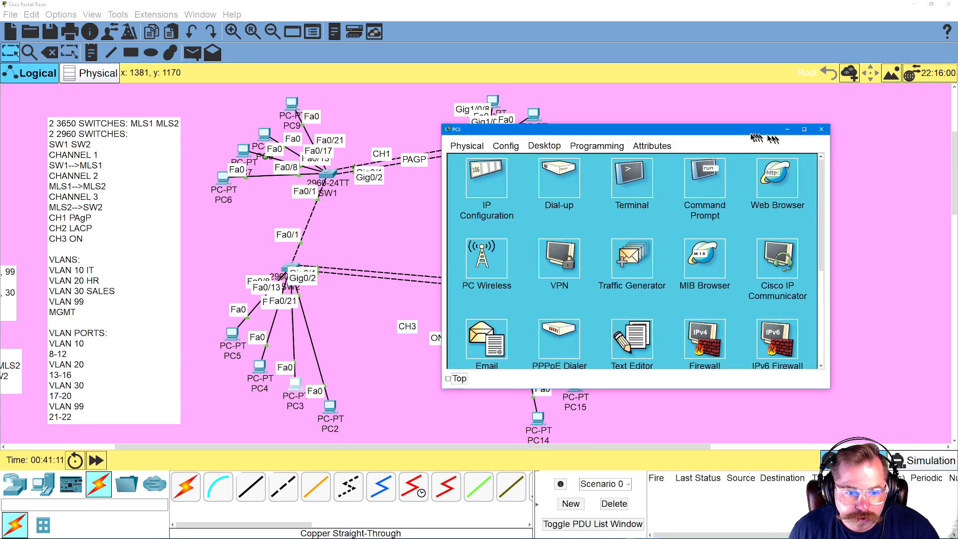
left_click(822, 130)
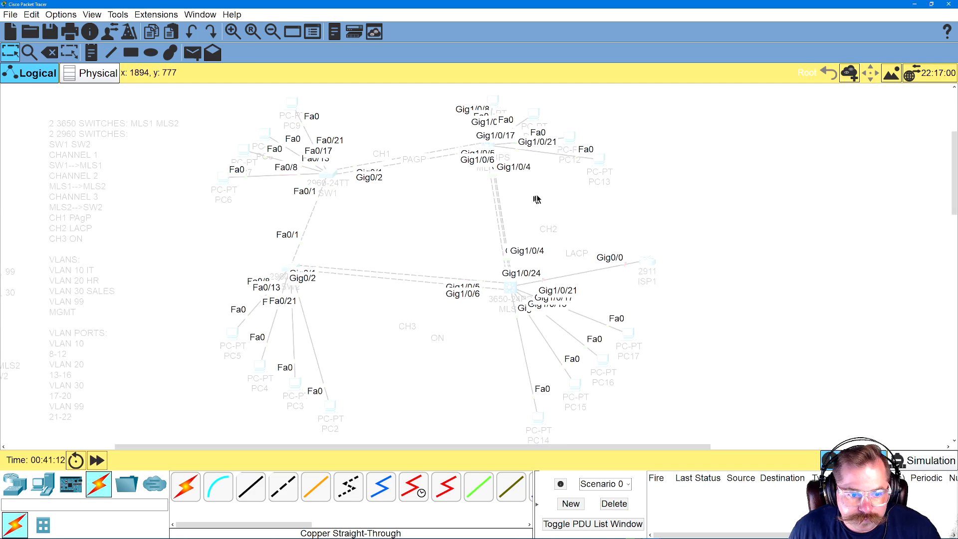
Review the commands in SW2's CLI that put ports Gig0/1-2 into channel group 3 with mode ON
scroll(454, 311, "up", 1)
scroll(454, 309, "down", 1)
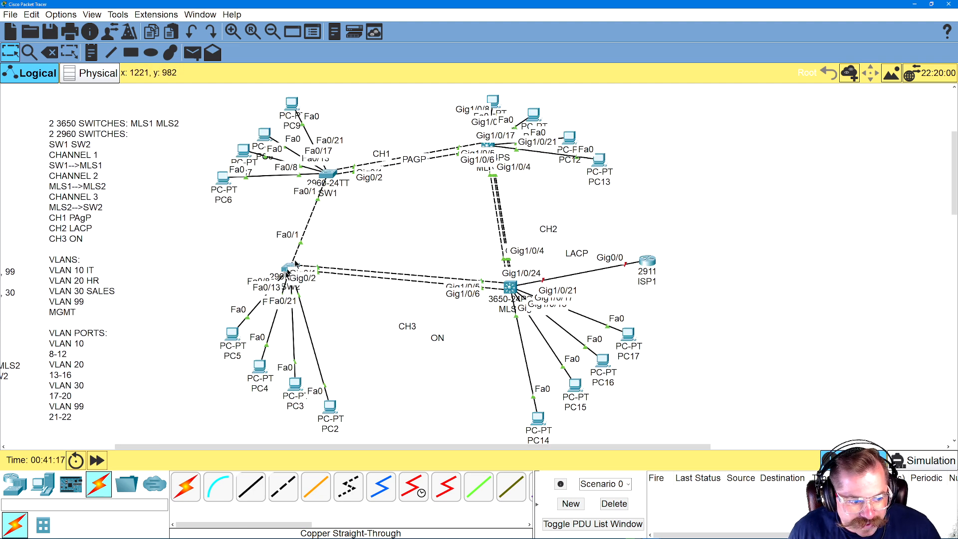
mouse_move(291, 267)
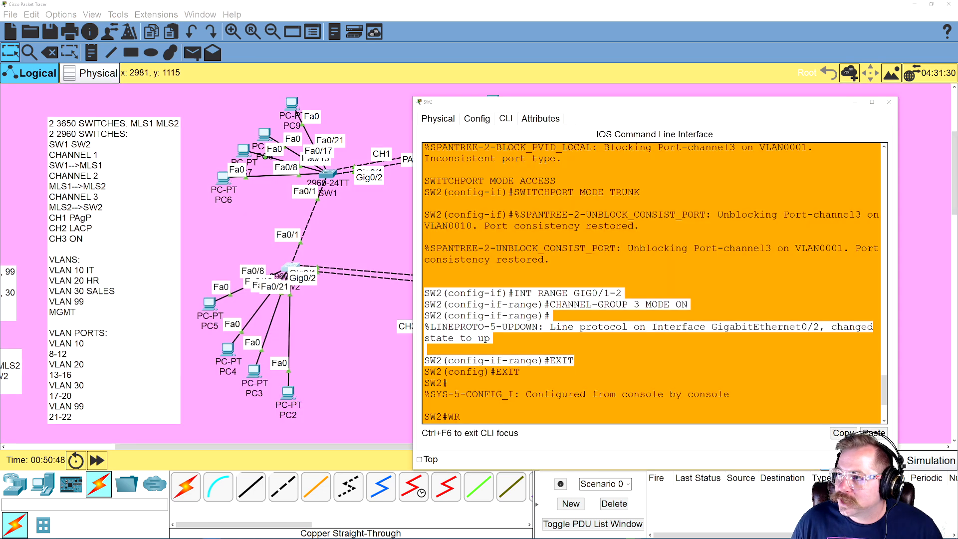
left_click(587, 364)
left_click_drag(586, 363, 429, 304)
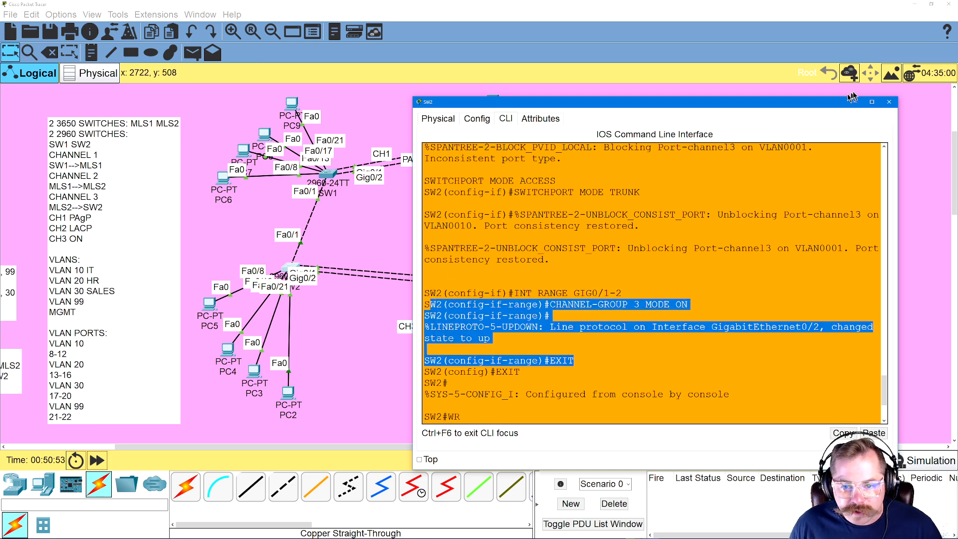
Reopen PC3's command prompt and repeat the ping to the VLAN 30 gateway 192.168.30.1
left_click(257, 372)
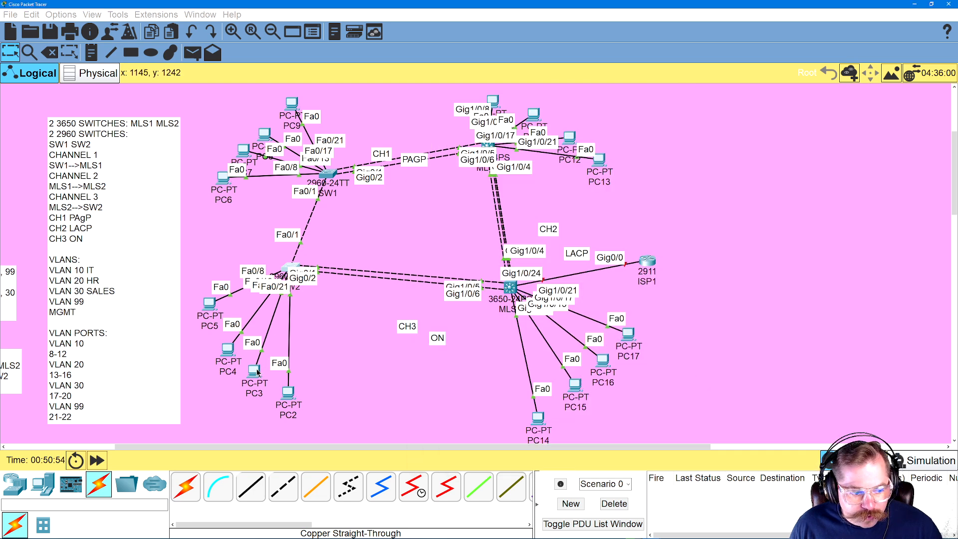
left_click(256, 371)
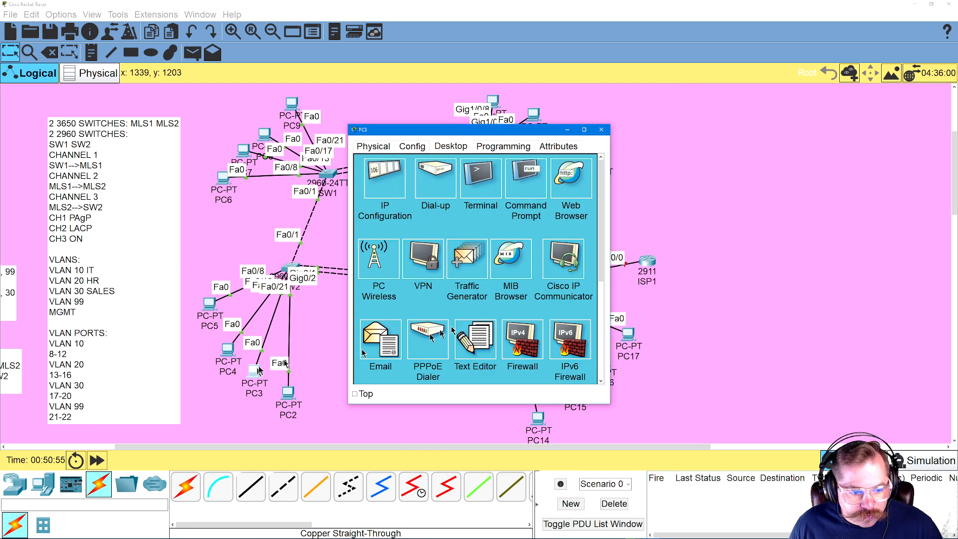
left_click(517, 191)
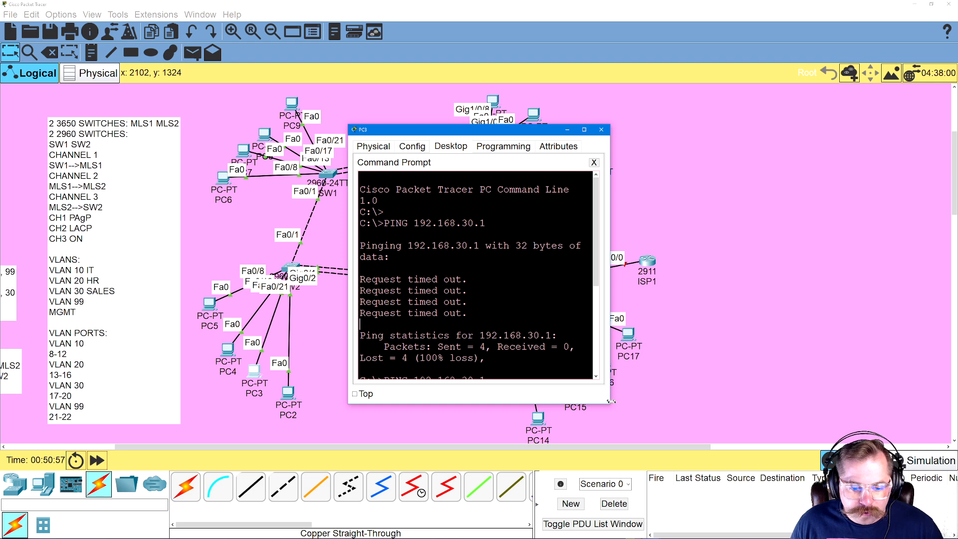
left_click_drag(610, 407, 778, 427)
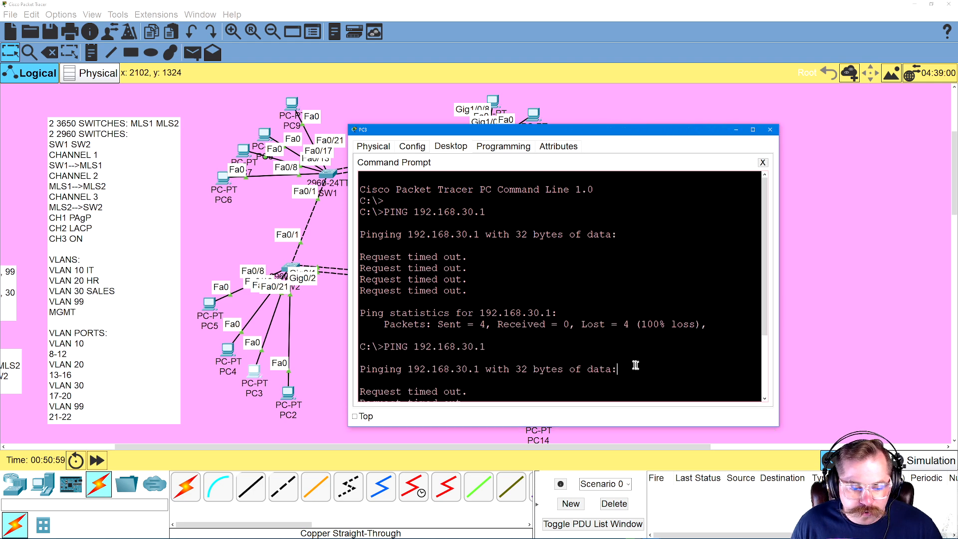
key("Return")
key("Return")
key("Up")
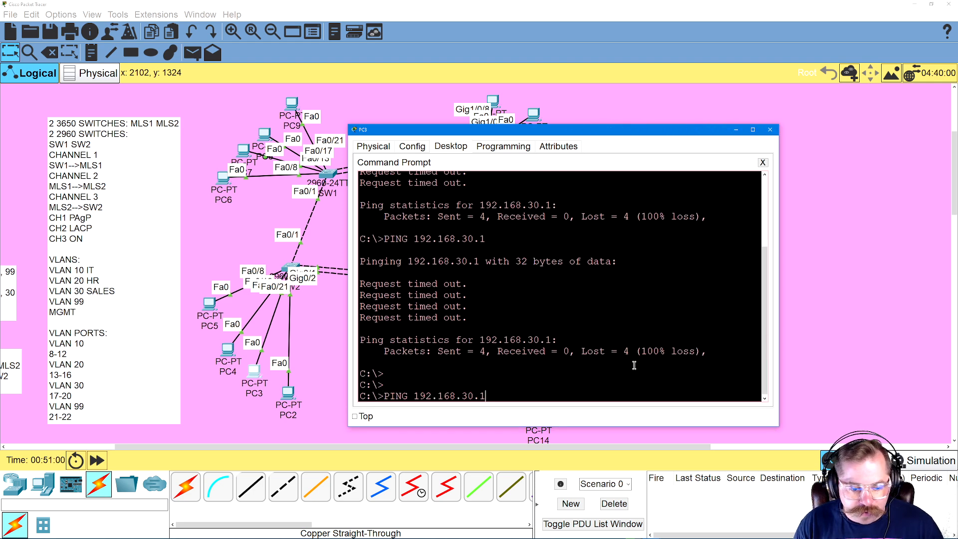
key("Return")
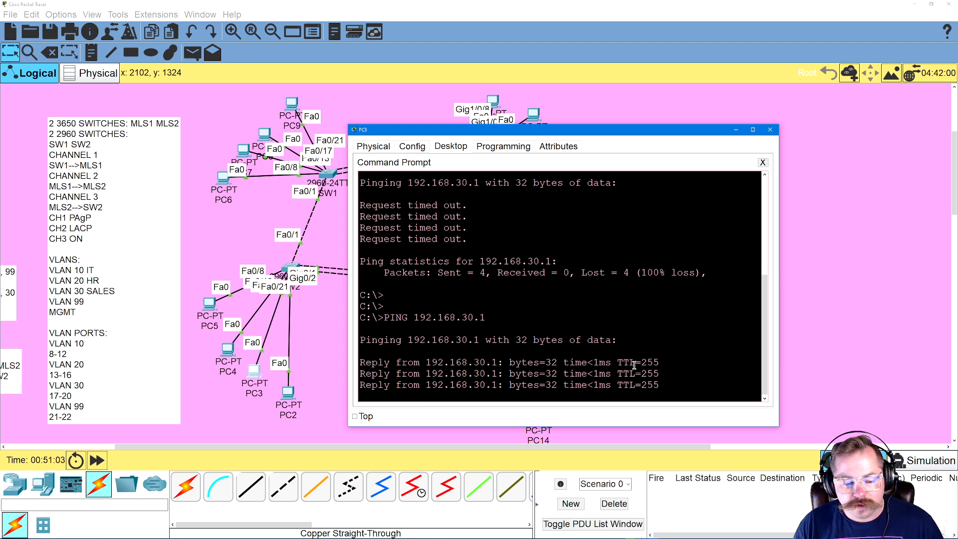
Ping 192.168.30.31 and the VLAN 20 gateway 192.168.20.1 from PC3's command prompt
key("Up")
key("BackSpace")
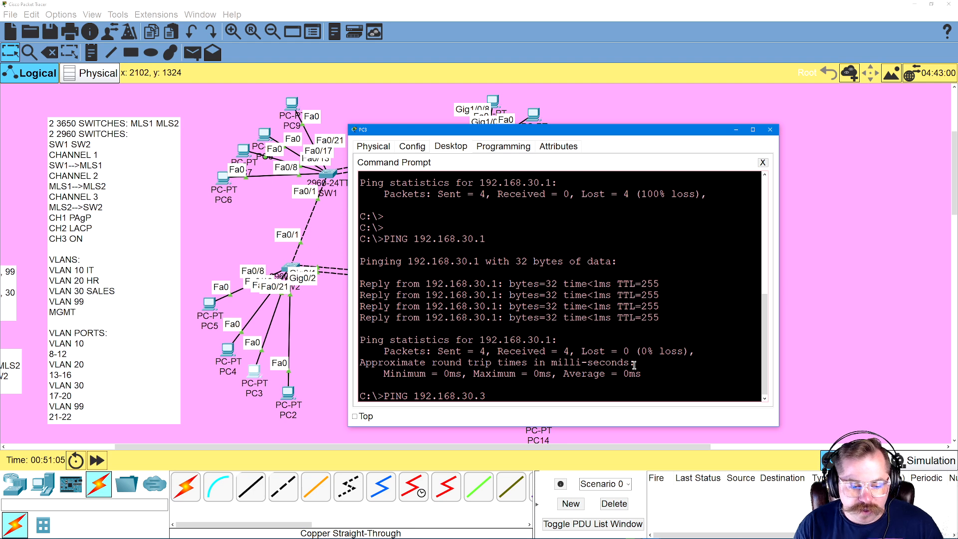
key("Return")
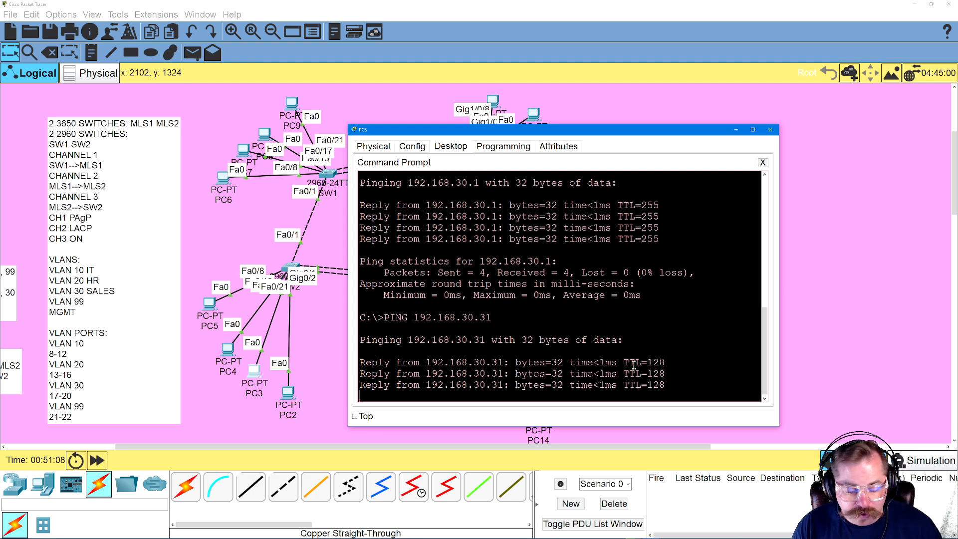
key("Up")
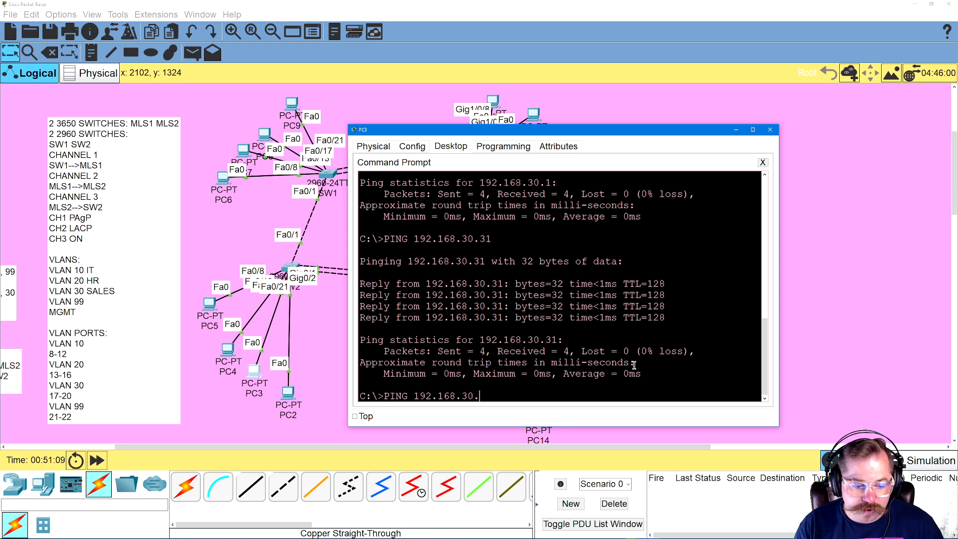
type("20.1")
key("Return")
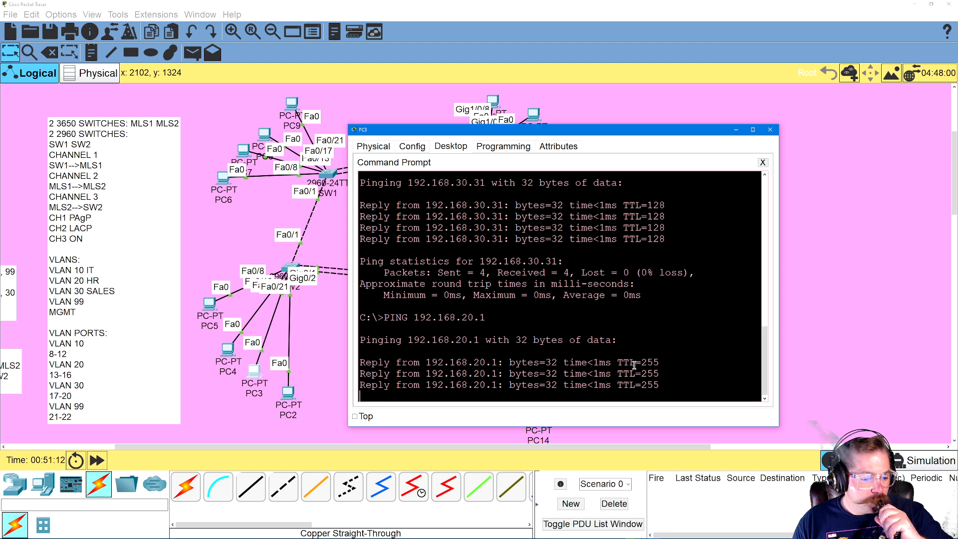
Ping the VLAN 20 hosts 192.168.20.22 and 192.168.20.21 from PC3, and close the PC3 window
key("Up")
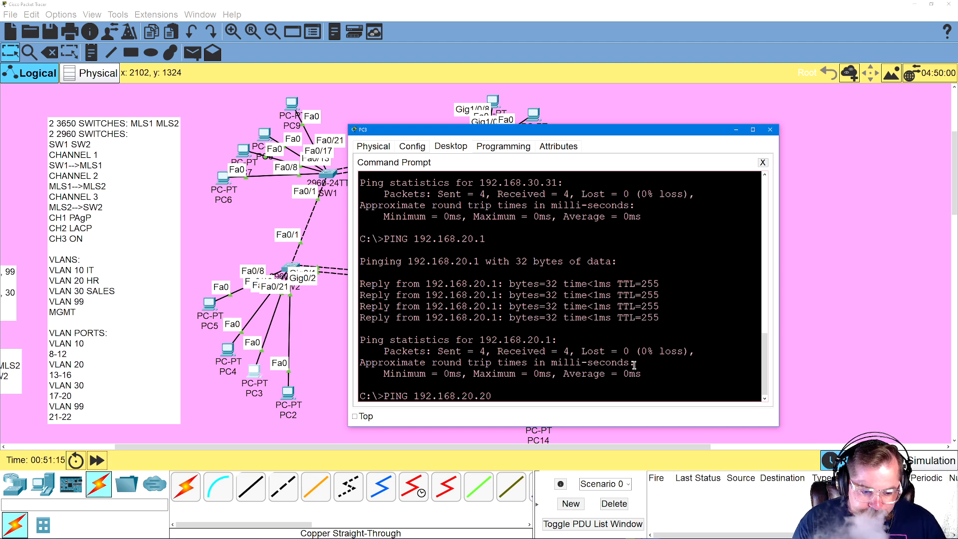
key("BackSpace")
key("BackSpace")
key("Return")
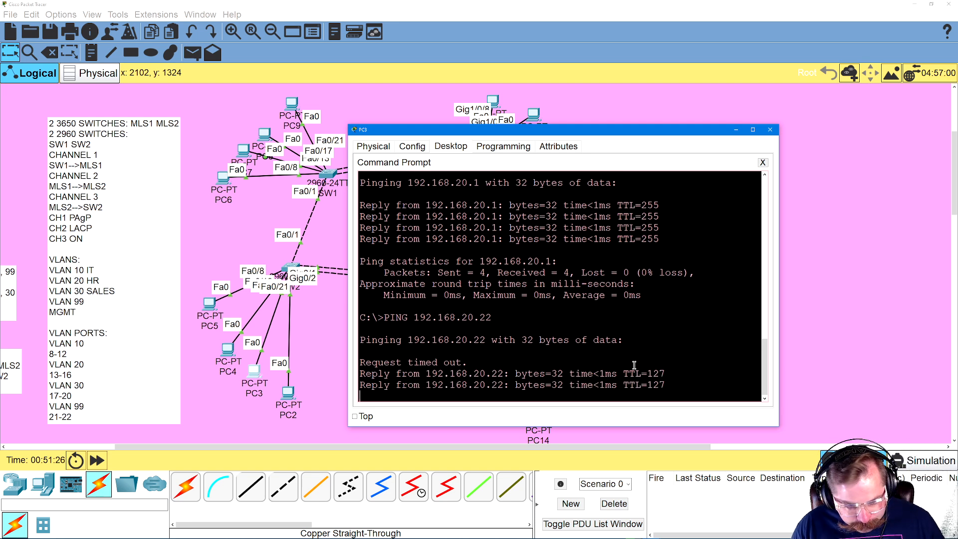
key("Up")
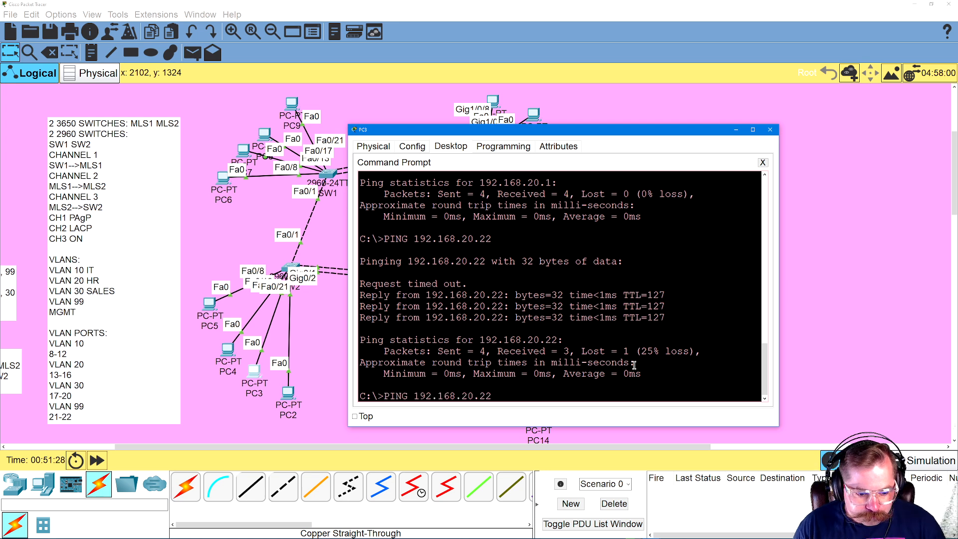
key("Return")
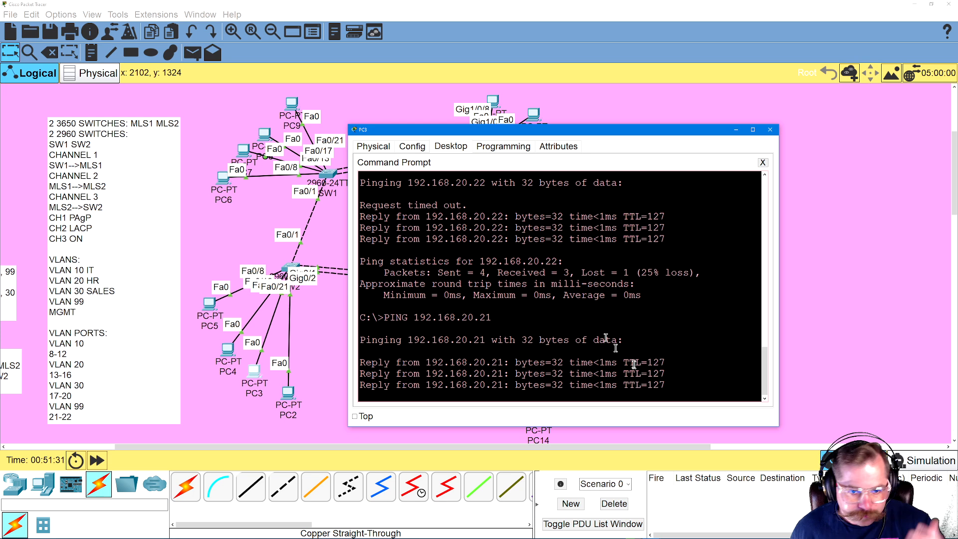
left_click(775, 130)
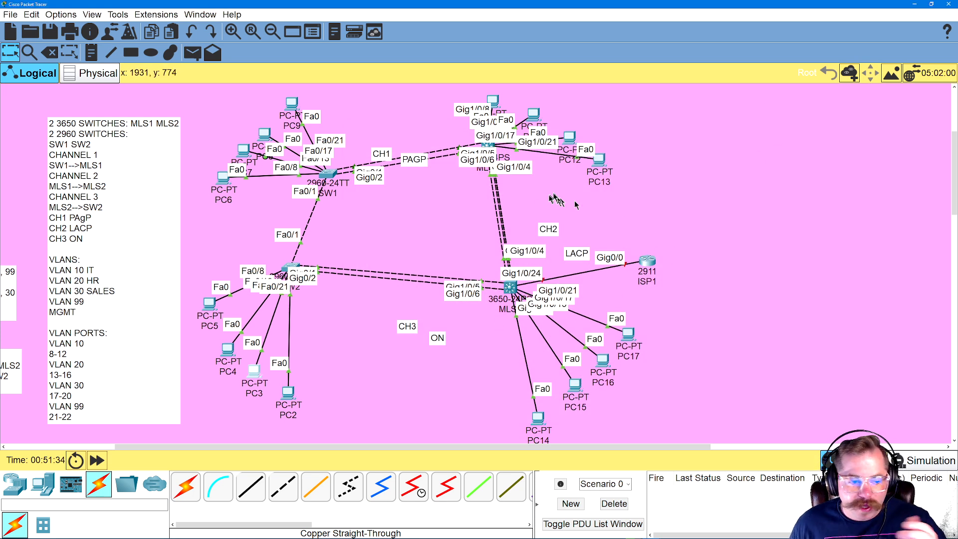
In MLS2's CLI, enter global configuration mode and make interface GIG1/0/24 a routed port with NO SWITCHPORT
left_click_drag(332, 447, 349, 436)
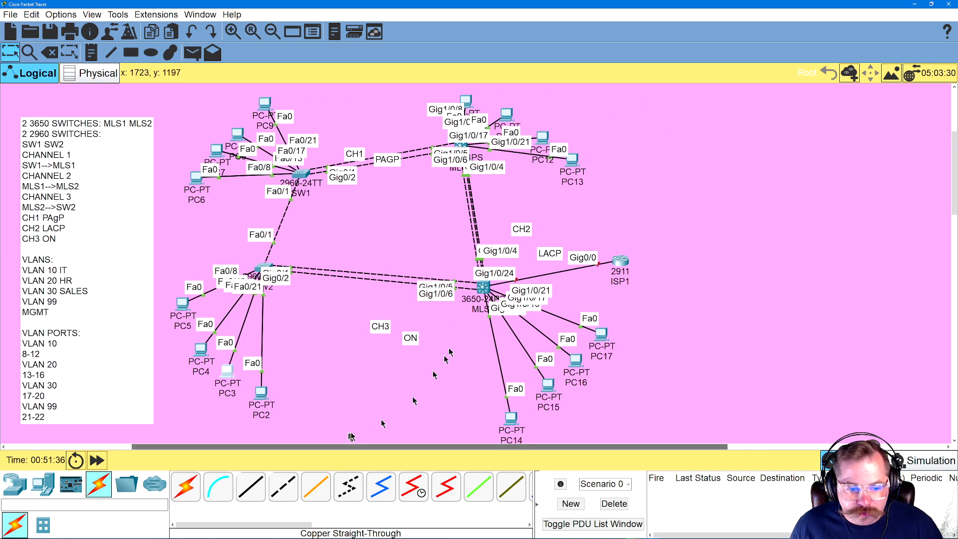
left_click(488, 289)
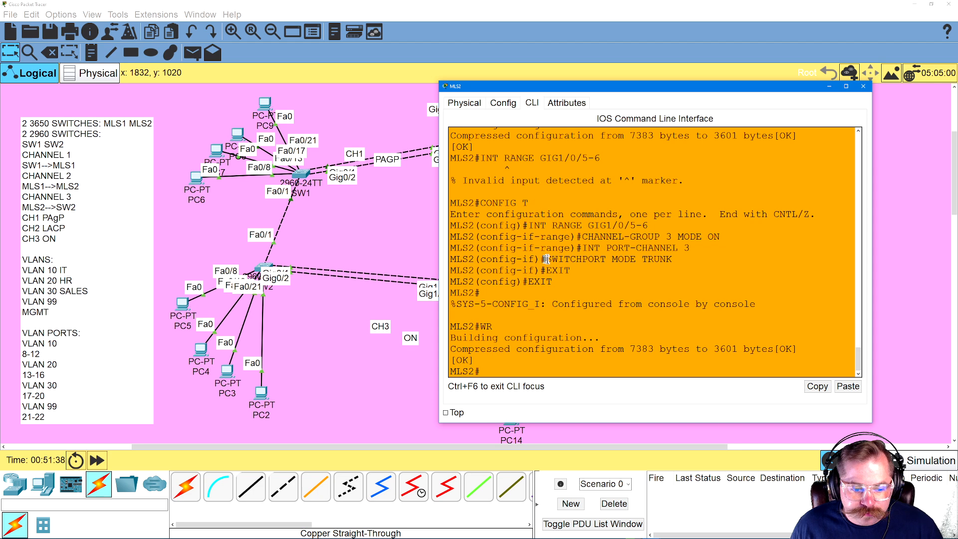
key("Return")
type("CONFI")
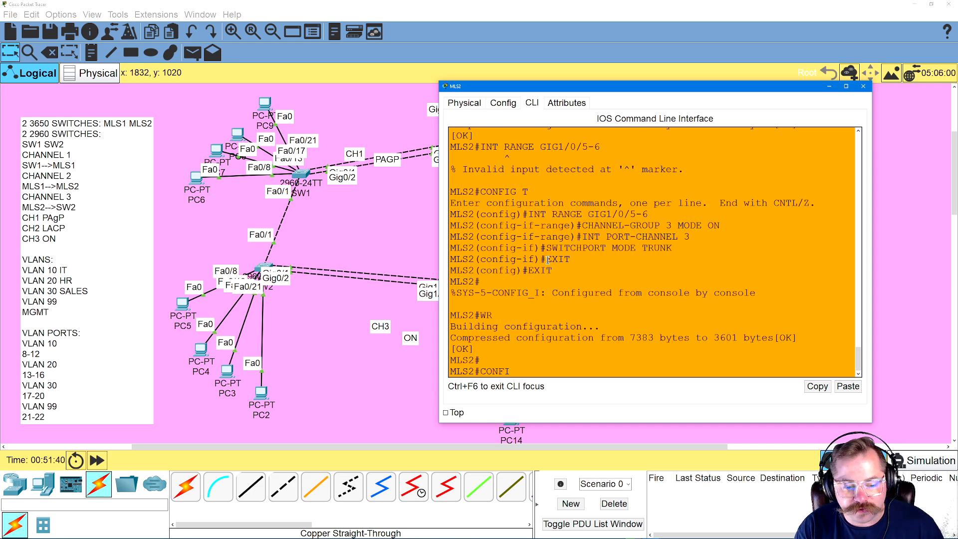
type("G T")
key("Return")
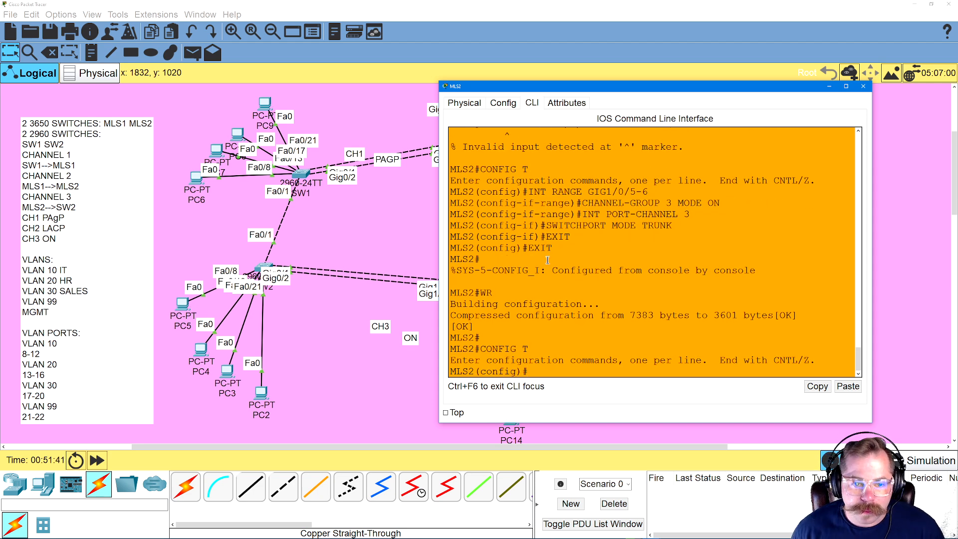
left_click_drag(611, 89, 653, 97)
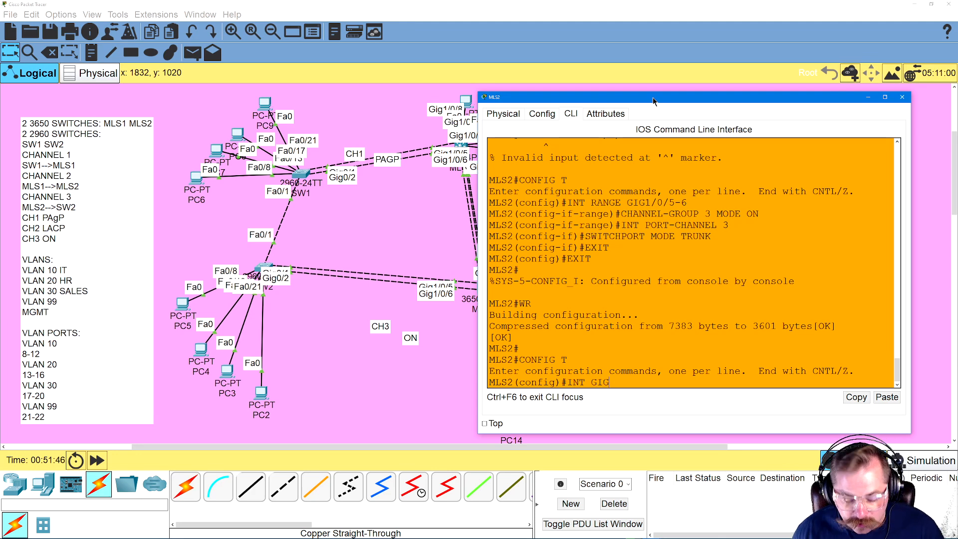
type("24")
key("Return")
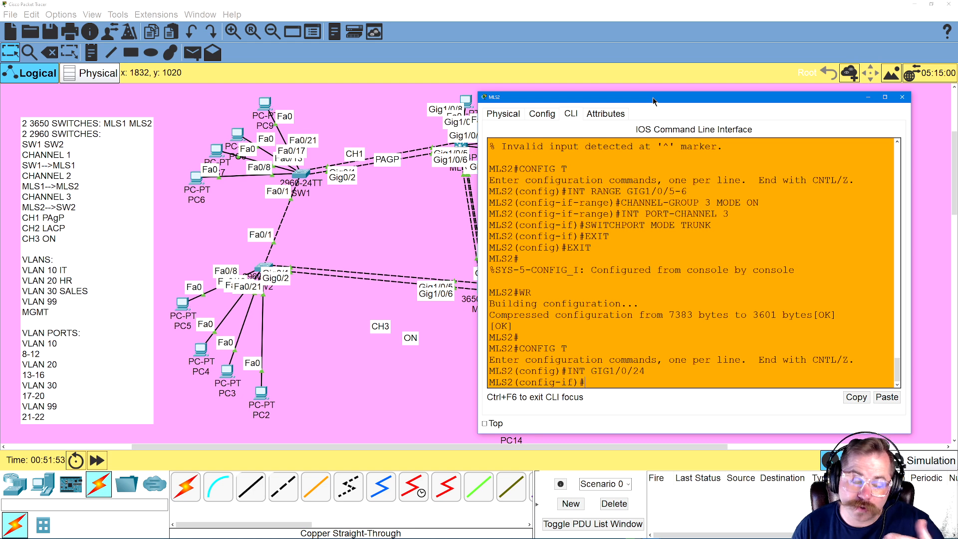
type("NO")
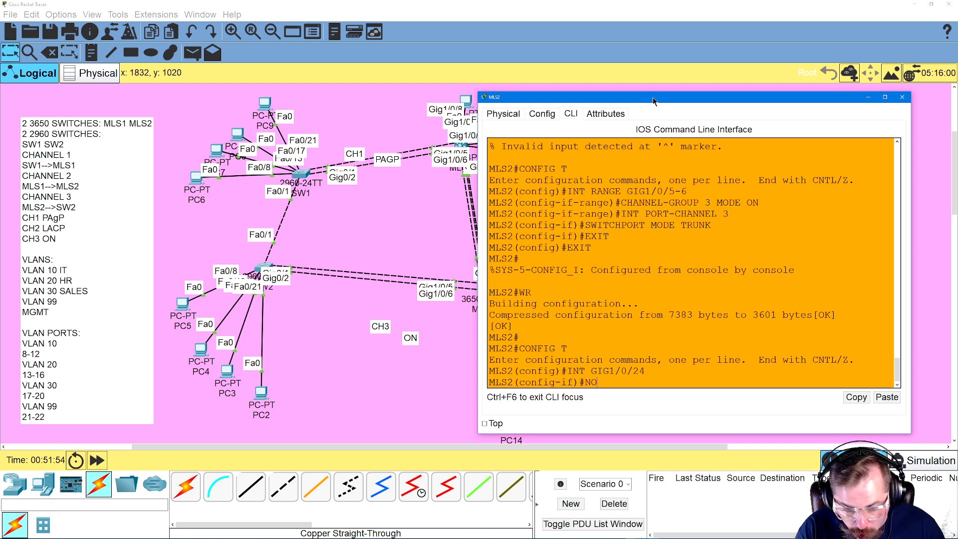
type(" SWITCHPORT")
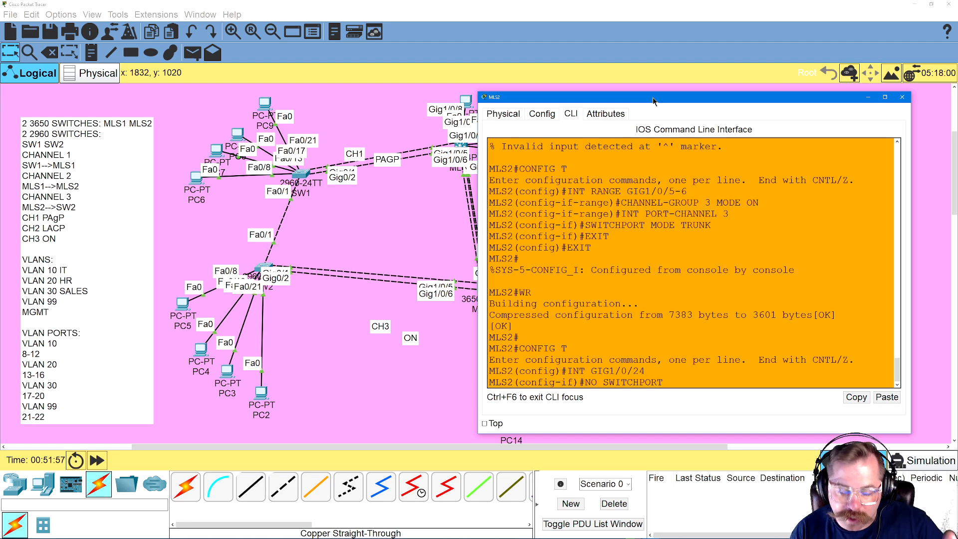
key("Return")
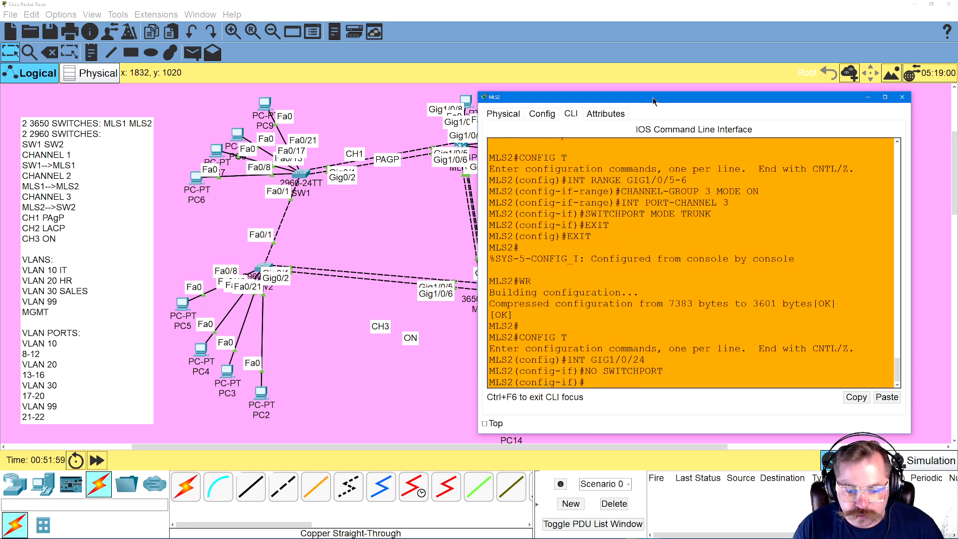
Assign IP address 10.20.30.1 with mask 255.255.255.252 to MLS2's GIG1/0/24 interface, using the ISP1 subnet in the lab notes
type("IP ADDREE")
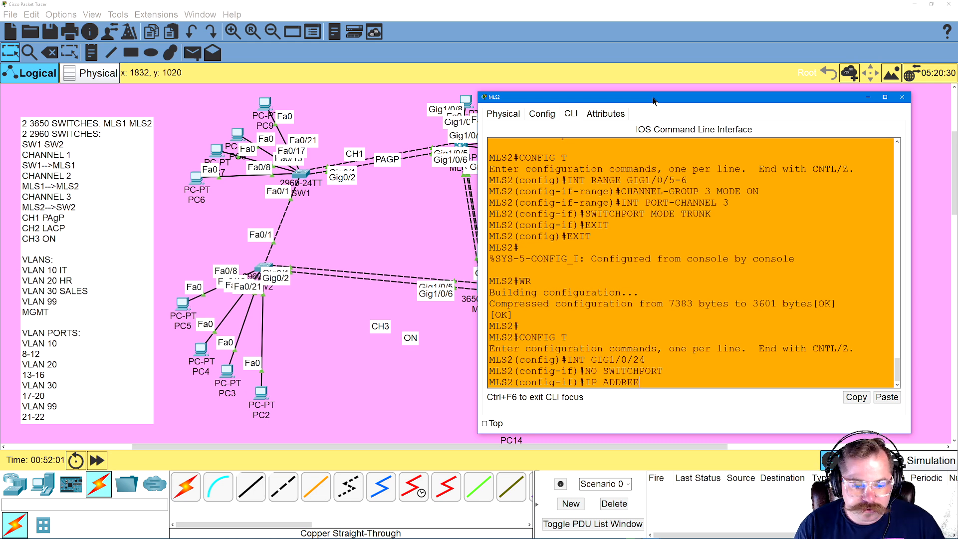
key("BackSpace")
type("SS")
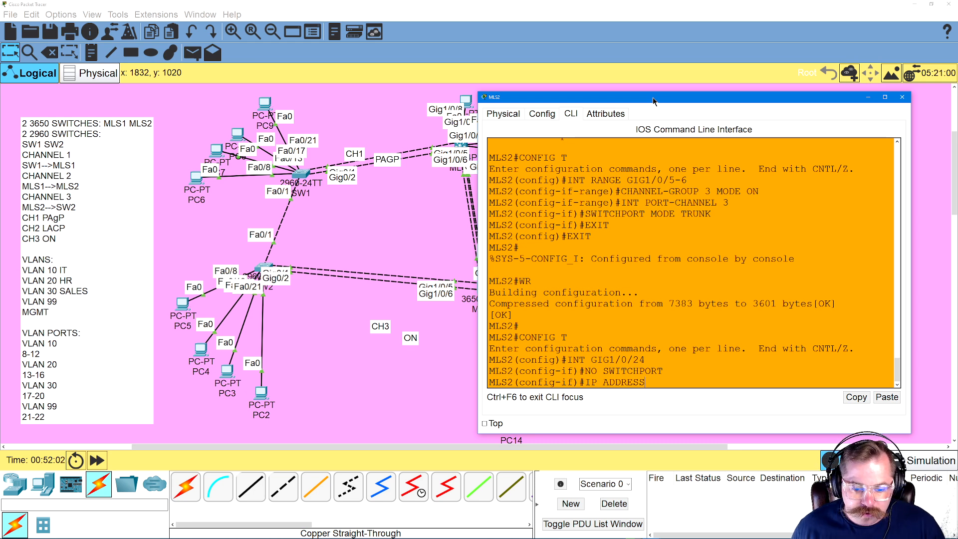
left_click_drag(507, 446, 354, 448)
left_click(682, 289)
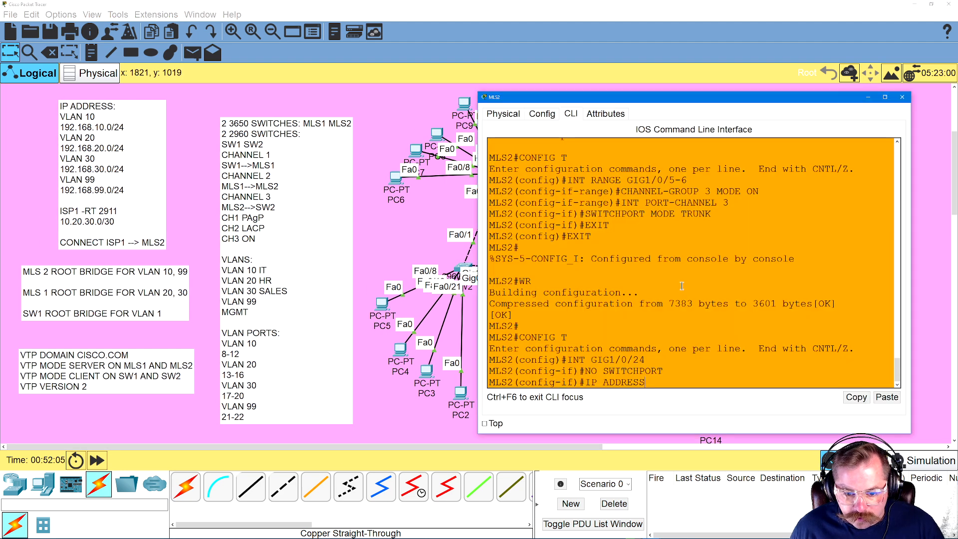
type("1")
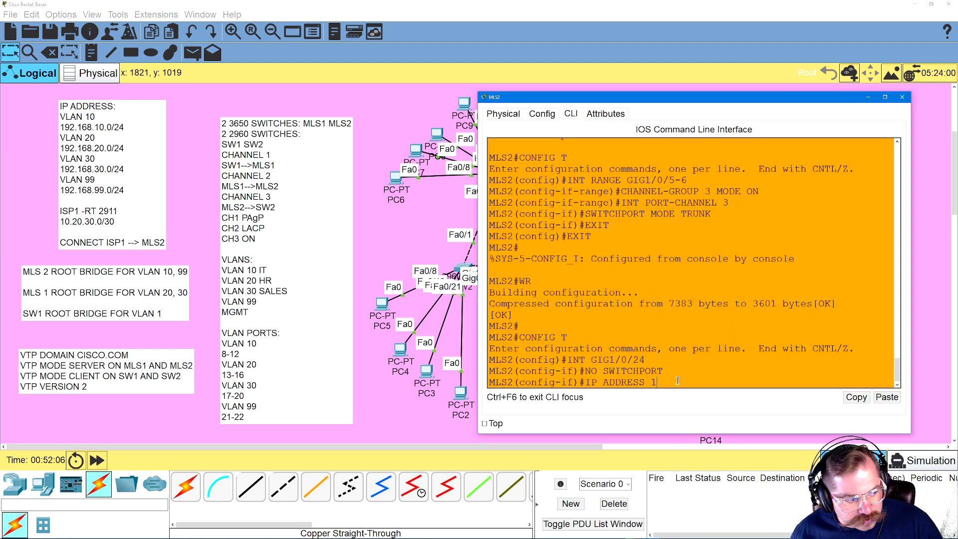
type("0.20.30.1")
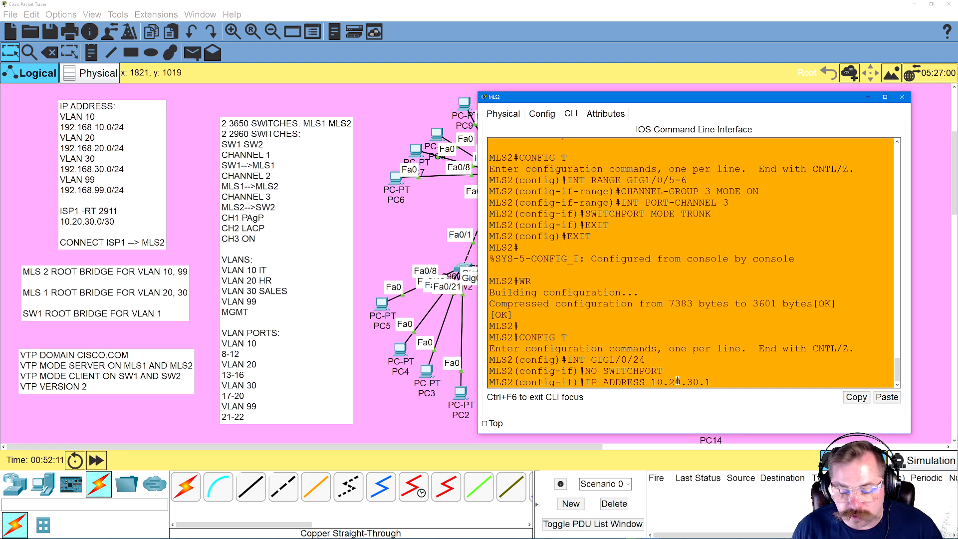
type(" 255.255.255.252")
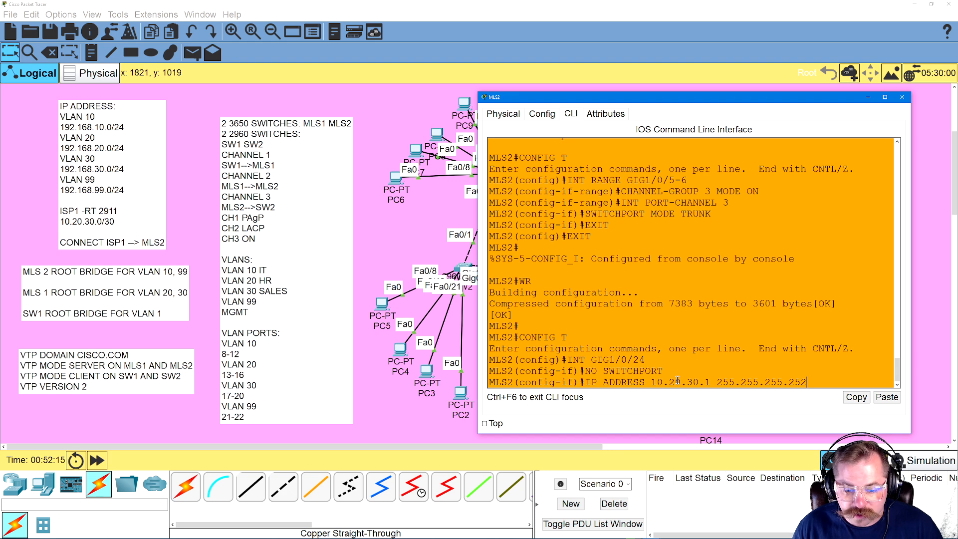
key("Return")
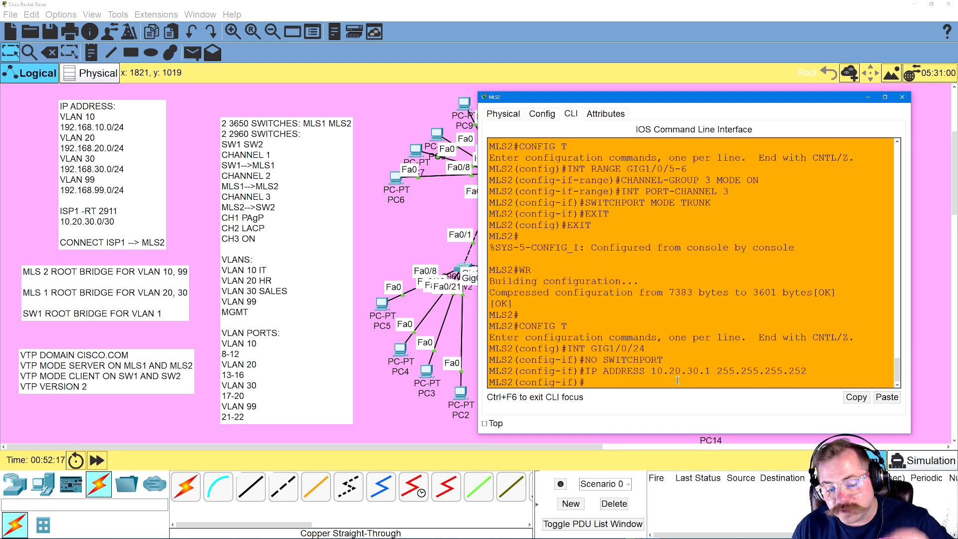
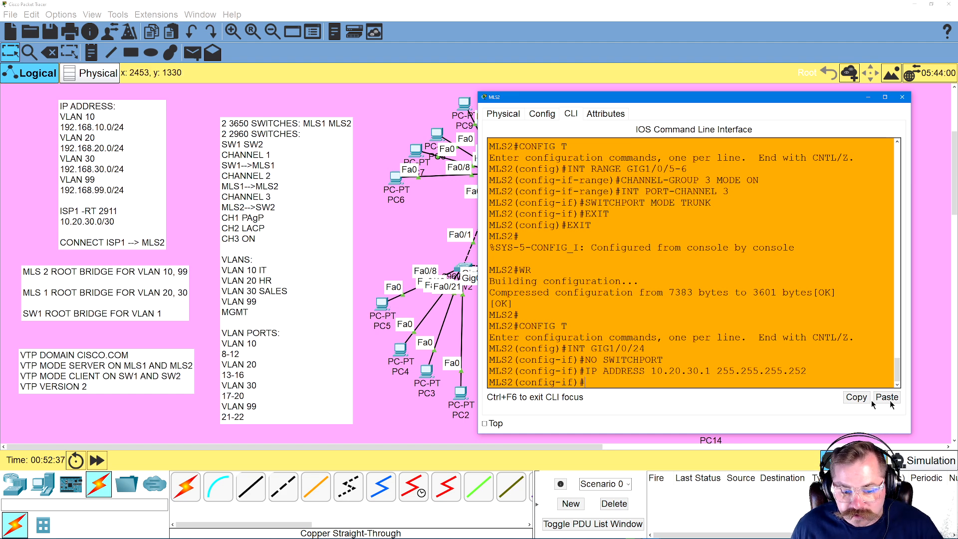
Leave MLS2's interface configuration and add a default route 0.0.0.0 0.0.0.0 with next hop 10.20.30.2
type("DE")
key("BackSpace")
key("BackSpace")
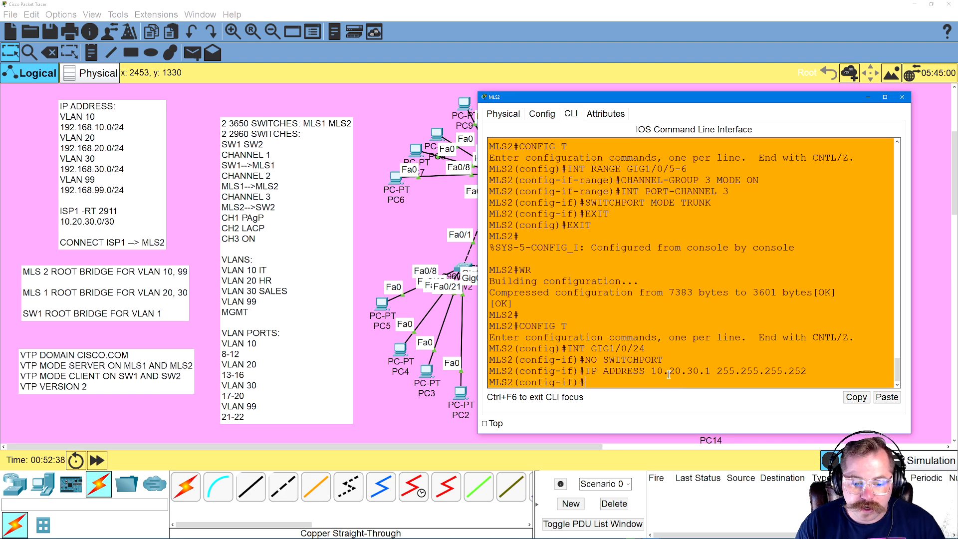
type("EXIT")
key("Return")
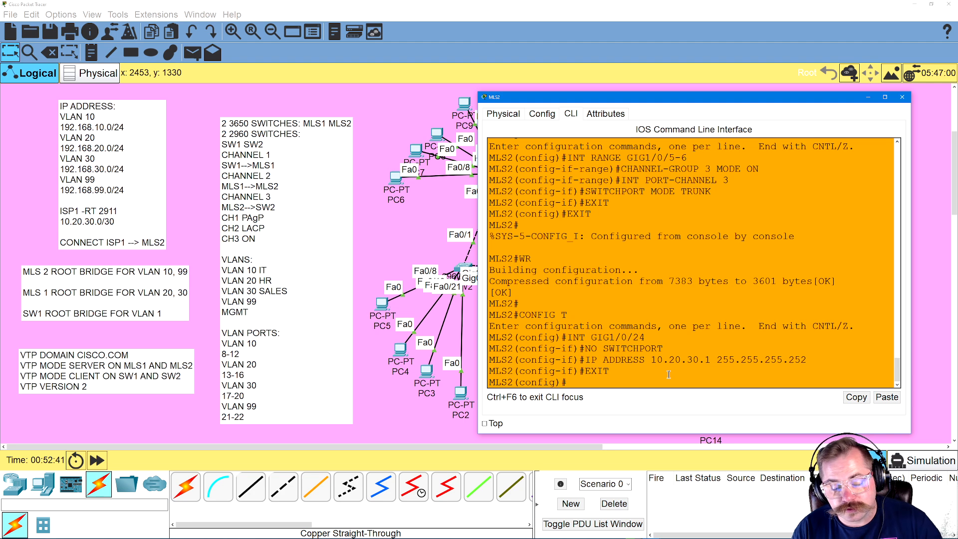
type("I")
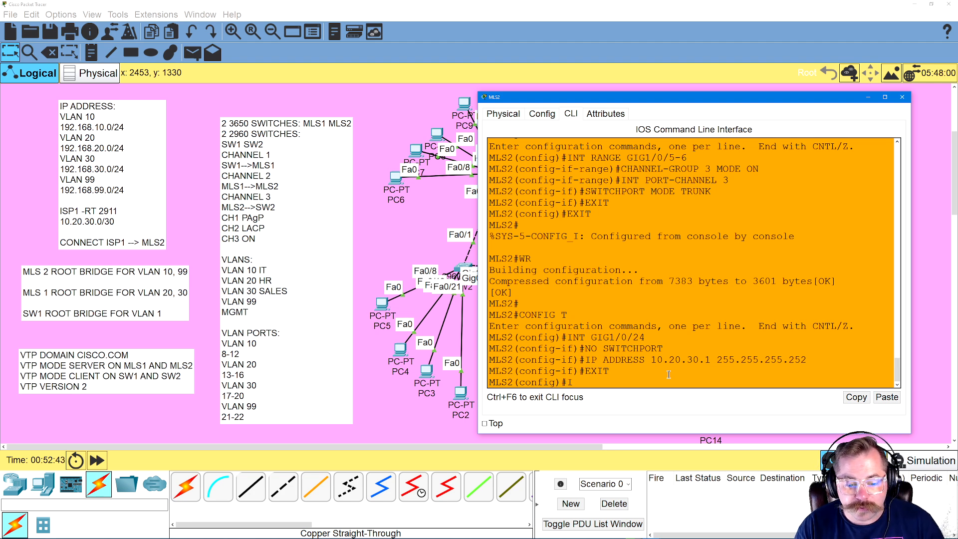
type("P ROUTE 0.")
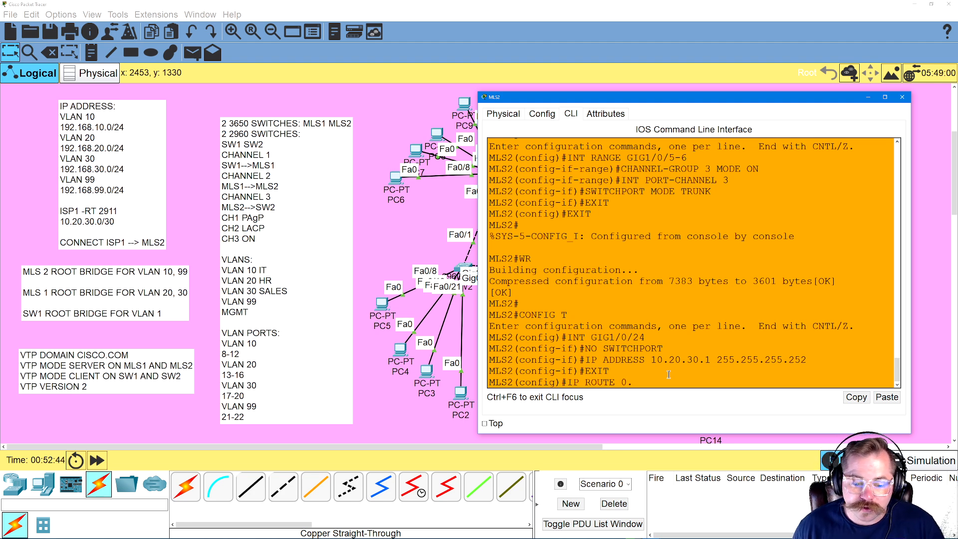
type("0.0.0 0.0.0.0")
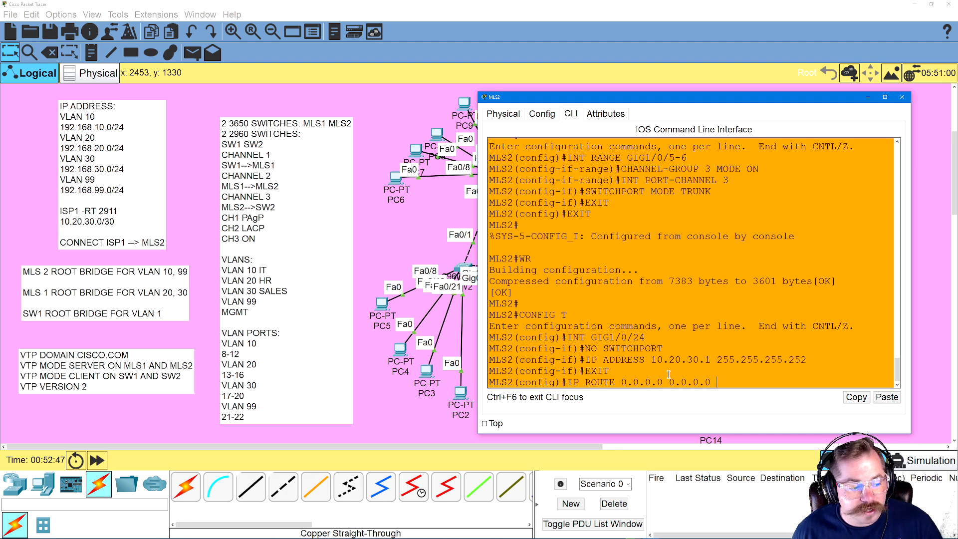
type(" 10.20.30")
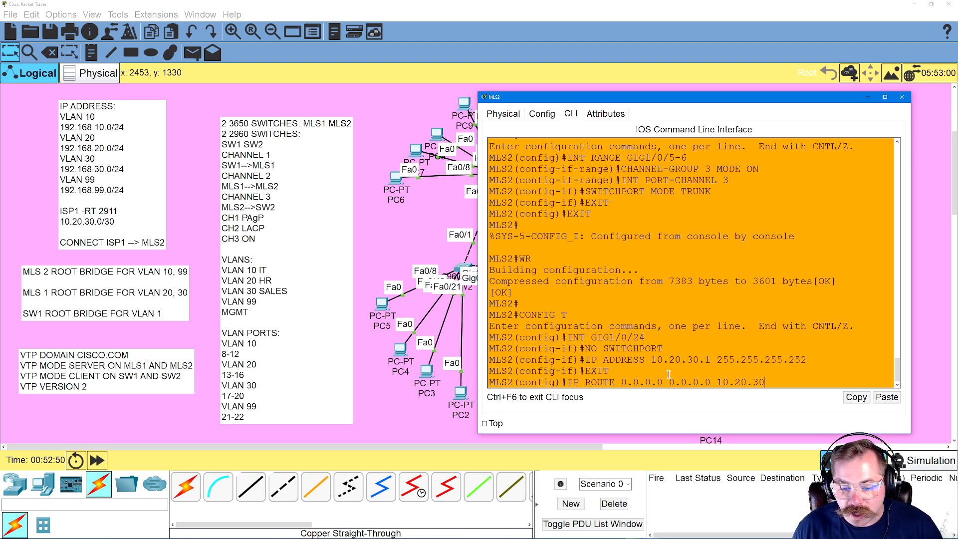
type(".2")
key("Return")
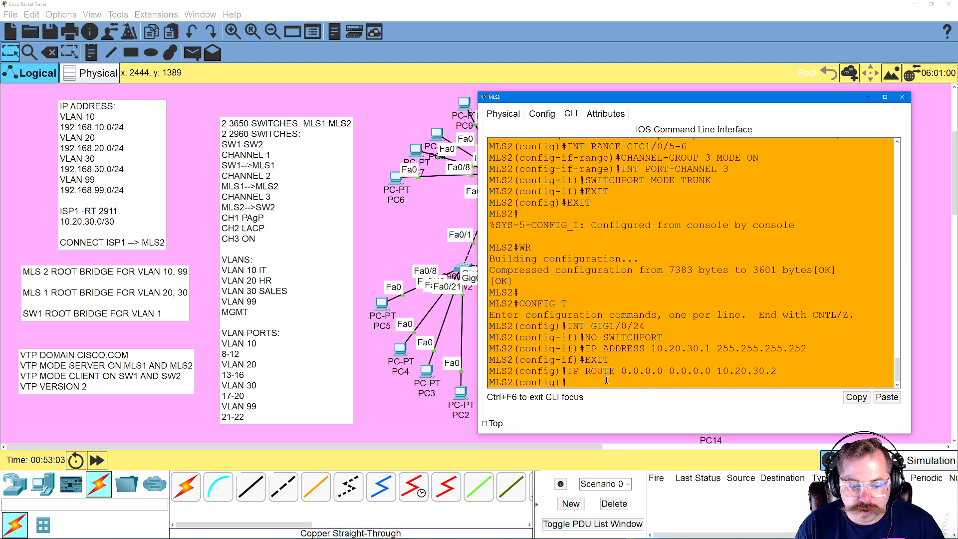
Return to MLS2's GIG1/0/24 interface configuration and enable the port with NO SHUTDOWN
type("NO SWITCHPORT")
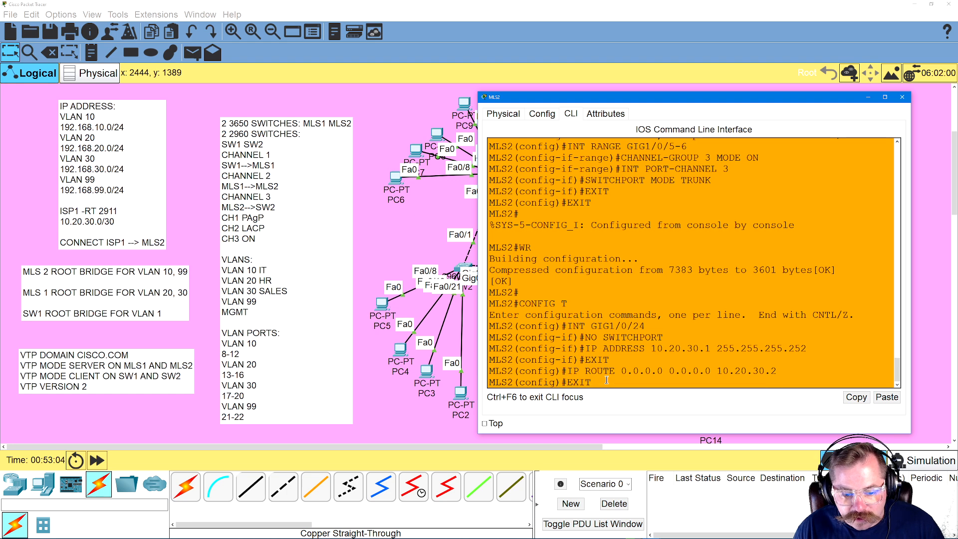
key("Up")
key("Return")
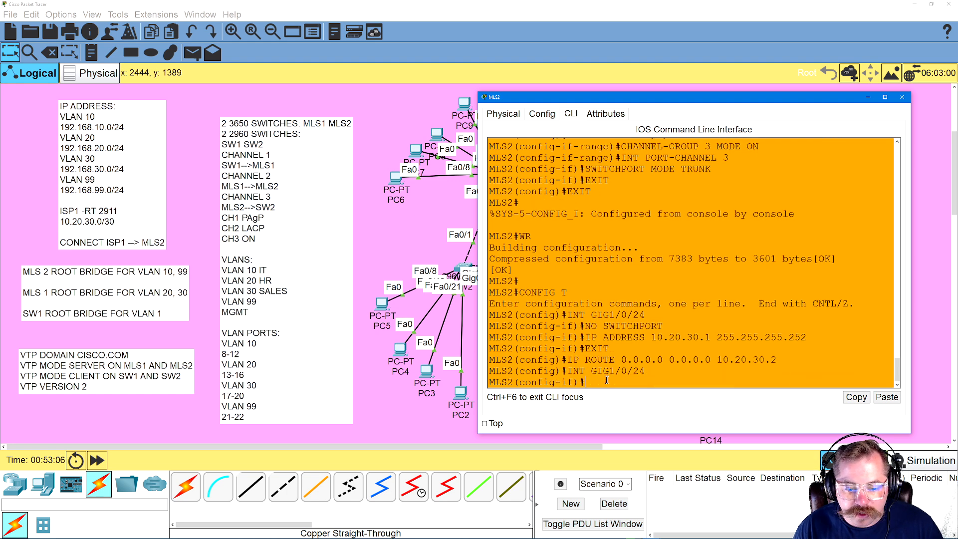
type("NO SHUTDOWN")
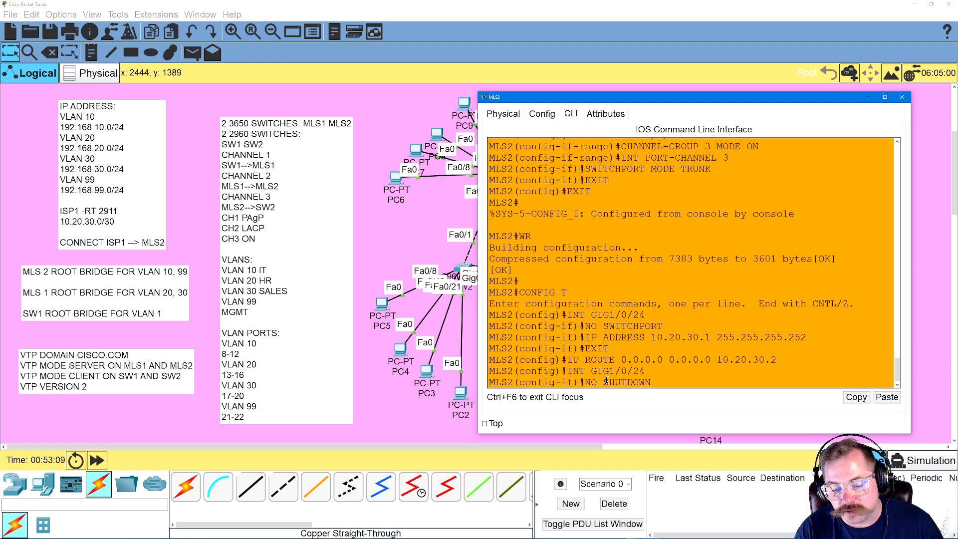
key("Return")
Exit MLS2's configuration modes to the privileged prompt and save the configuration with WR
type("EXIT")
key("Return")
type("EXIT")
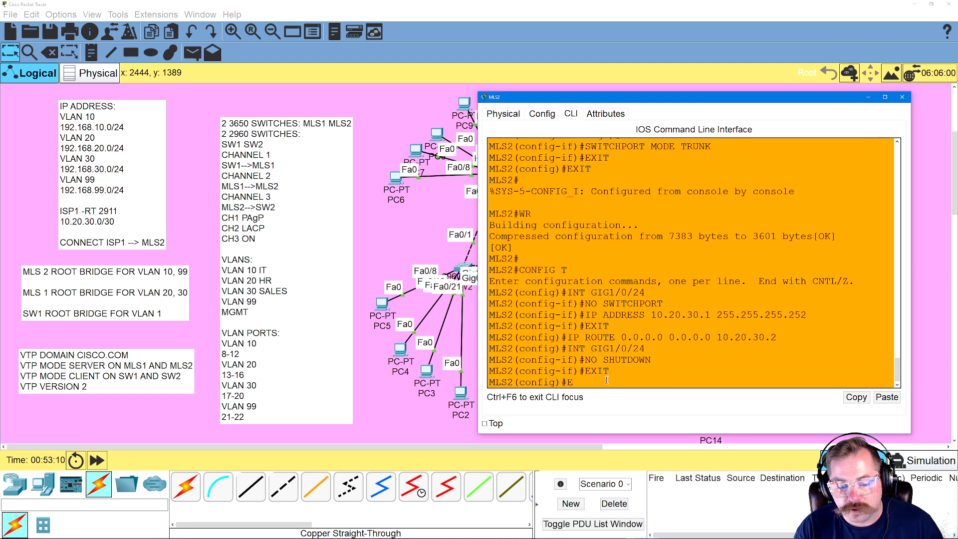
key("Return")
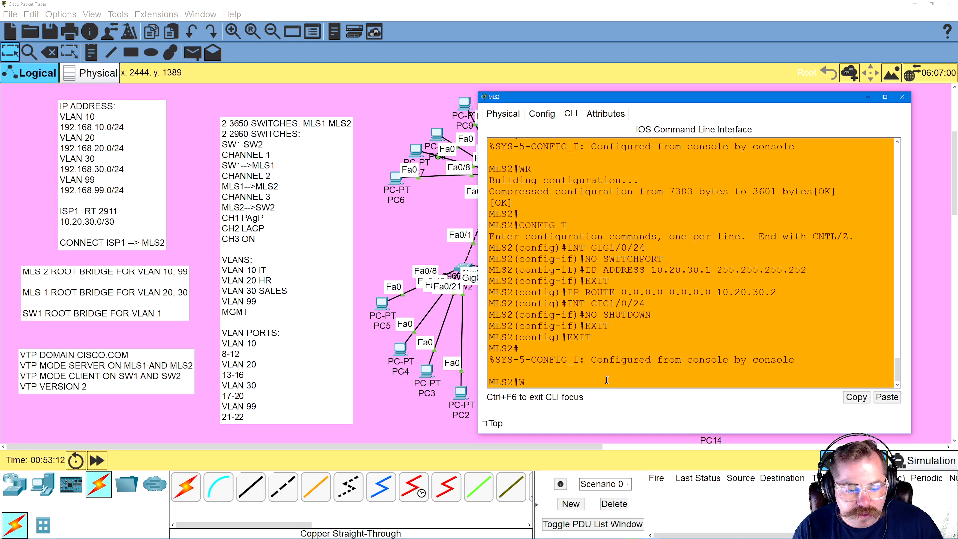
type("WR")
key("Return")
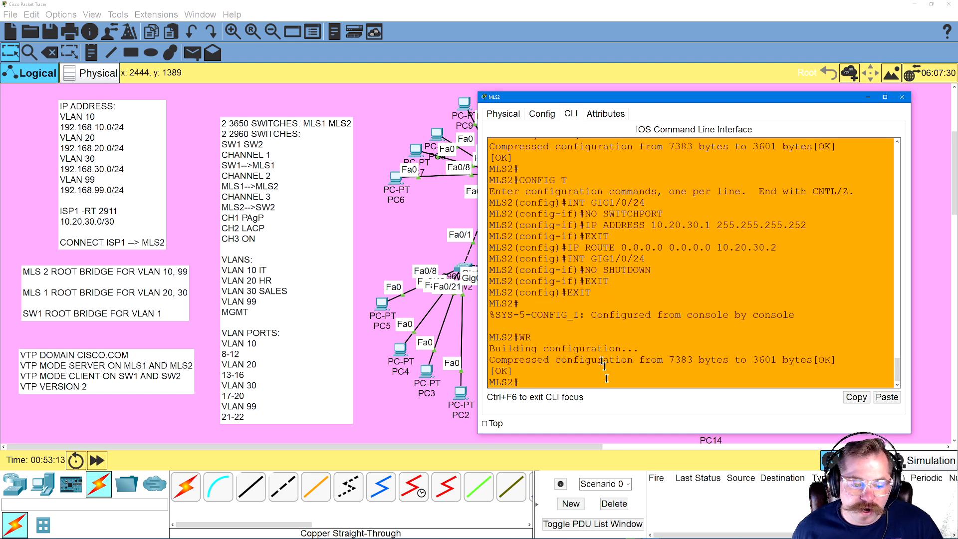
Open the ISP1 router's CLI, enter privileged and global configuration modes, and select interface GIG0/0
left_click(433, 241)
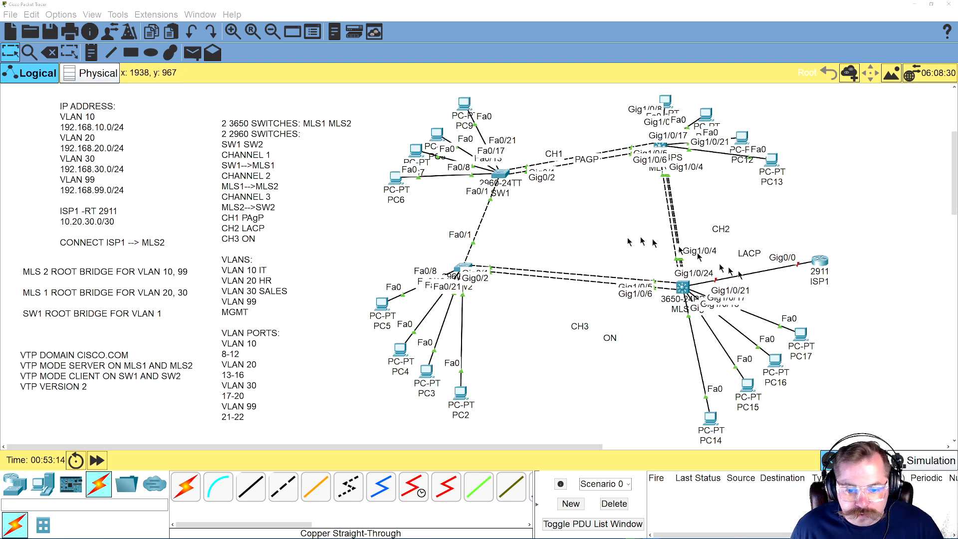
left_click(820, 260)
key("Return")
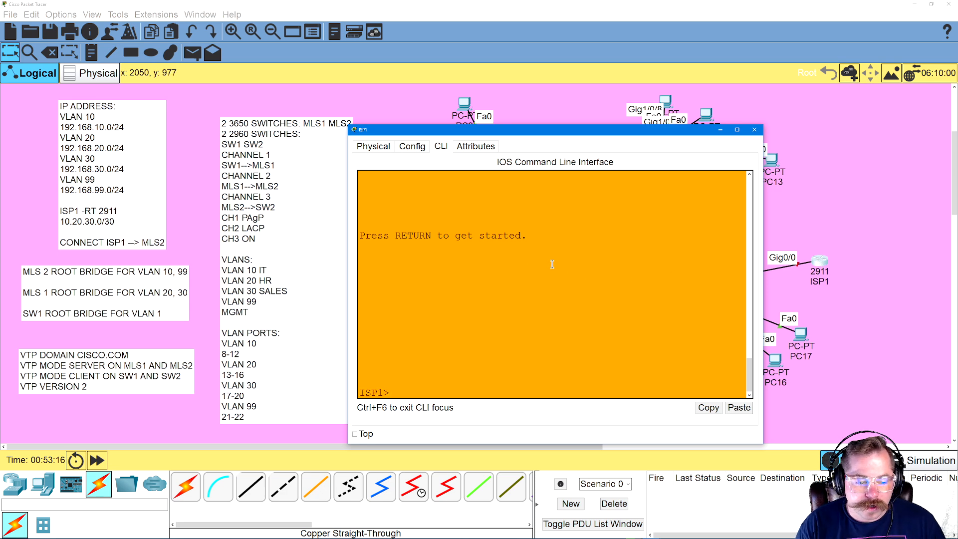
type("ENA")
key("Return")
type("CONFIG T")
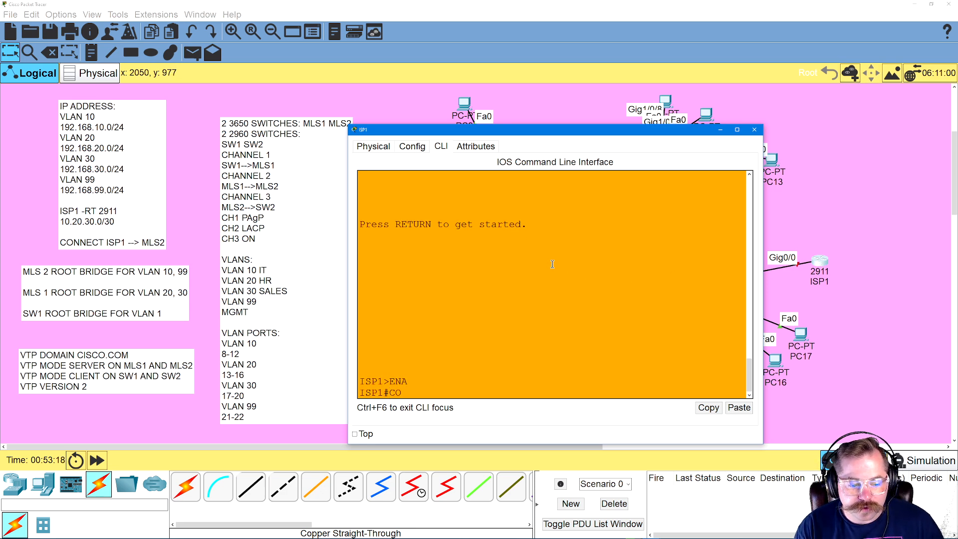
key("Return")
type("INT GIG0/0")
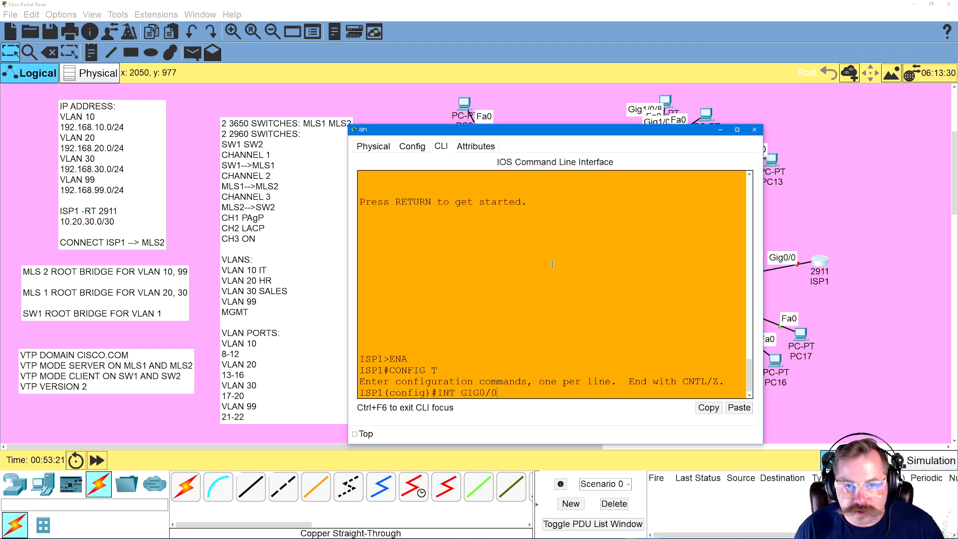
key("Return")
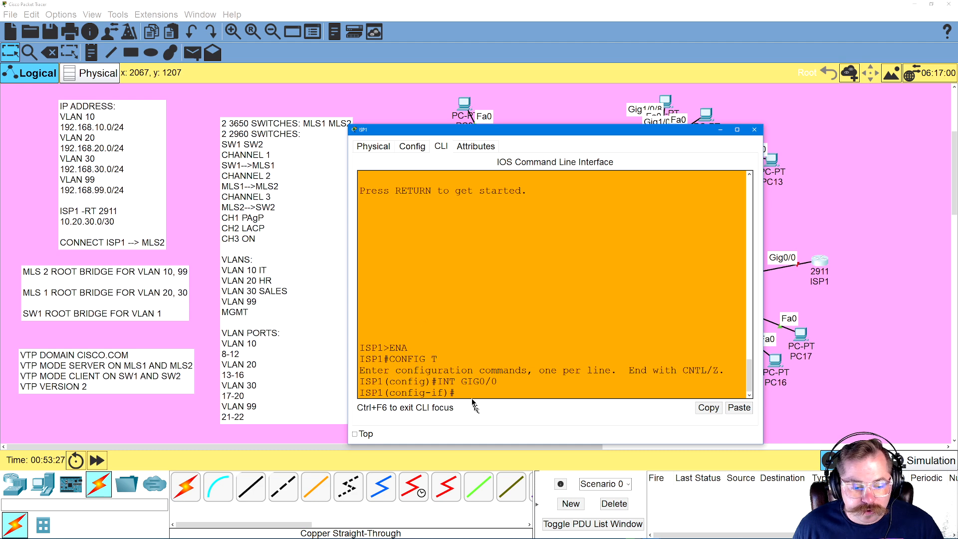
type("NO SWI")
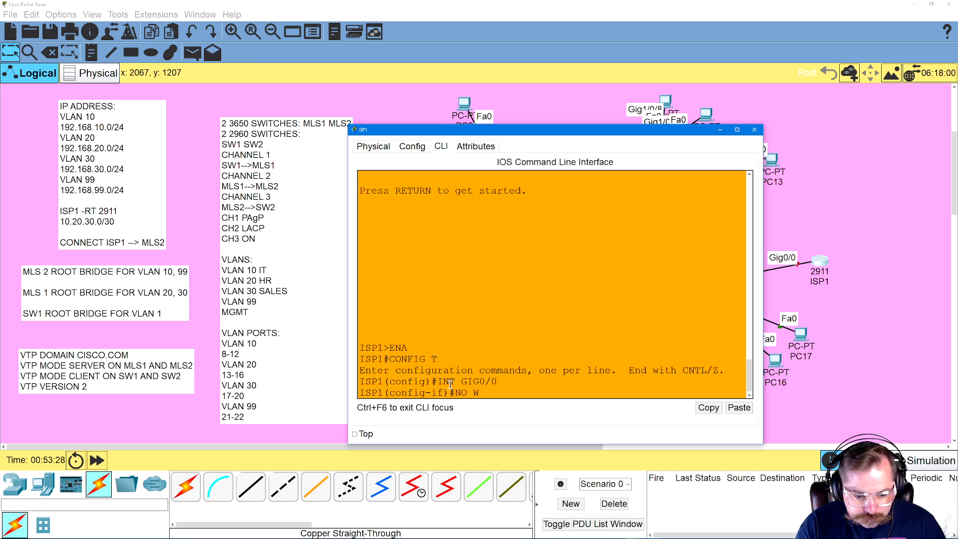
type("TCHPORT")
key("BackSpace")
key("BackSpace")
key("BackSpace")
key("BackSpace")
key("BackSpace")
key("BackSpace")
key("BackSpace")
key("BackSpace")
key("BackSpace")
key("BackSpace")
key("BackSpace")
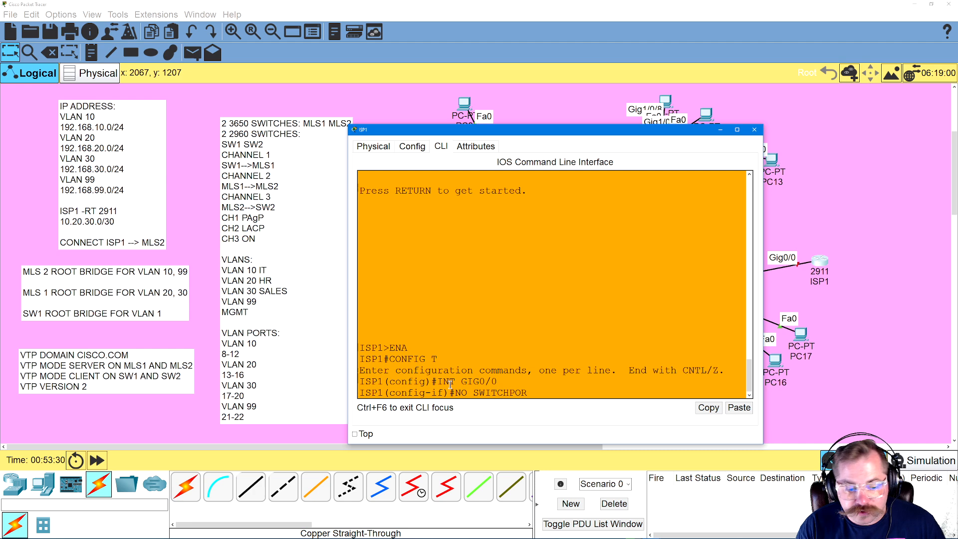
key("BackSpace")
key("BackSpace")
Assign IP address 10.20.30.2 with mask 255.255.255.252 to ISP1's GIG0/0 interface
type("IP ADDRE")
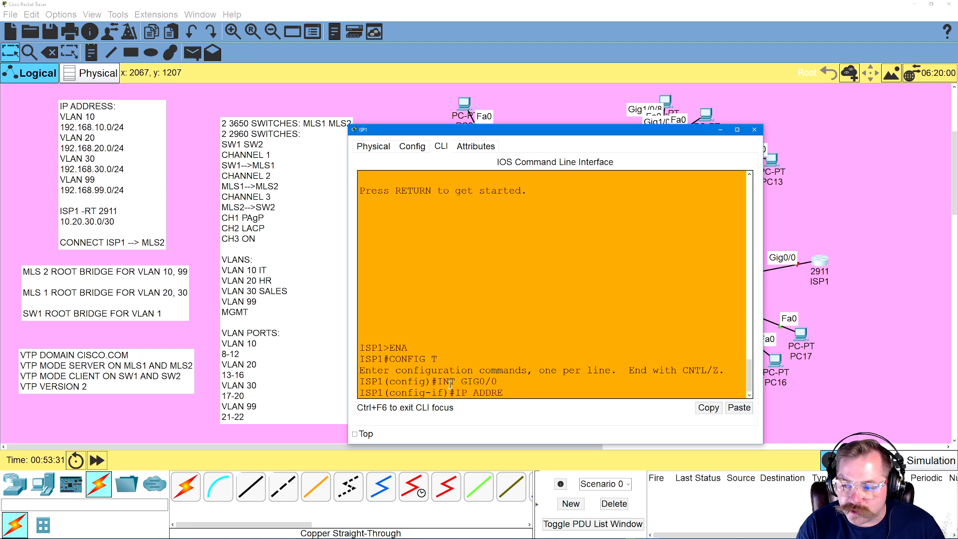
type("SS 10.")
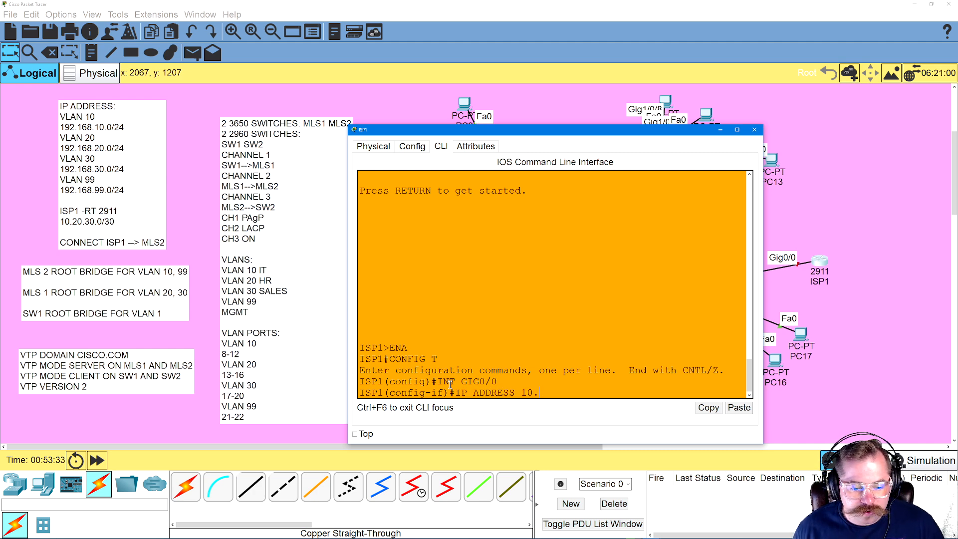
type("20.30.2")
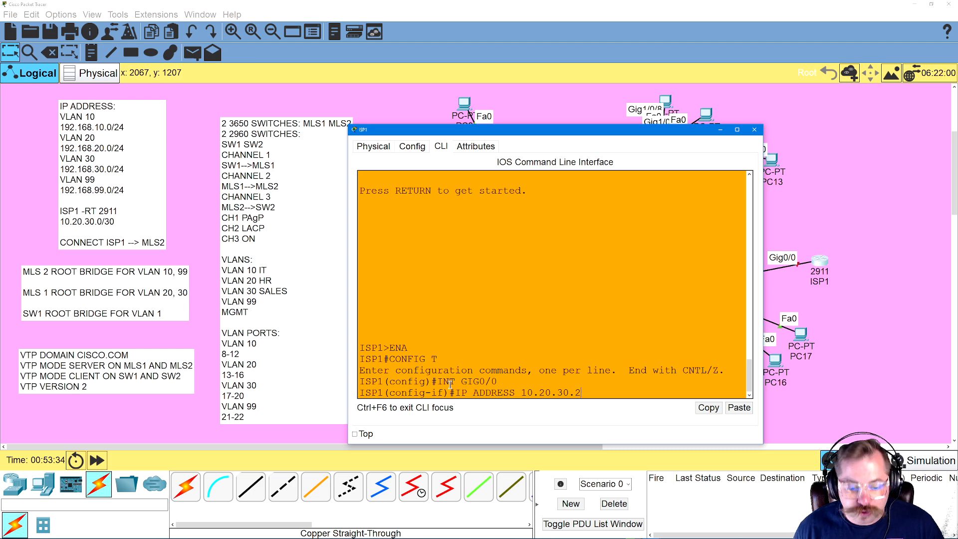
type(" 255.255.255.252")
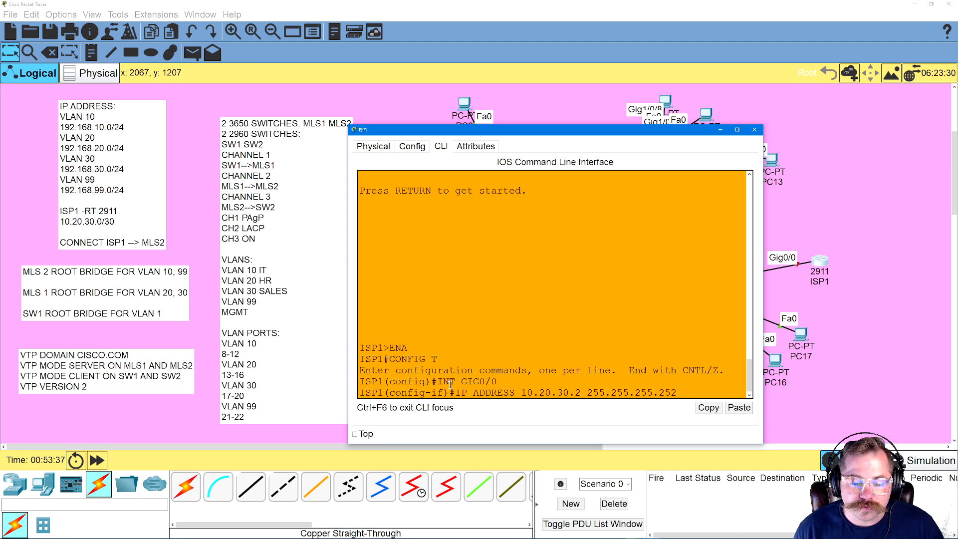
key("Return")
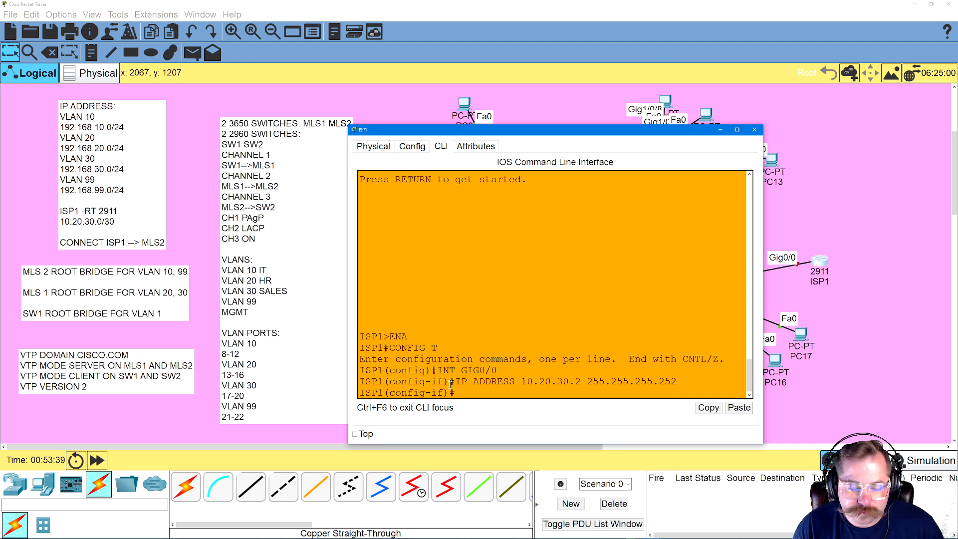
Try to make ISP1's GIG0/0 a routed port with NO SWITCHPORT
type("INT GIG0/0")
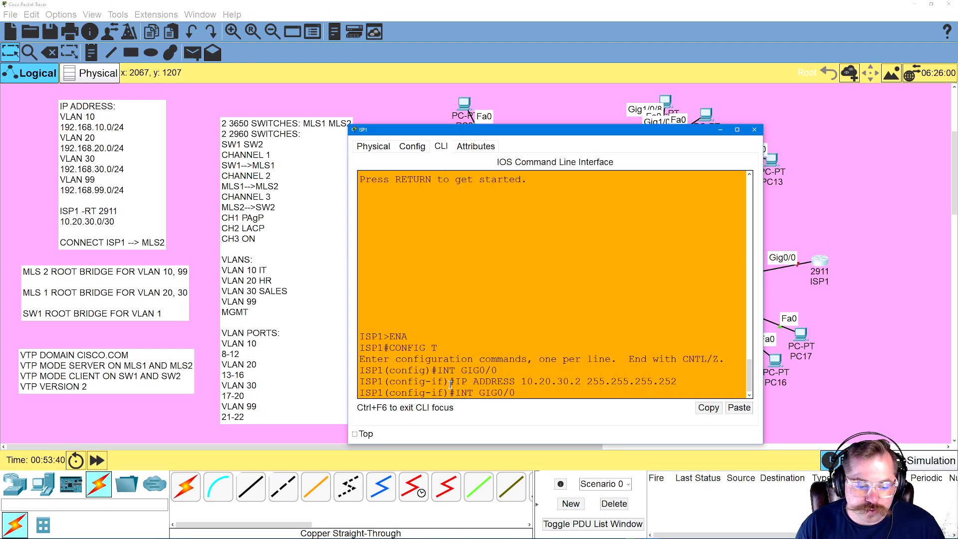
key("BackSpace")
key("BackSpace")
key("BackSpace")
key("BackSpace")
key("BackSpace")
key("BackSpace")
key("BackSpace")
key("BackSpace")
key("BackSpace")
type("NO S")
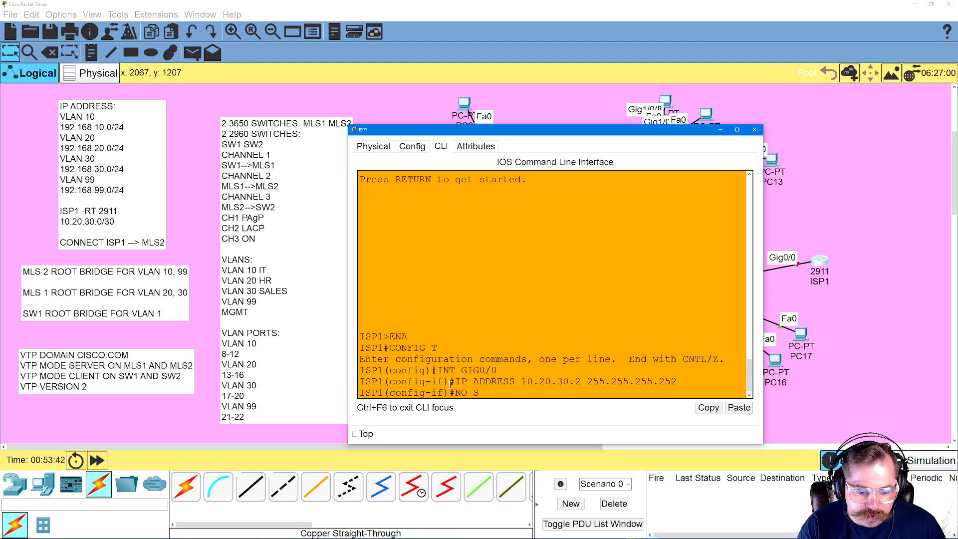
type("WITCHPORT")
key("Return")
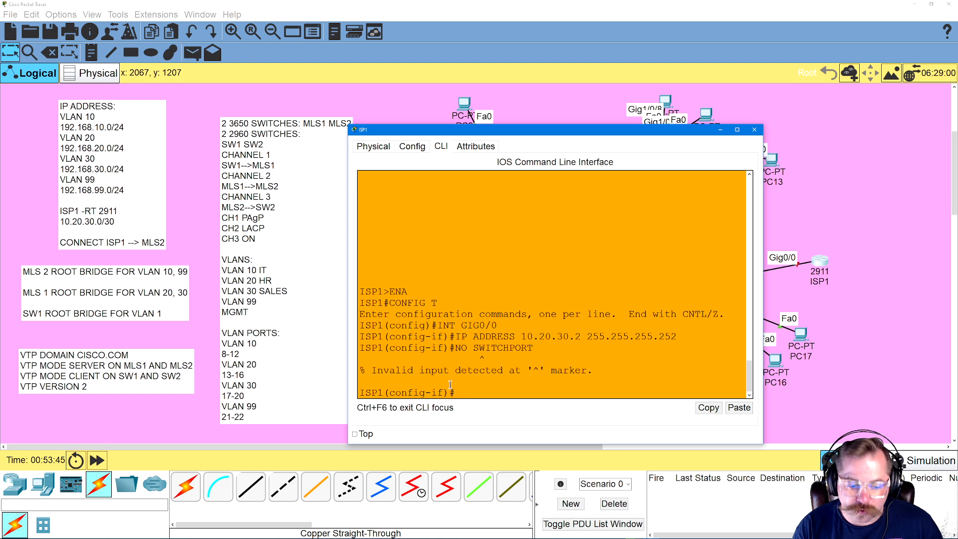
Leave ISP1's interface mode and add a static route to 192.168.10.0 255.255.255.0 via next hop 10.20.30.1
type("EXIT")
key("Return")
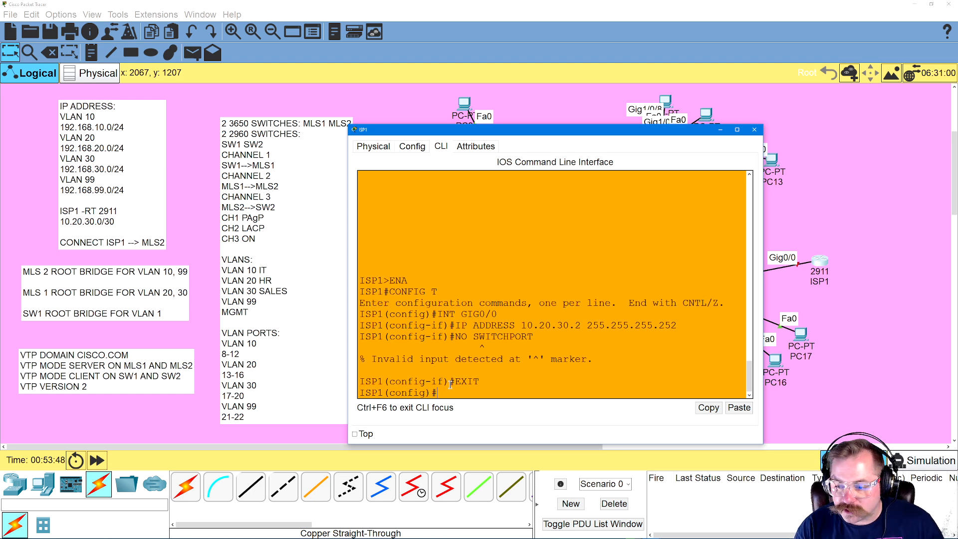
type("IP ROUTE")
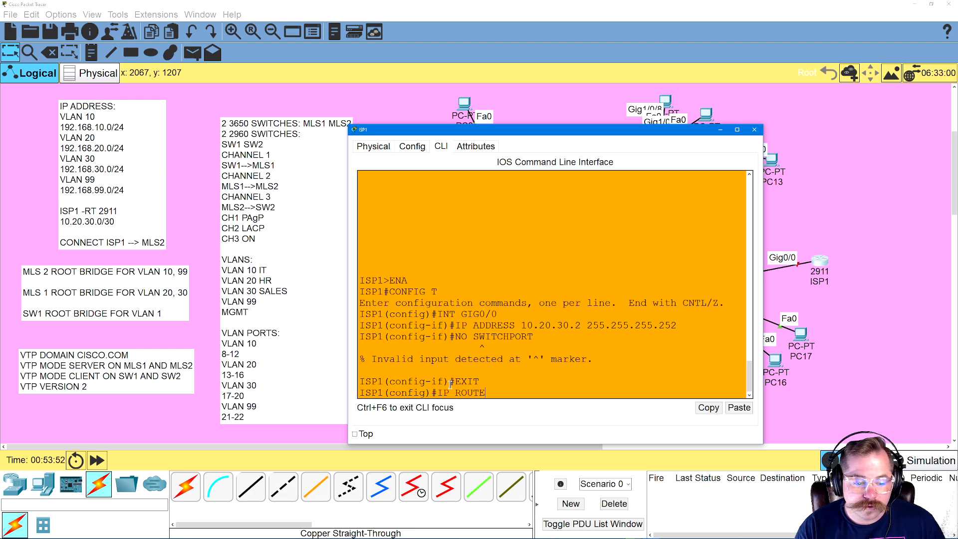
type(" 192.168.")
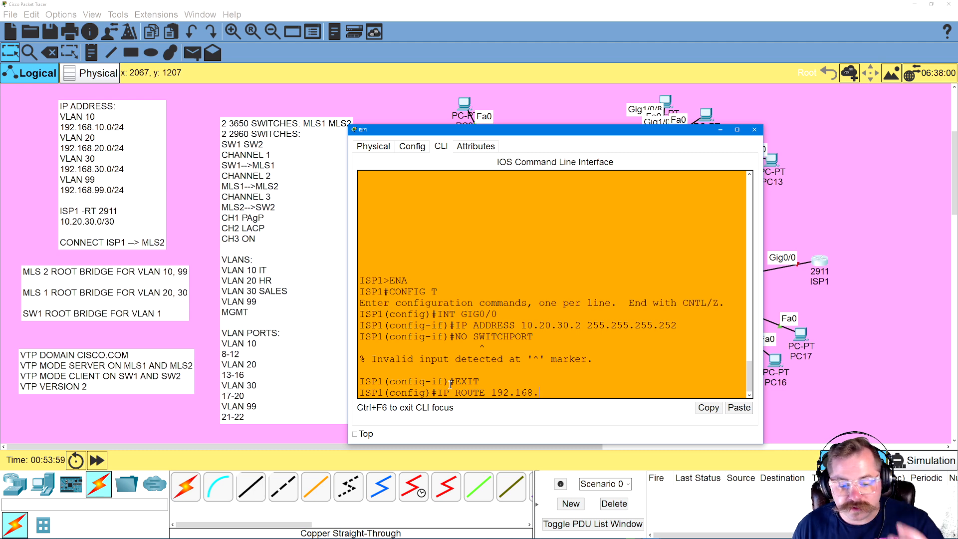
type("0.0")
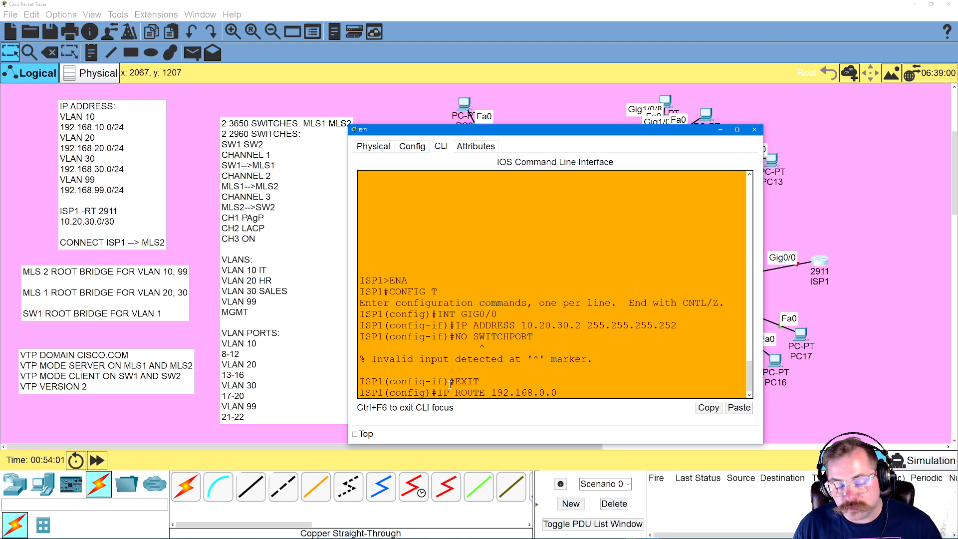
key("BackSpace")
key("BackSpace")
key("BackSpace")
type("1")
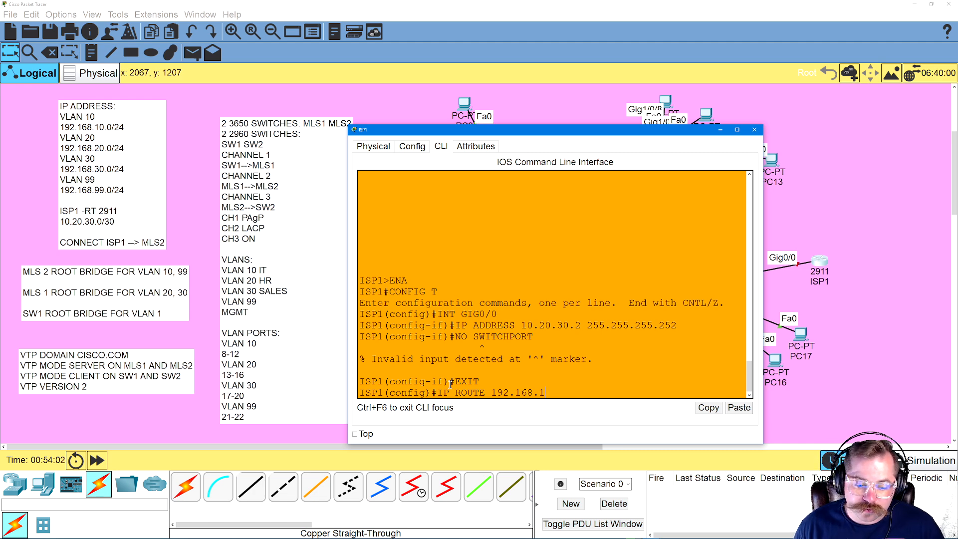
type("0.0 255")
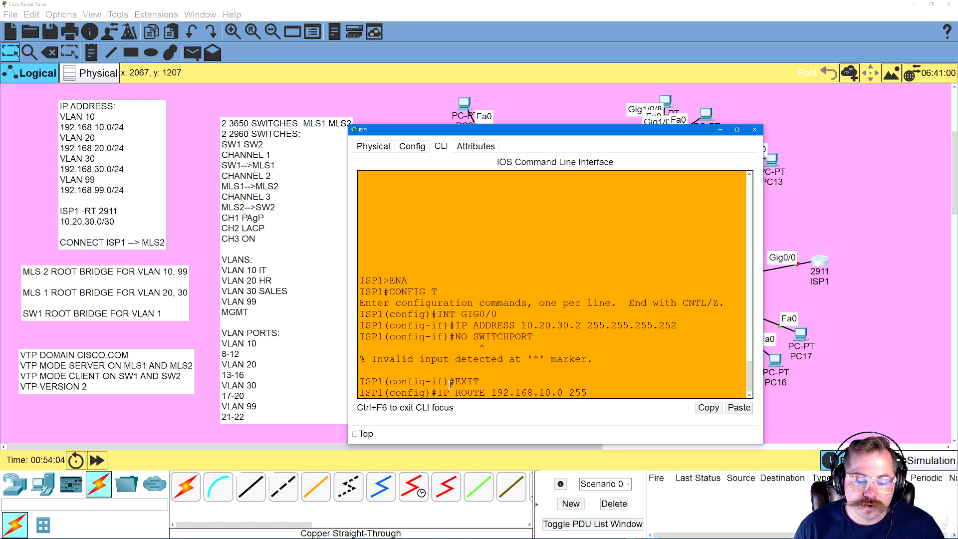
type(".255.255.0")
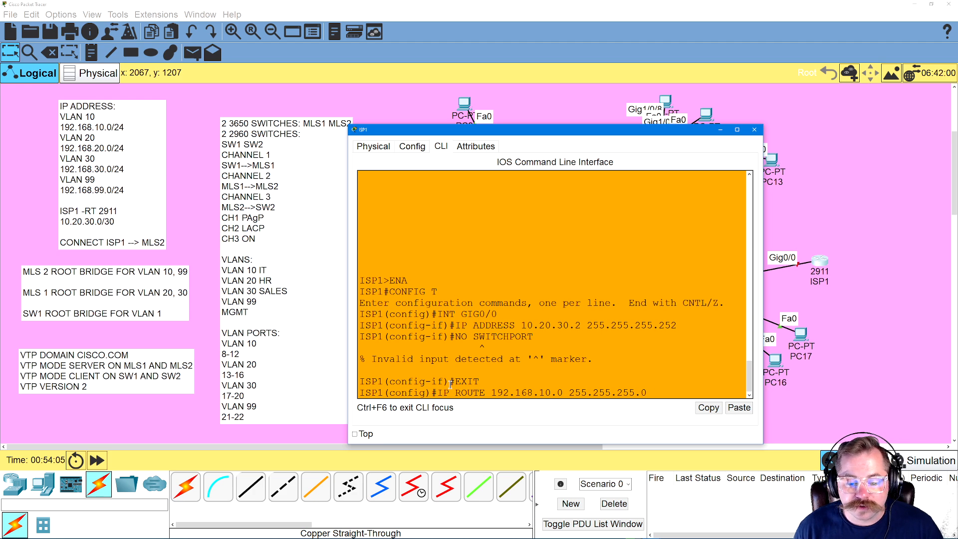
type(" 10.50")
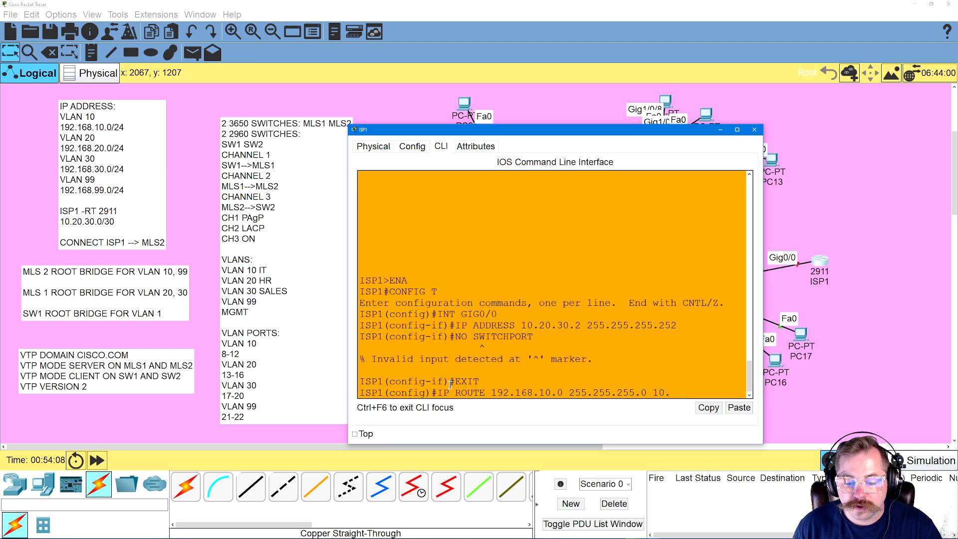
key("BackSpace")
key("BackSpace")
type("20.30.")
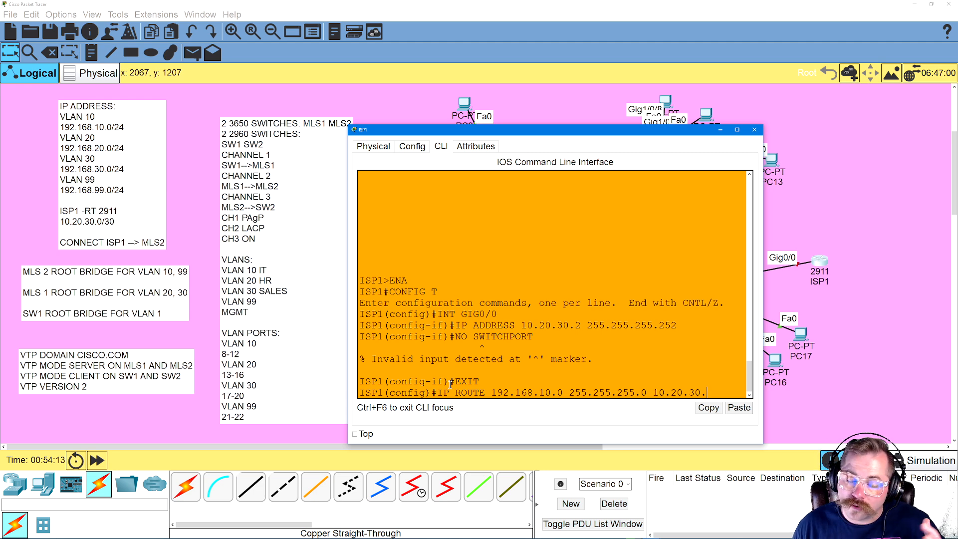
type("1")
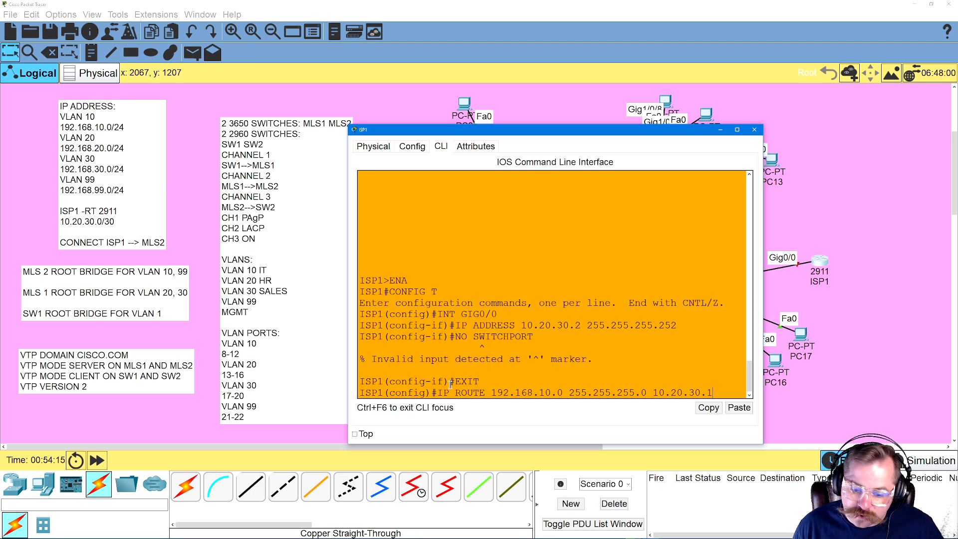
key("Return")
Add an ISP1 static route to 192.168.20.0 255.255.255.0 via 10.20.30.1
key("Up")
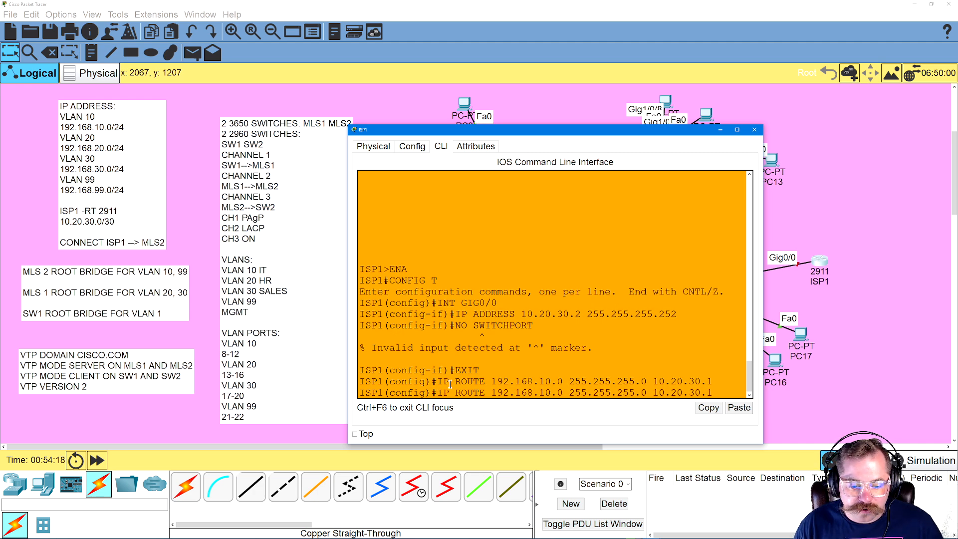
key("BackSpace")
type("2")
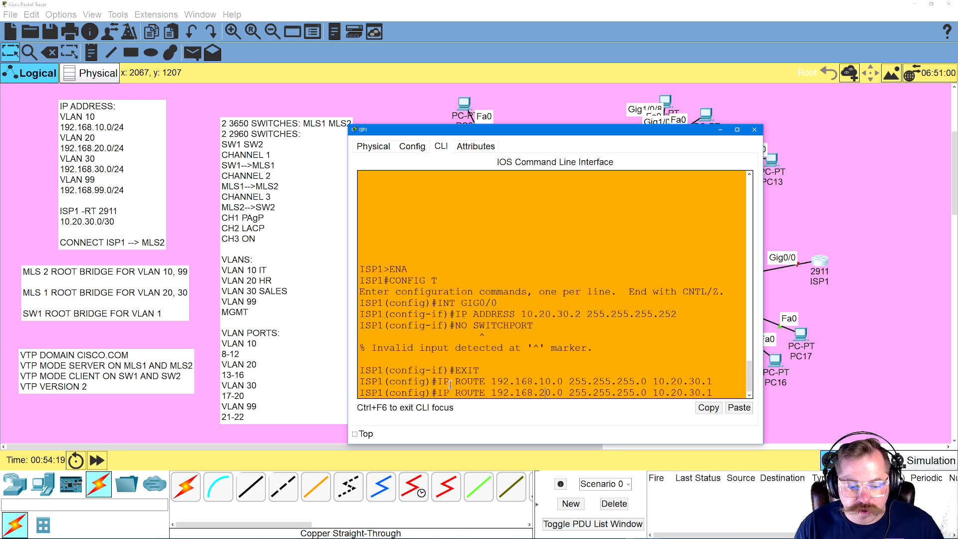
key("Return")
Add an ISP1 static route to 192.168.30.0 255.255.255.0 via 10.20.30.1
key("Up")
key("Left")
key("Left")
key("Left")
key("Left")
key("Left")
key("Left")
key("Left")
key("Left")
key("Left")
key("Left")
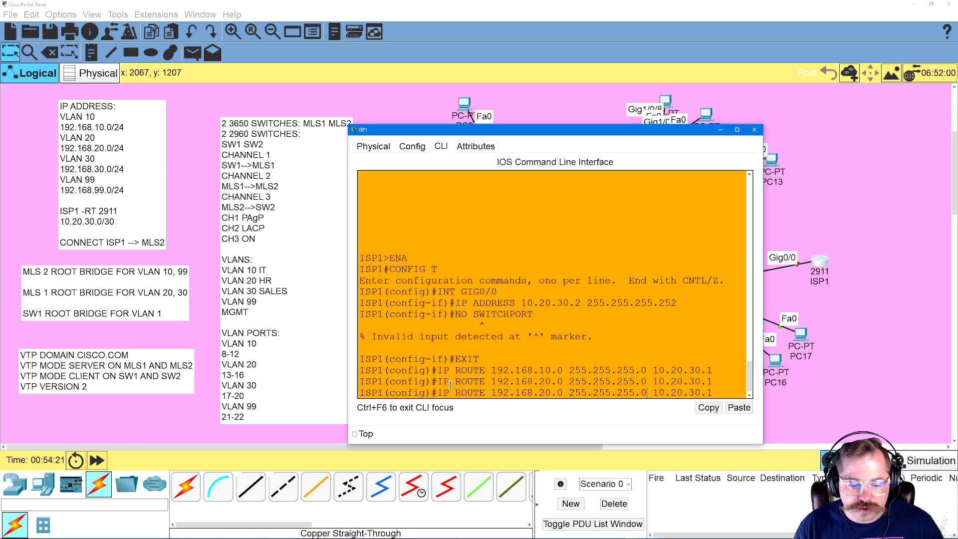
key("BackSpace")
type("3")
key("Return")
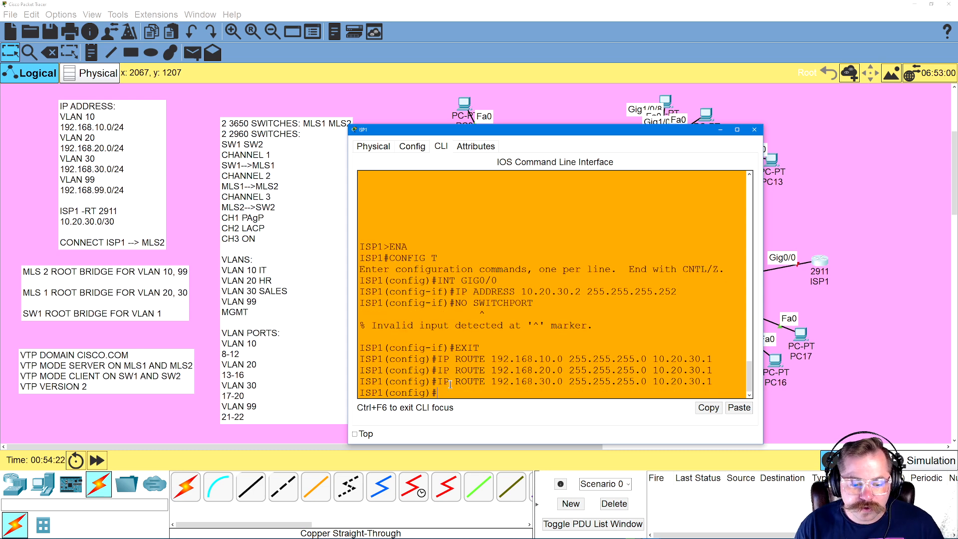
Add an ISP1 static route to 192.168.99.0 255.255.255.0 via 10.20.30.1
key("Up")
key("Left")
key("Left")
key("Left")
key("Left")
key("Left")
key("Left")
key("Left")
key("Left")
key("Left")
key("Left")
key("Left")
key("Left")
key("Left")
key("Left")
key("Left")
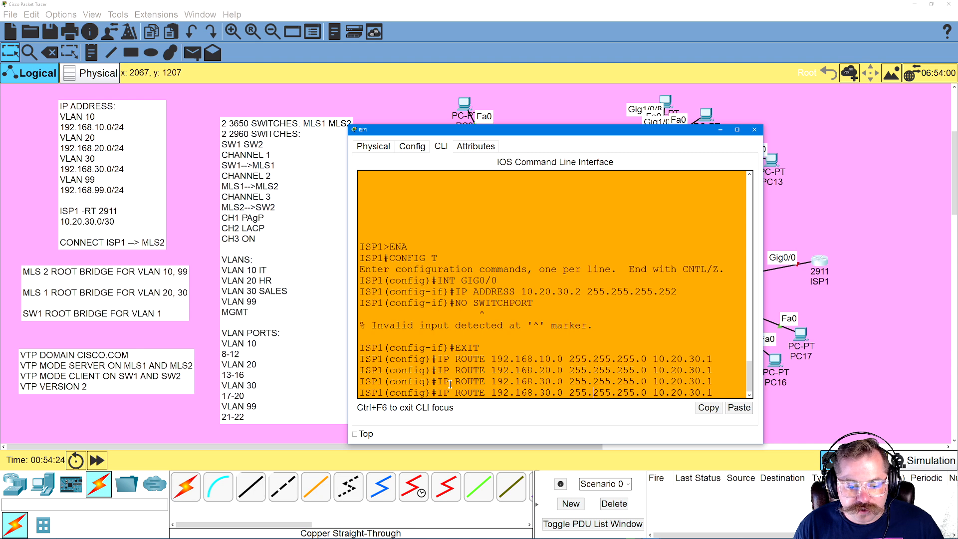
key("BackSpace")
type("99")
key("Return")
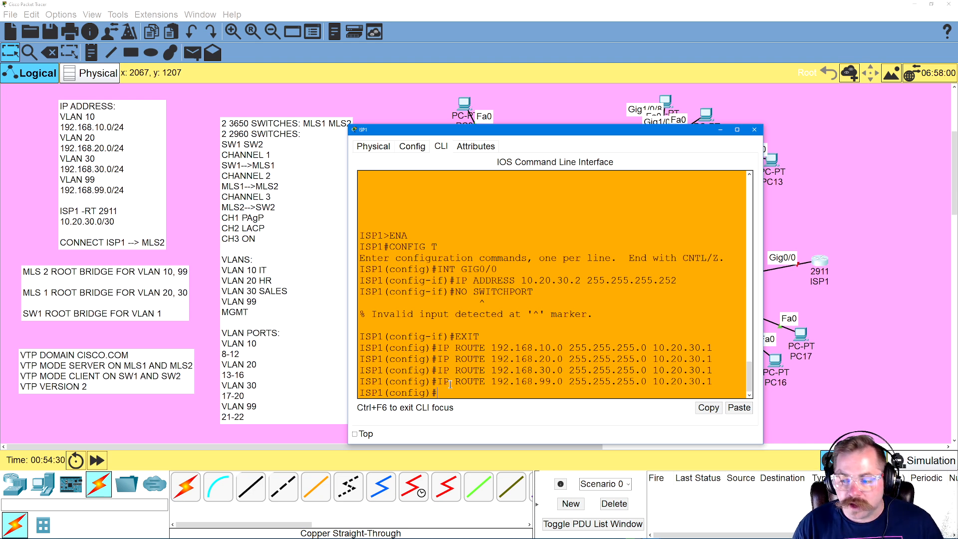
Create loopback interface LO1 on ISP1 and assign it IP address 50.50.50.1 with mask 255.255.255.255
type("INT LO")
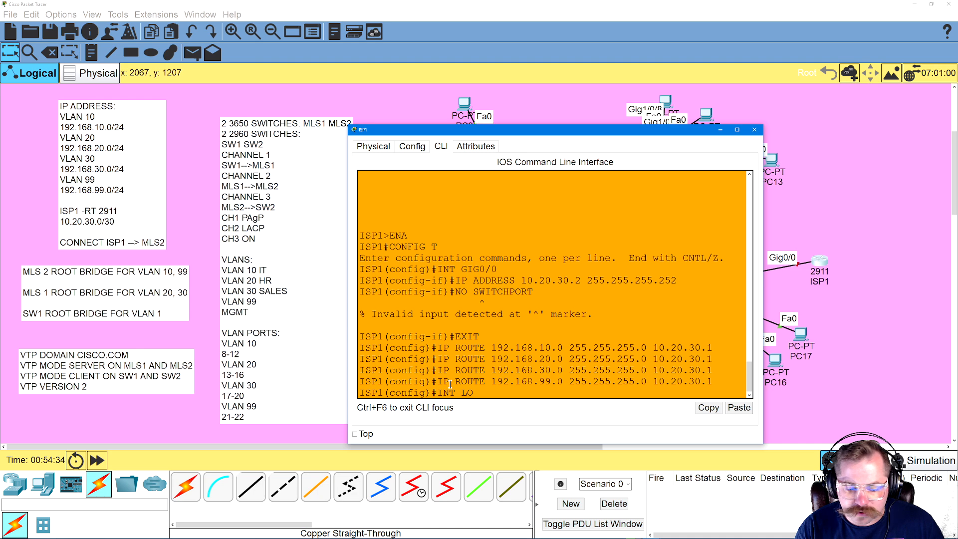
type("1")
key("Return")
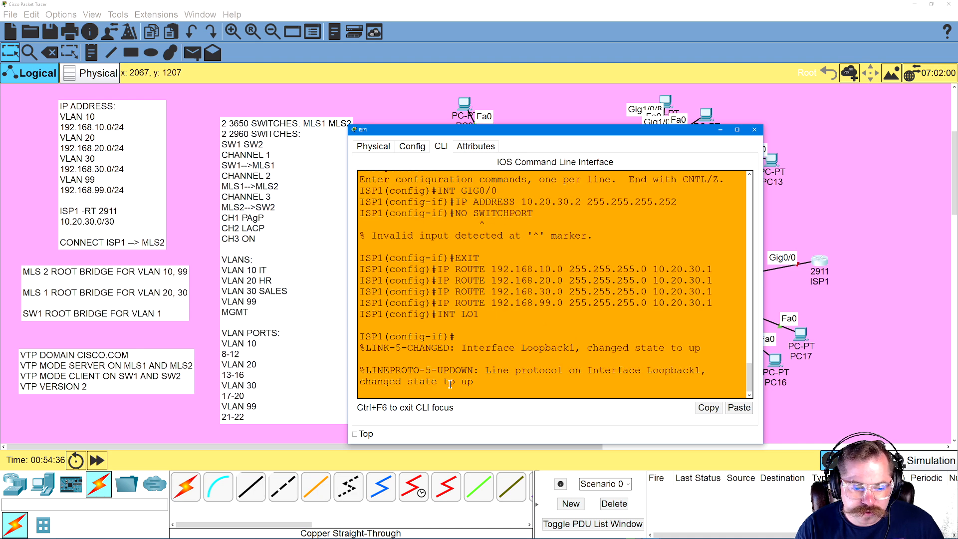
key("Return")
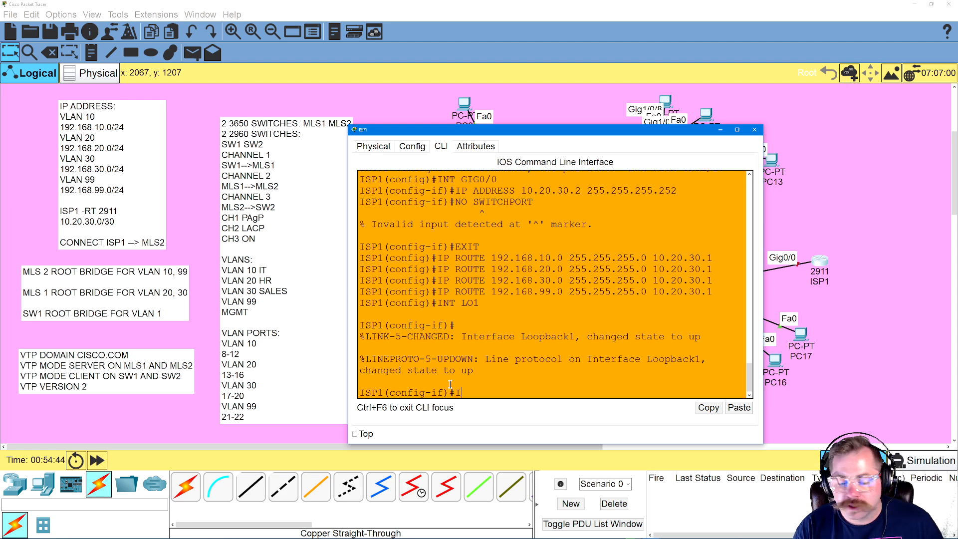
type("ADDRESS  50.50.50")
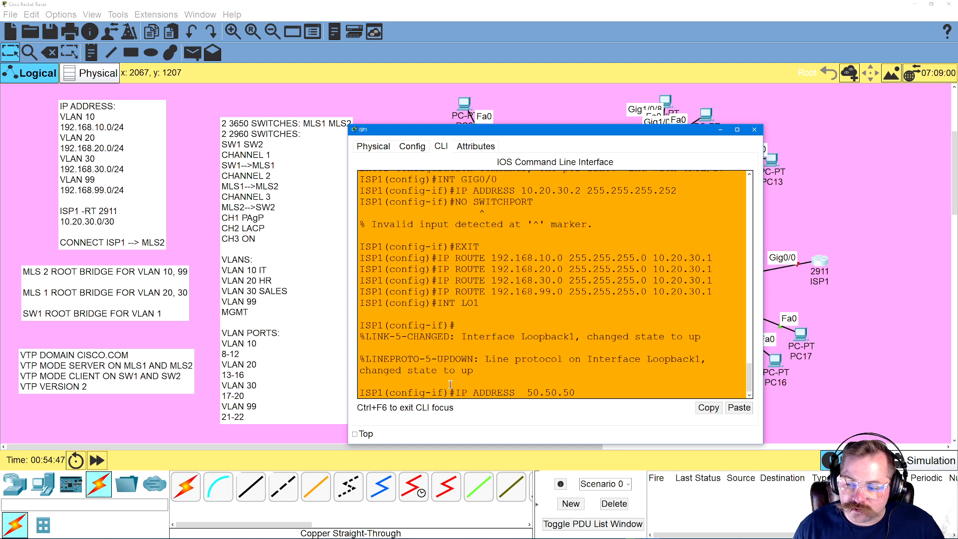
type(".1 255.3")
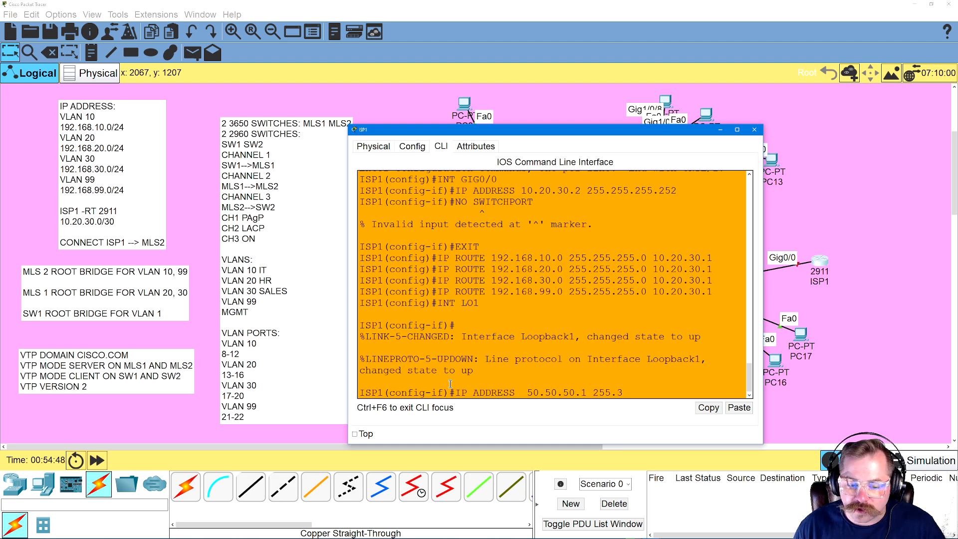
key("BackSpace")
type("255.255")
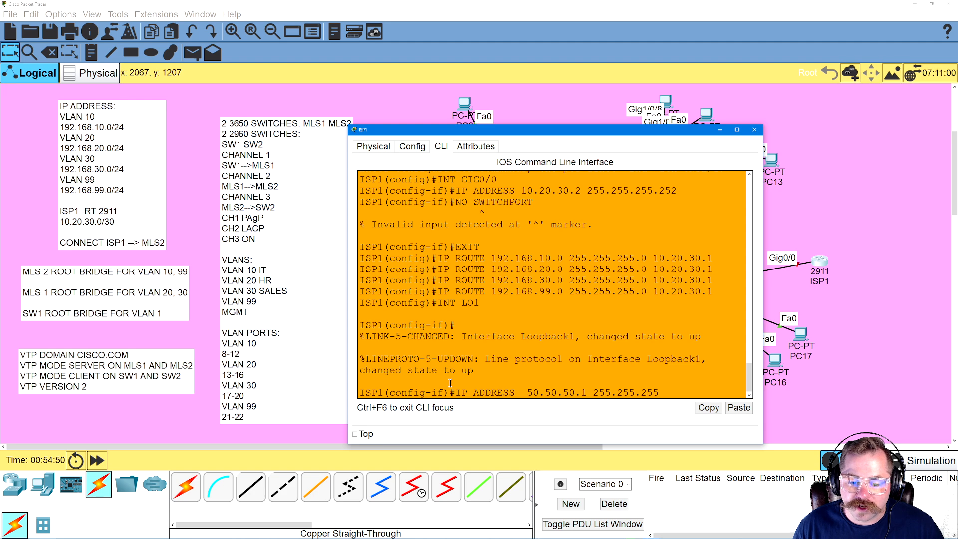
key("Return")
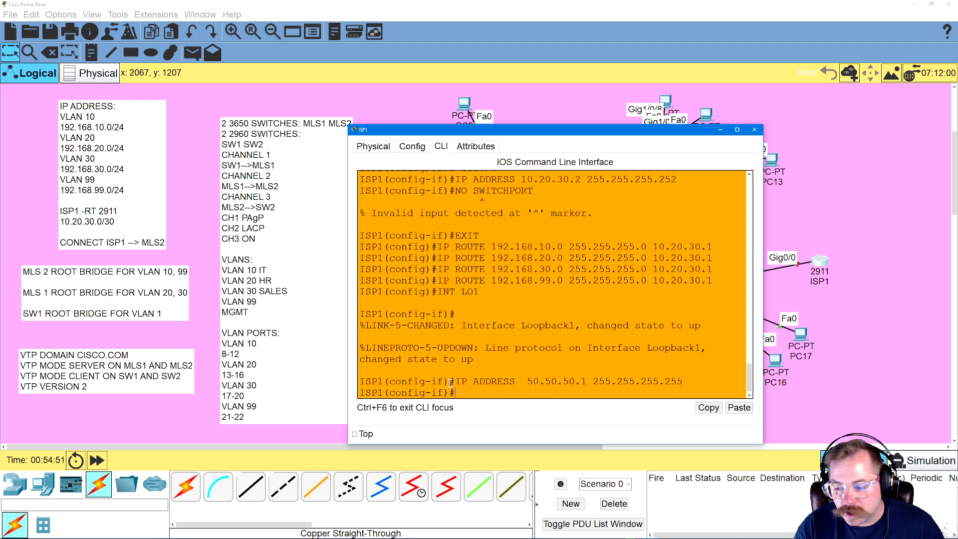
Exit ISP1's configuration modes to the privileged prompt and save the configuration with WR
type("EXIT")
key("Return")
type("EXI")
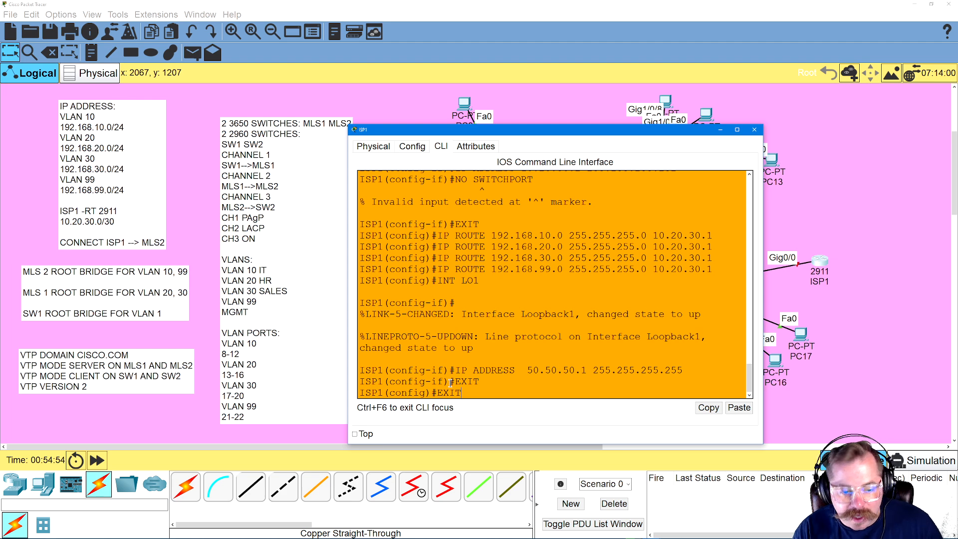
type("T")
key("Return")
type("WR")
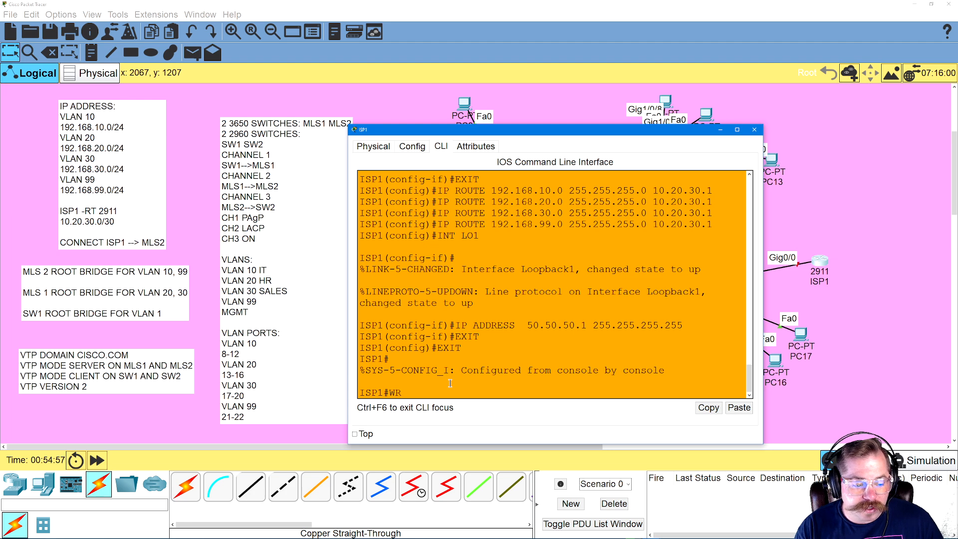
key("Return")
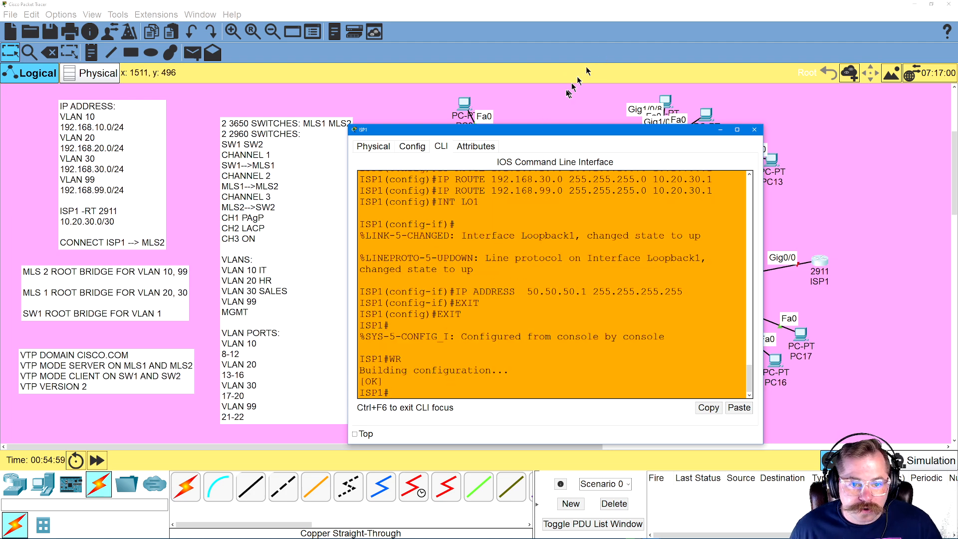
Close ISP1's window, open PC14's Command Prompt and ping 10.20.30.1
left_click(754, 129)
left_click(708, 423)
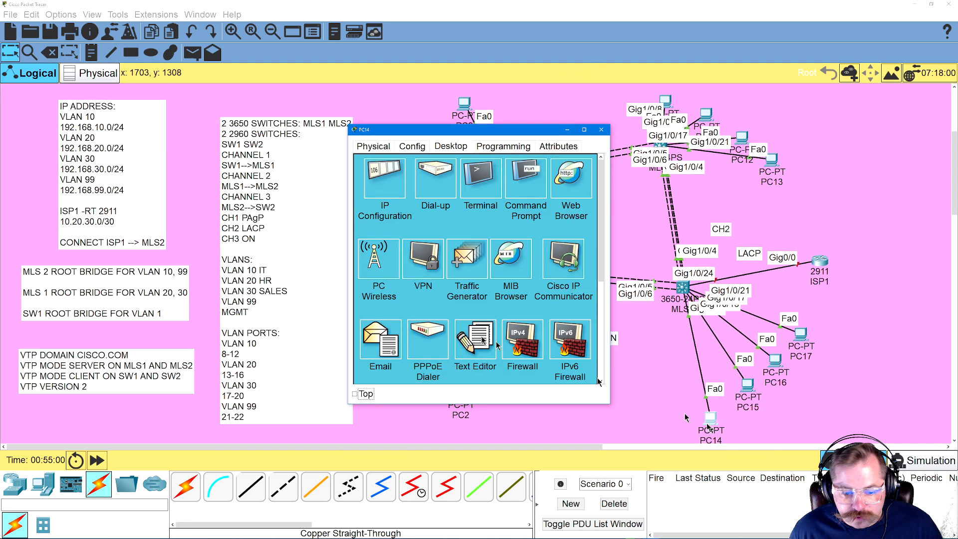
left_click(519, 186)
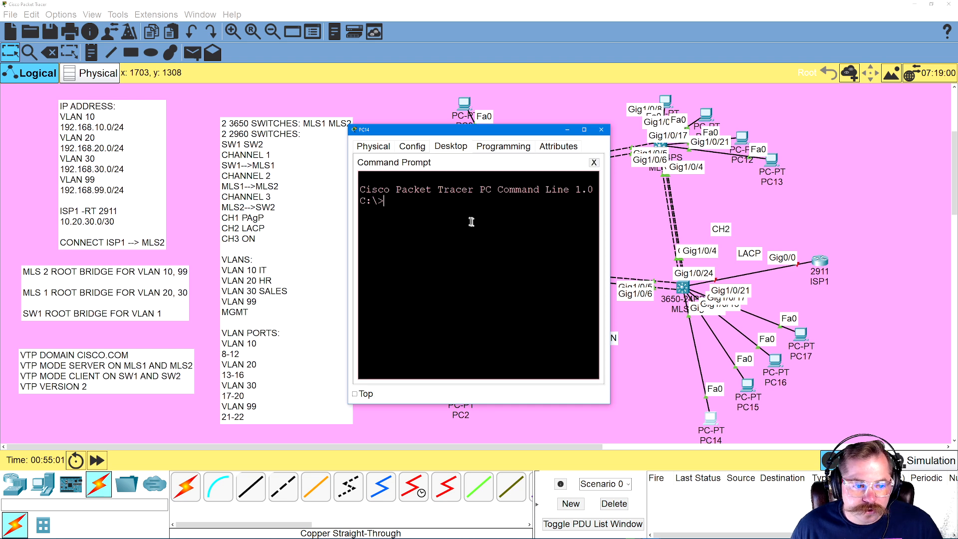
type("PING ")
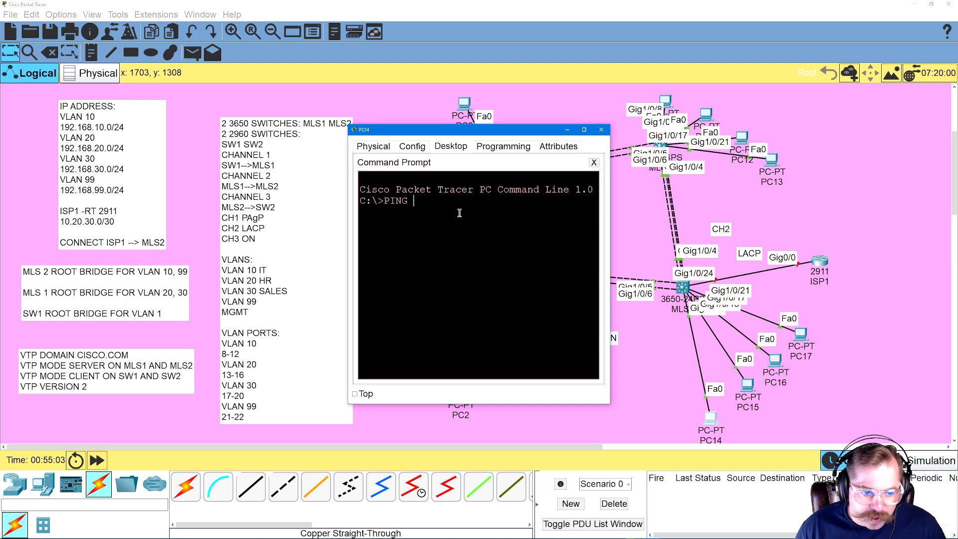
type("10.20.30.1")
key("Return")
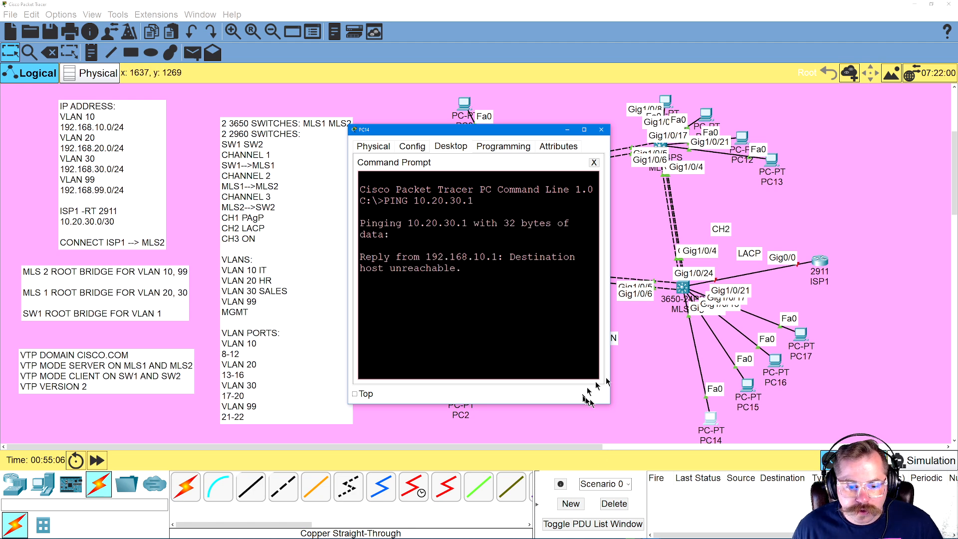
Enlarge PC14's Command Prompt window and ping ISP1's address 10.20.30.2
left_click_drag(610, 403, 754, 421)
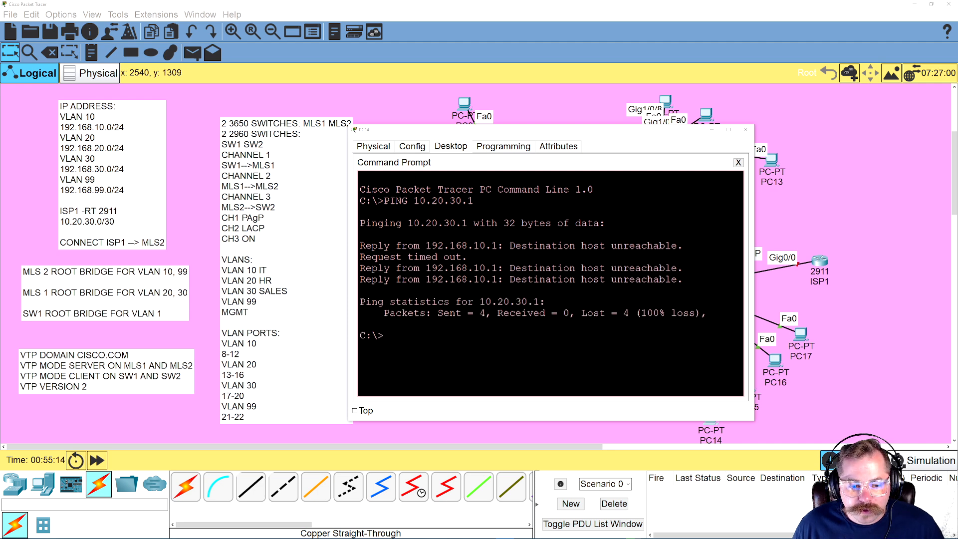
left_click(497, 300)
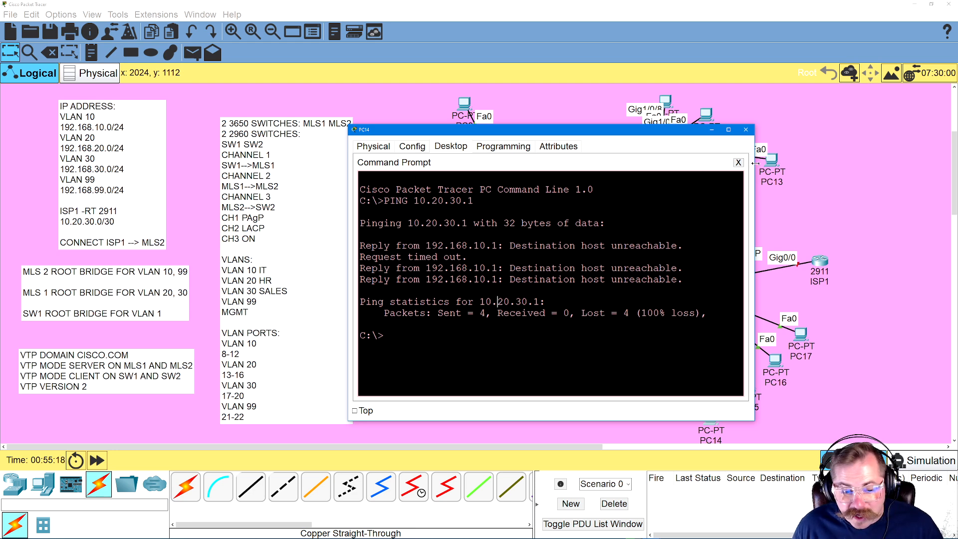
key("Up")
key("BackSpace")
type("20.30.2")
key("Return")
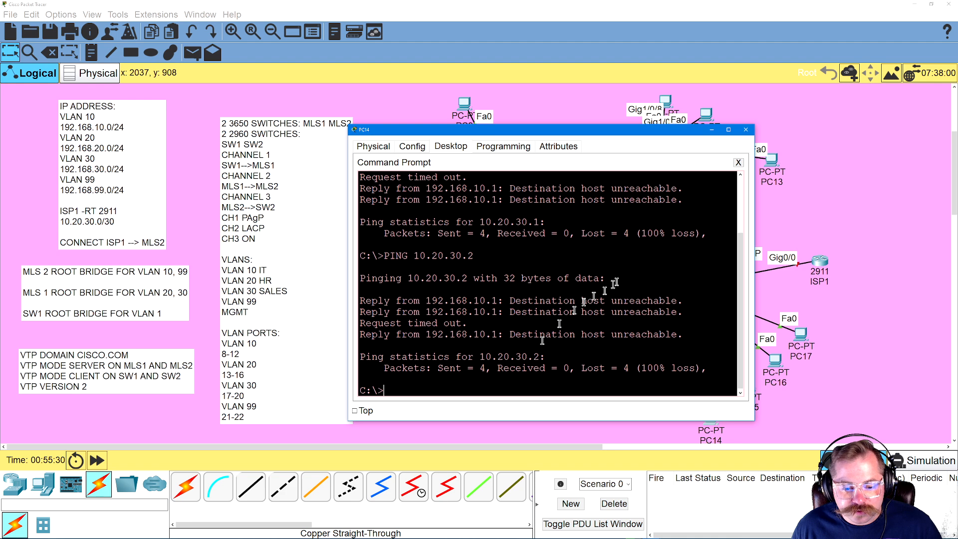
Close PC14's window, open ISP1's CLI and enable interface GIG0/0 with NO SHUTDOWN in configuration mode
left_click(746, 129)
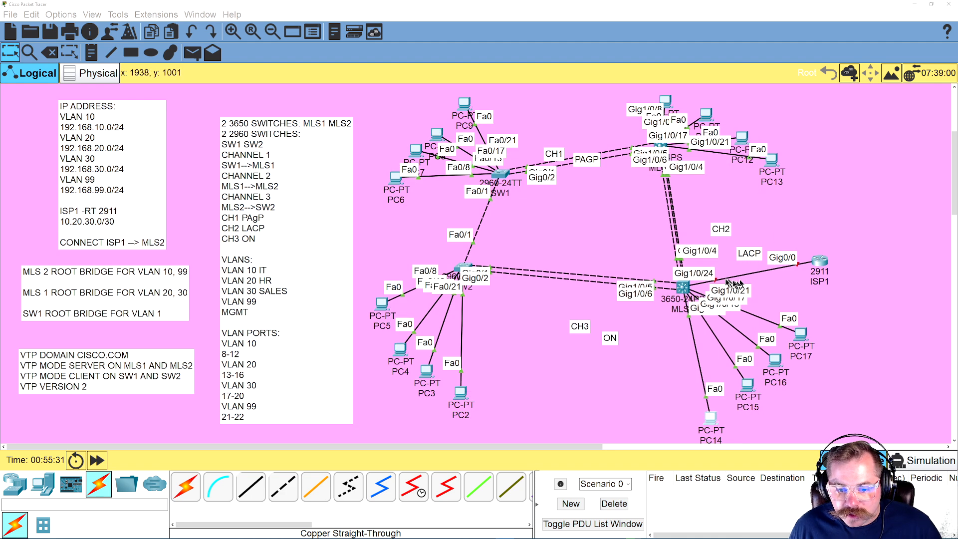
left_click(815, 264)
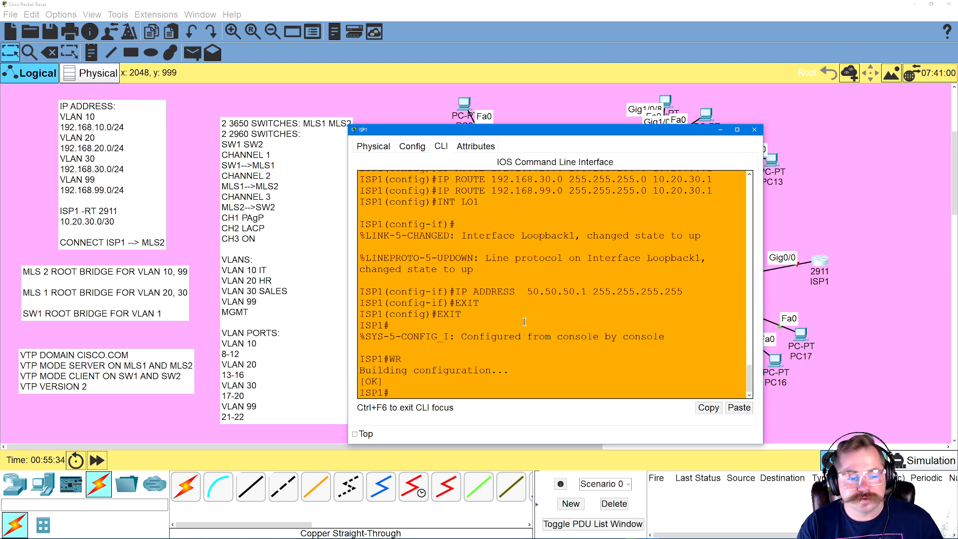
type("CONIFIG T")
key("Return")
type("INT GIG0/0")
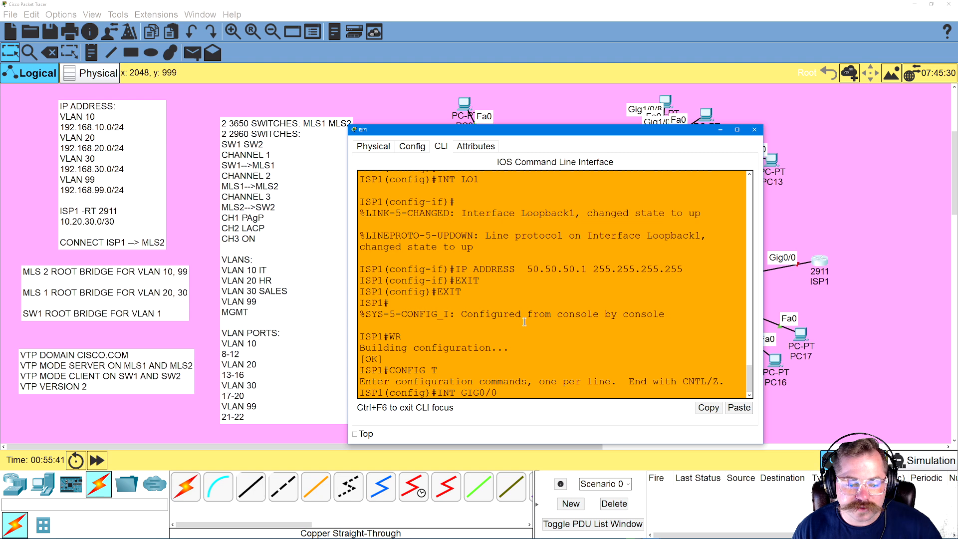
key("Return")
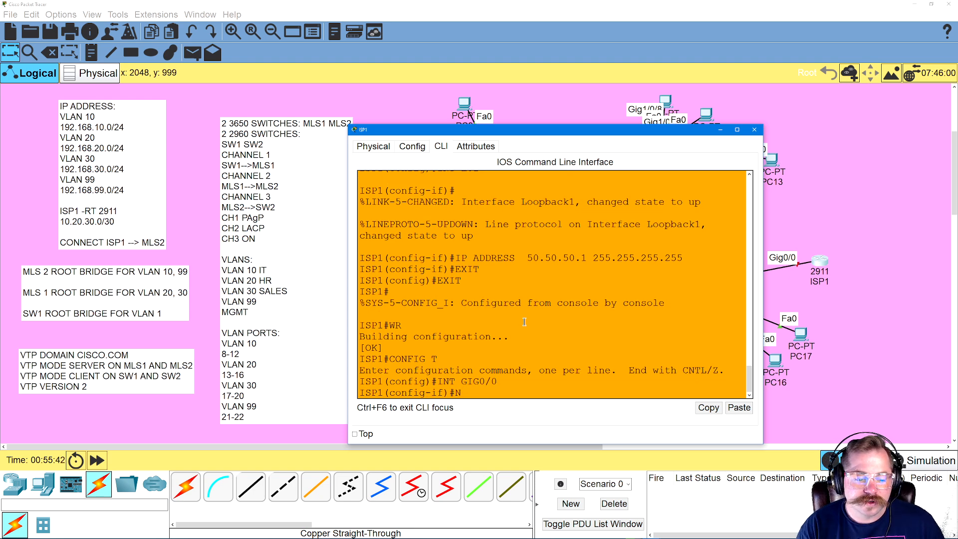
type("NO SHUTDOWN")
key("Return")
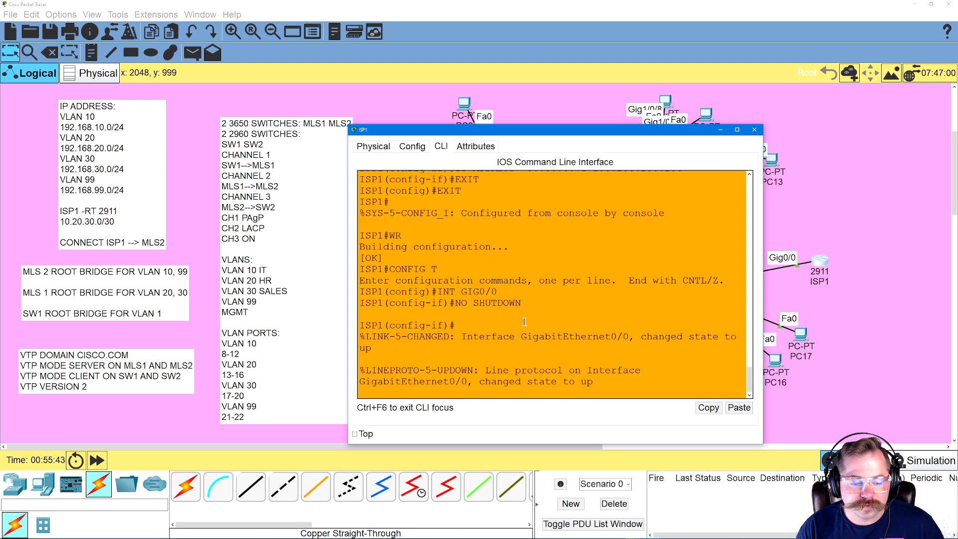
Exit ISP1's configuration modes, save the configuration with WR and close its window
key("Return")
type("EXIT")
key("Return")
type("E")
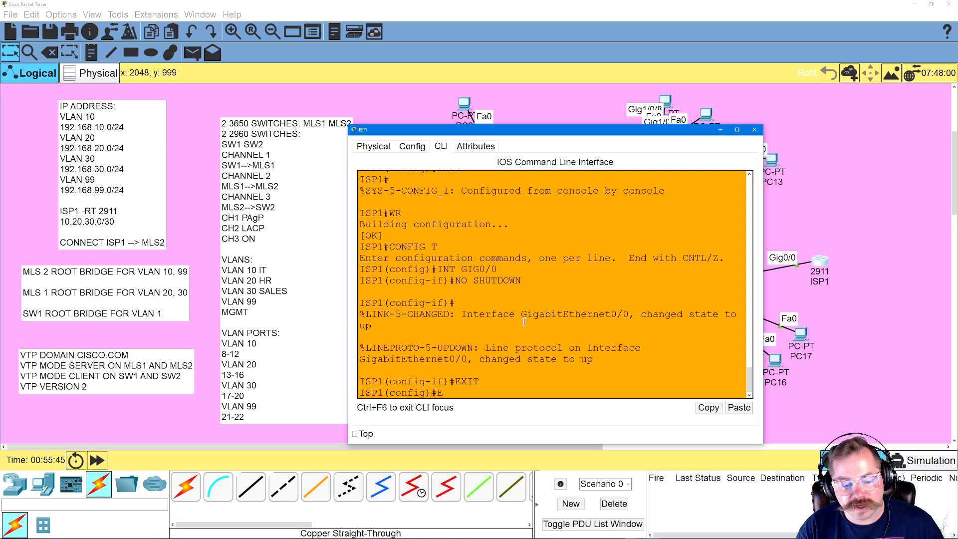
key("Return")
type("WR")
key("Return")
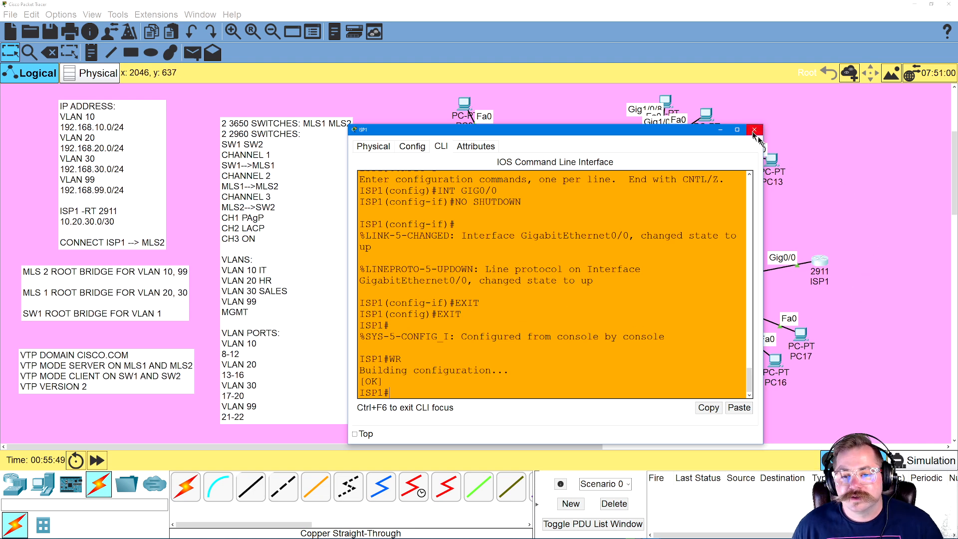
left_click(835, 193)
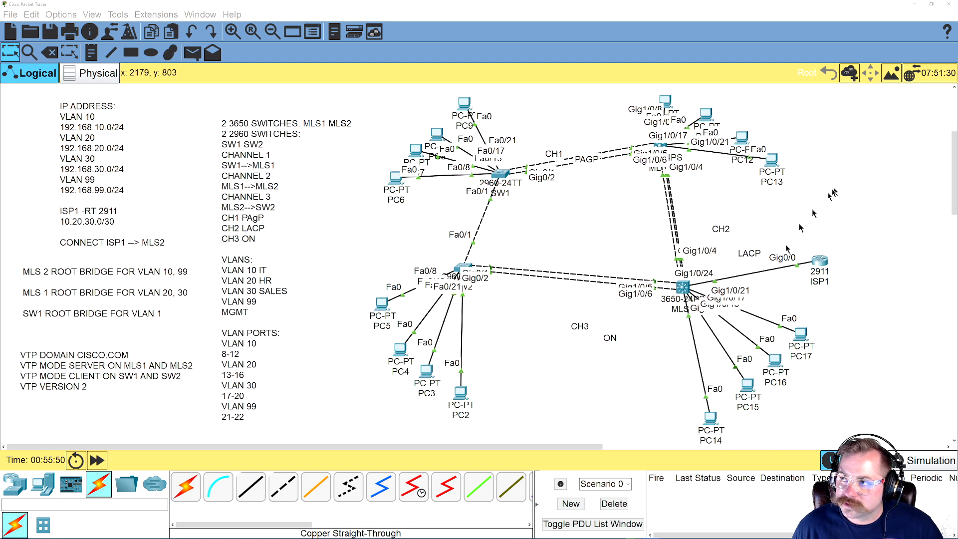
Reopen PC14's Command Prompt, enlarge its window and ping the MLS2 side of the ISP link at 10.20.30.1
left_click(710, 422)
left_click(525, 179)
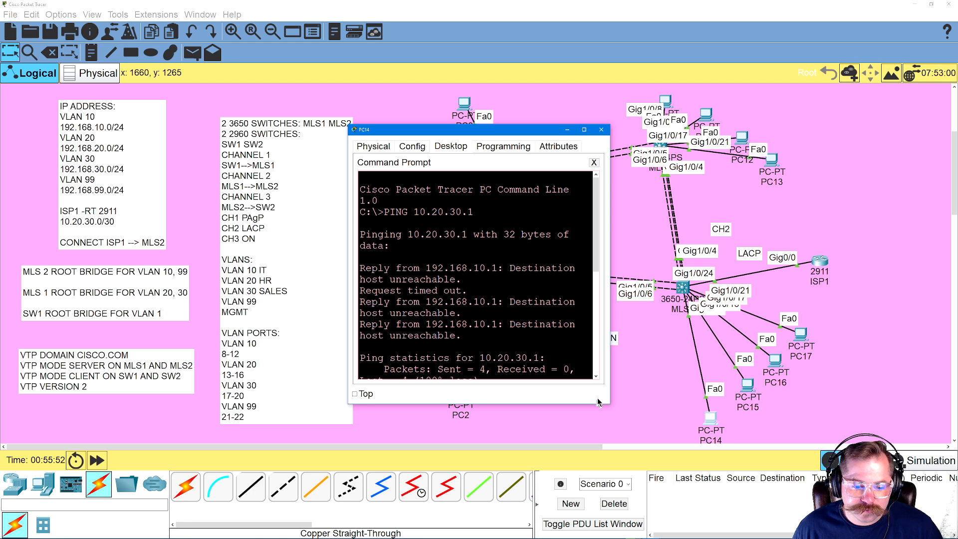
left_click_drag(604, 405, 801, 439)
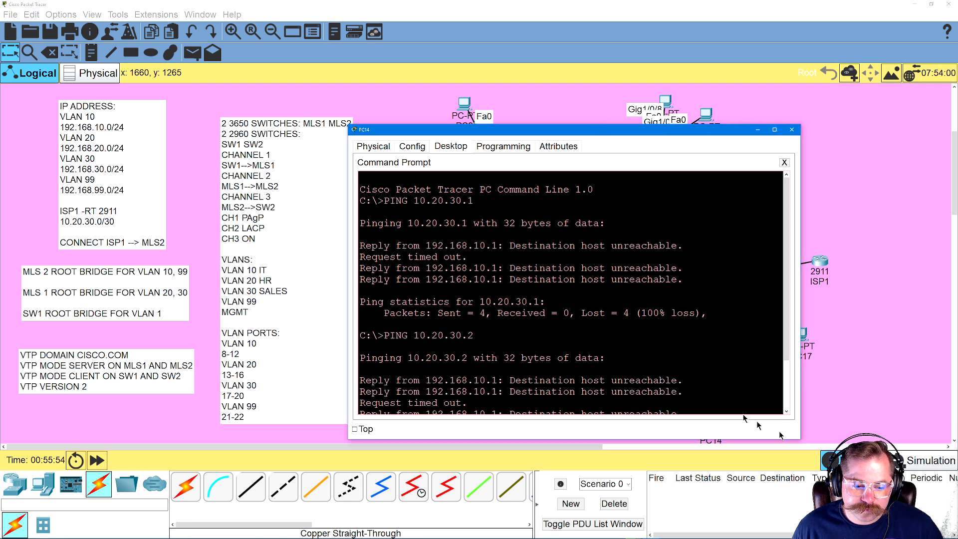
scroll(649, 354, "down", 3)
key("Up")
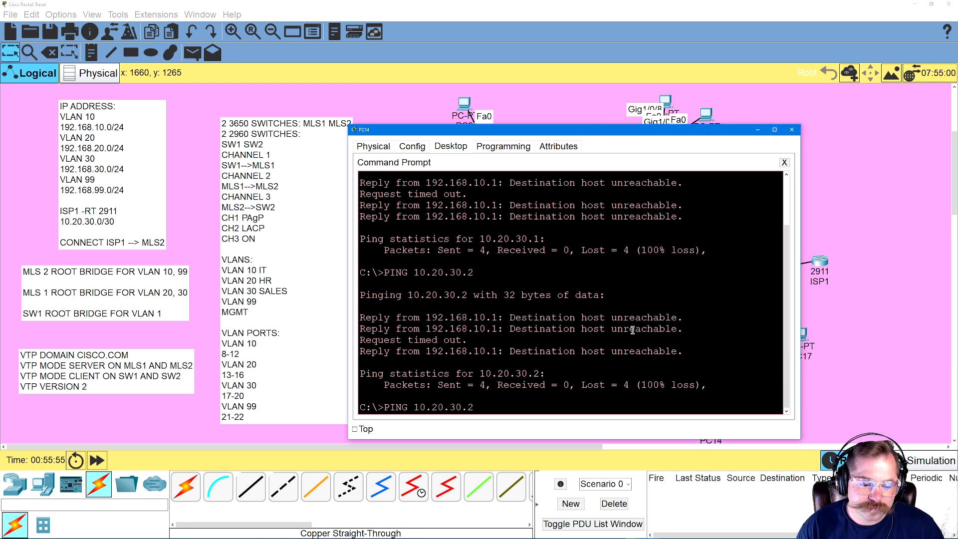
key("Return")
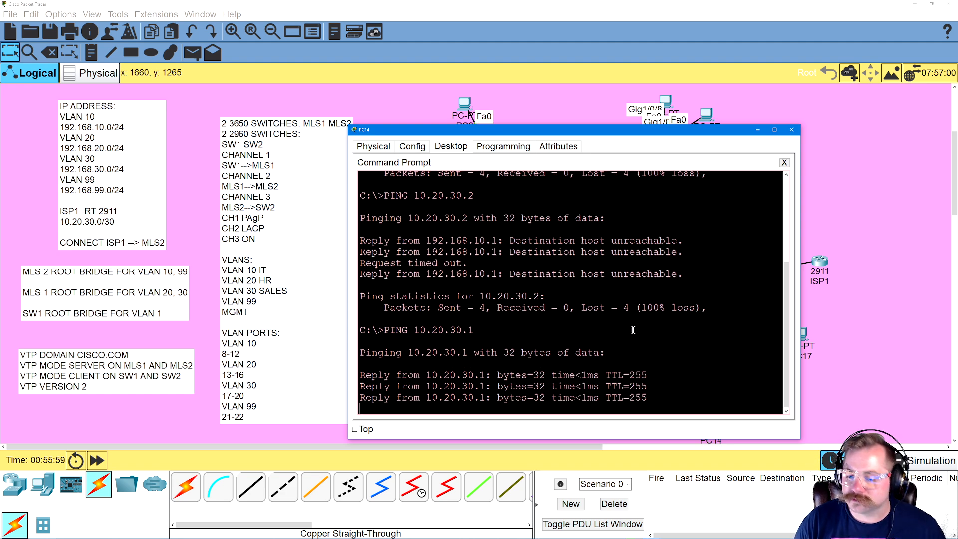
Ping ISP1's address 10.20.30.2 from PC14 and close the PC's window
key("Up")
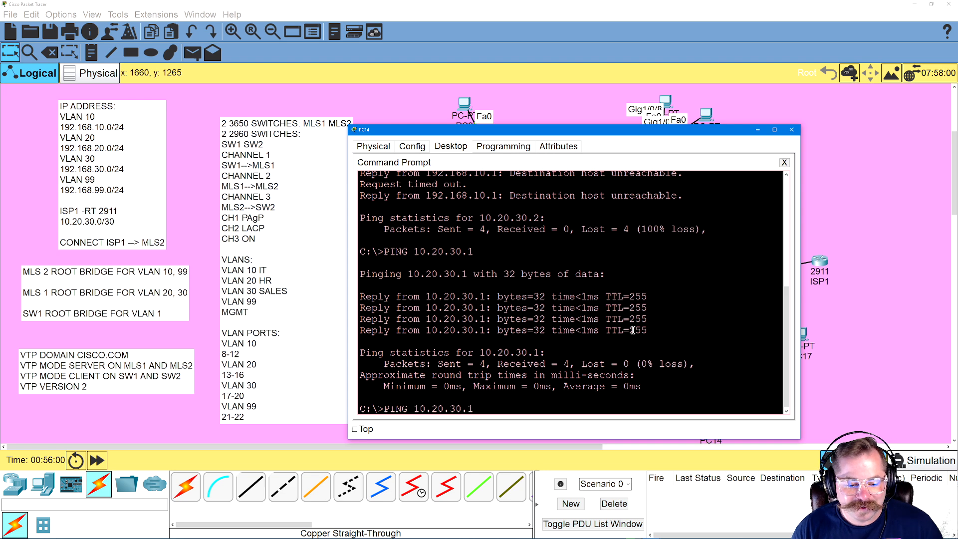
key("Return")
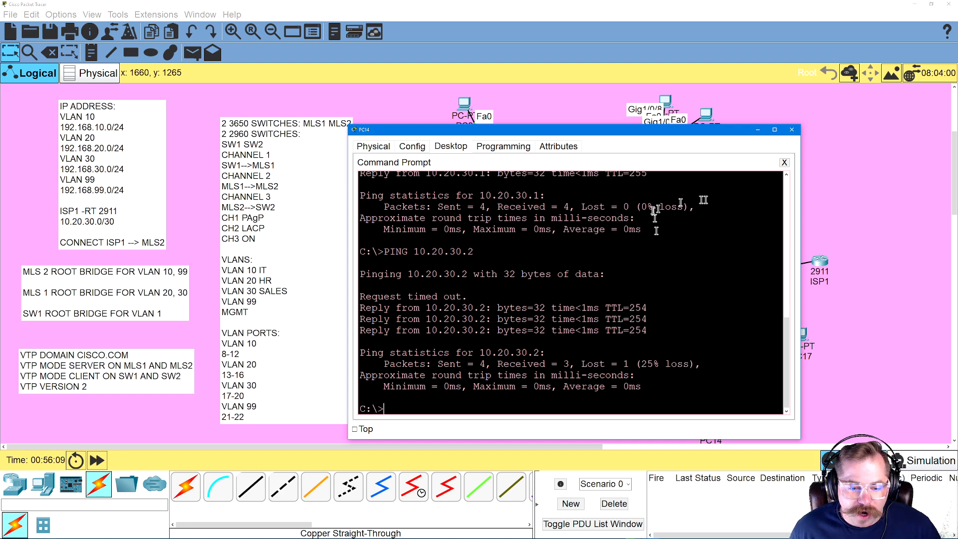
left_click(849, 209)
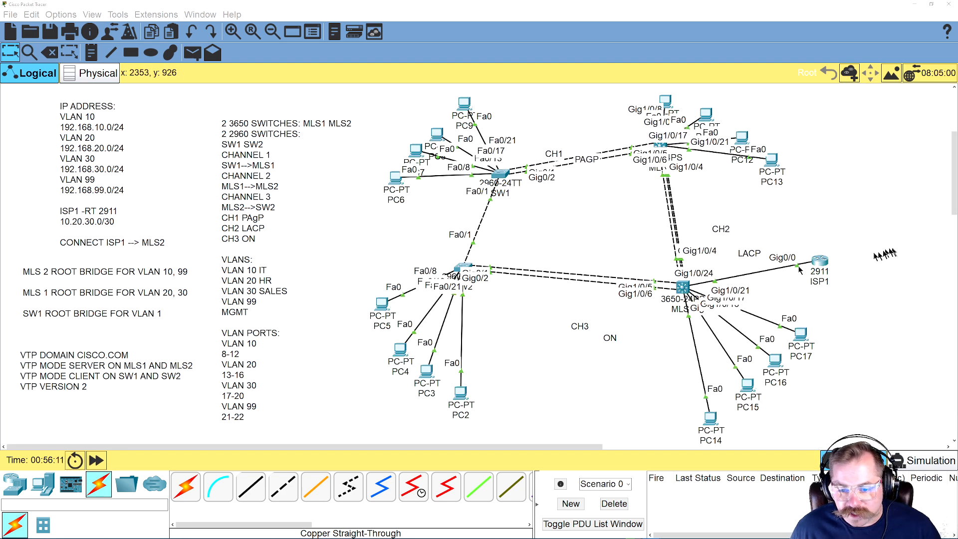
Open PC6's Command Prompt, ping 10.20.30.1 and enlarge the window to read the replies
left_click(395, 177)
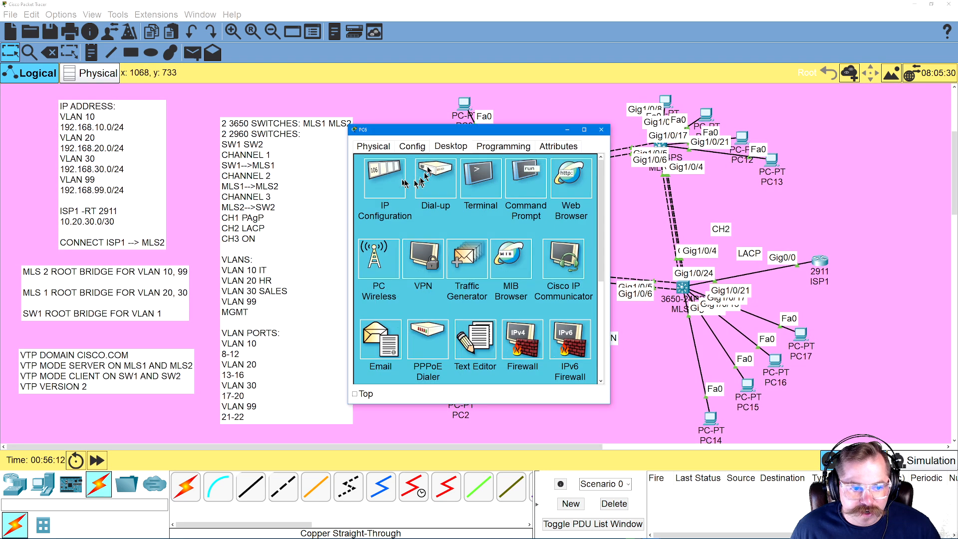
left_click(521, 177)
key("Return")
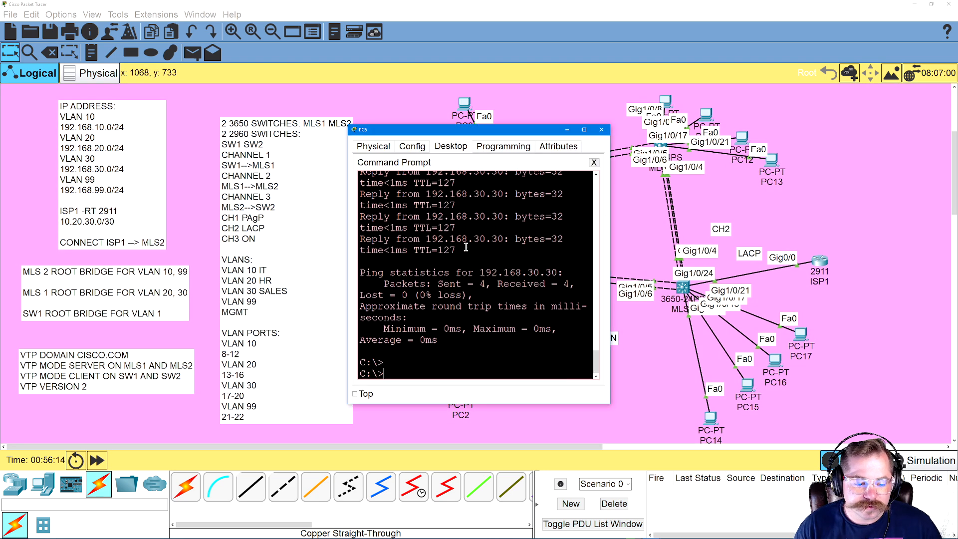
key("Up")
key("Up")
key("Down")
key("Down")
type("PING 10.")
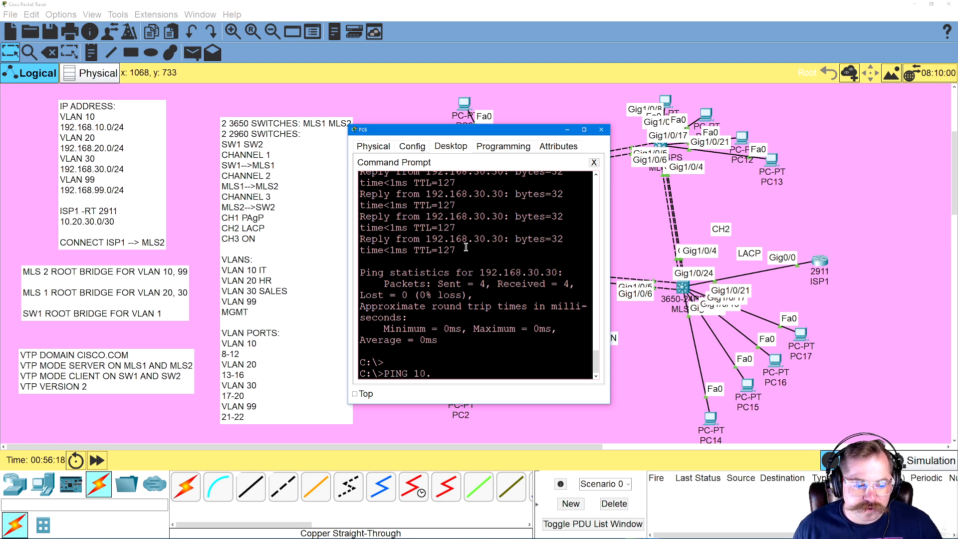
type("20.30.1")
key("Return")
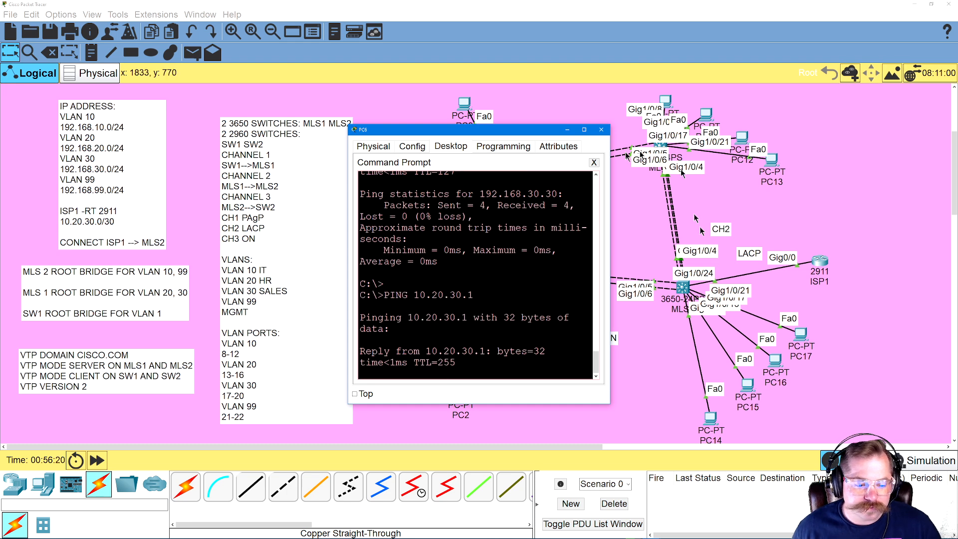
left_click_drag(611, 405, 824, 413)
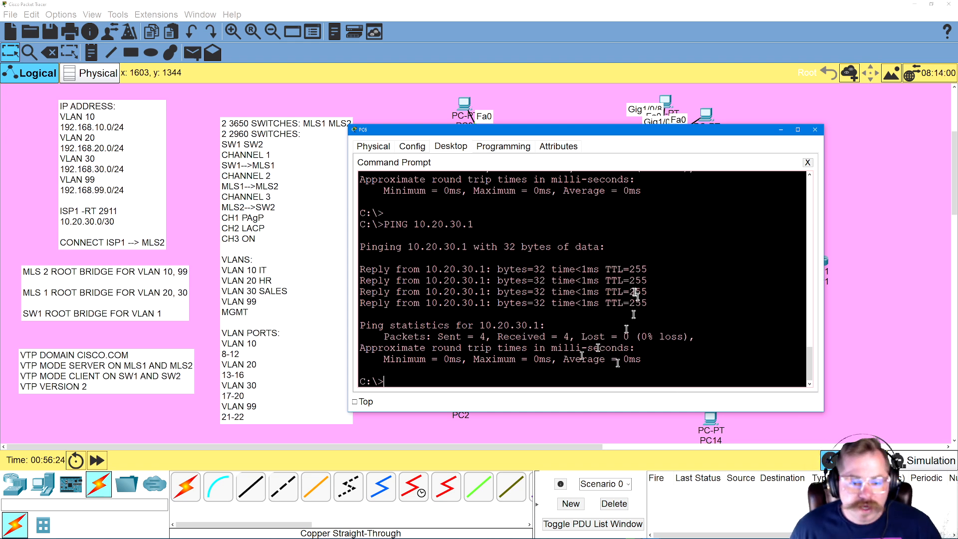
Move PC6's window clear of ISP1 in the topology and ping 10.20.30.2 from PC6
left_click_drag(704, 134, 473, 173)
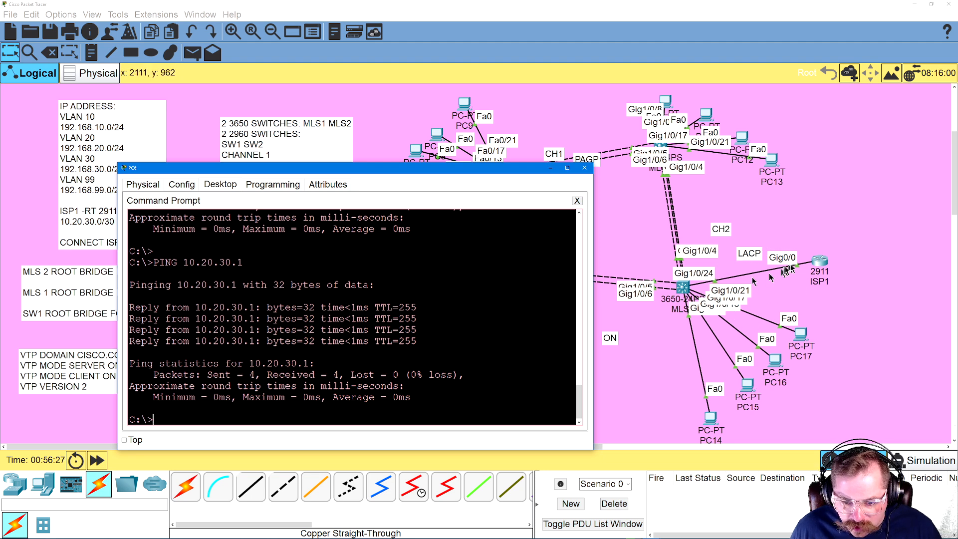
left_click_drag(379, 170, 485, 167)
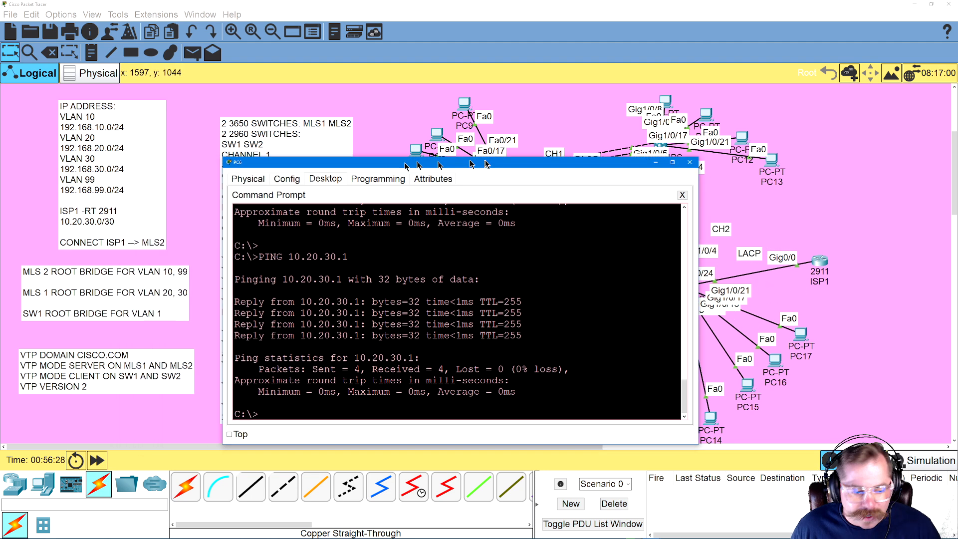
key("Up")
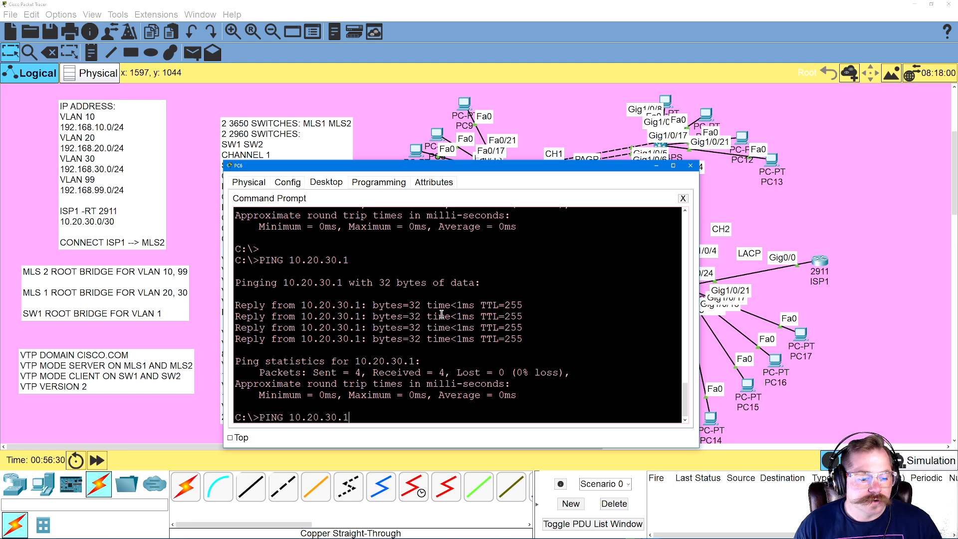
key("Return")
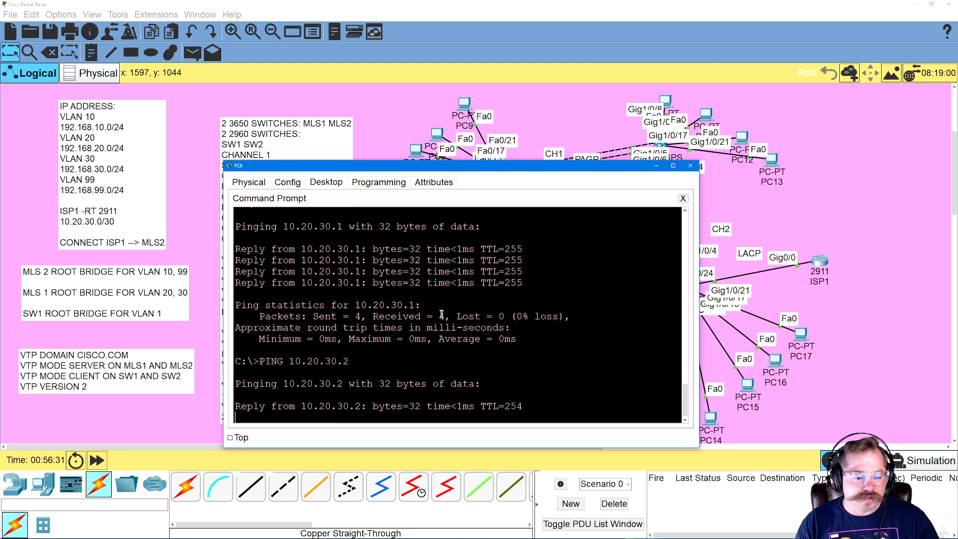